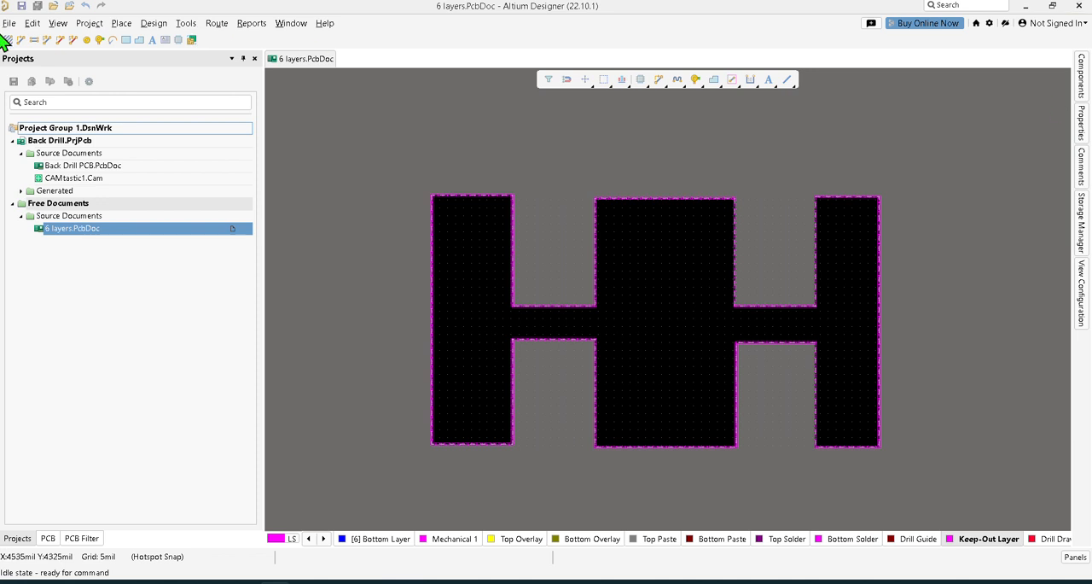
Open the Layer Stack Manager for 6 layers.PcbDoc and select the Rigid substack.
click(157, 24)
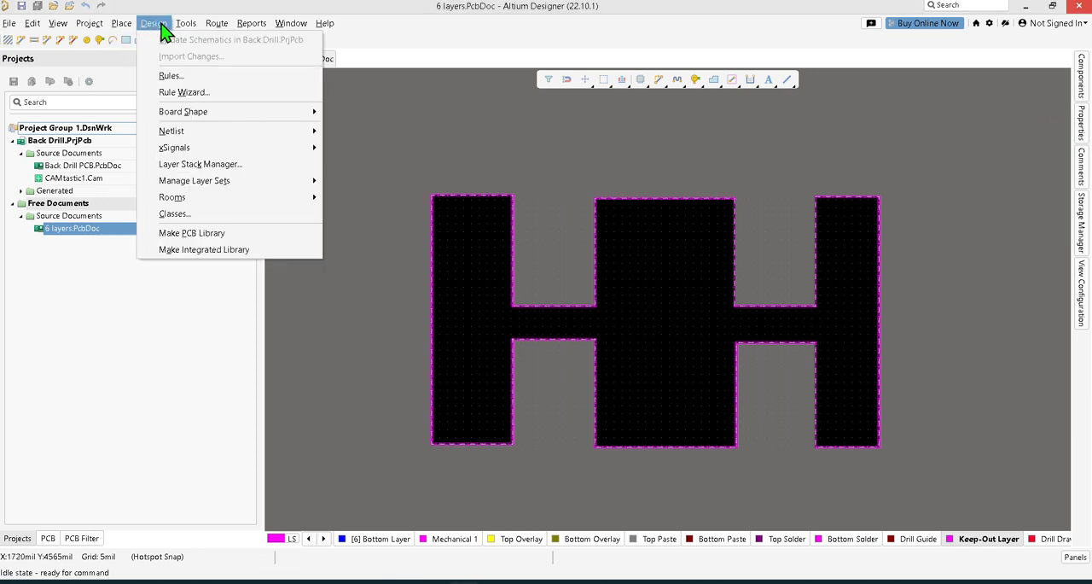
click(230, 164)
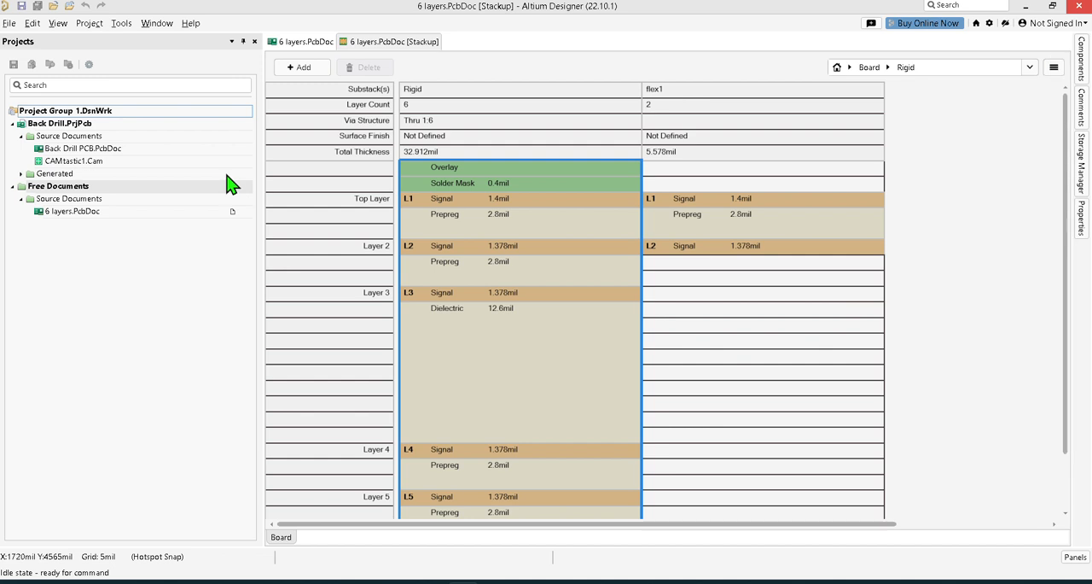
click(471, 97)
right_click(471, 99)
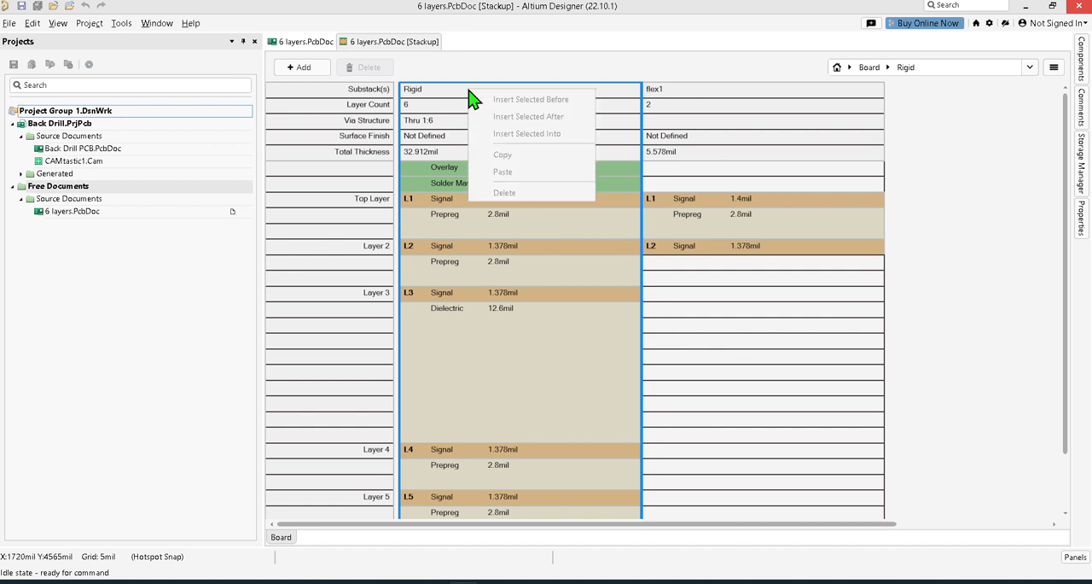
click(425, 91)
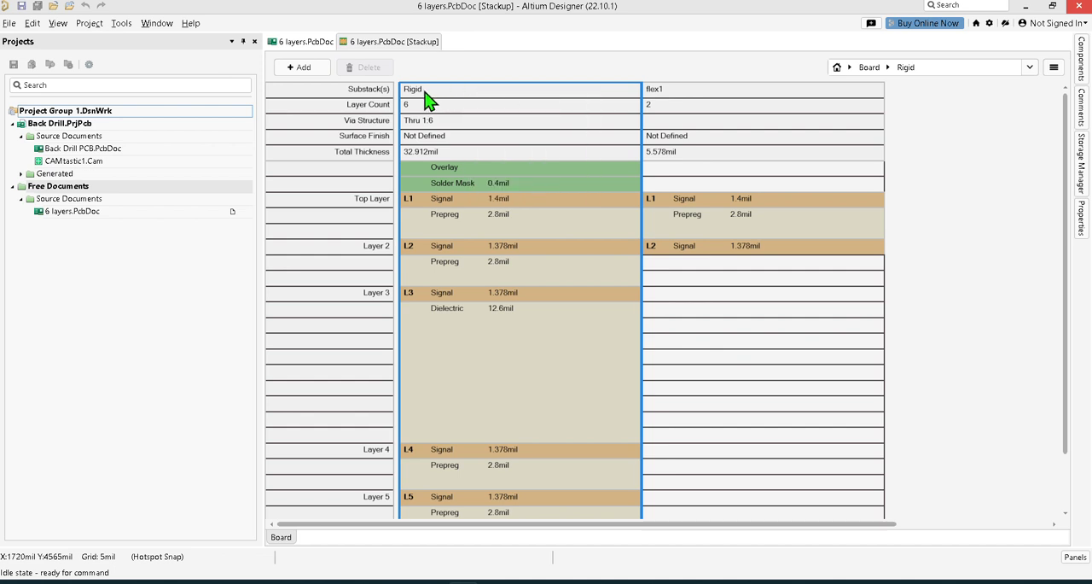
Switch the 6 layers stackup to standard Rigid/Flex mode and return it to Rigid/Flex (Advanced).
click(1053, 68)
click(1012, 104)
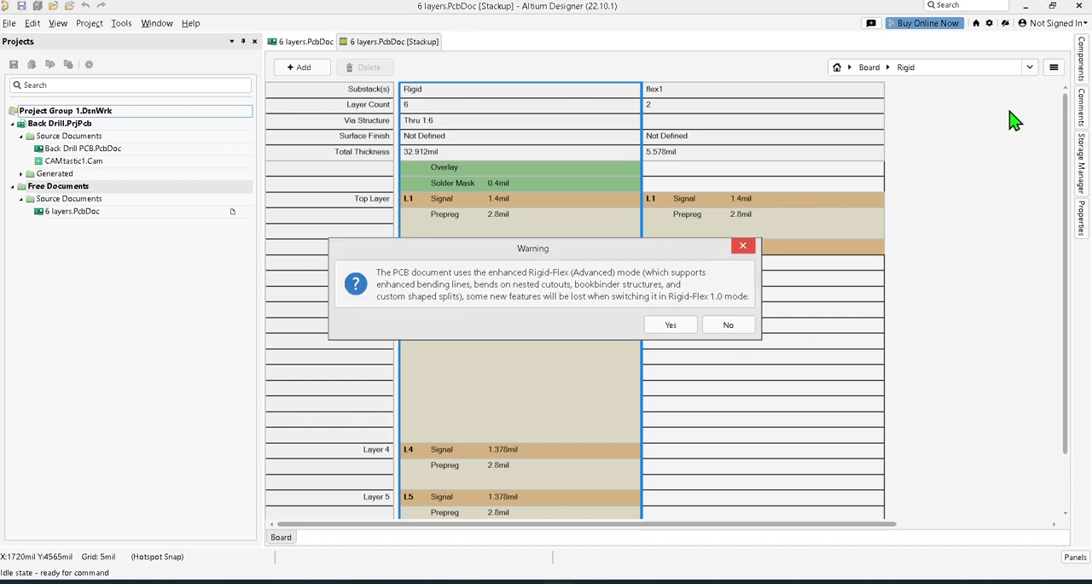
click(678, 325)
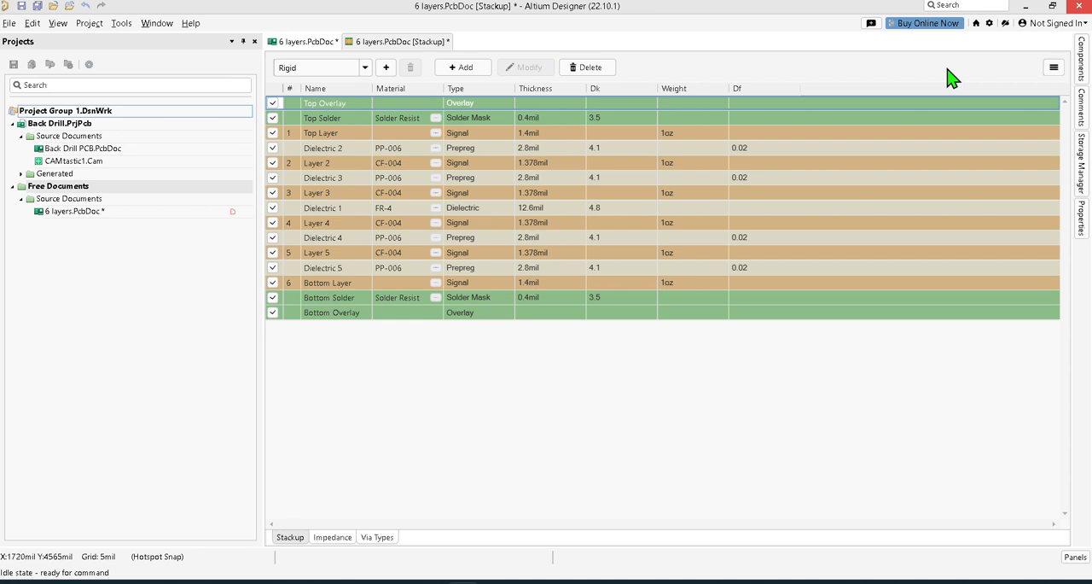
click(1054, 67)
click(1034, 121)
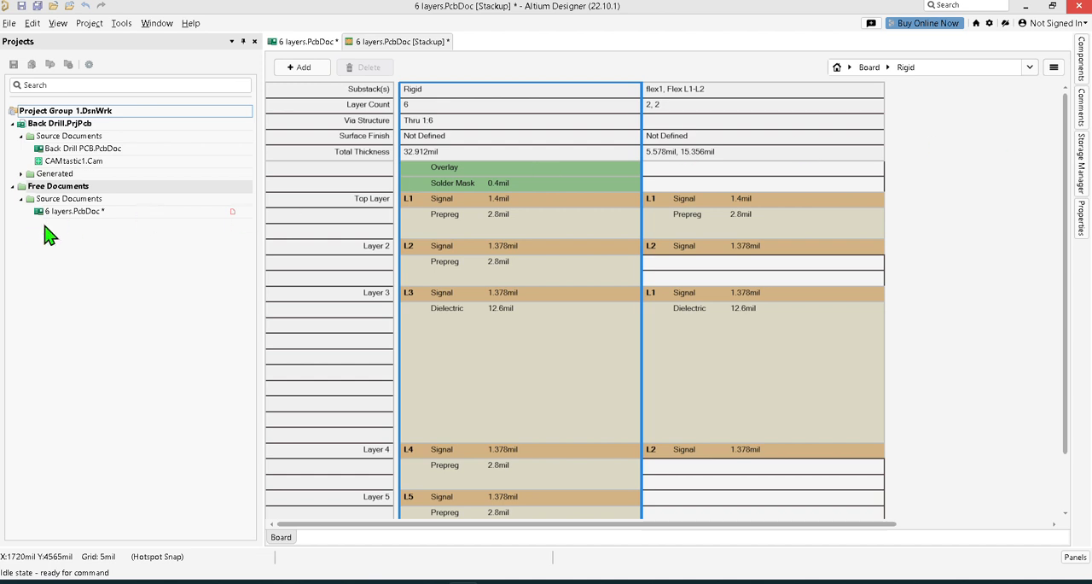
Return to the 6 layers.PcbDoc layout and start creating a new PCB document.
double_click(111, 211)
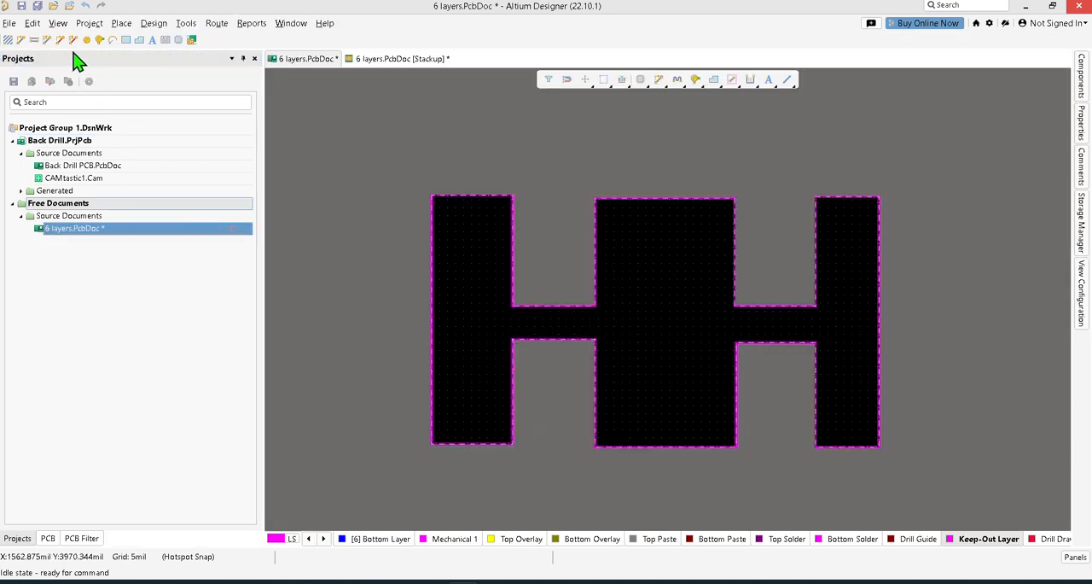
click(9, 25)
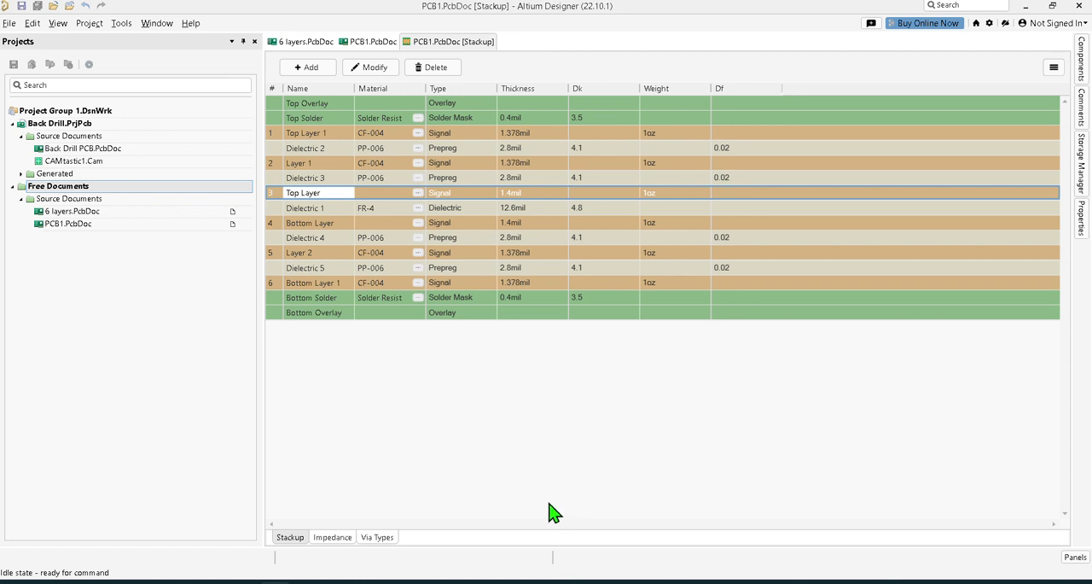
Enable standard Rigid/Flex mode for the PCB1 stackup and show the properties of the Board Layer Stack.
click(1055, 68)
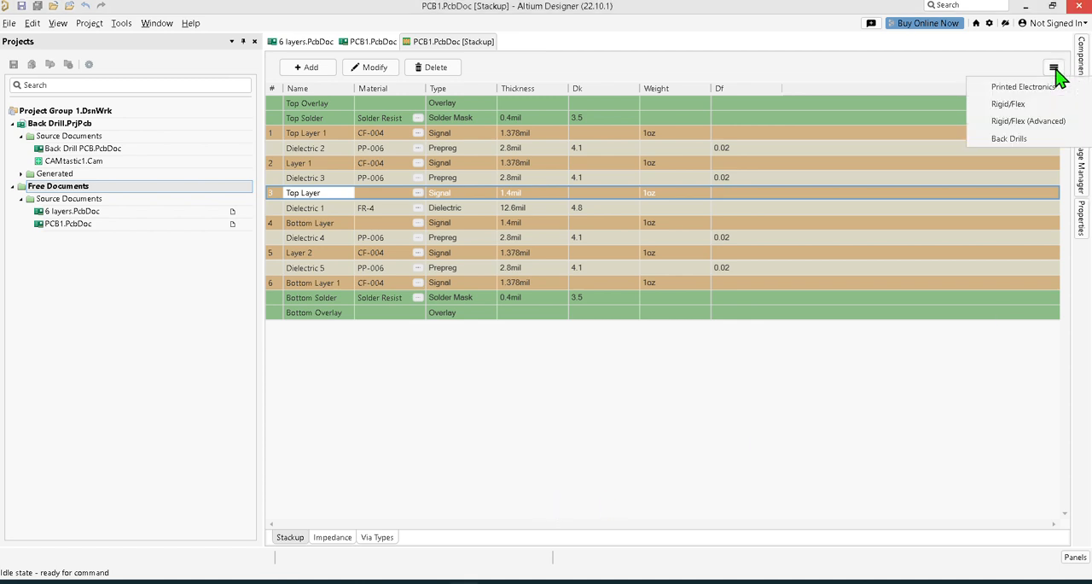
click(998, 106)
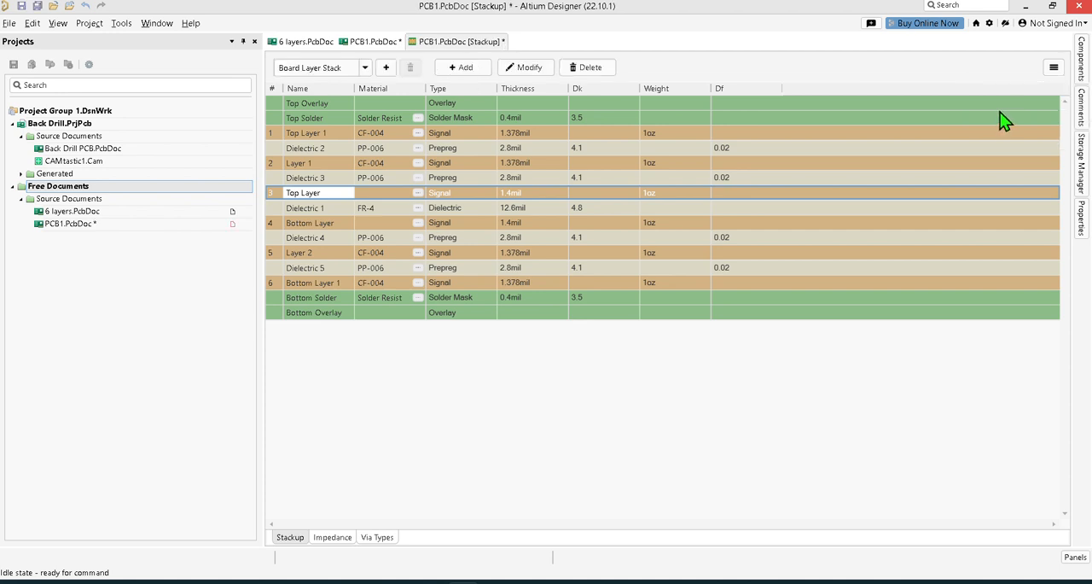
click(365, 68)
click(334, 87)
click(1083, 224)
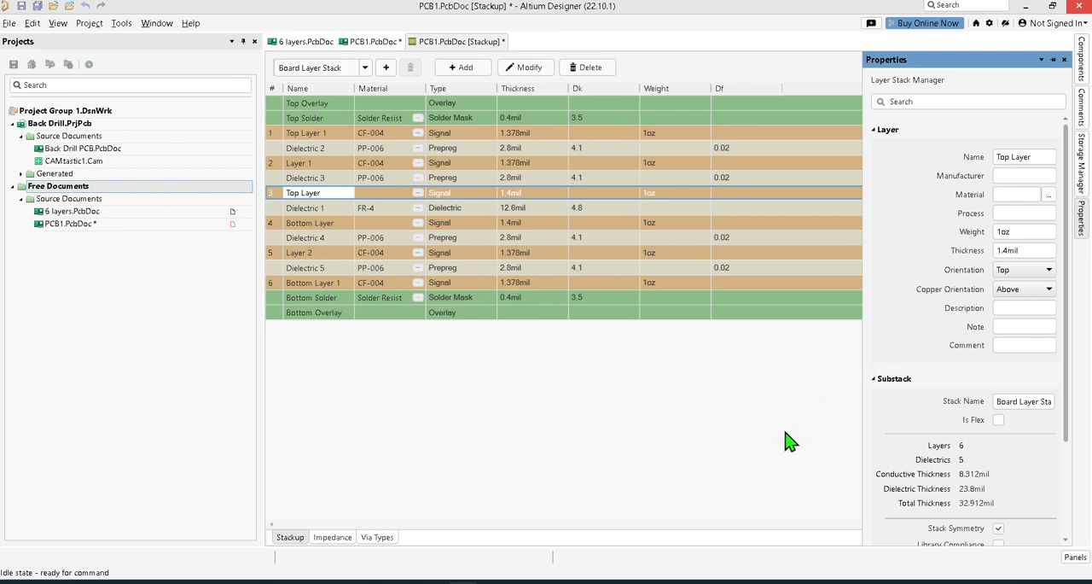
Switch the PCB1 stackup to Rigid/Flex (Advanced) mode and add a branch to it.
click(1055, 68)
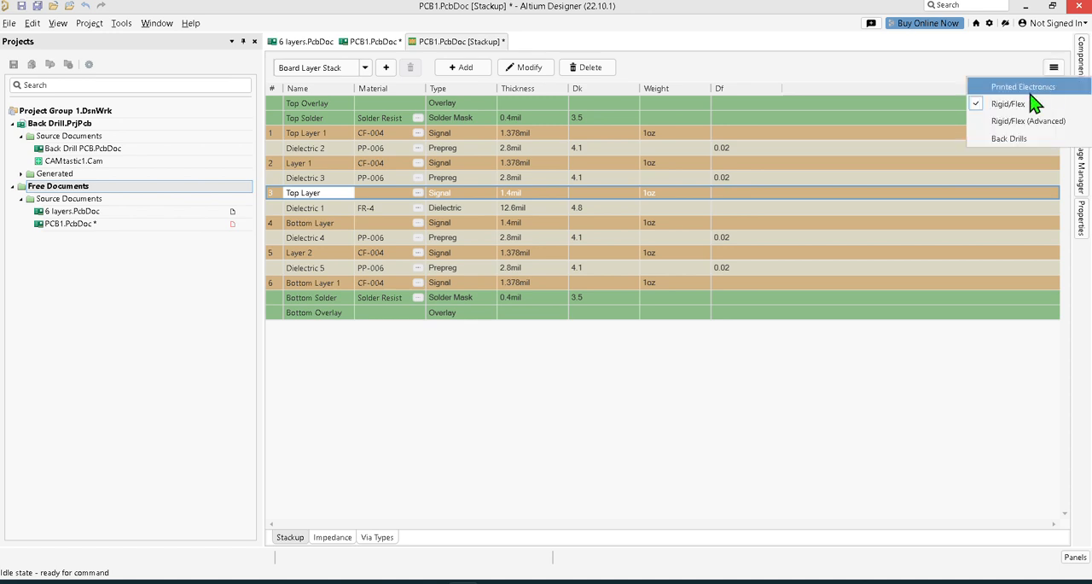
click(1024, 122)
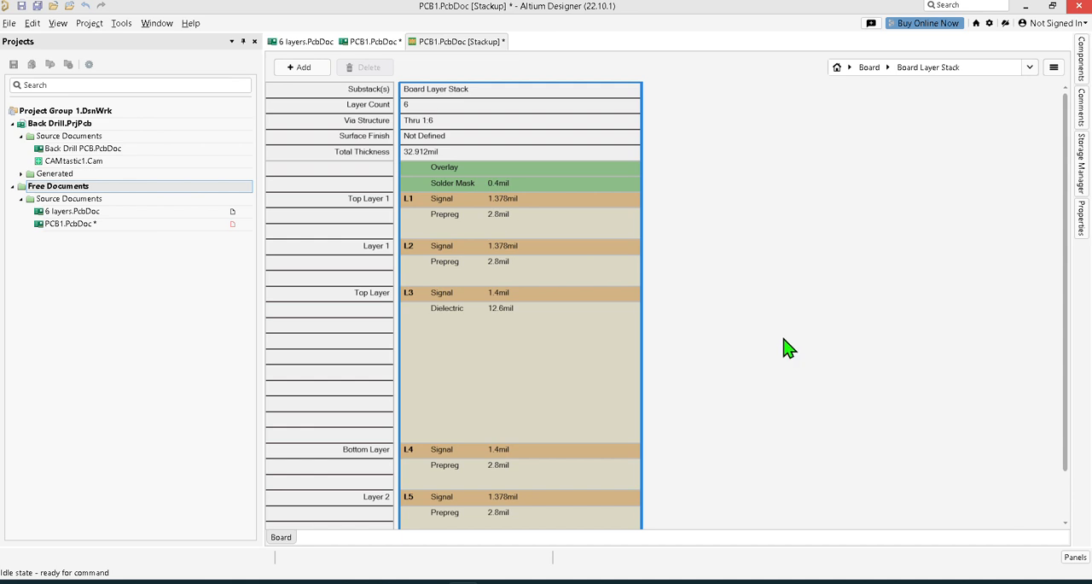
click(310, 71)
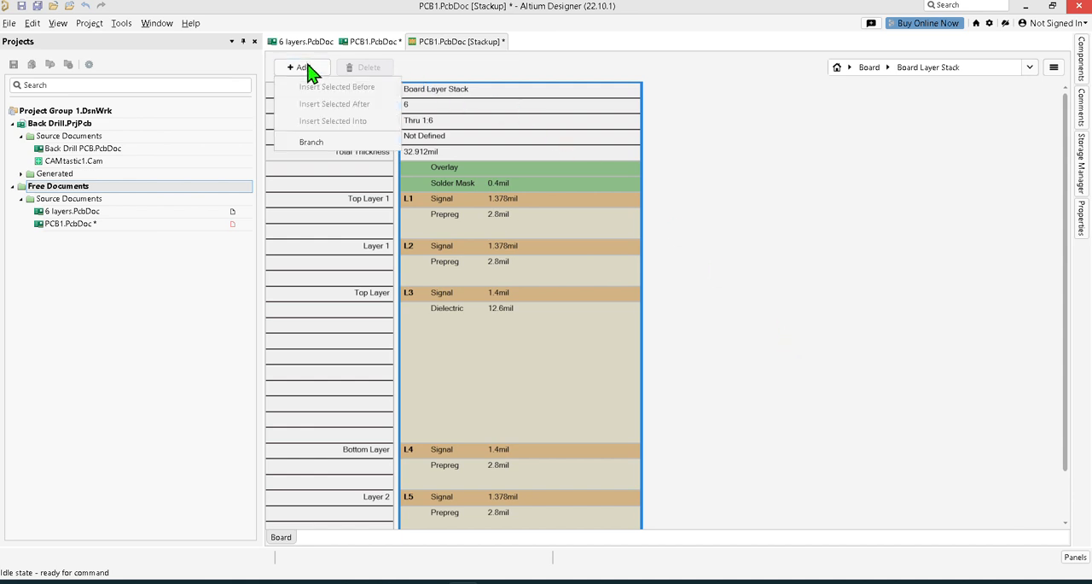
click(316, 145)
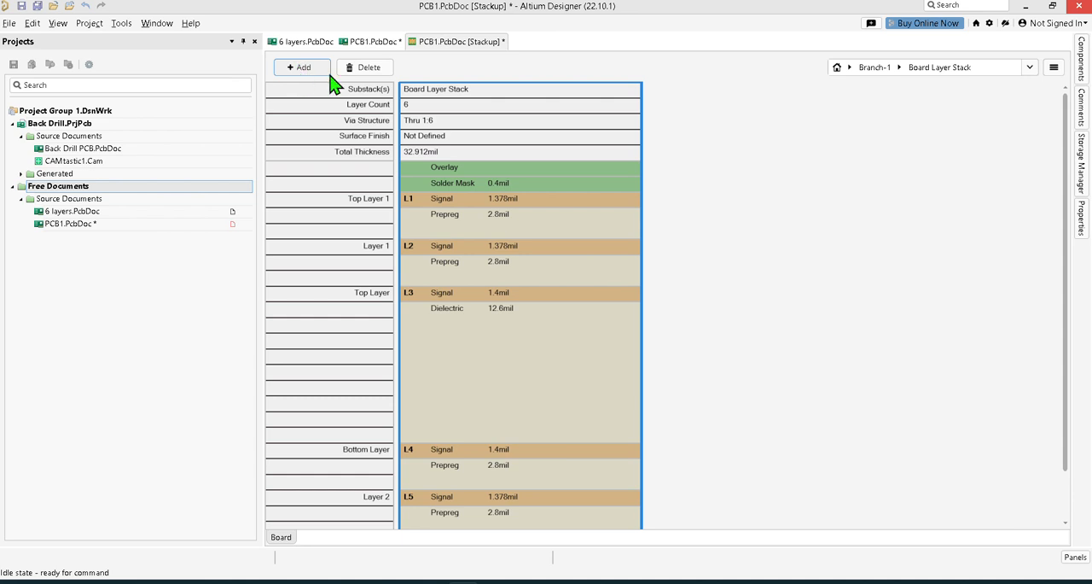
Look through the substack list of Branch-1 and the list of branches on the board.
click(901, 68)
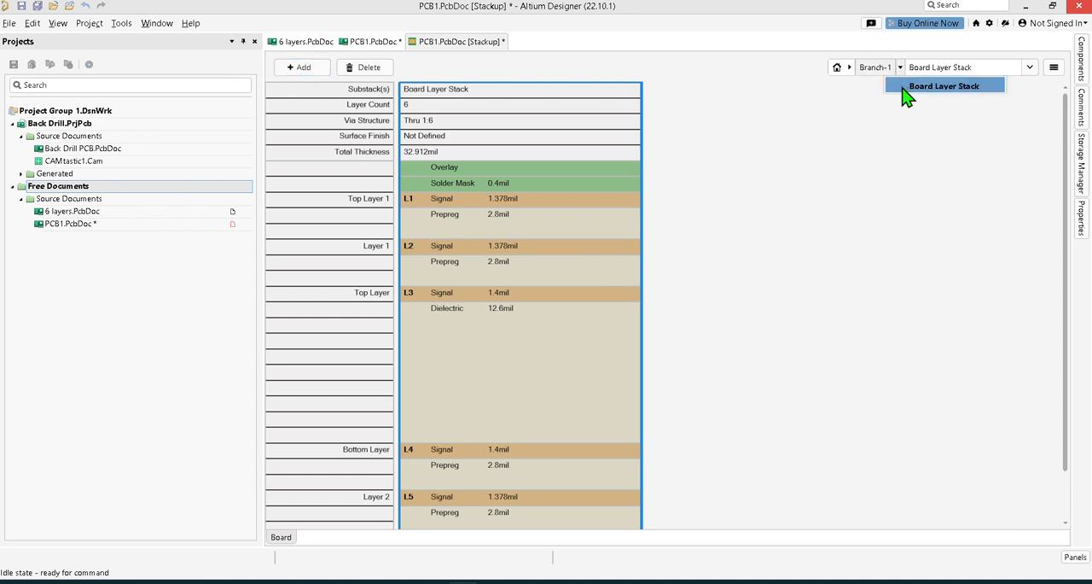
click(851, 68)
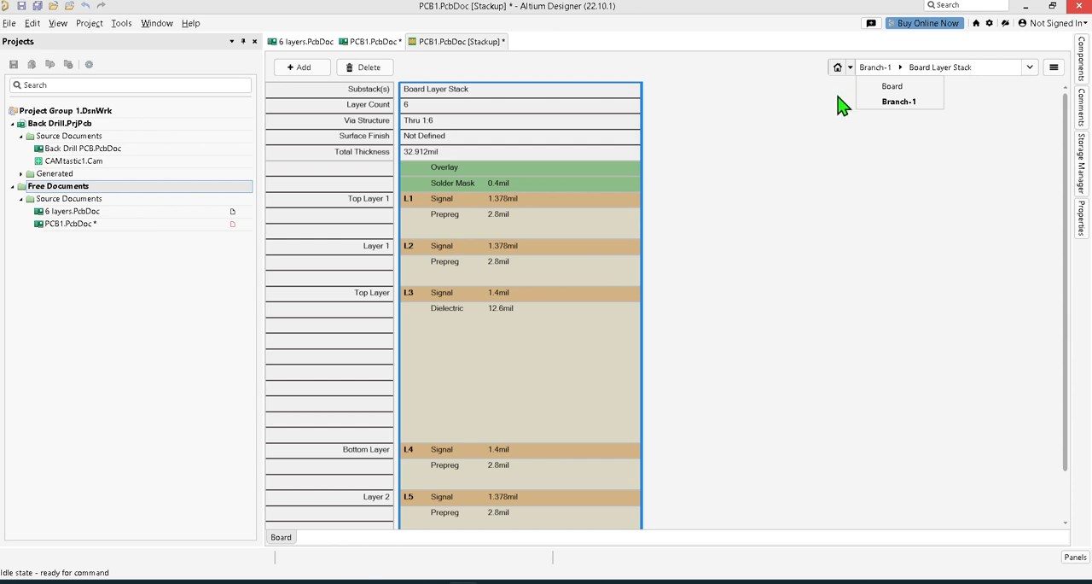
click(894, 75)
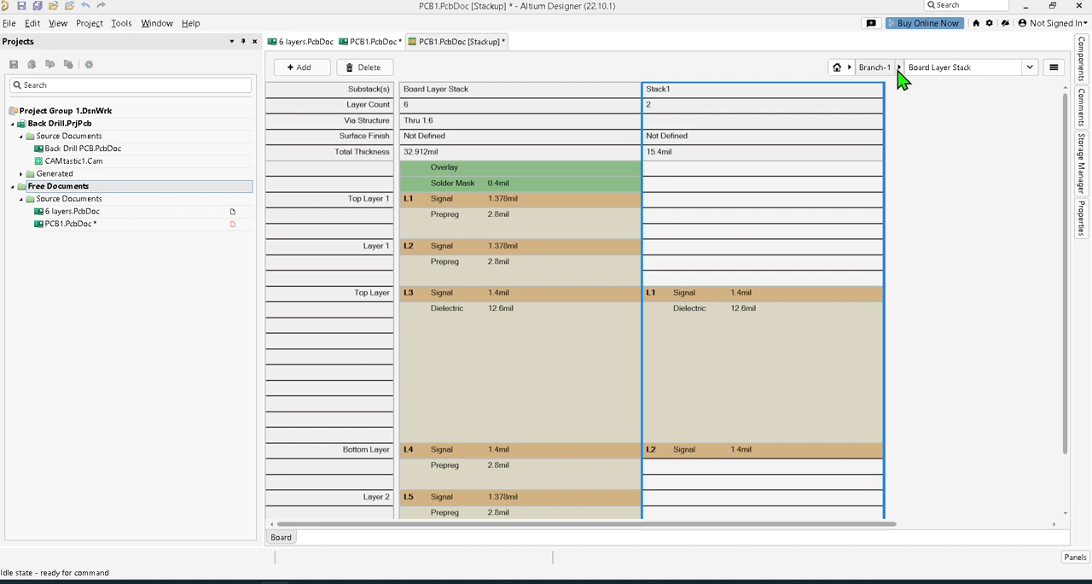
Compare the layer tables of Stack1 and the Board Layer Stack in Branch-1, ending on Stack1.
click(901, 67)
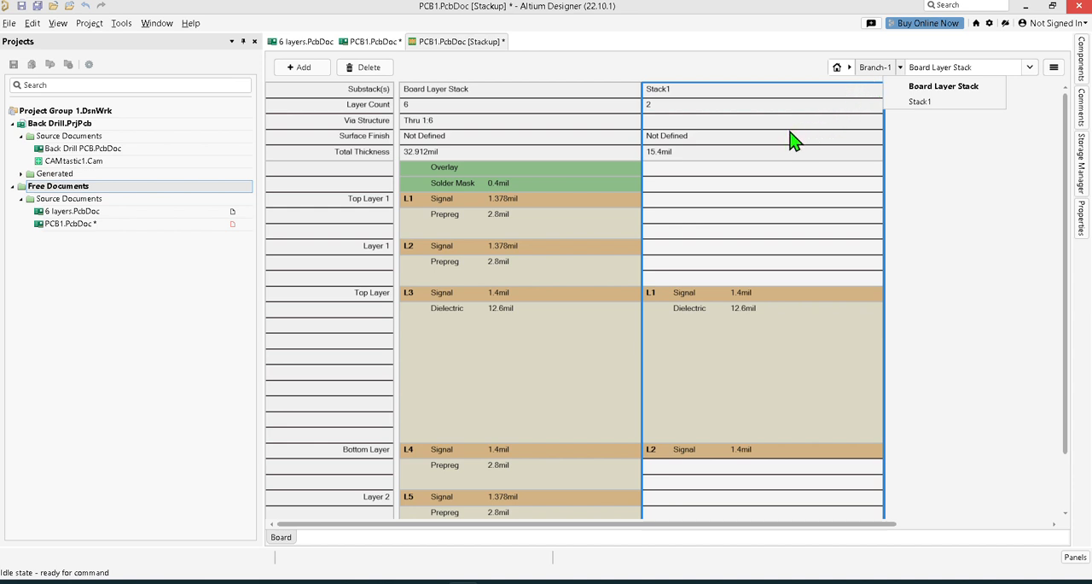
click(680, 95)
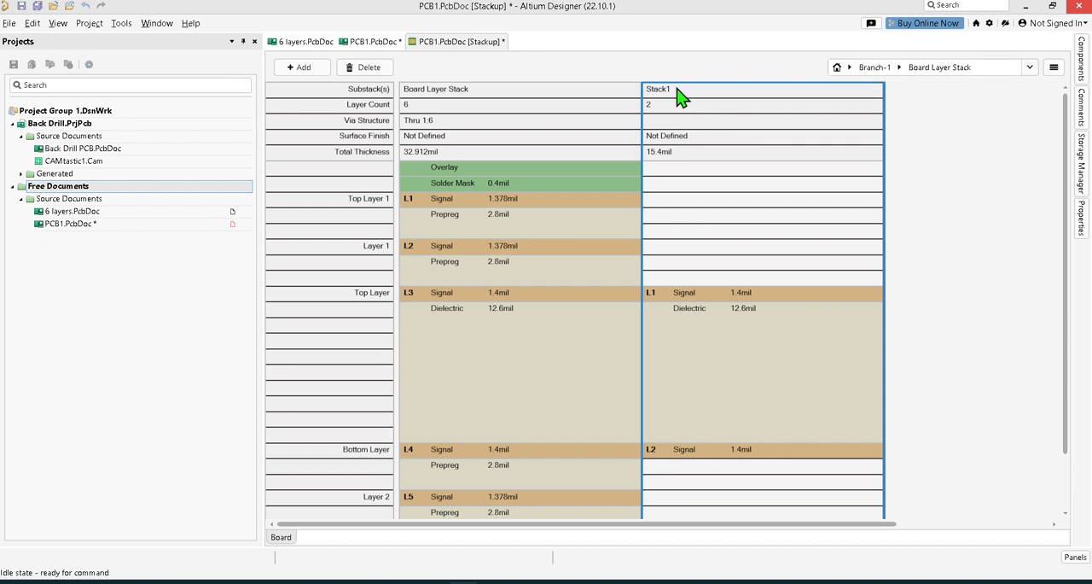
double_click(680, 96)
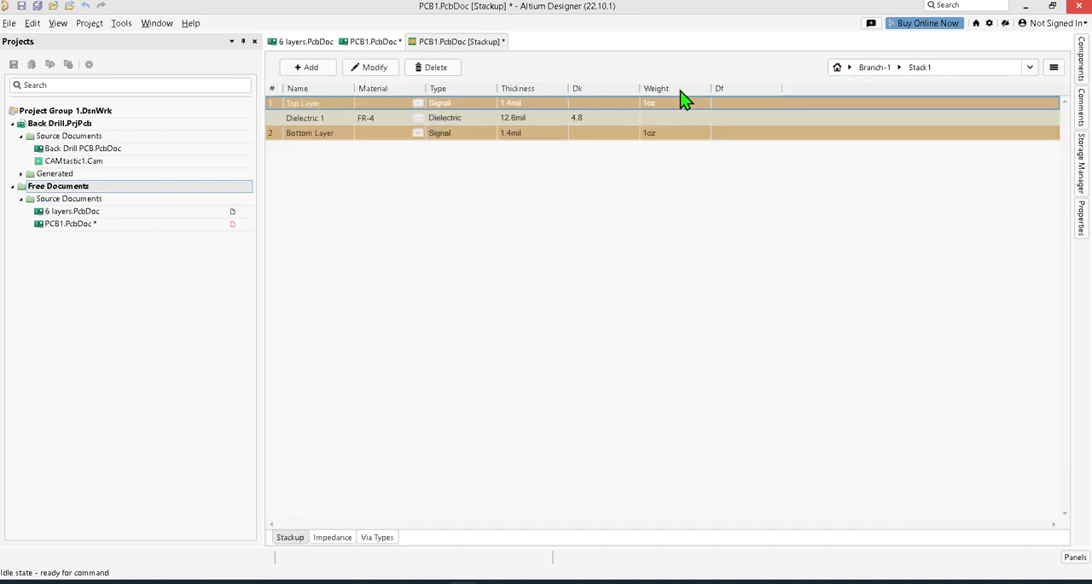
click(899, 70)
click(904, 86)
click(898, 68)
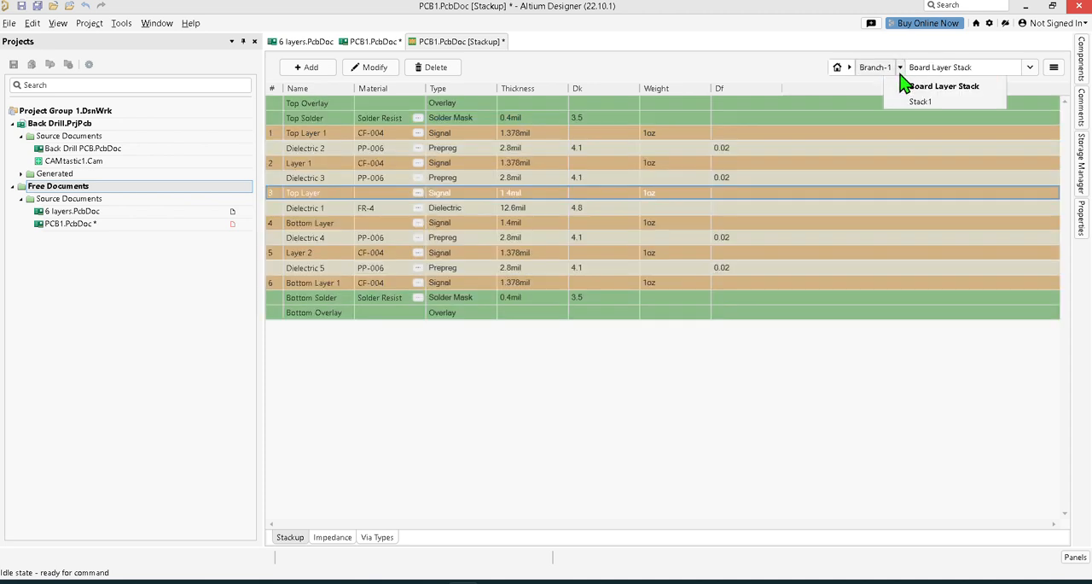
click(907, 99)
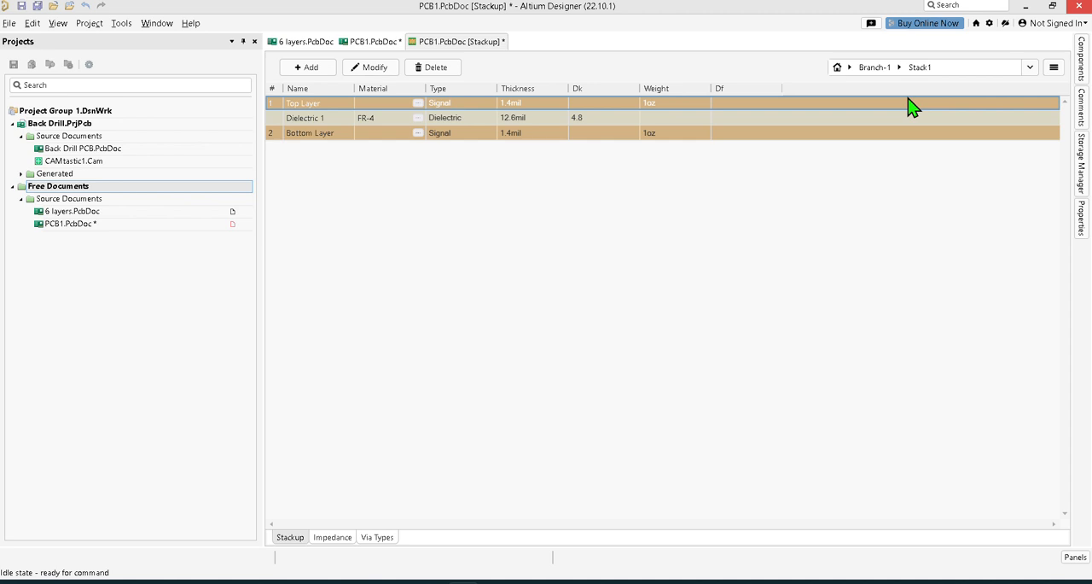
Take the PCB1 stackup out of Rigid/Flex (Advanced) mode, accepting the loss of its features, and enable the advanced mode again.
click(1055, 68)
click(1034, 102)
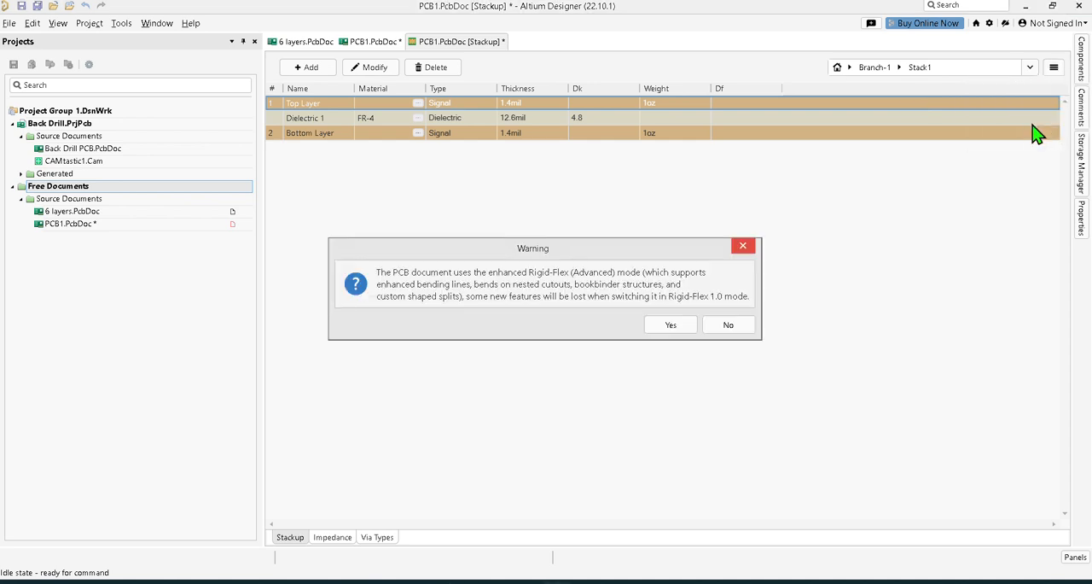
click(672, 327)
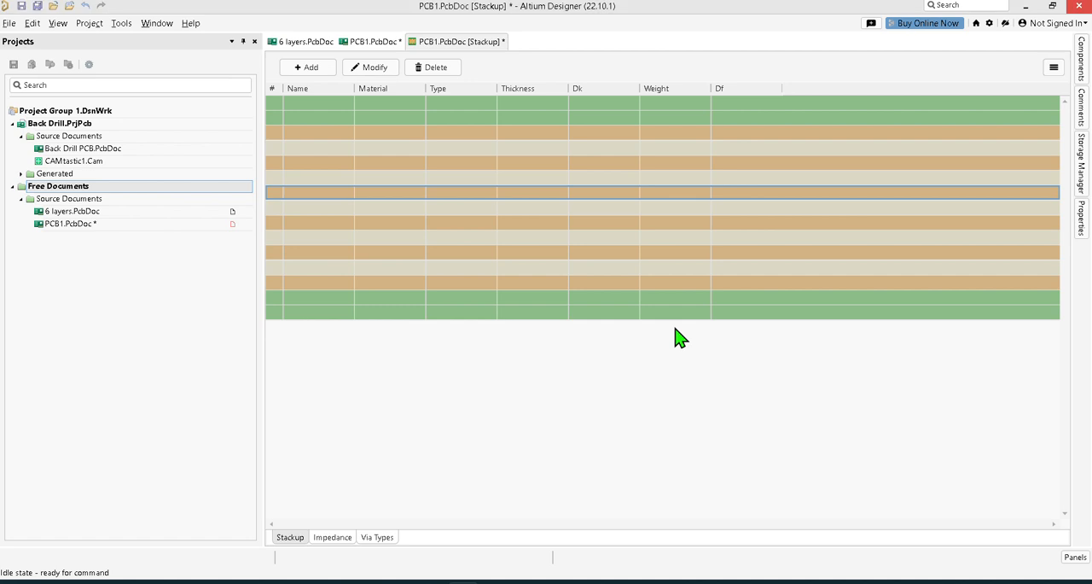
click(1054, 68)
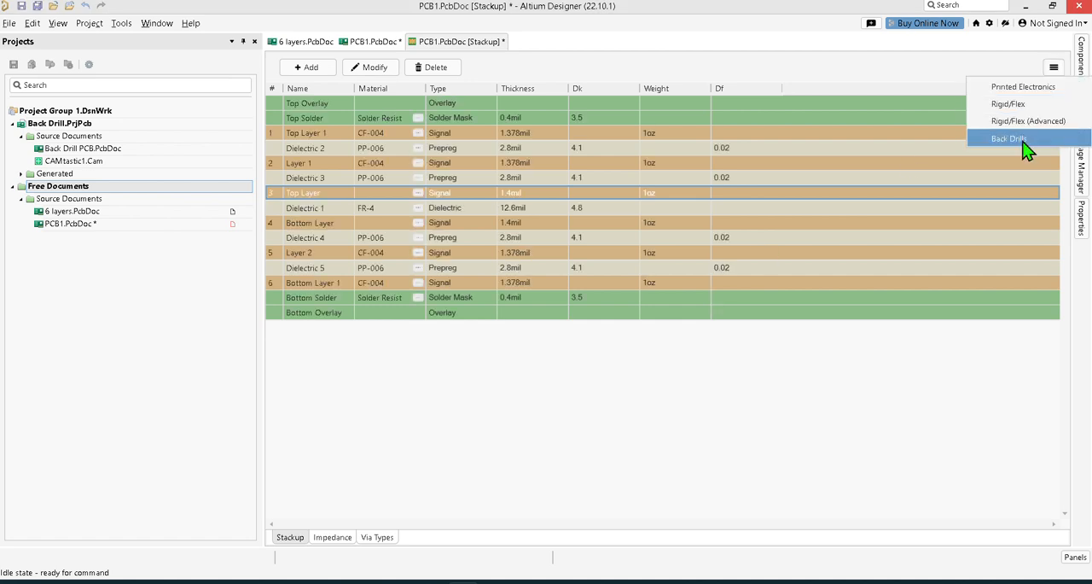
click(1026, 121)
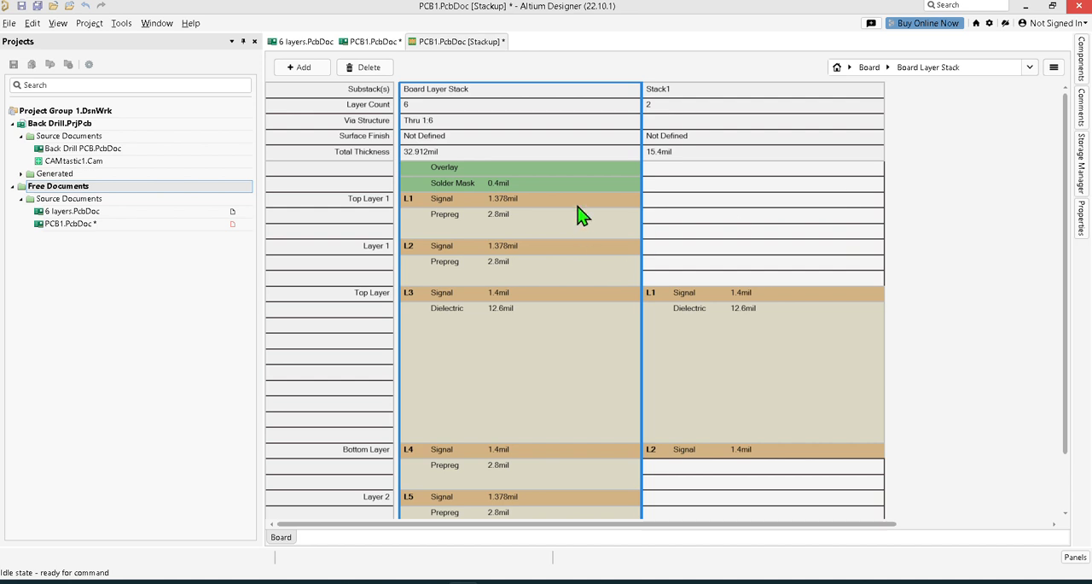
Select Stack1 and inspect which branches and substacks are available under Board.
click(740, 92)
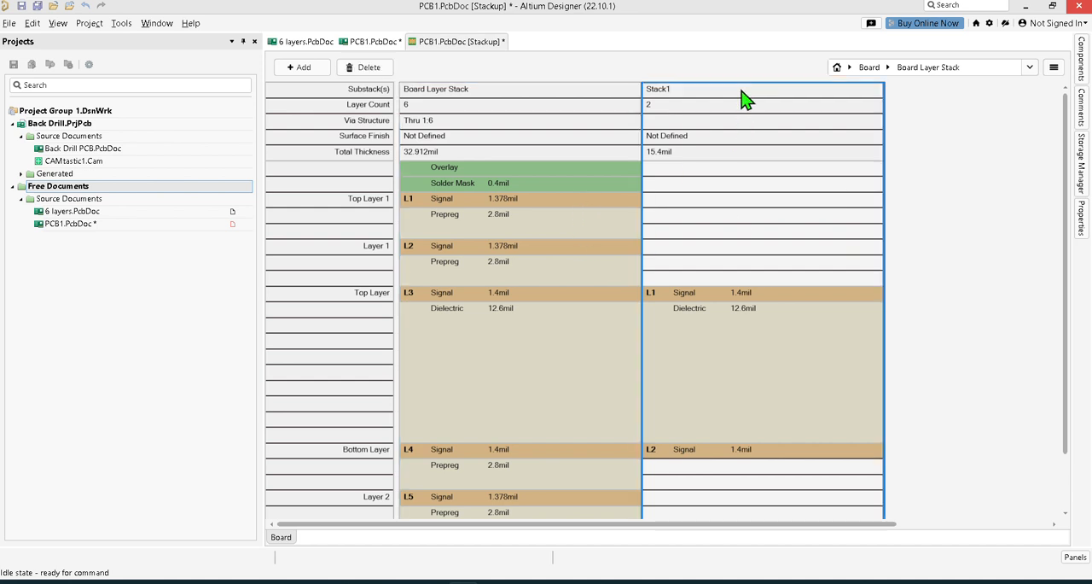
click(892, 69)
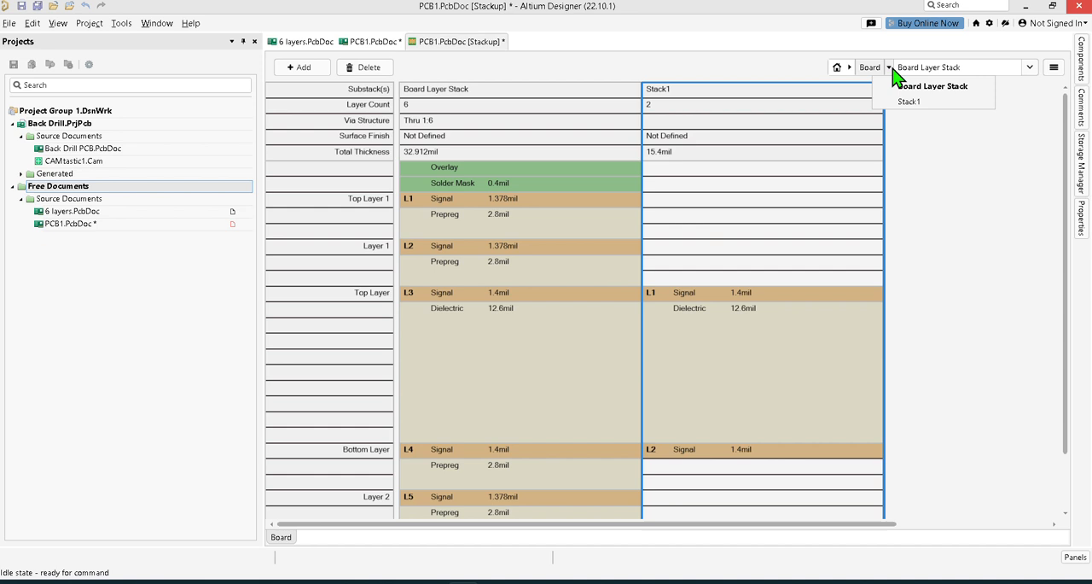
click(851, 68)
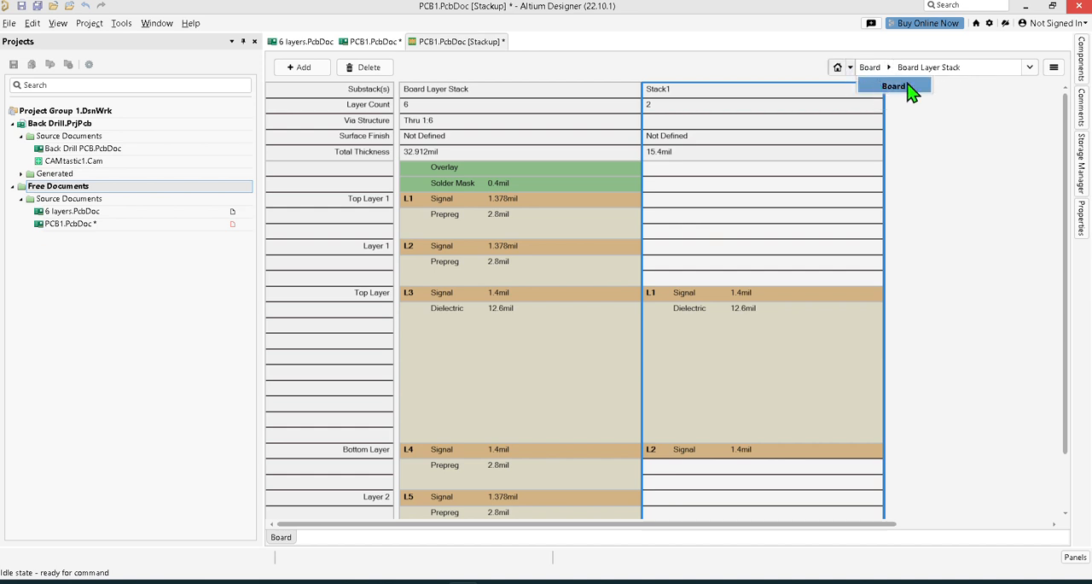
click(838, 68)
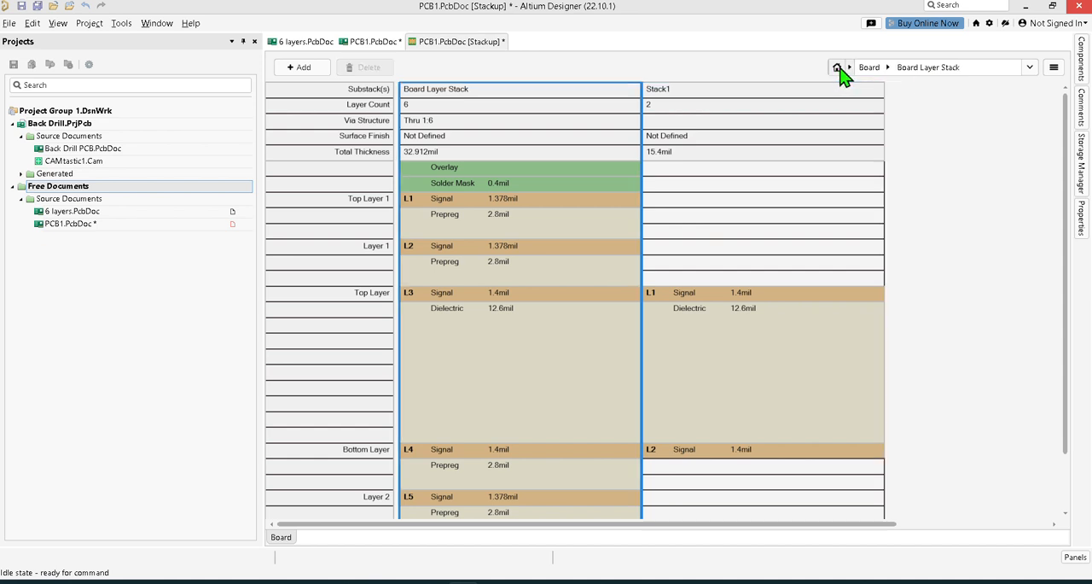
click(890, 68)
click(890, 68)
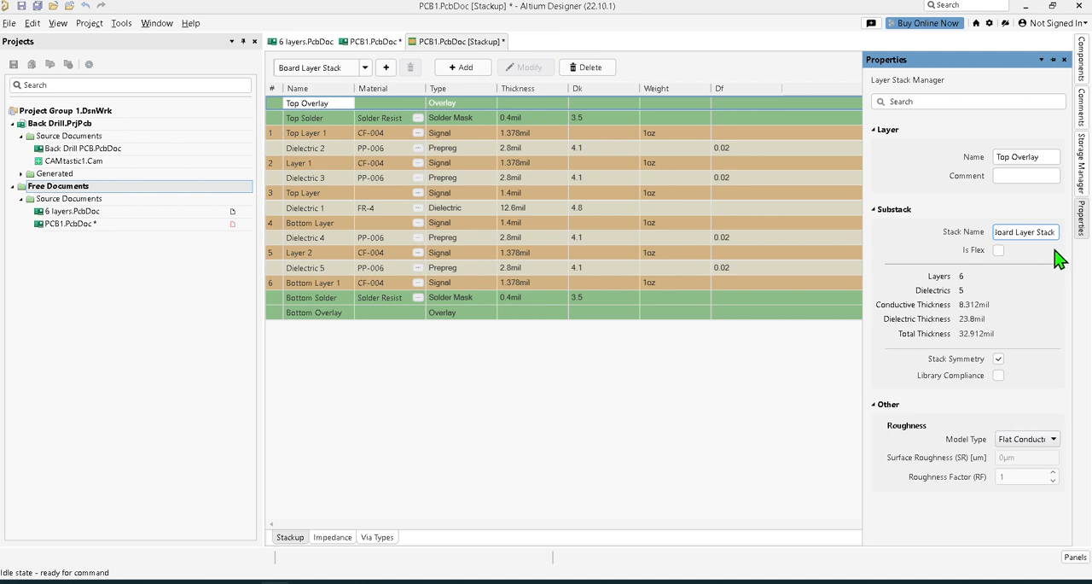
Rename the Board Layer Stack substack as "Main board".
click(1048, 234)
click(1048, 234)
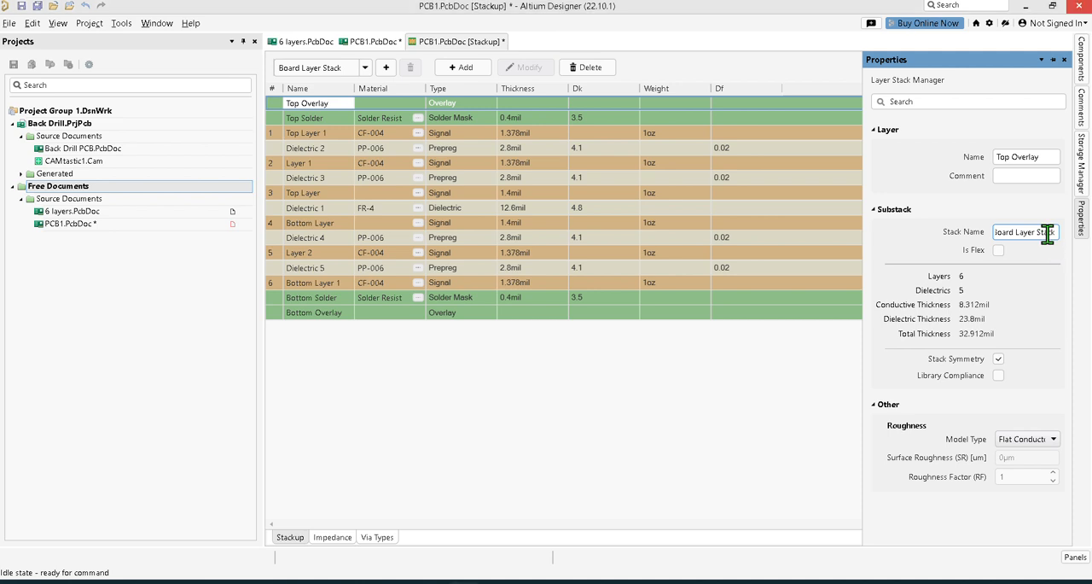
double_click(1048, 234)
text(Main oard)
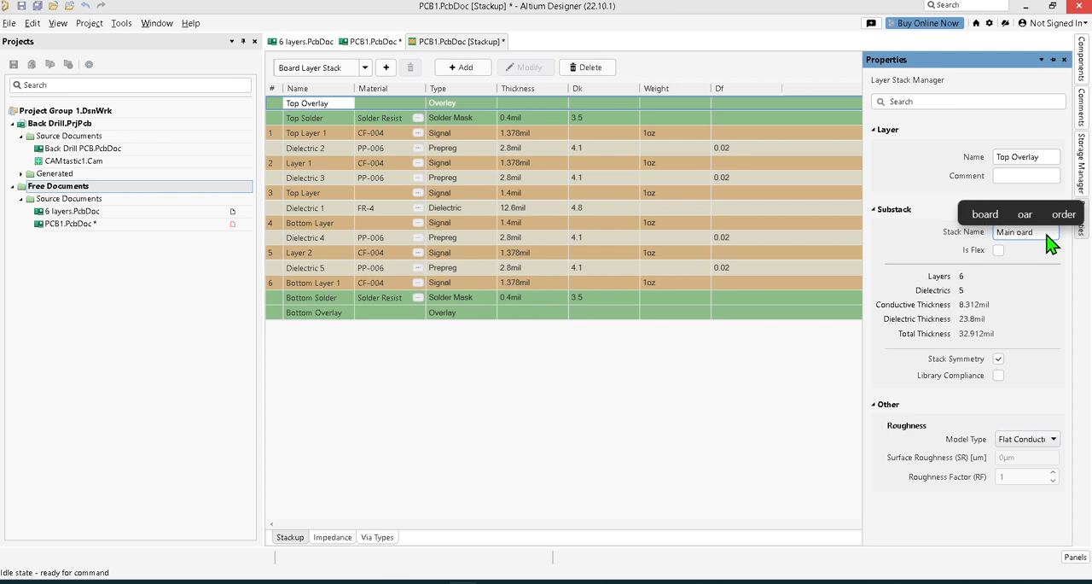
click(986, 217)
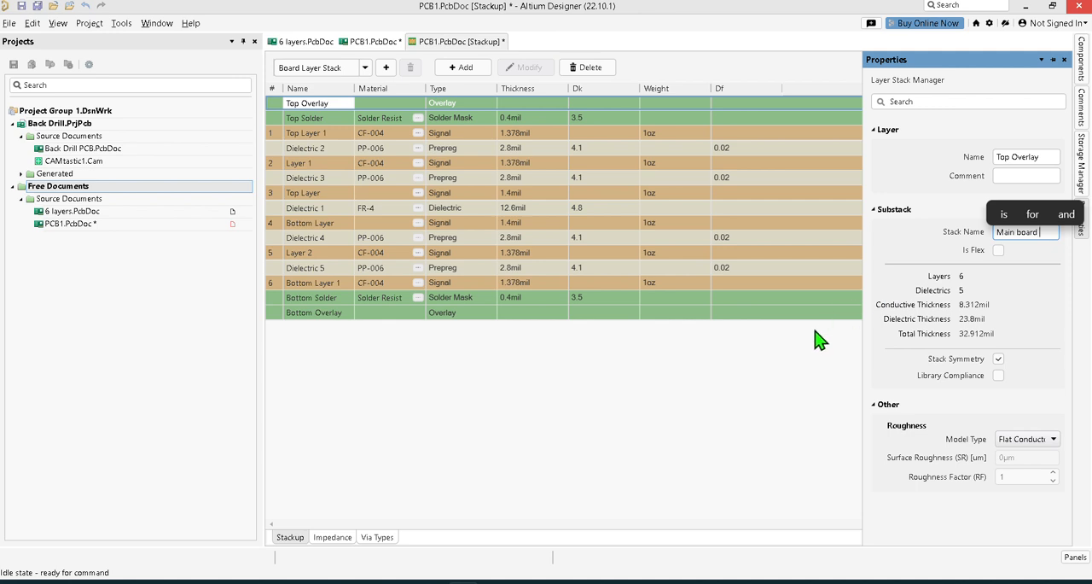
key(Return)
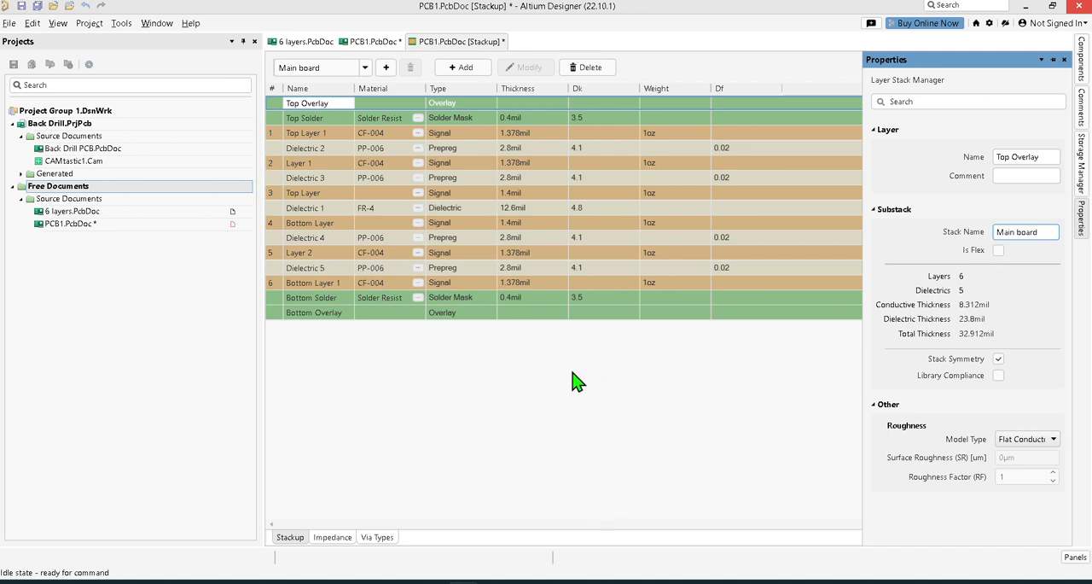
Enable Rigid/Flex (Advanced) mode for the stackup and add a new branch.
click(1056, 69)
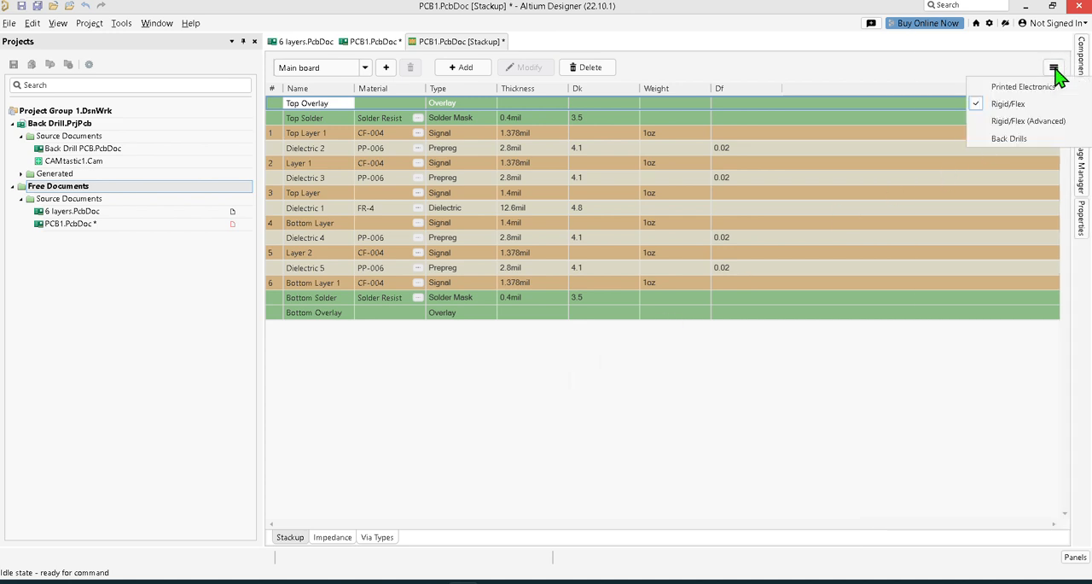
click(1022, 127)
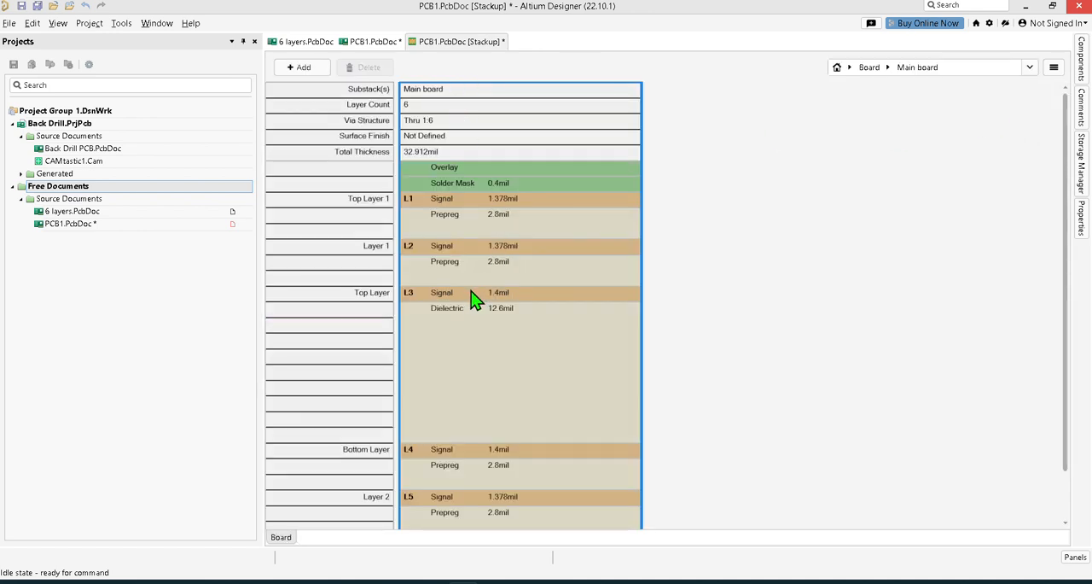
click(308, 69)
click(322, 142)
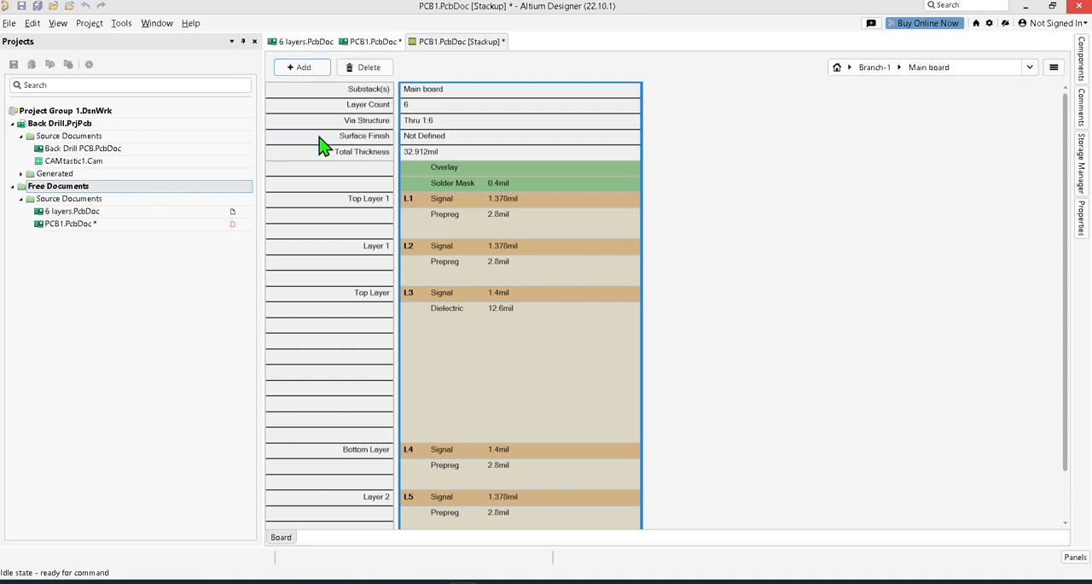
Try to create a substack in Branch-1 from layers L3 to L4 of Main board and check the branch's substack list.
click(493, 298)
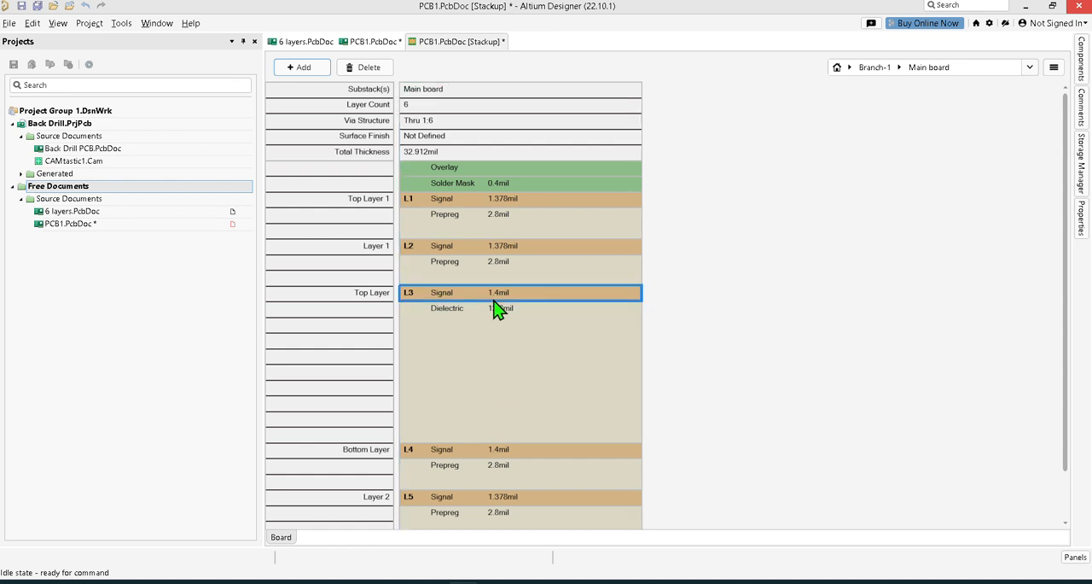
shift+click(487, 450)
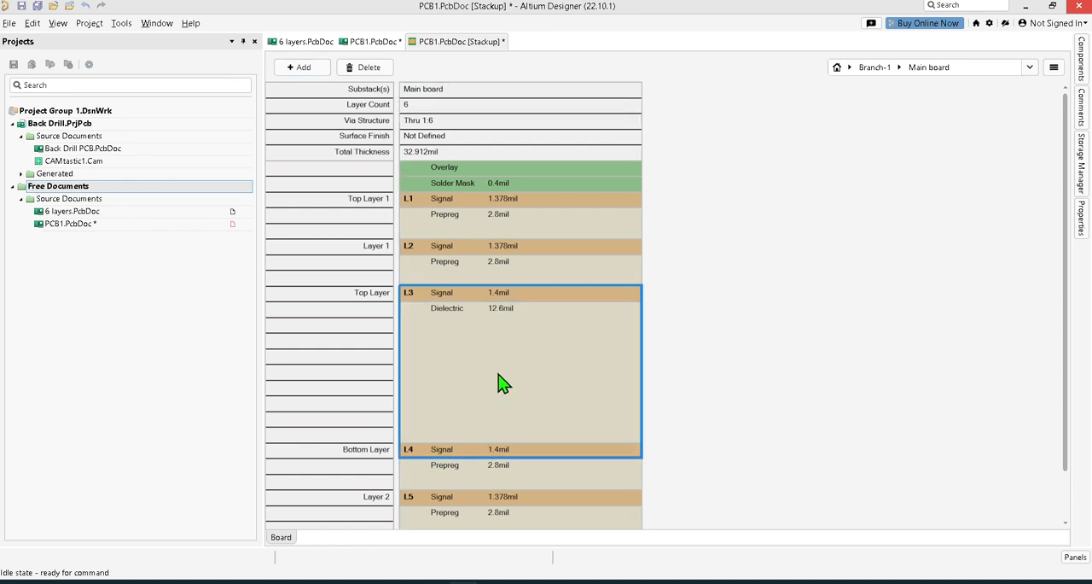
drag(502, 384, 407, 368)
click(901, 68)
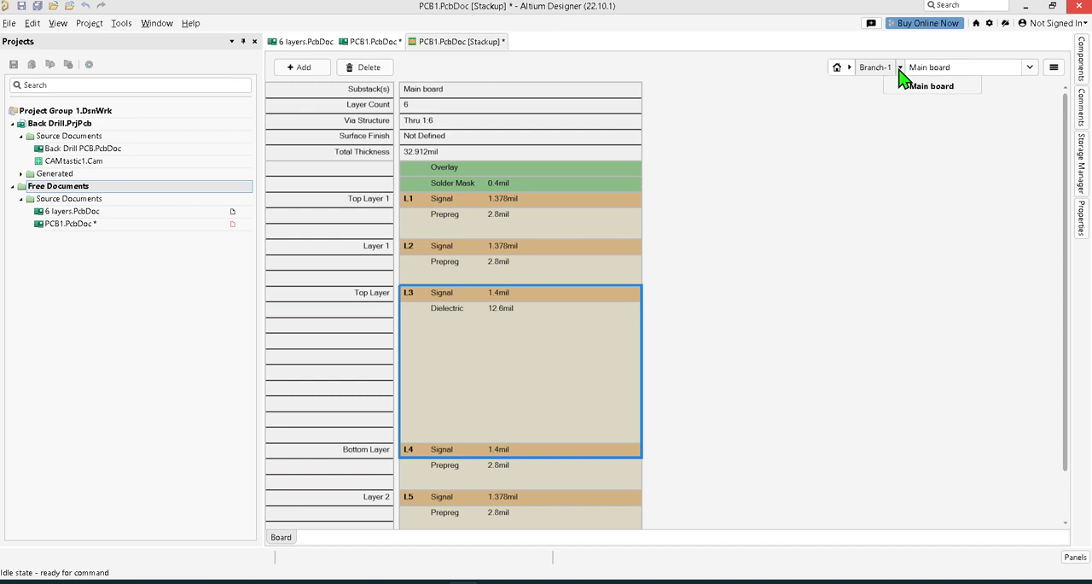
Return to the Board stackup and add a second branch.
click(876, 70)
click(850, 68)
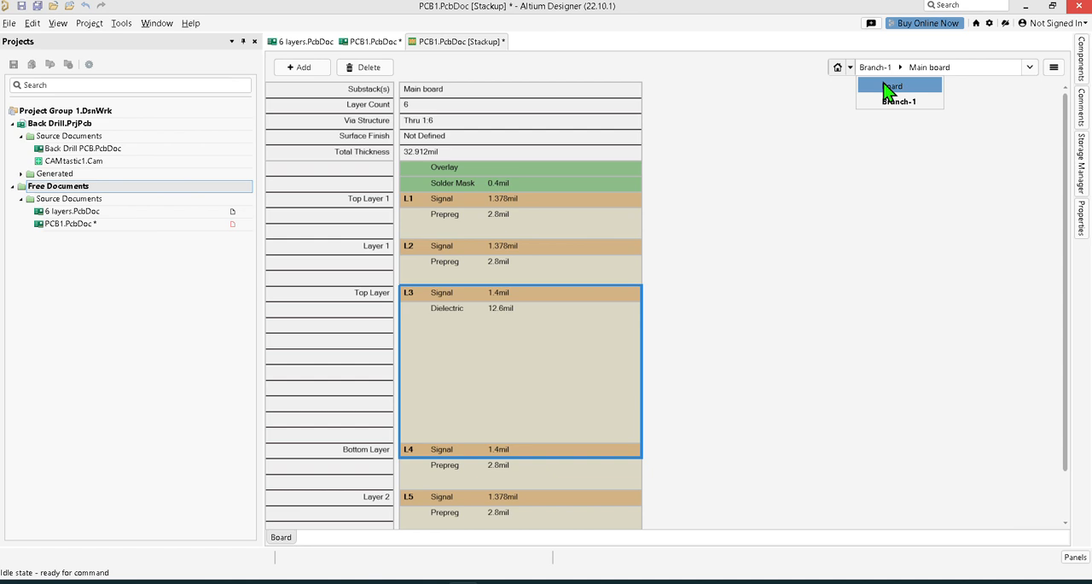
click(889, 86)
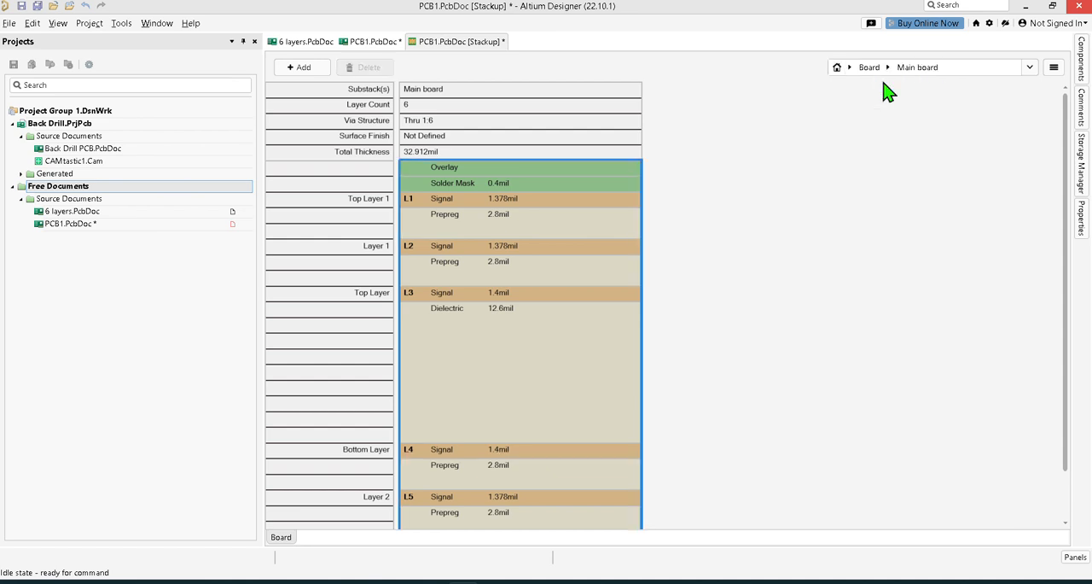
click(318, 75)
click(318, 142)
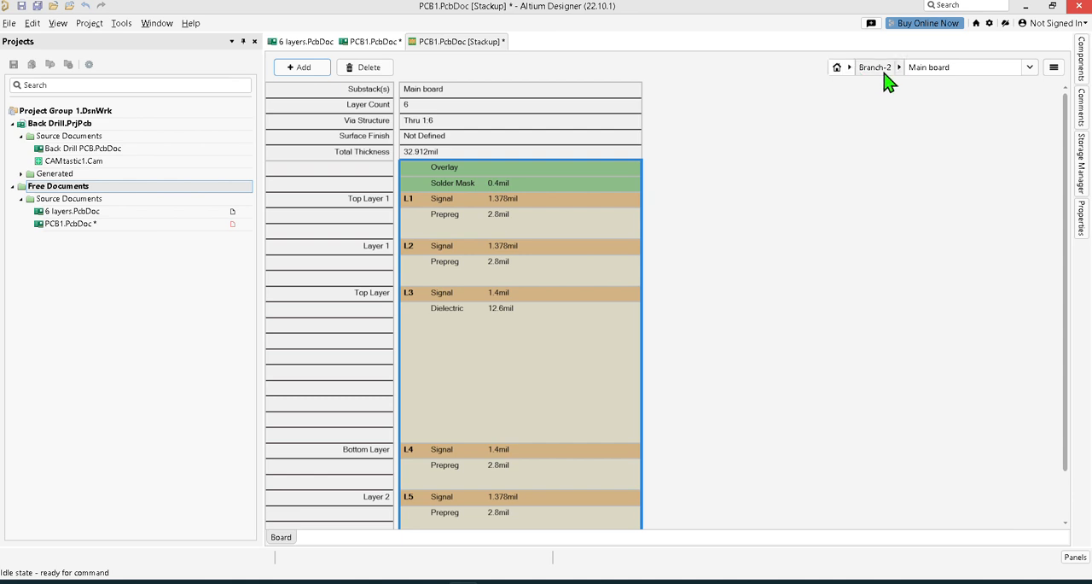
Switch to Branch-1 and create a two-layer substack beside Main board from its layers L3 to L4.
click(849, 68)
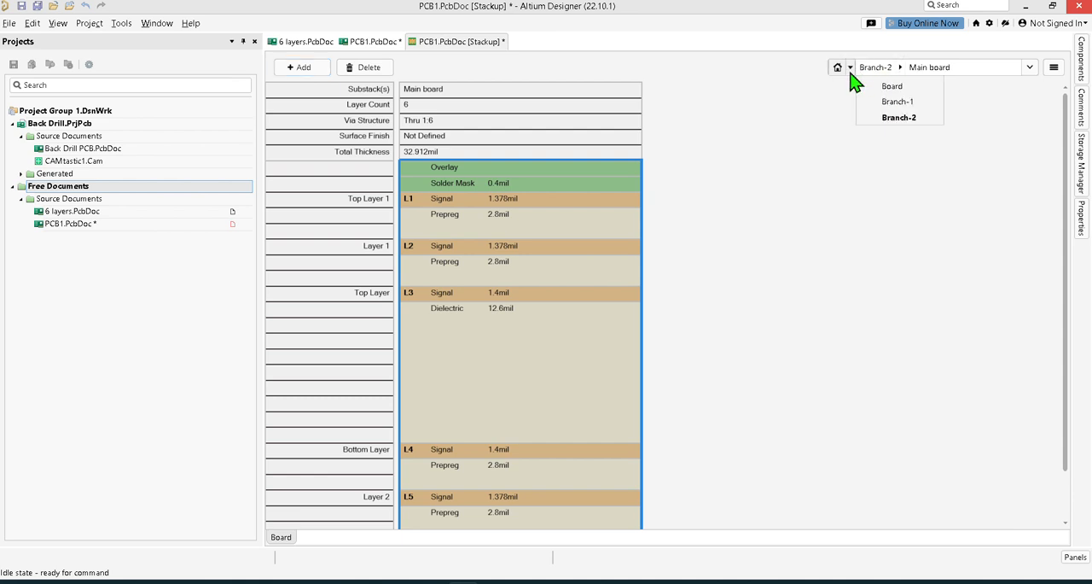
click(889, 114)
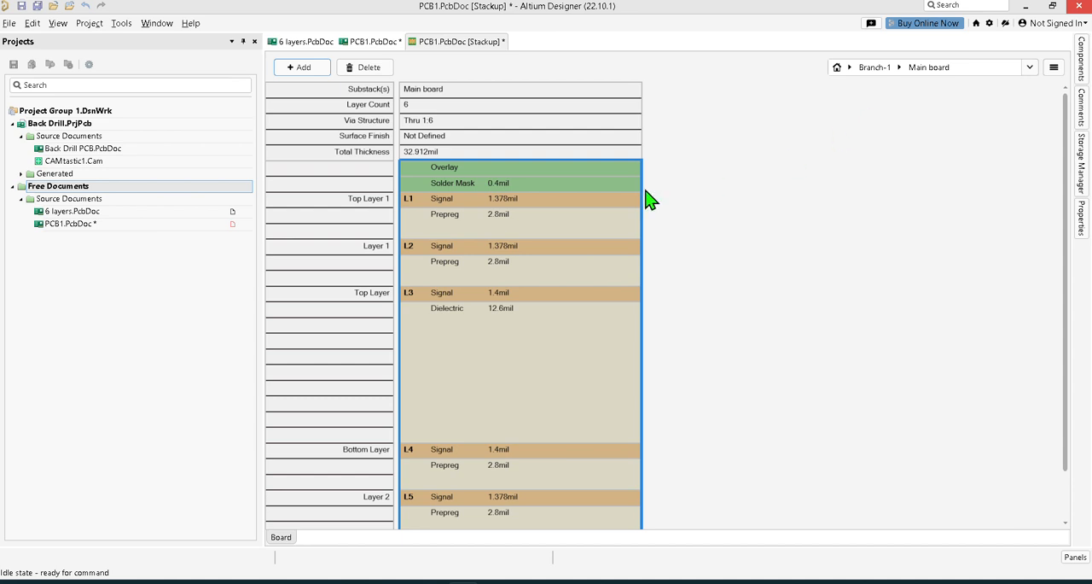
click(497, 303)
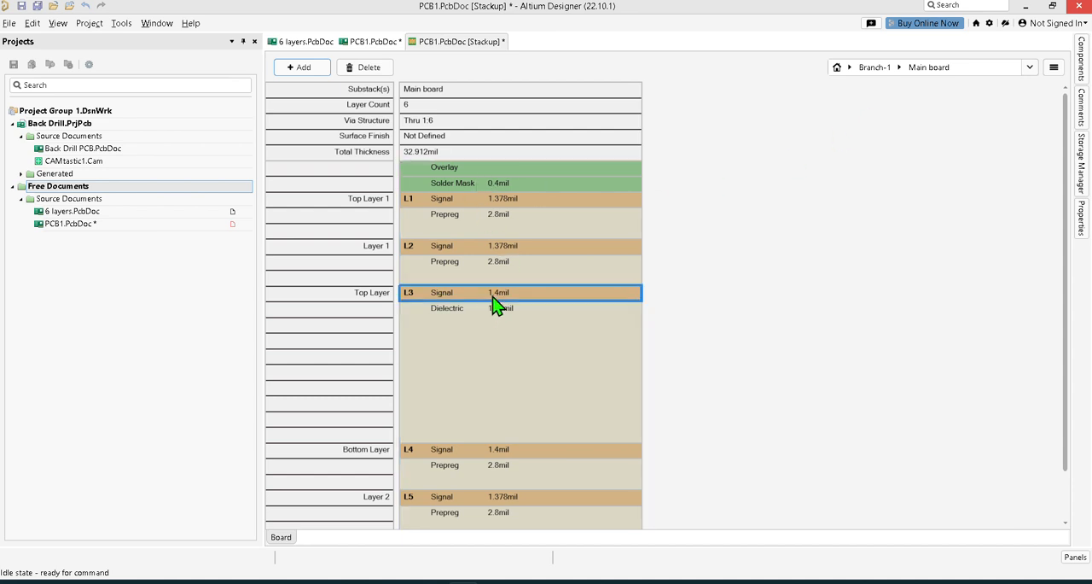
shift+click(499, 452)
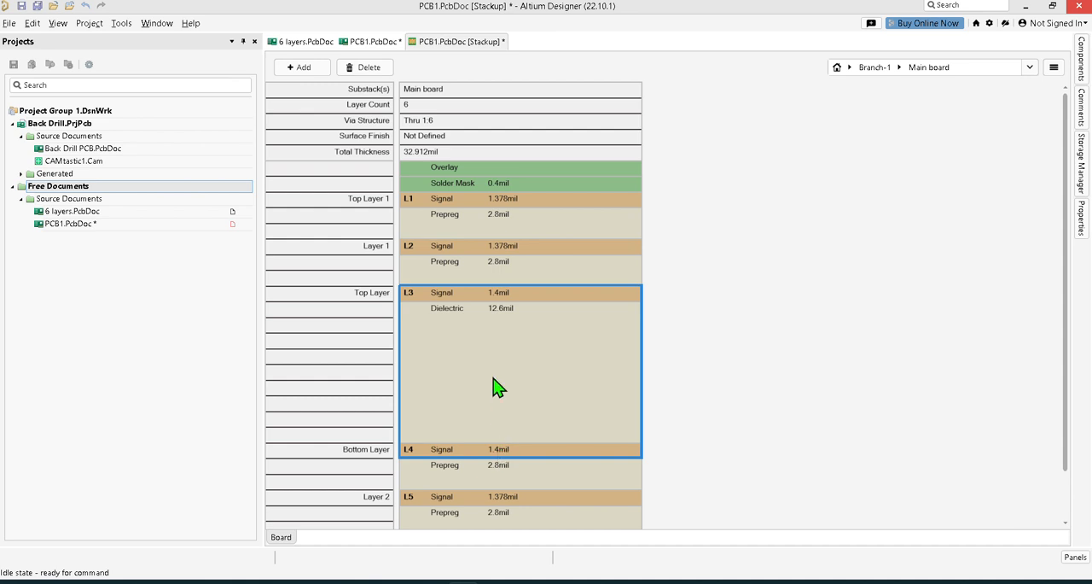
drag(499, 388, 634, 375)
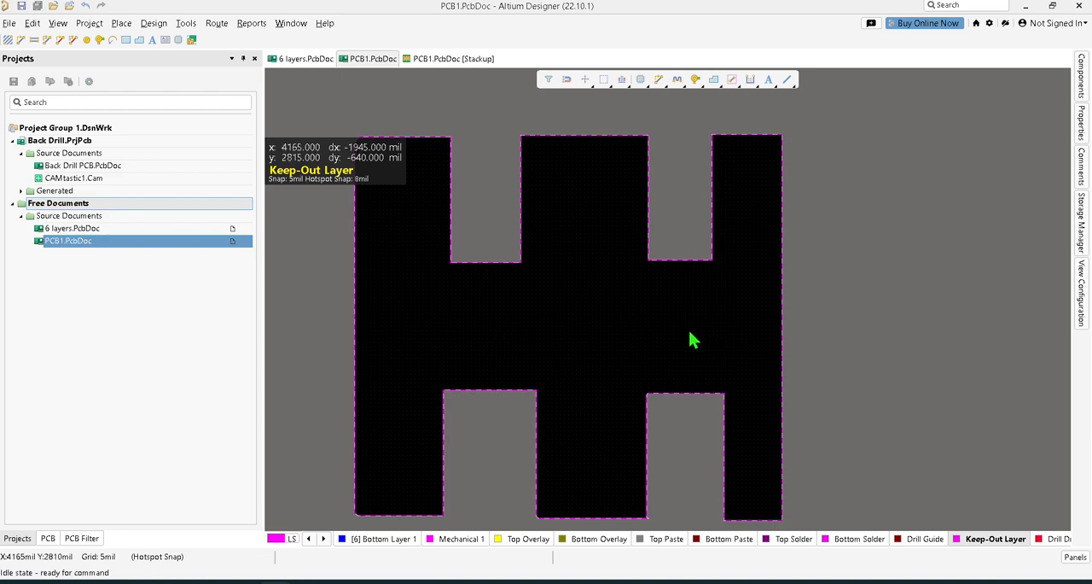
Return to the PCB1 stackup document and look through the board's branches and the Main board layers.
click(459, 58)
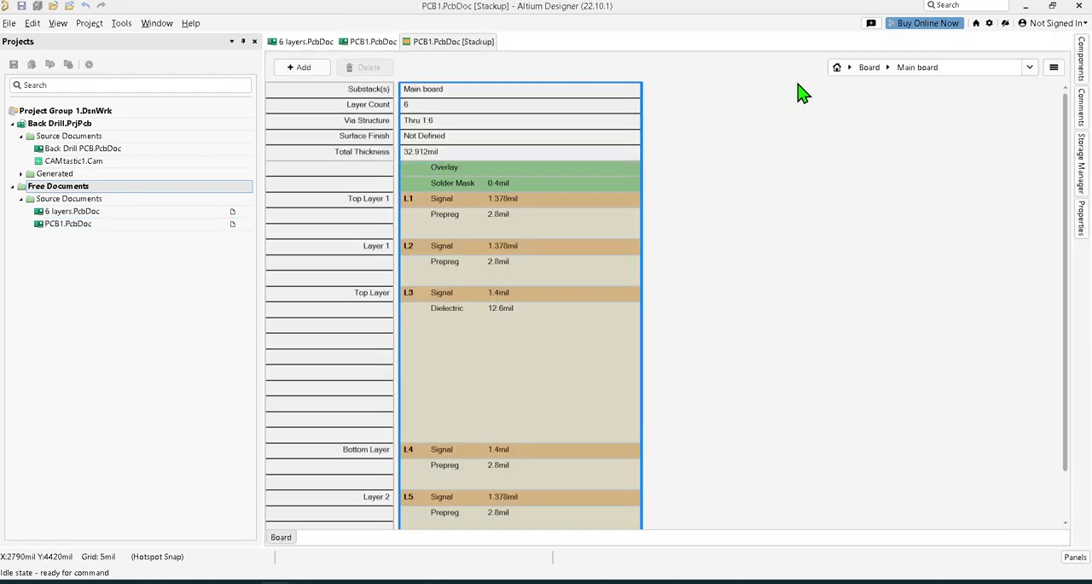
click(850, 68)
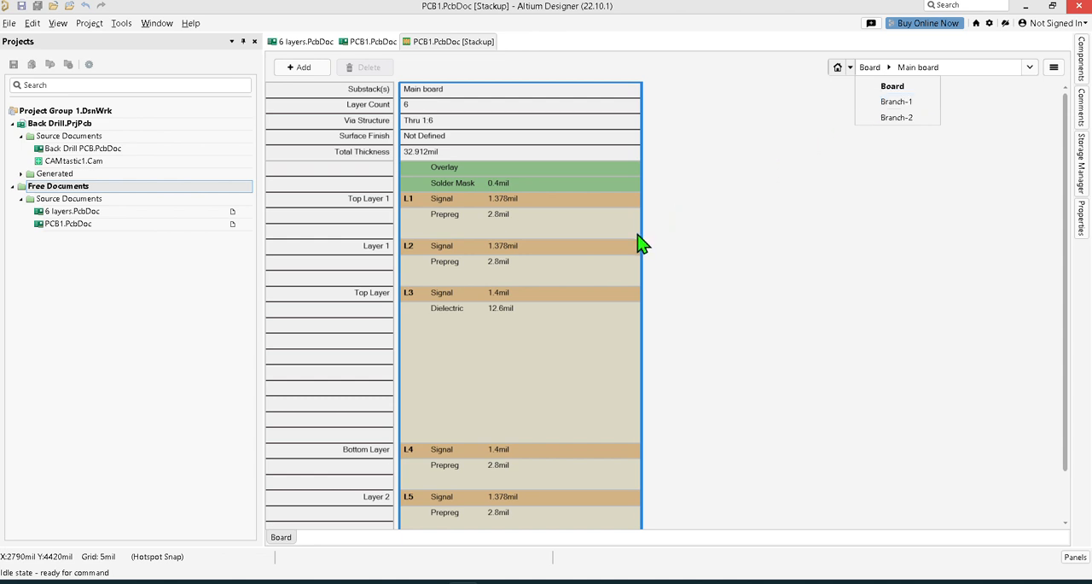
scroll(717, 283, down, 2)
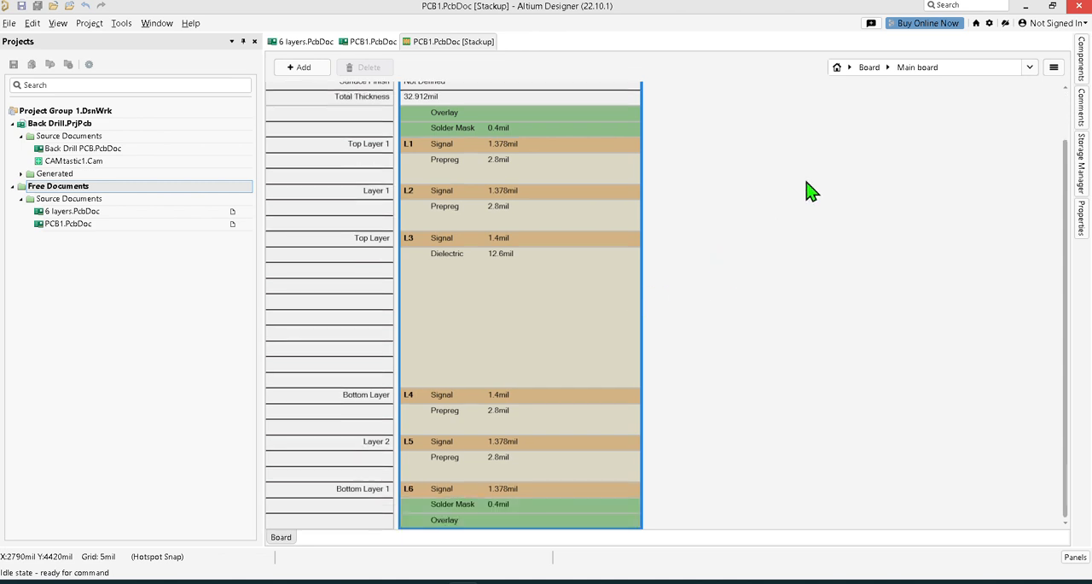
scroll(844, 173, up, 2)
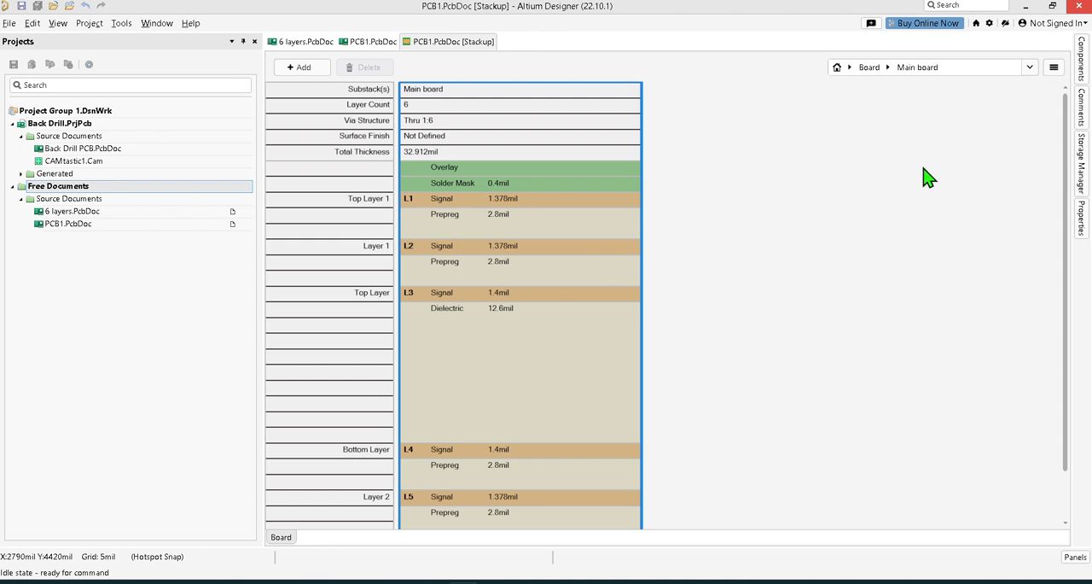
Switch the stackup from Board to Branch-1 to show its substacks.
click(850, 70)
click(872, 103)
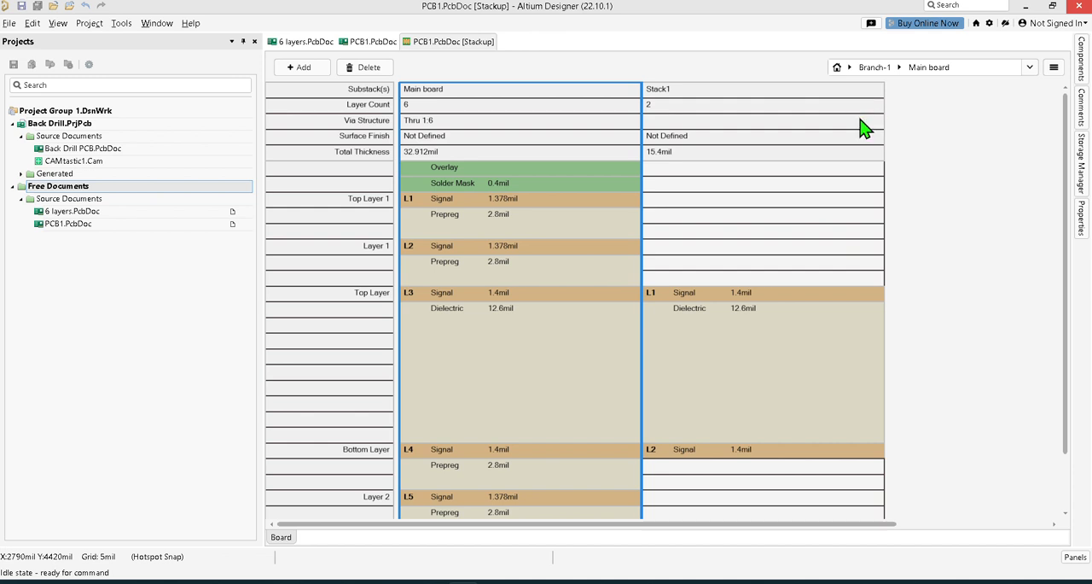
scroll(740, 331, down, 1)
scroll(741, 331, down, 1)
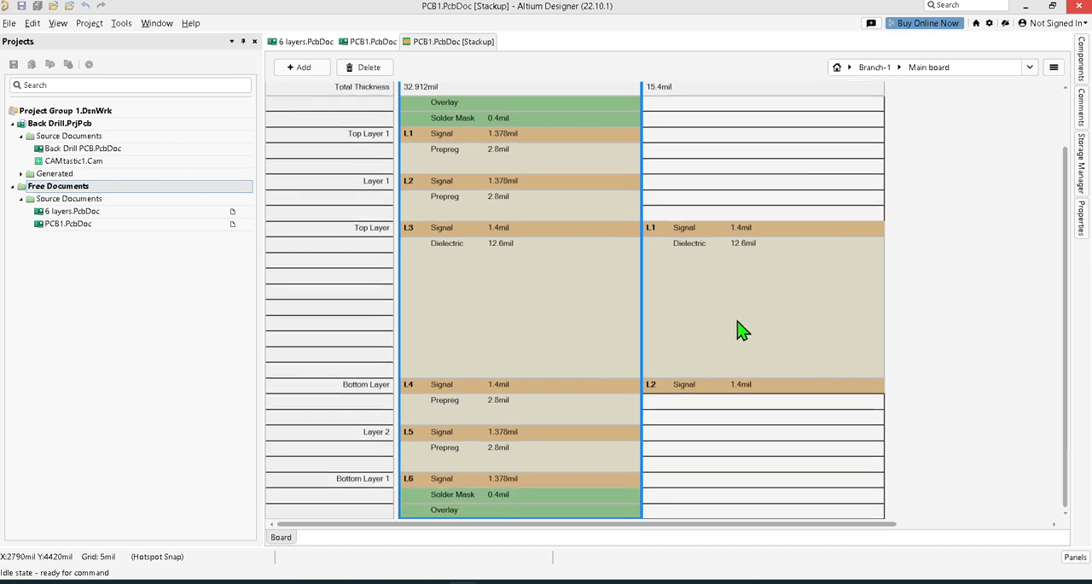
Create another substack after Stack1 in Branch-1 from Main board's layers L3 to L6, including the bottom solder mask and overlay.
click(492, 232)
click(492, 232)
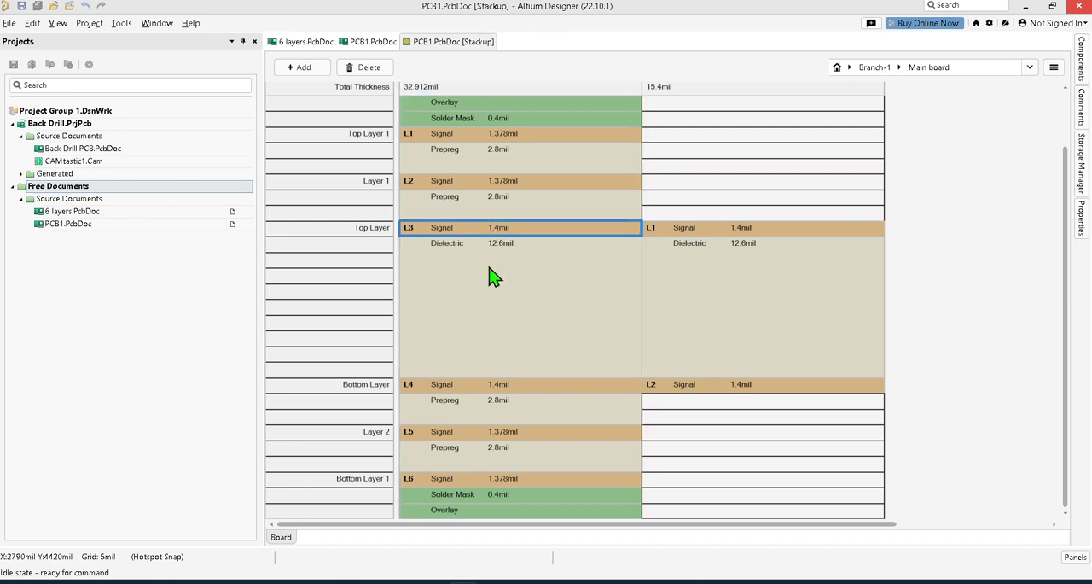
shift+click(489, 384)
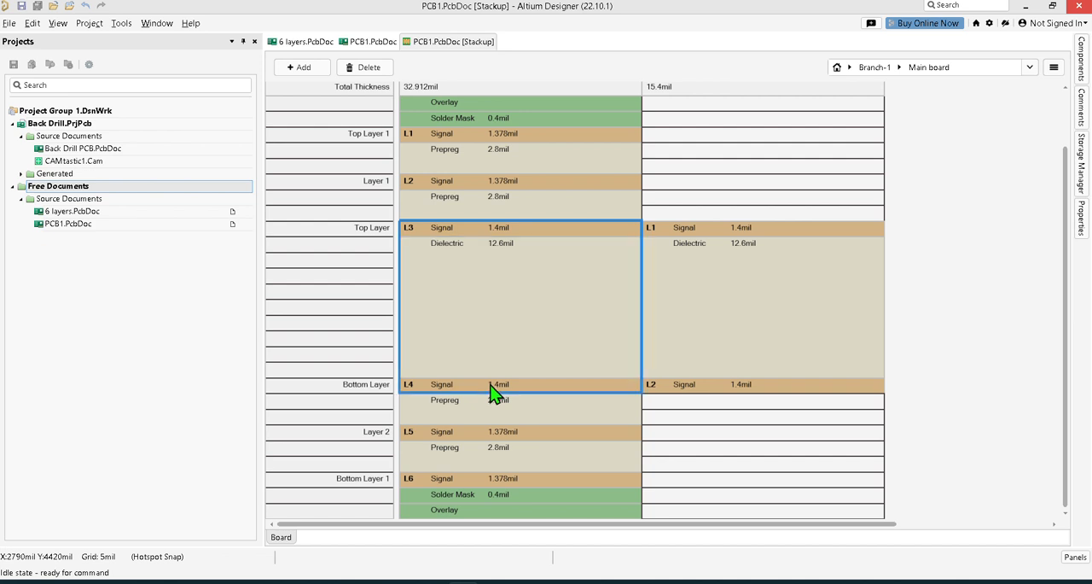
shift+click(493, 430)
shift+click(501, 480)
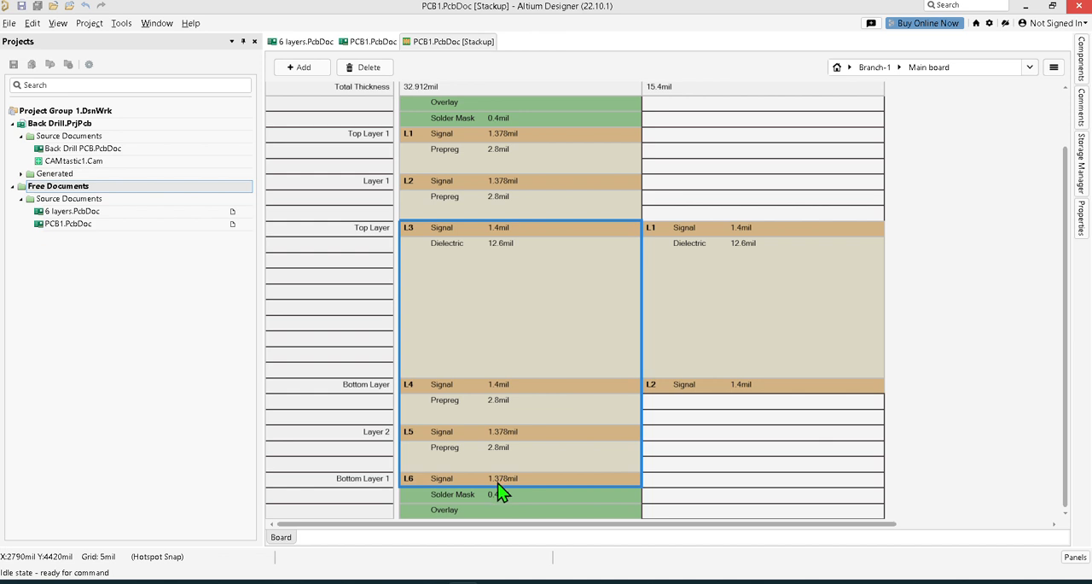
scroll(491, 499, right, 2)
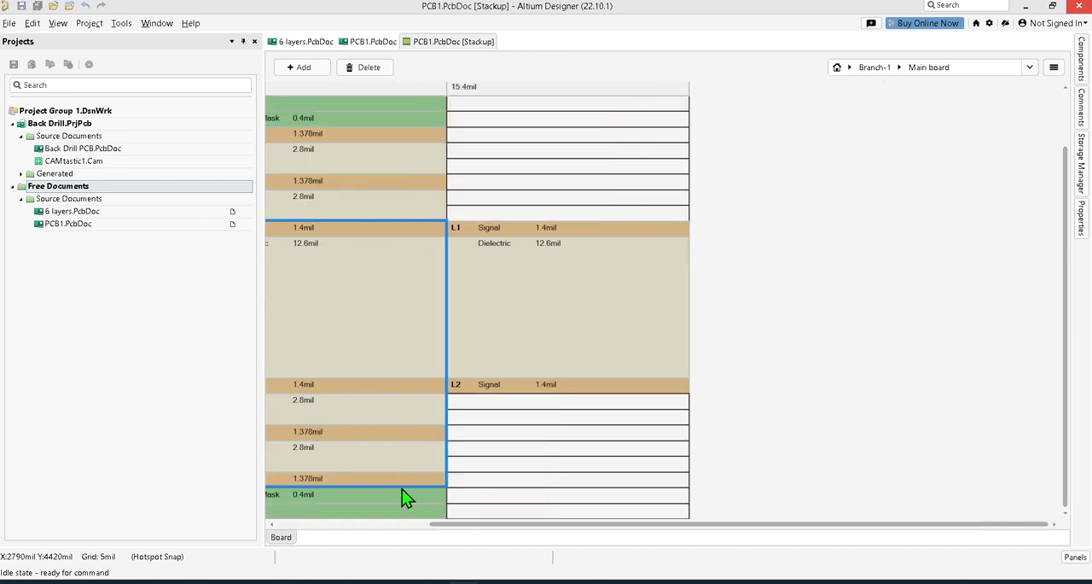
scroll(405, 498, left, 2)
shift+click(438, 512)
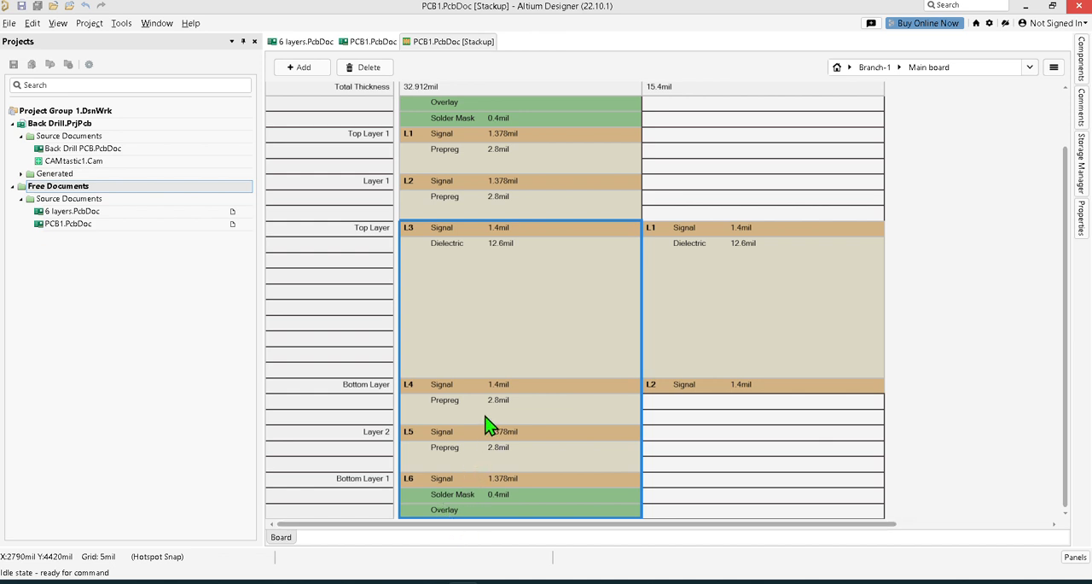
drag(497, 388, 892, 410)
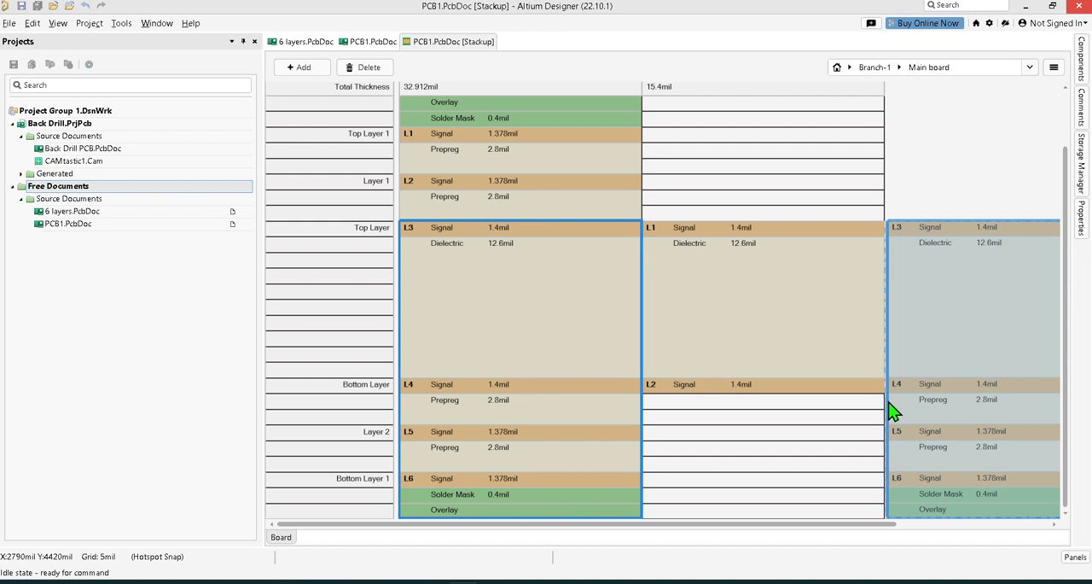
drag(892, 411, 891, 410)
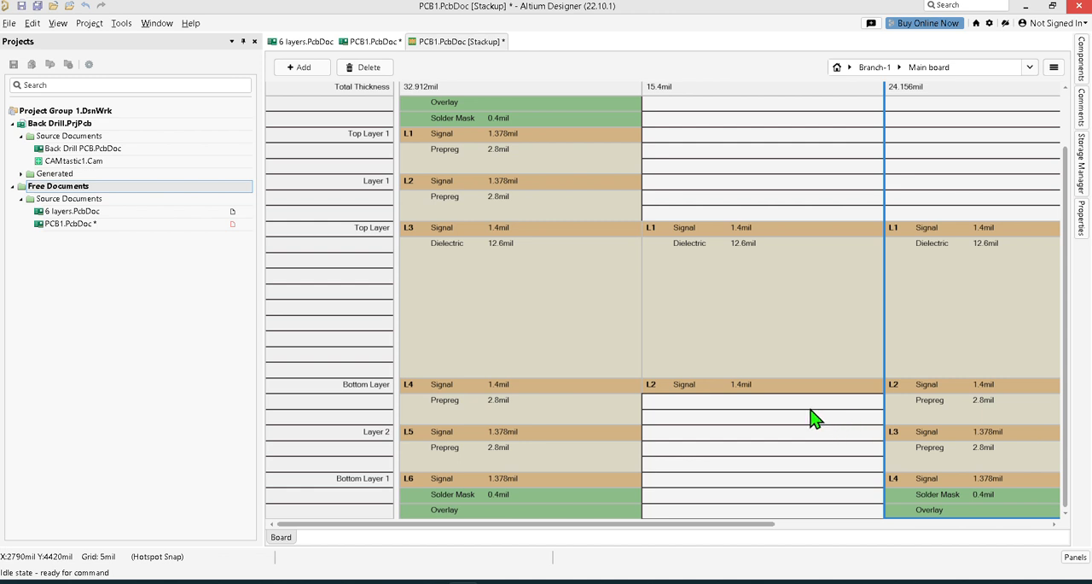
Save the modified PCB1 stackup.
ctrl+scroll(802, 416, down, 3)
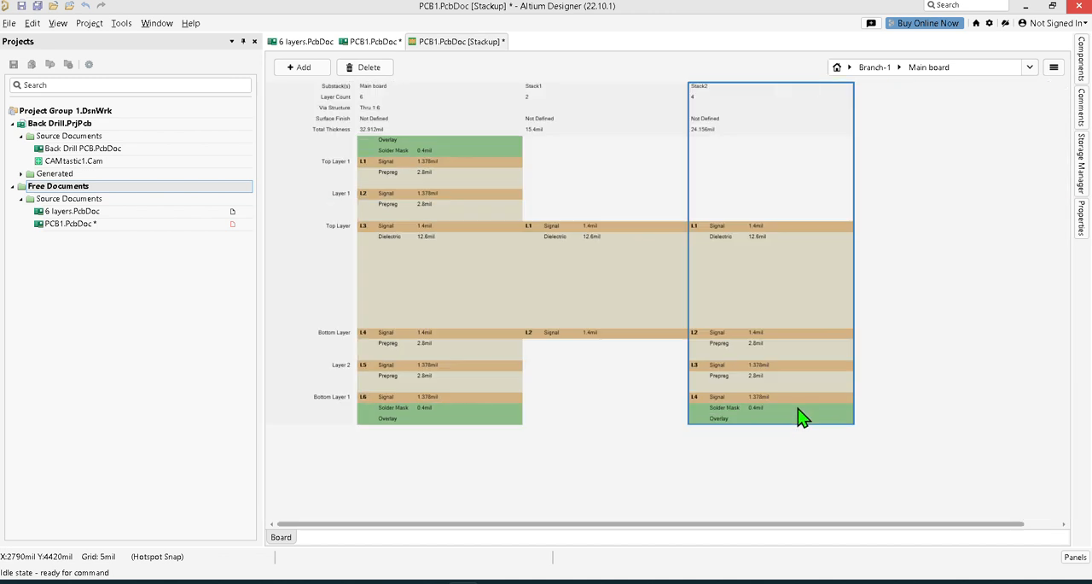
ctrl+scroll(673, 319, up, 1)
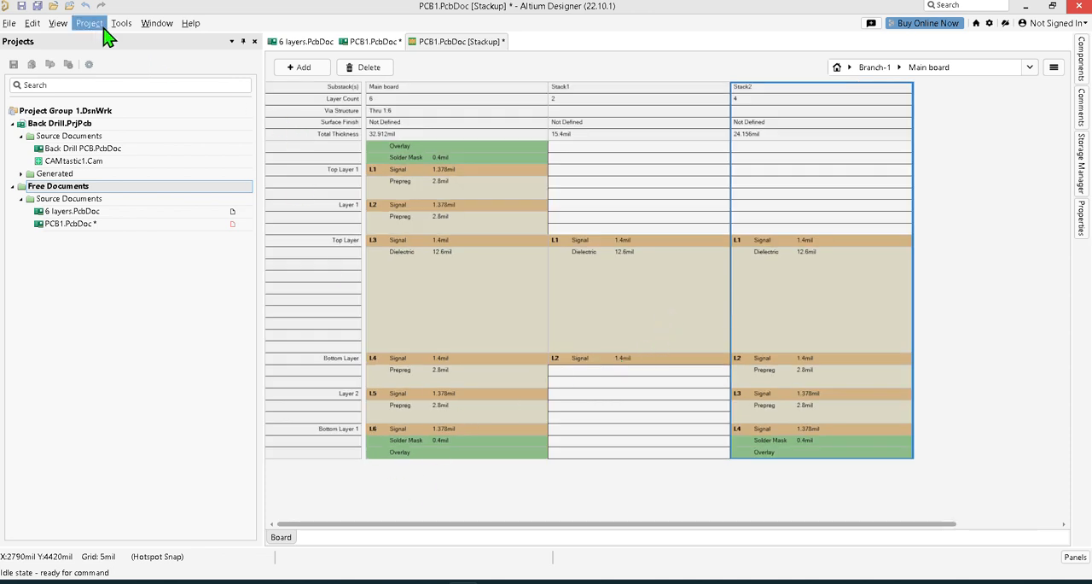
click(39, 6)
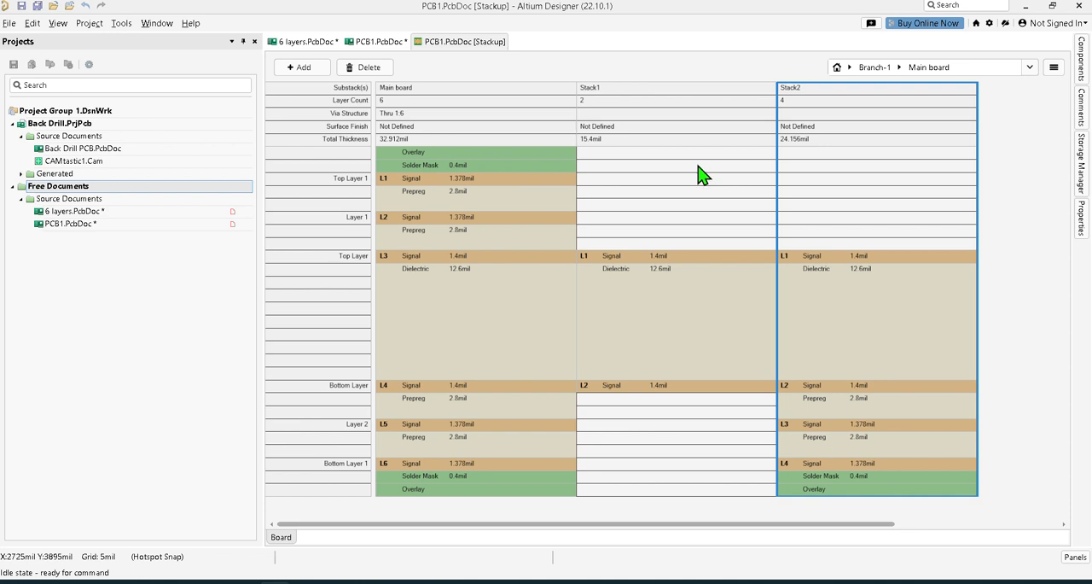
Open the Stack1 substack of Branch-1 to show its layers and properties, and clear its stack name.
click(671, 96)
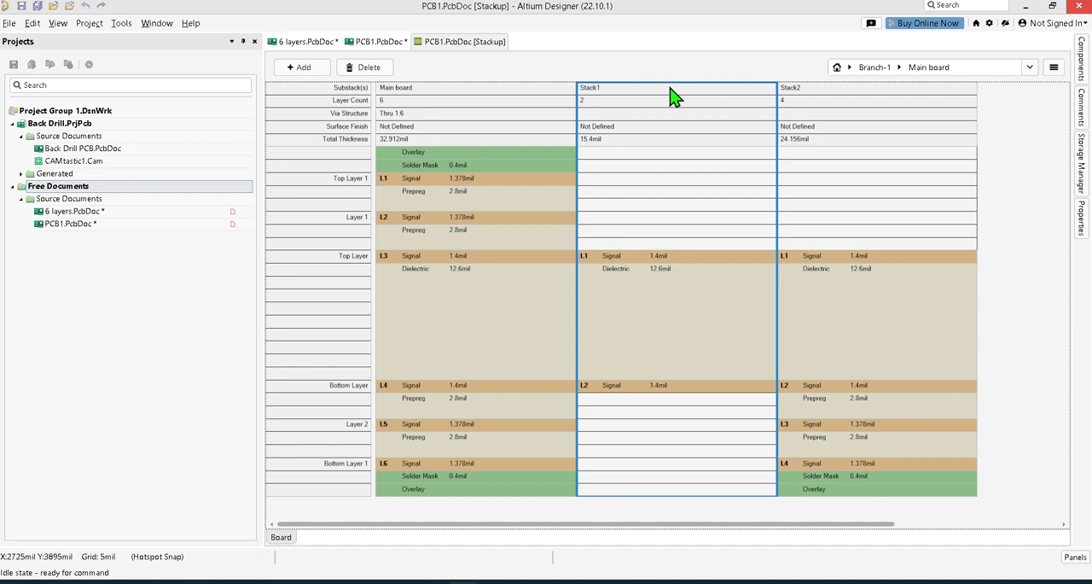
click(1084, 223)
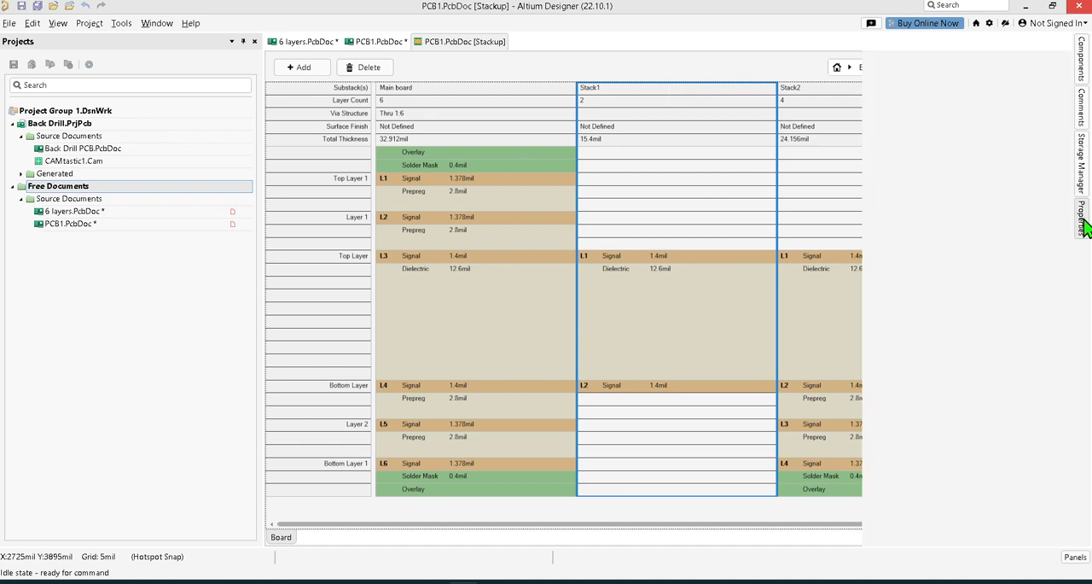
double_click(645, 98)
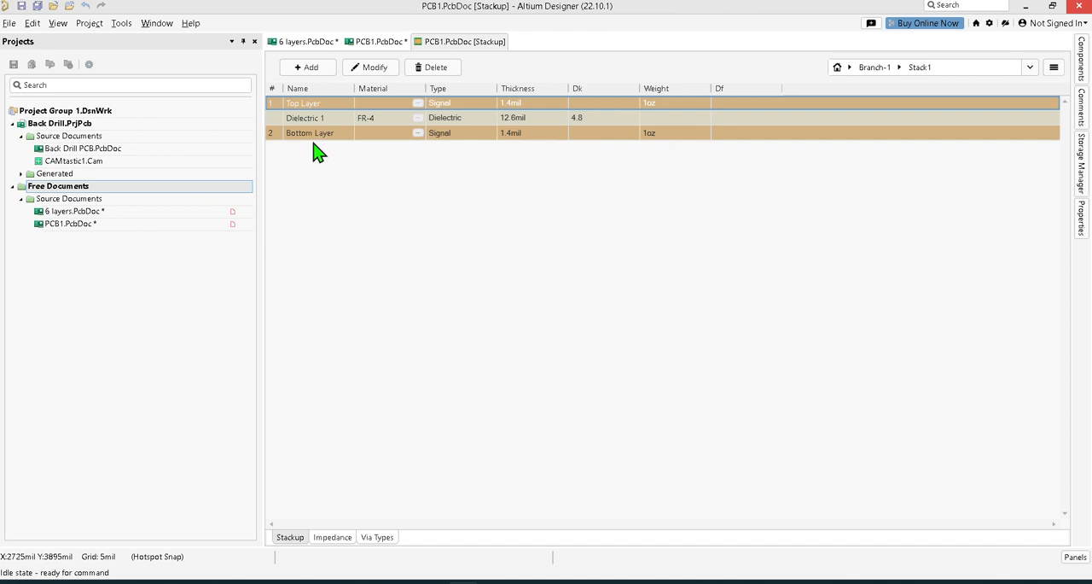
click(1081, 217)
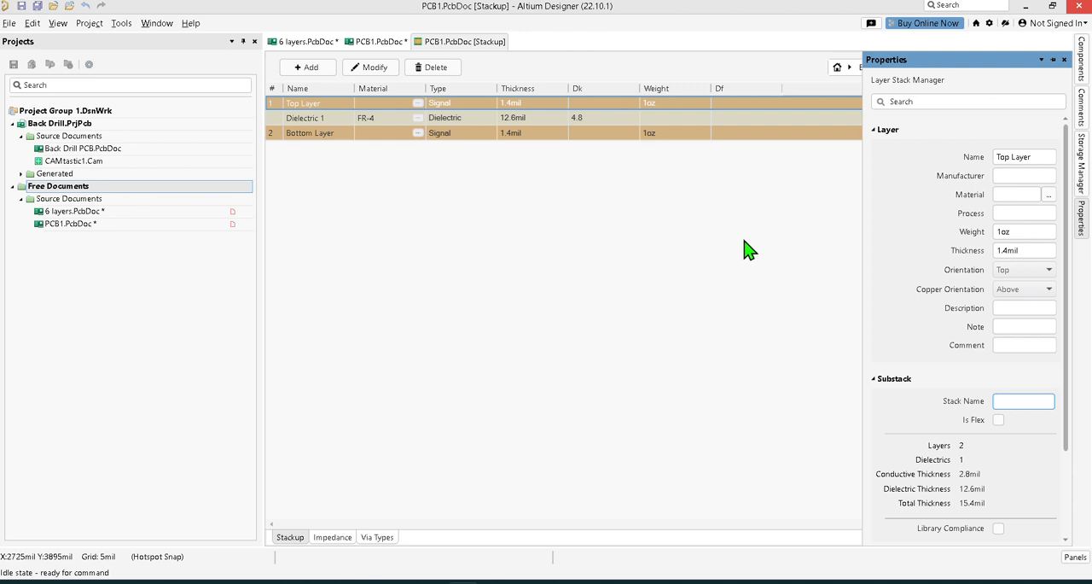
click(464, 38)
Look through the layer types that can be inserted above Top Layer and the materials available for it.
right_click(315, 111)
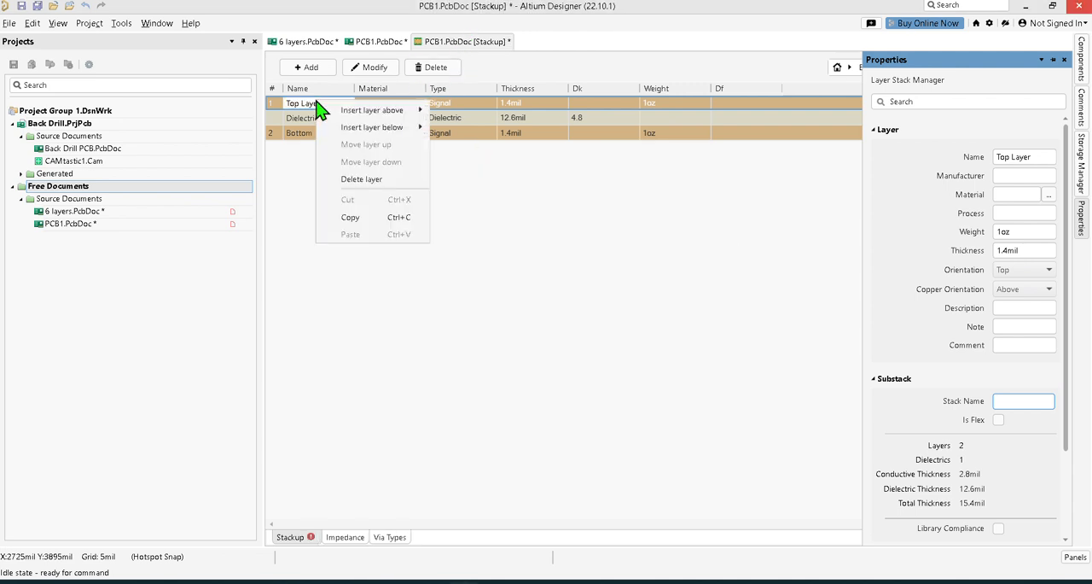
right_click(315, 111)
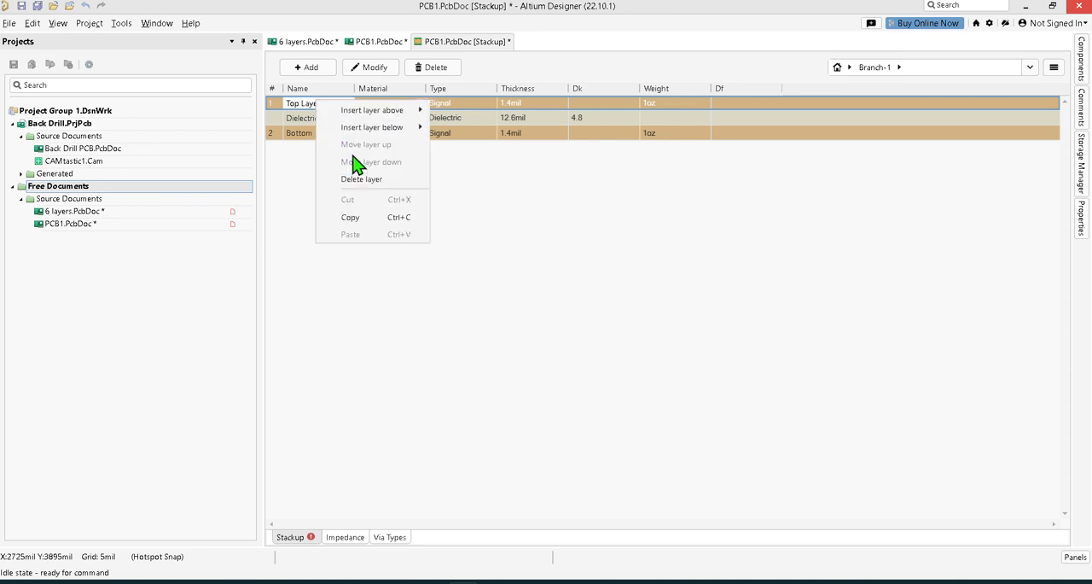
mouse_move(364, 118)
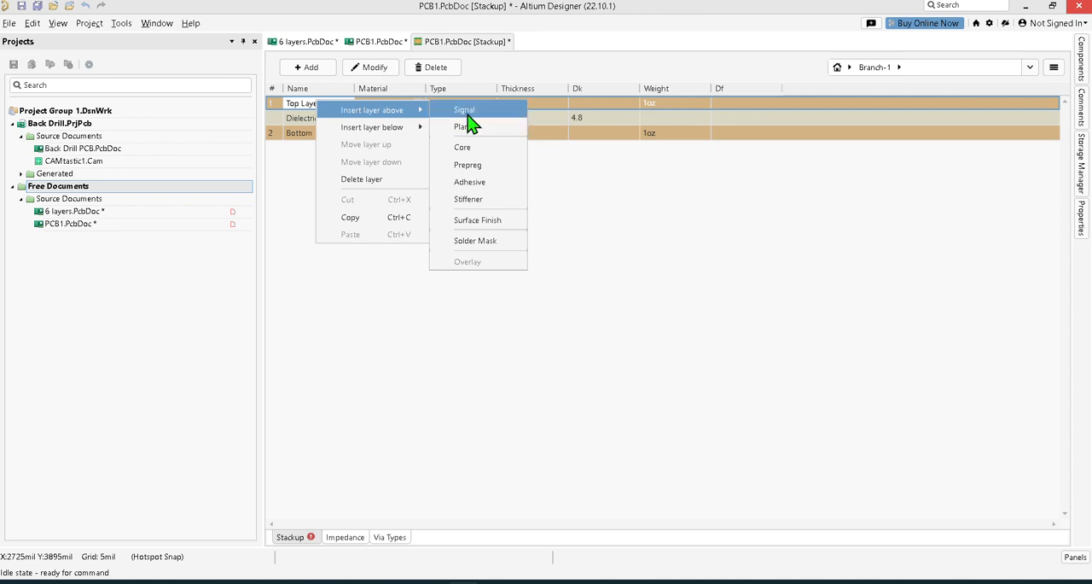
click(376, 352)
click(446, 102)
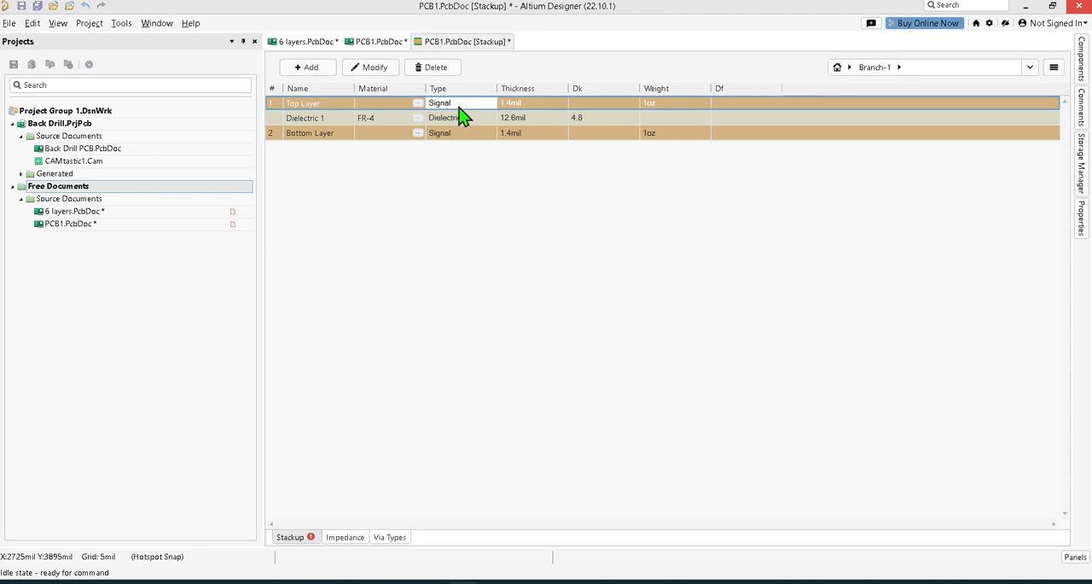
right_click(461, 104)
mouse_move(520, 114)
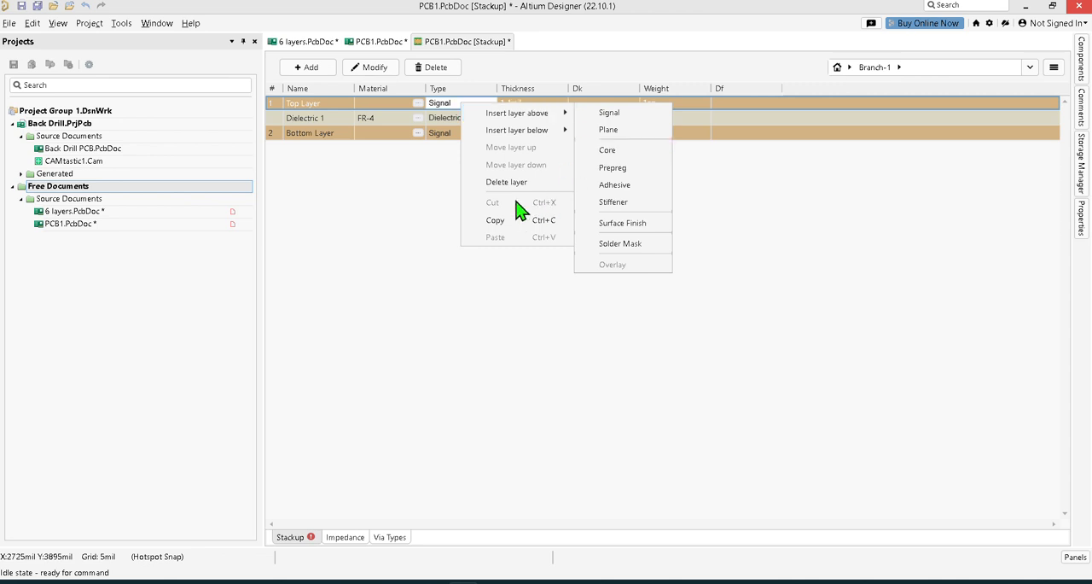
click(406, 103)
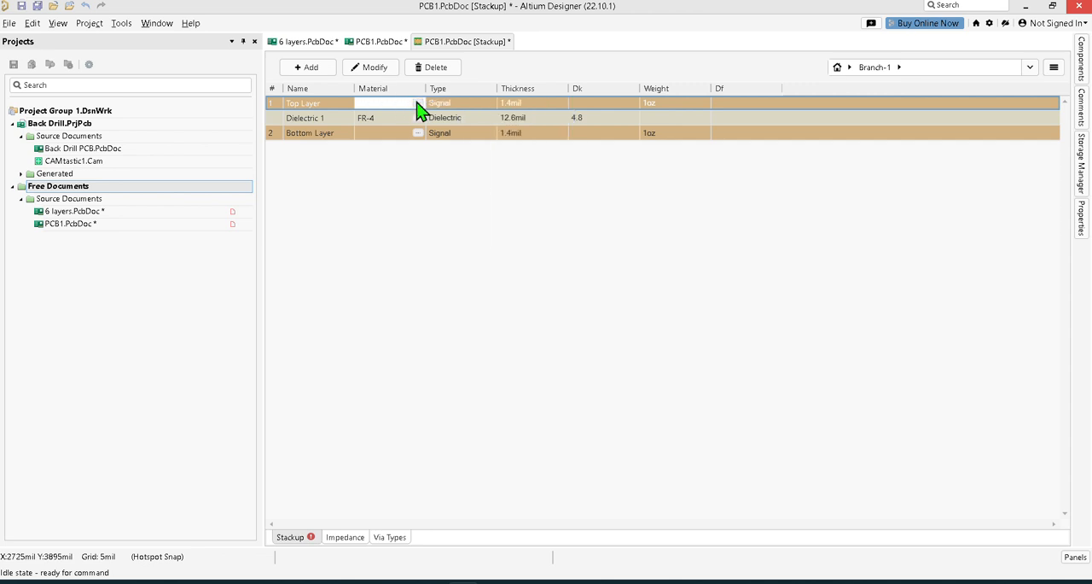
click(417, 103)
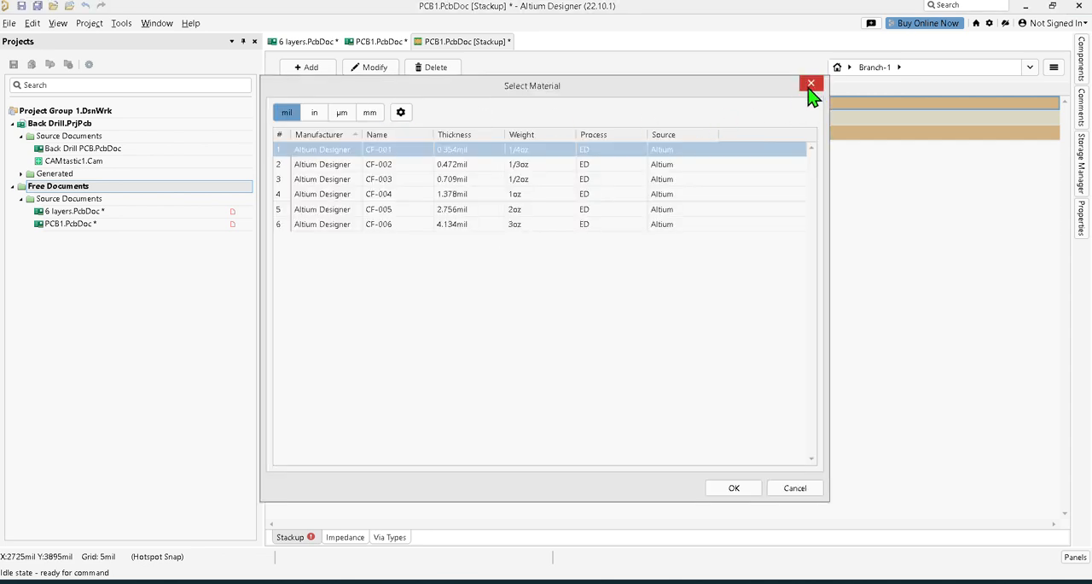
click(811, 83)
click(460, 103)
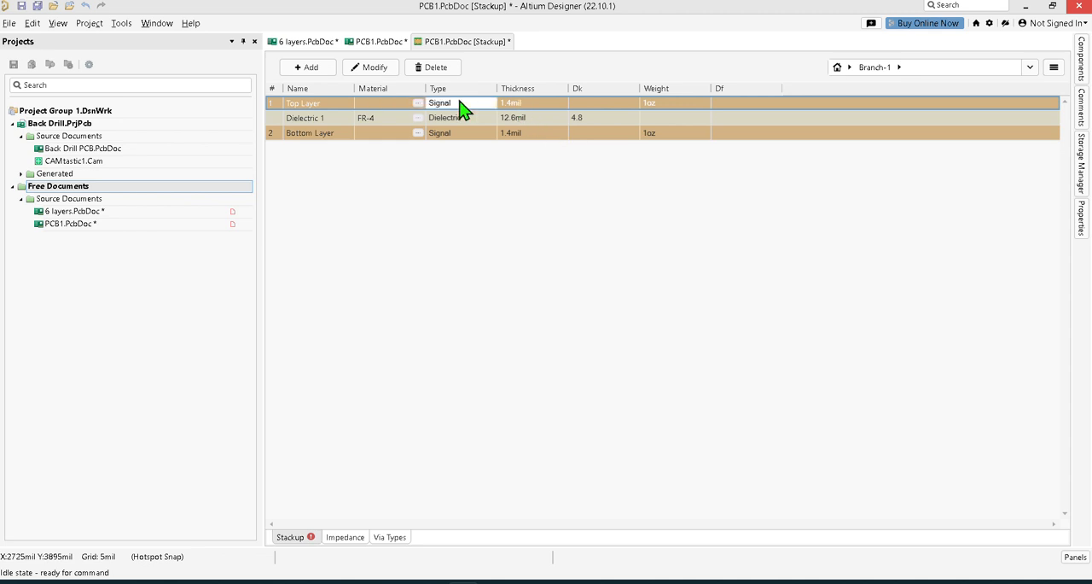
right_click(462, 108)
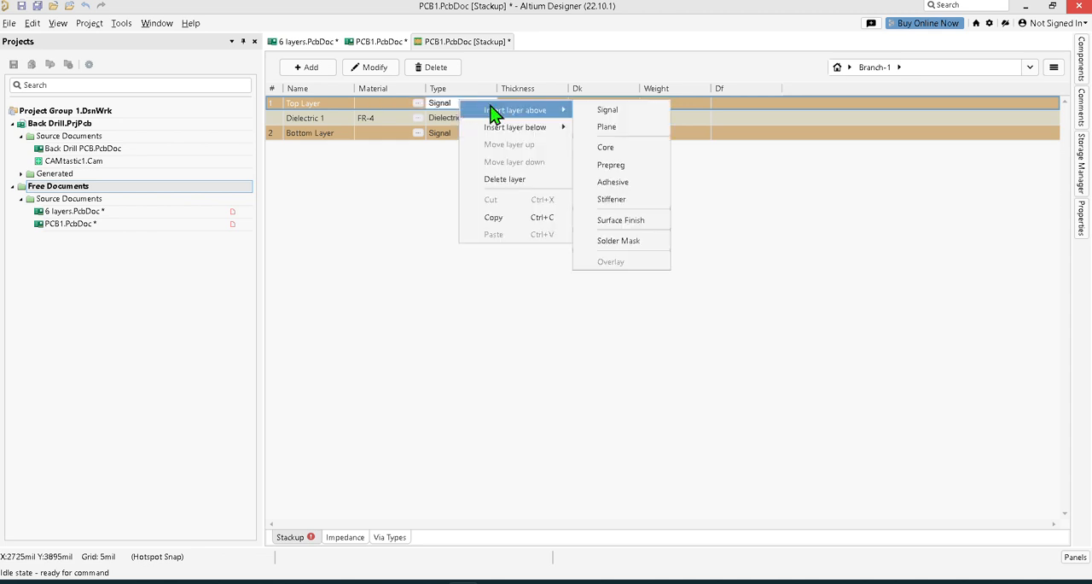
click(827, 254)
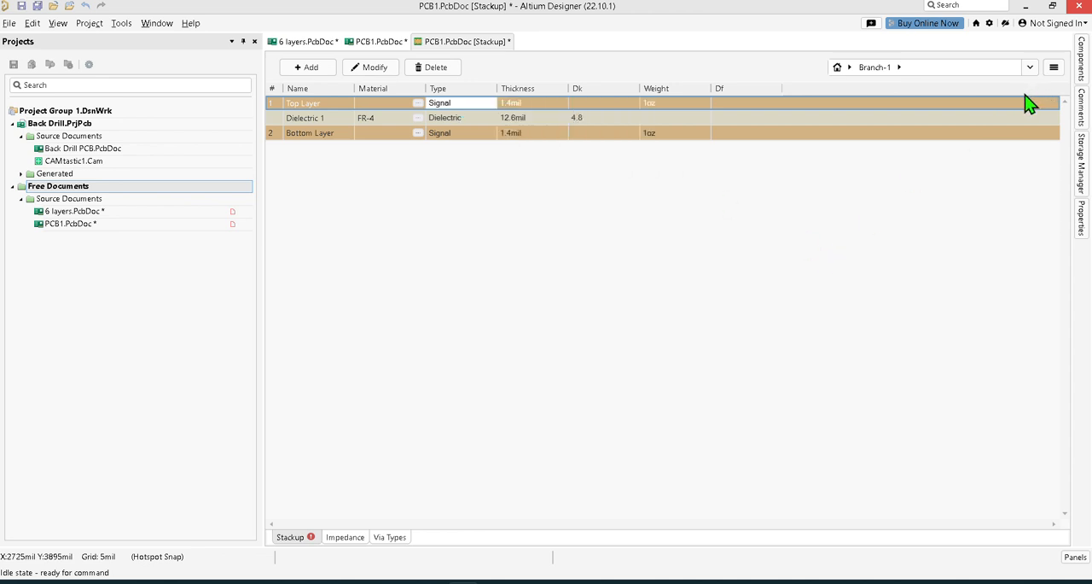
Mark the two-layer substack as flex and name it "flex 3-4".
click(1081, 220)
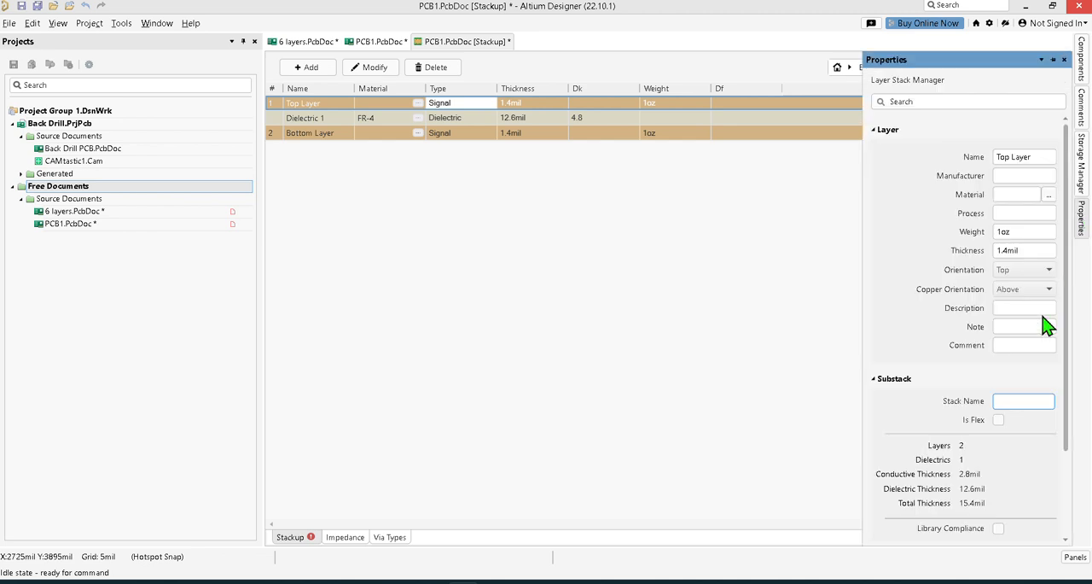
click(1000, 419)
click(1013, 400)
text(flex)
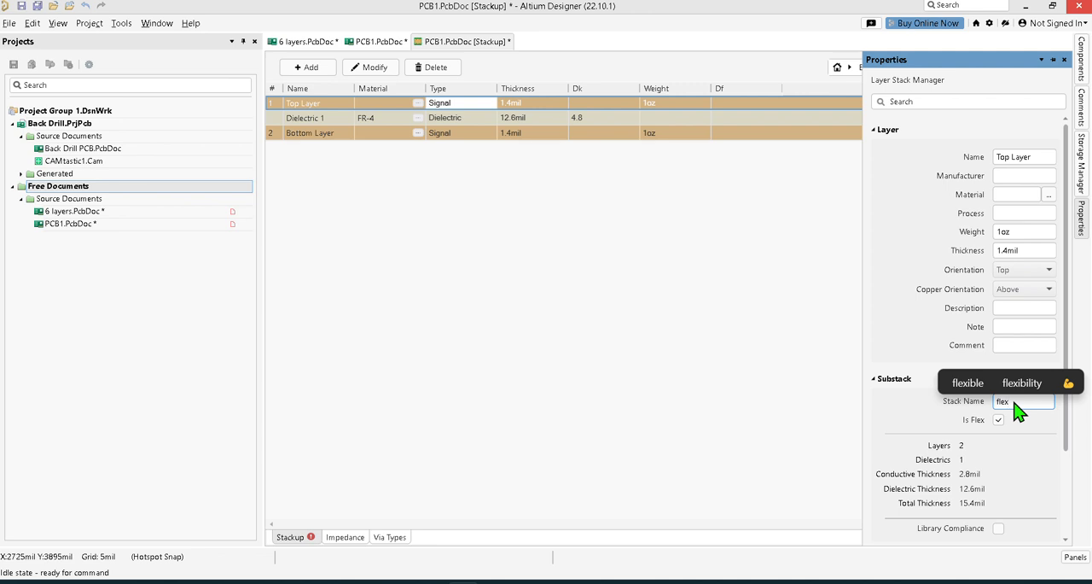
text( 3-)
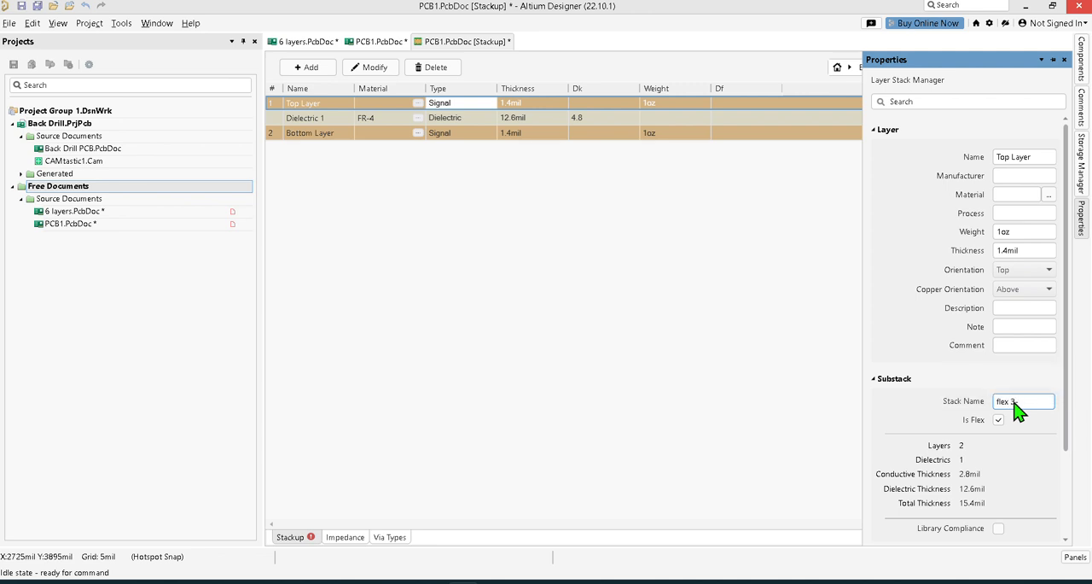
text(4)
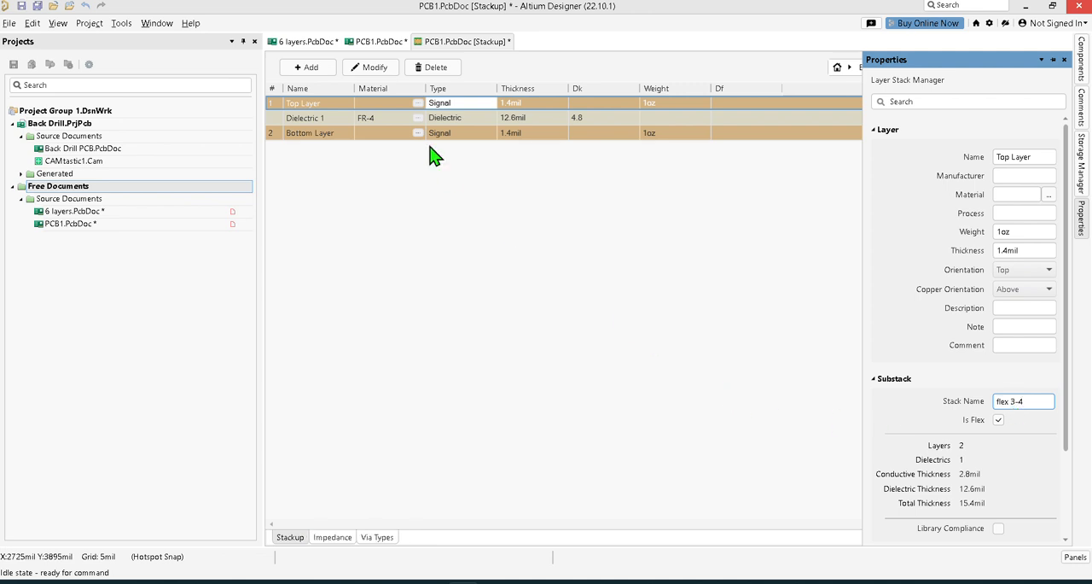
click(454, 102)
click(459, 111)
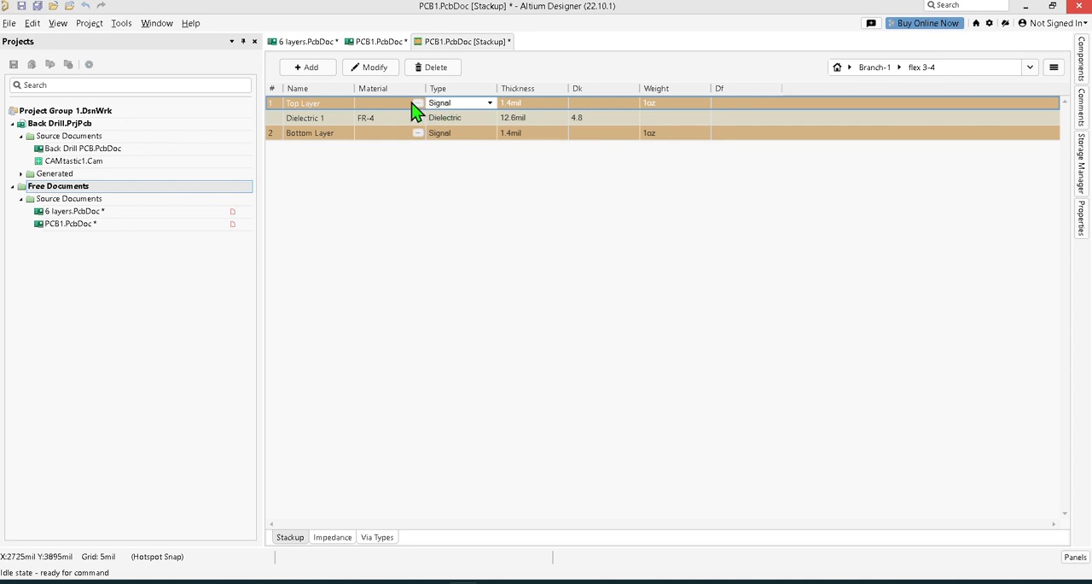
Check the layer types available above Top Layer in the flex 3-4 substack and review the substack's properties.
right_click(389, 103)
mouse_move(440, 115)
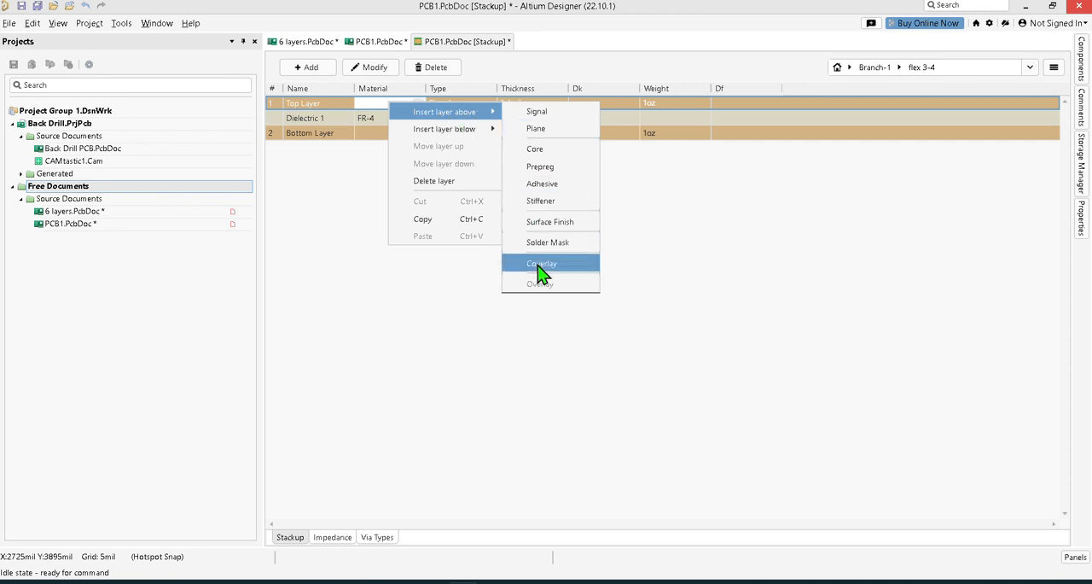
click(316, 333)
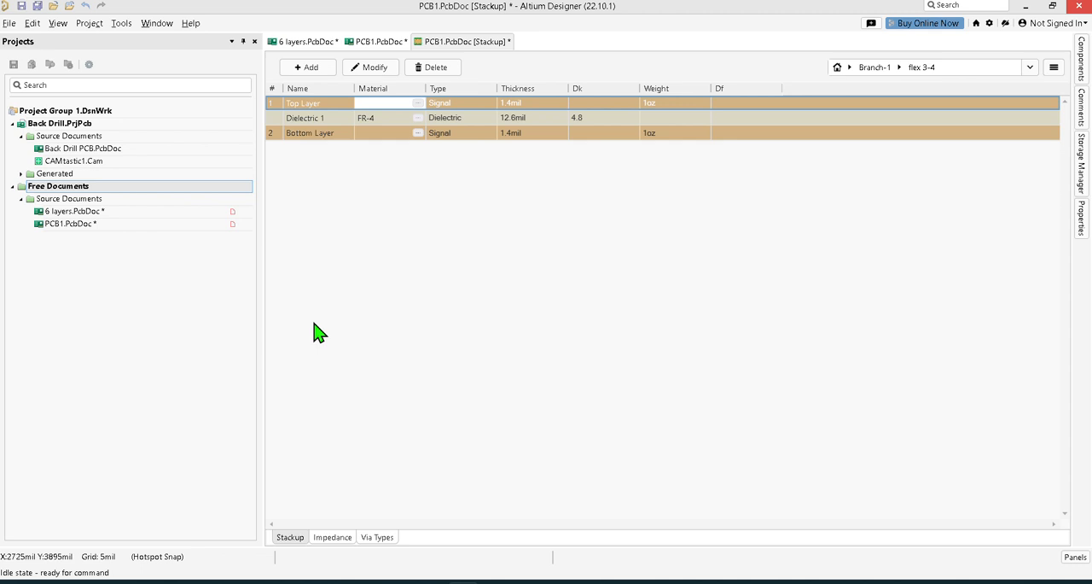
click(452, 104)
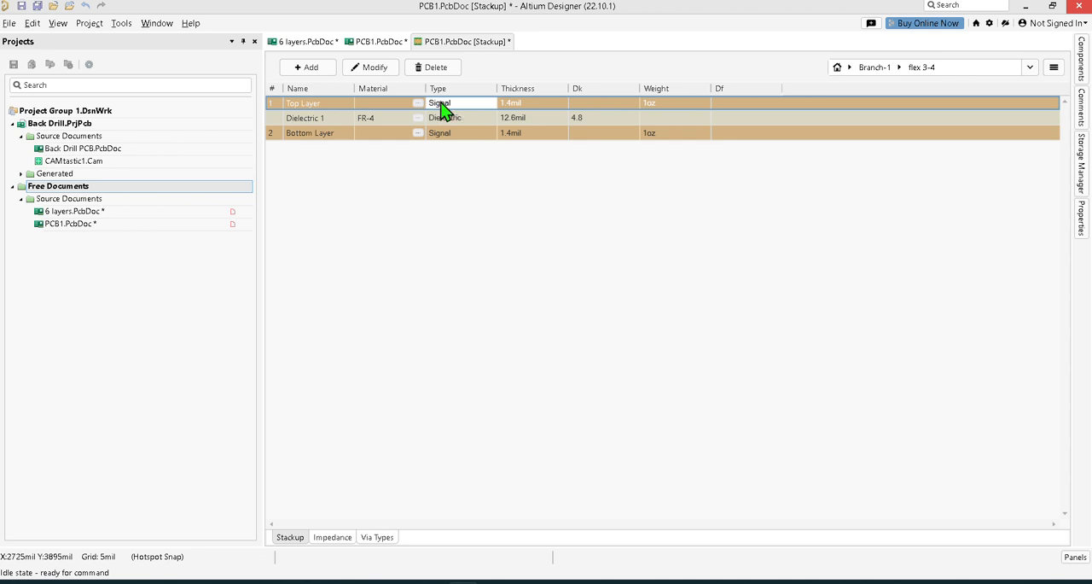
click(1080, 223)
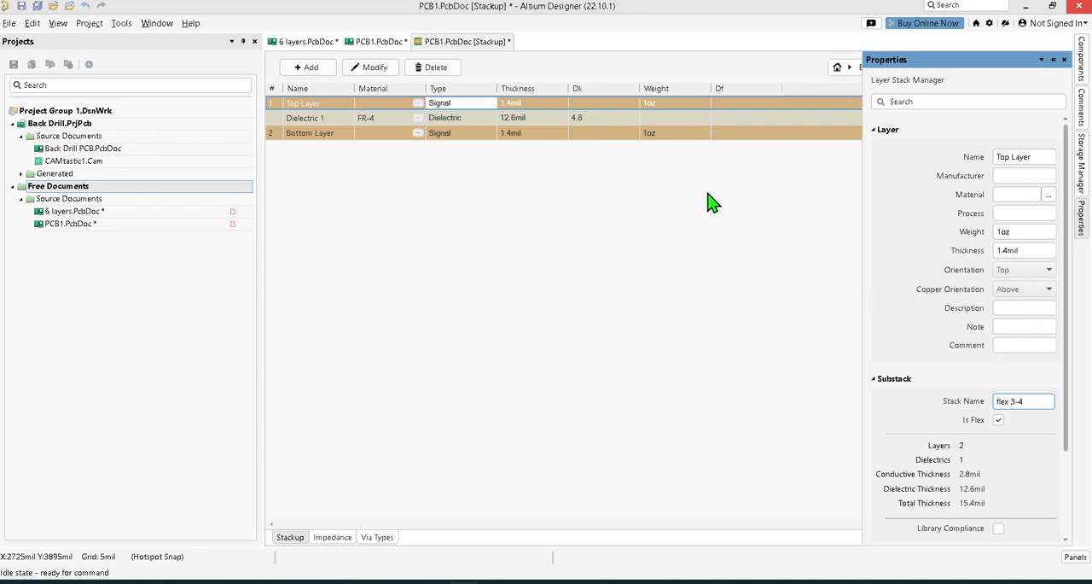
Insert a coverlay below Bottom Layer and another above Top Layer in the flex 3-4 substack.
right_click(586, 134)
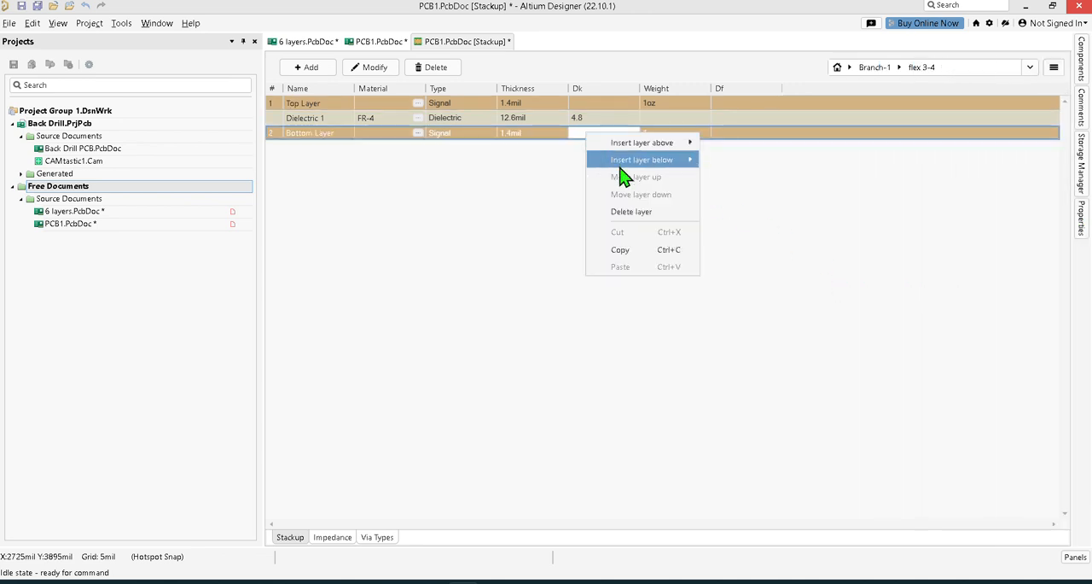
mouse_move(682, 160)
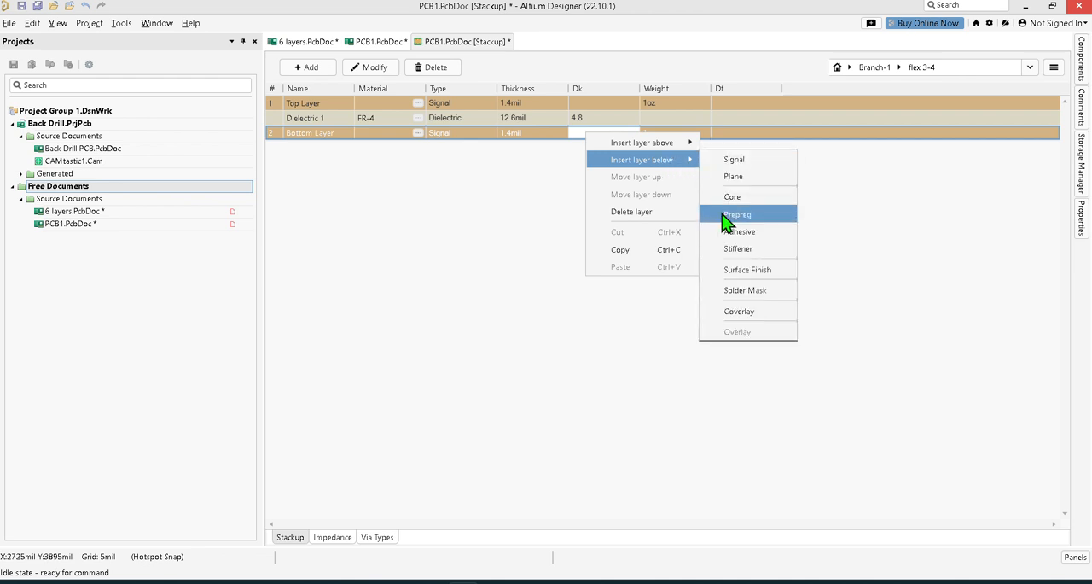
click(745, 308)
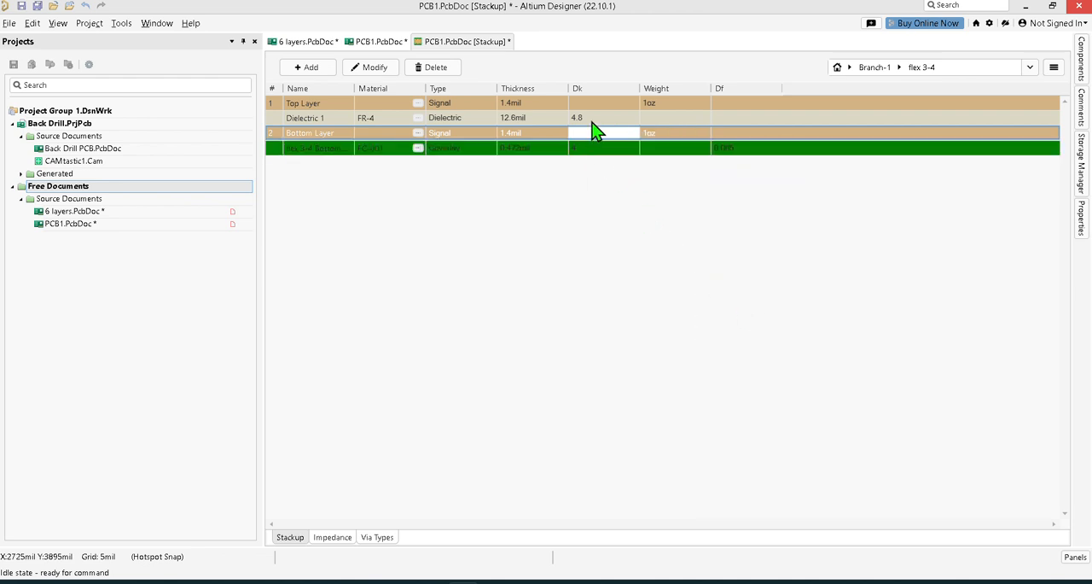
click(607, 107)
right_click(607, 106)
mouse_move(663, 116)
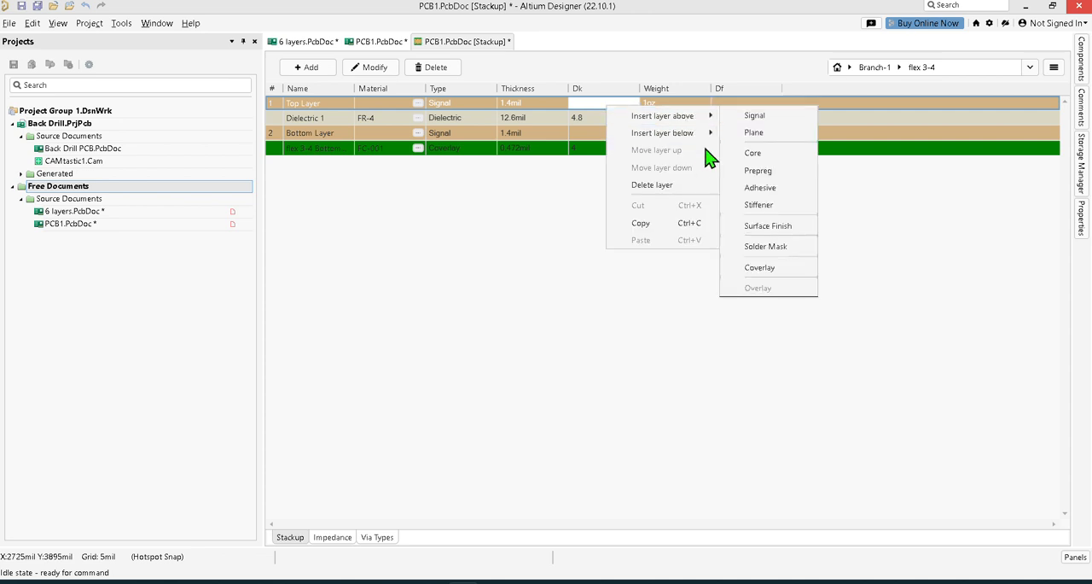
click(762, 267)
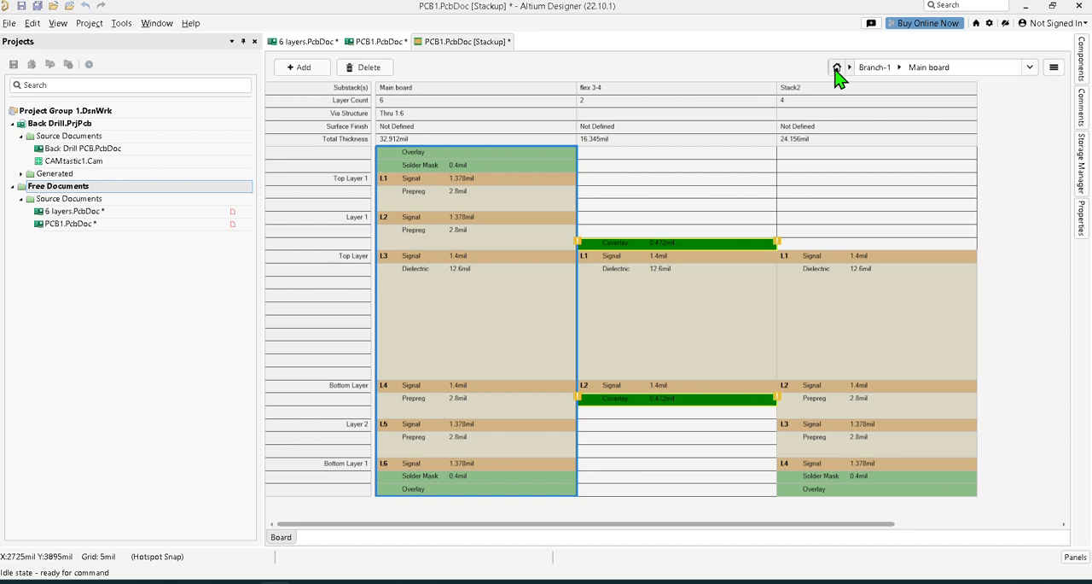
Set the material usage of the flex 3-4 substack in Branch-1 to Individual.
click(698, 248)
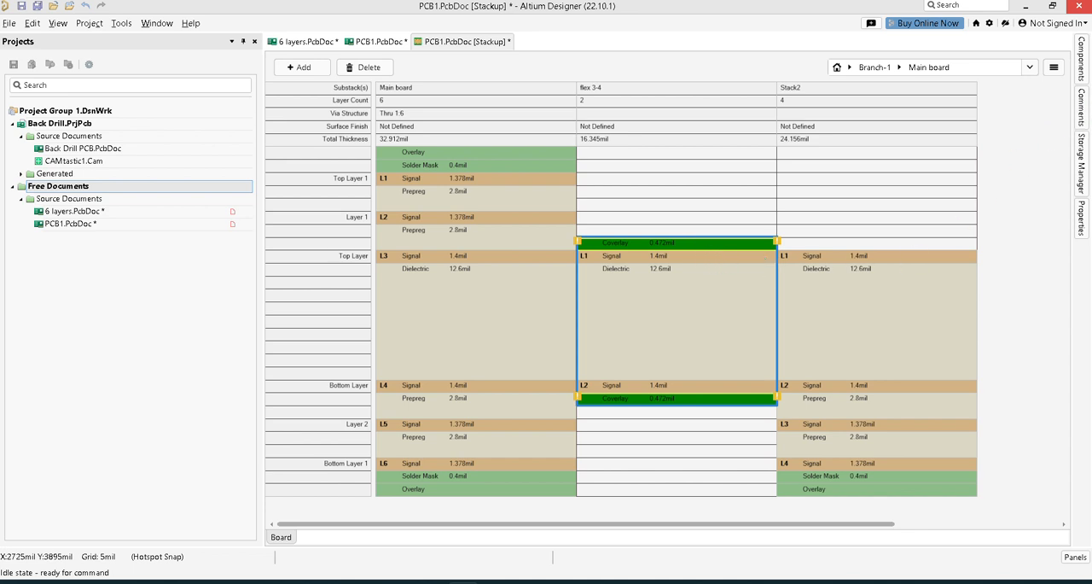
click(1084, 223)
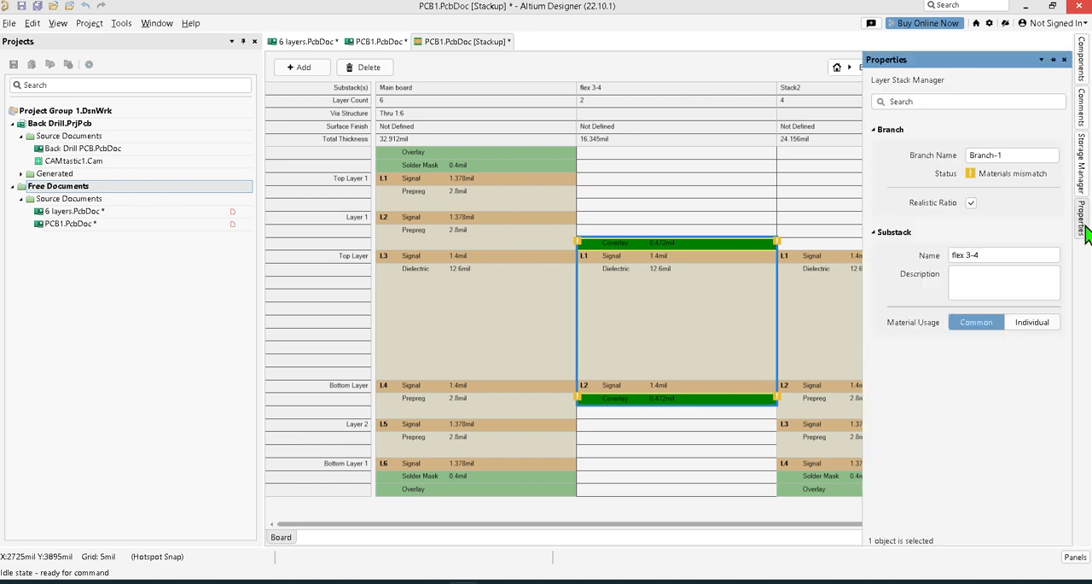
click(1084, 223)
click(1085, 235)
click(1048, 325)
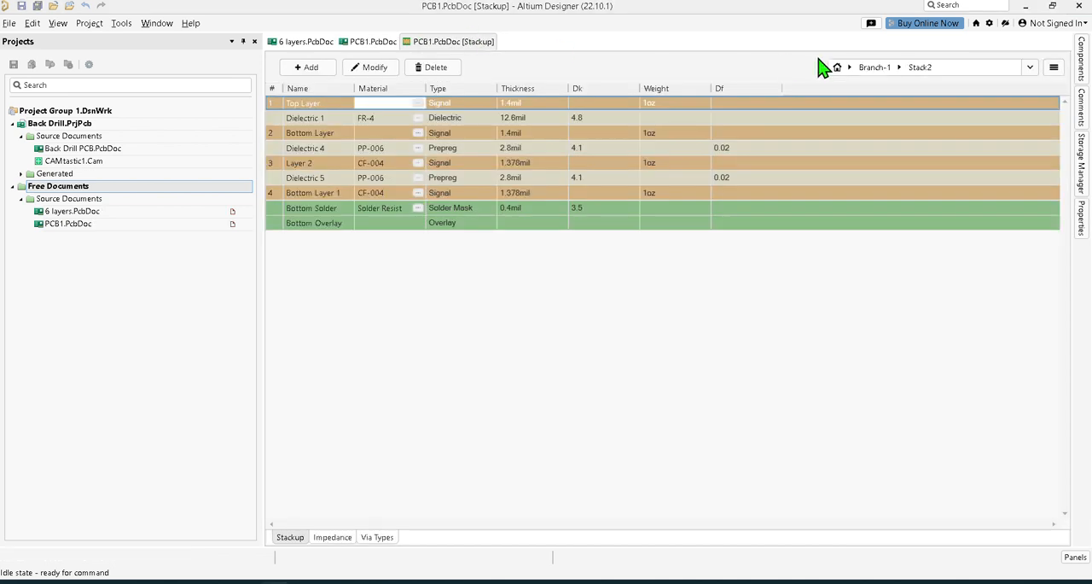
Rename the four-layer substack Stack2 in Branch-1 to "Rigid 3-6".
click(901, 69)
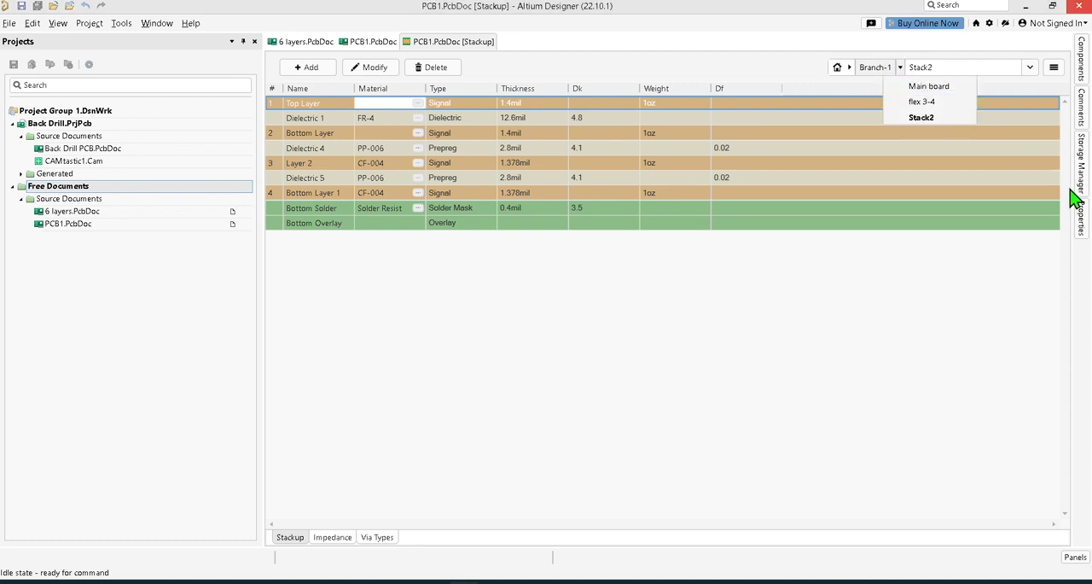
click(1082, 219)
click(1082, 219)
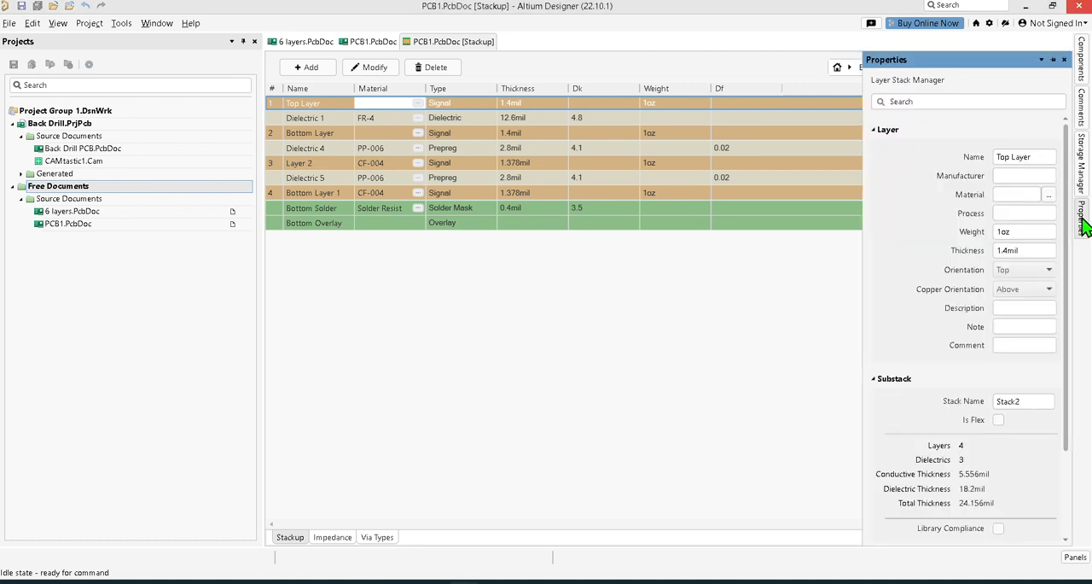
double_click(1031, 402)
key(BackSpace)
text(Rigid)
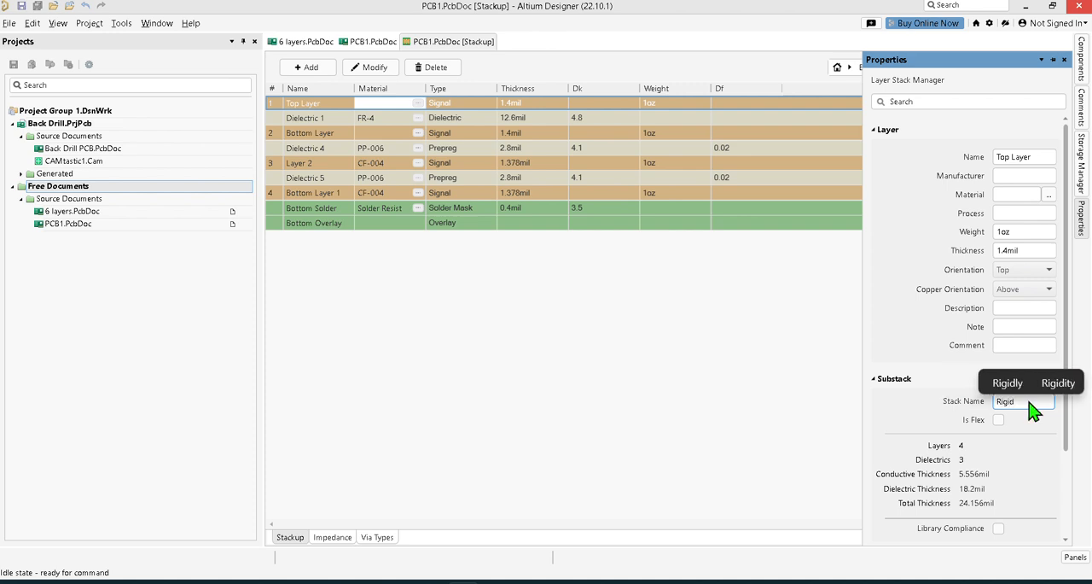
text( 3)
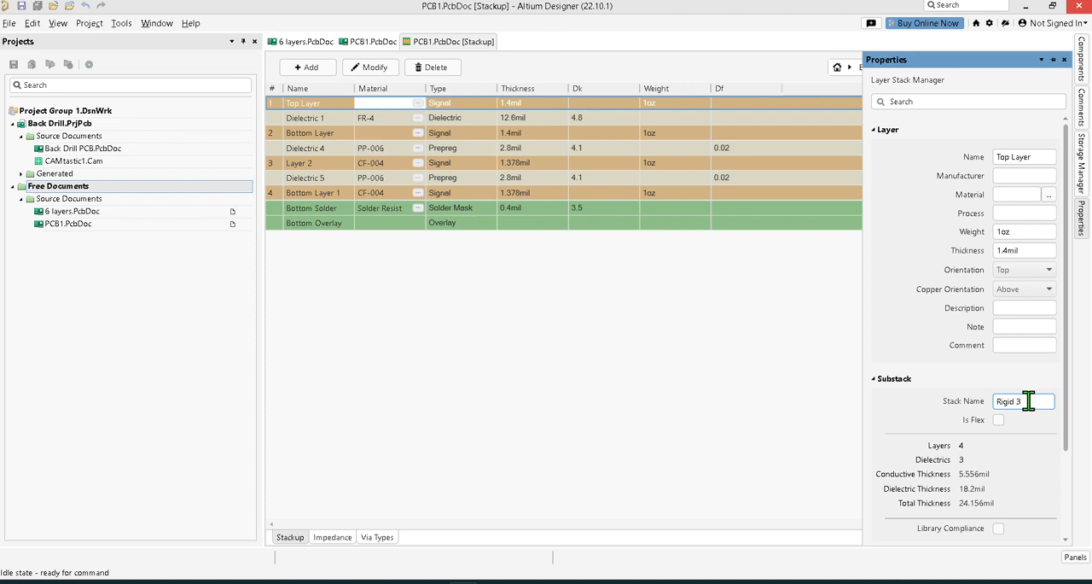
text(-6)
key(Return)
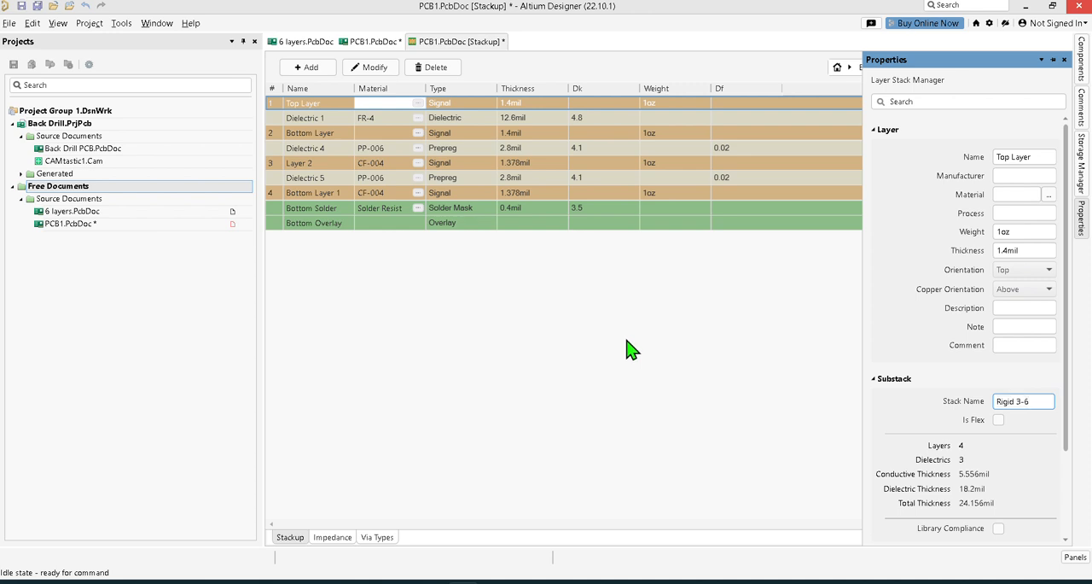
Check the layer types that can be inserted above Top Layer in the Rigid 3-6 substack.
click(313, 104)
right_click(313, 105)
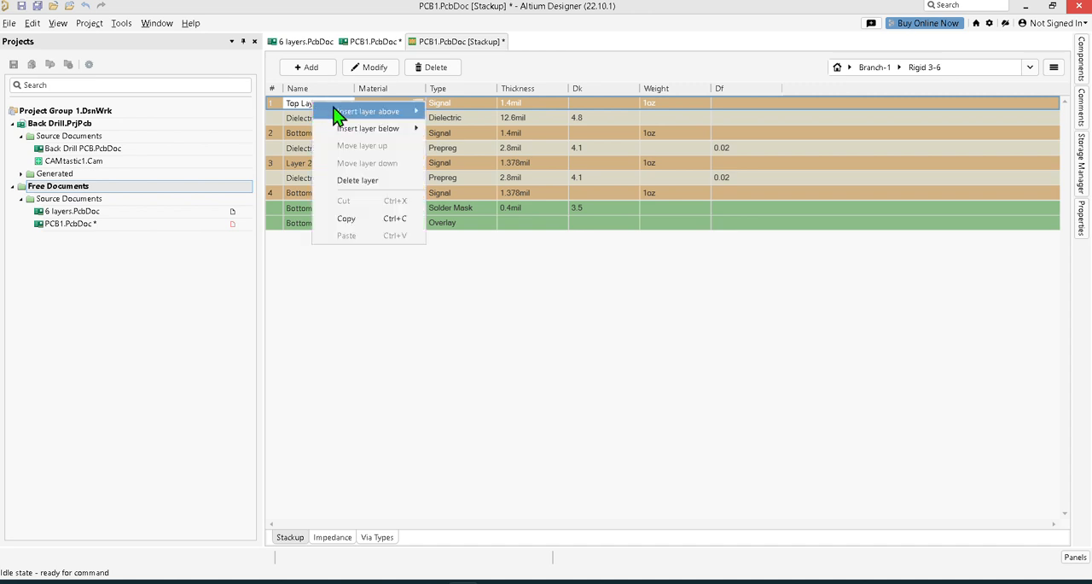
mouse_move(367, 110)
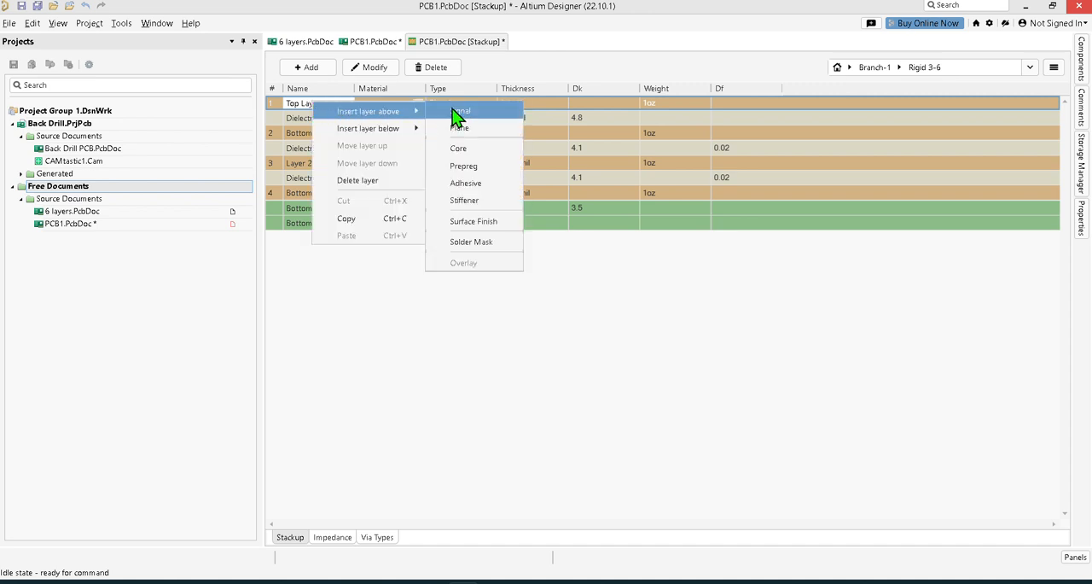
click(589, 359)
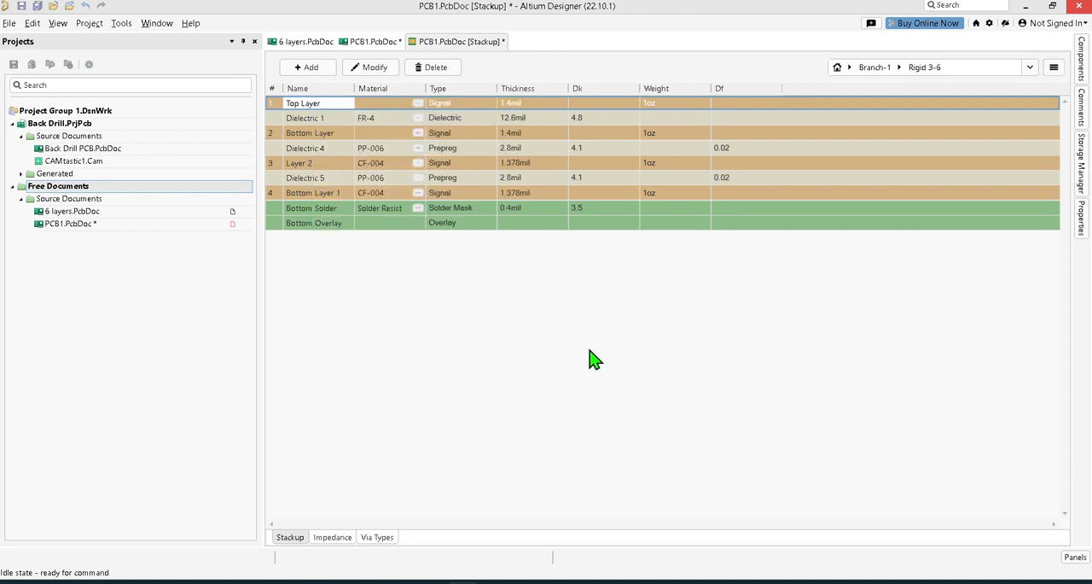
click(453, 104)
right_click(453, 105)
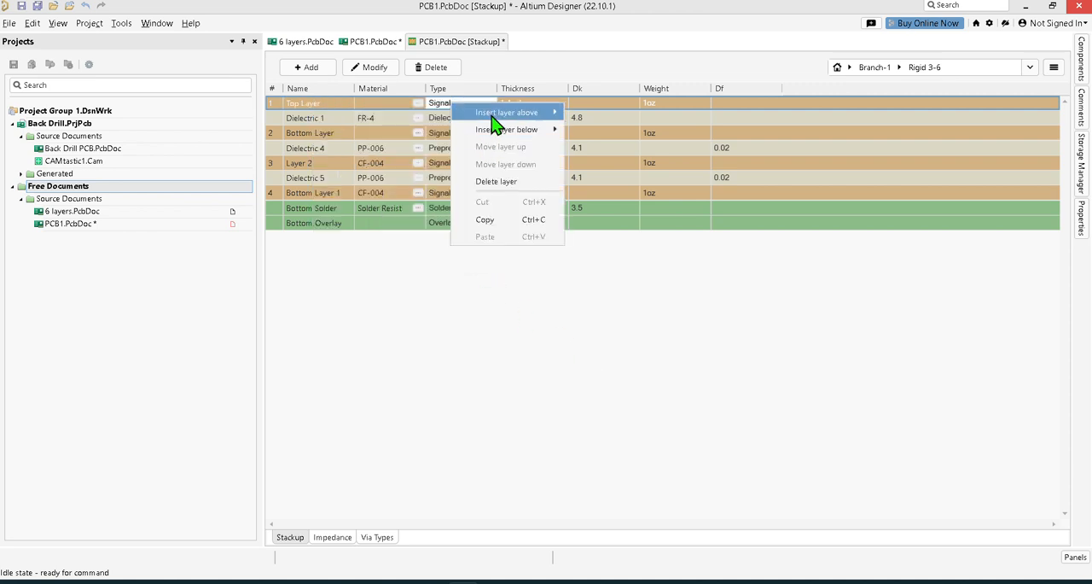
mouse_move(495, 120)
click(382, 376)
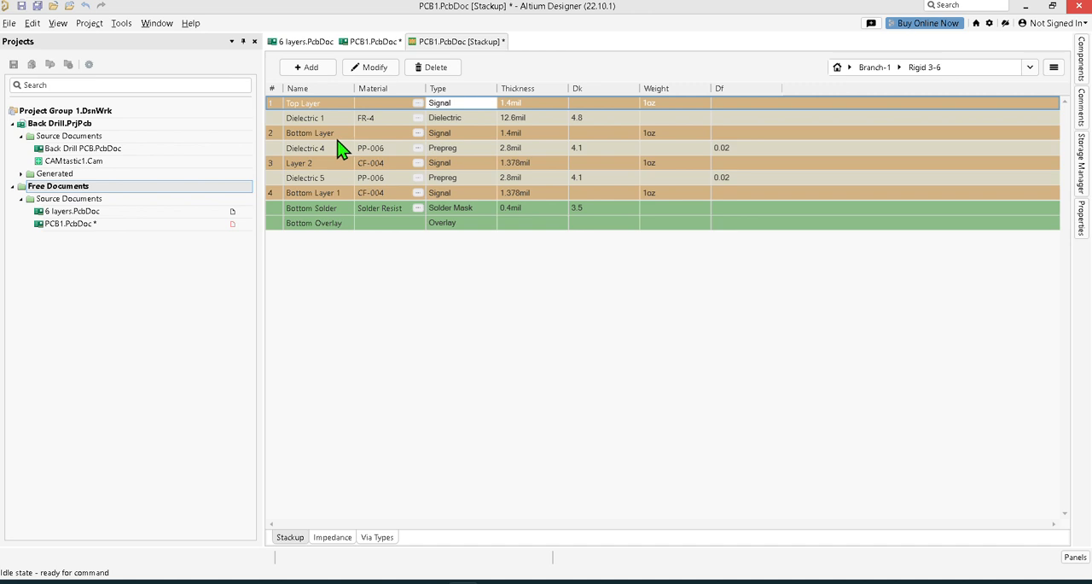
Review the type options of Dielectric 1 and Top Layer, and insert a solder mask with an overlay above Top Layer in Rigid 3-6.
click(461, 123)
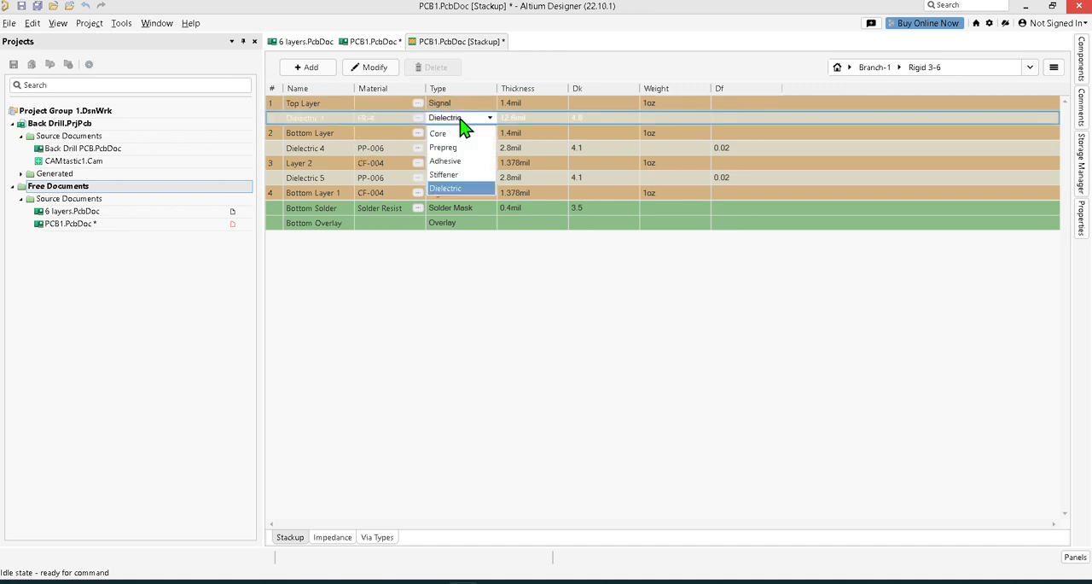
click(490, 104)
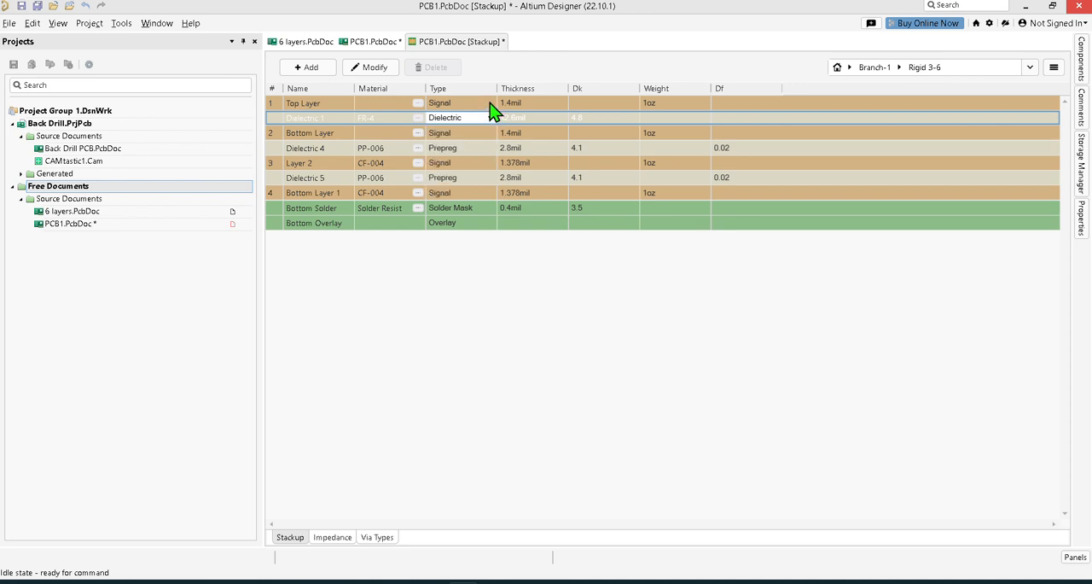
click(490, 104)
click(489, 104)
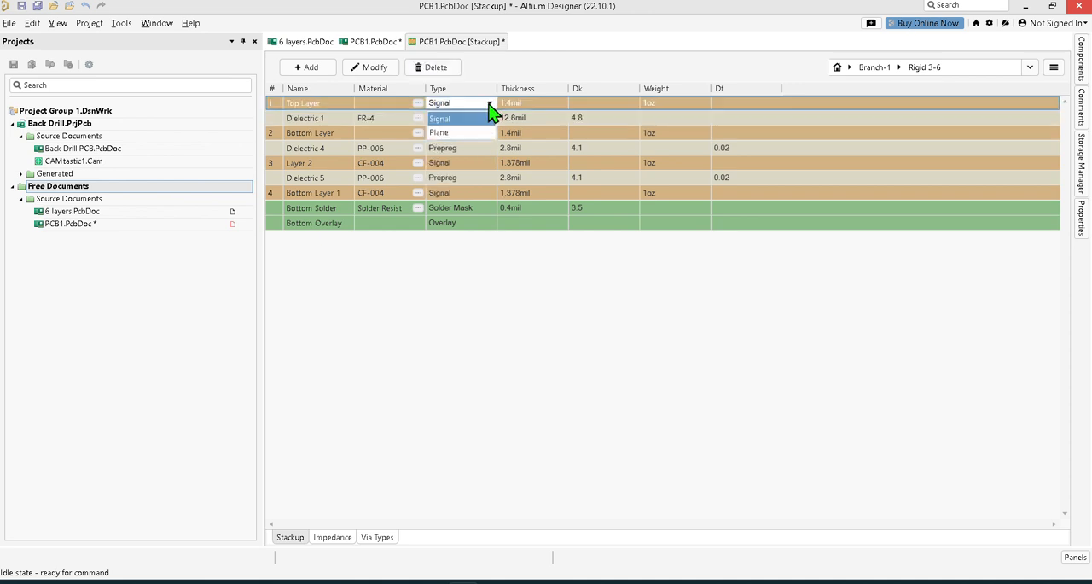
click(483, 106)
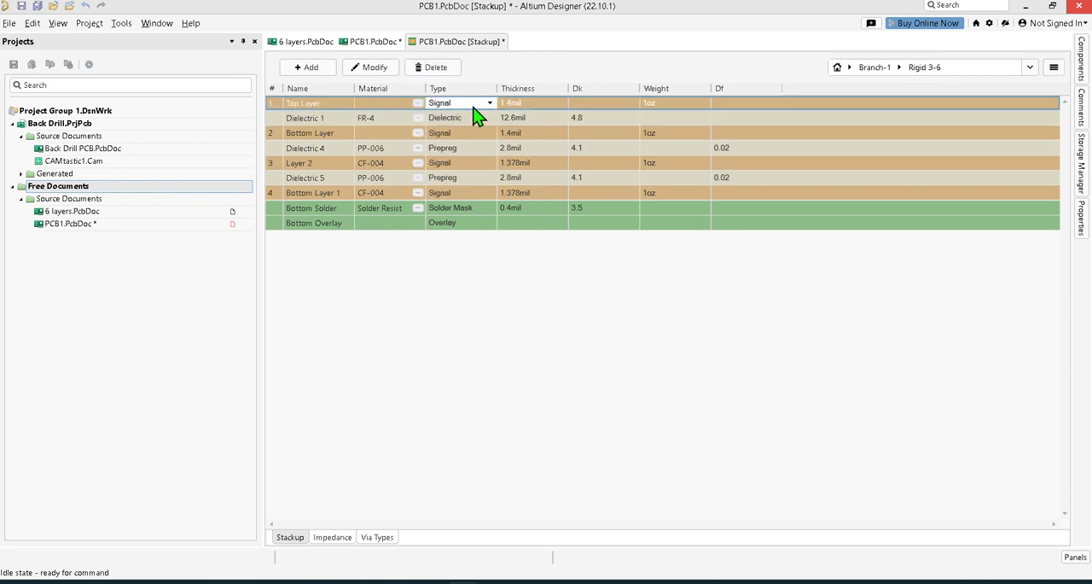
click(419, 103)
click(812, 86)
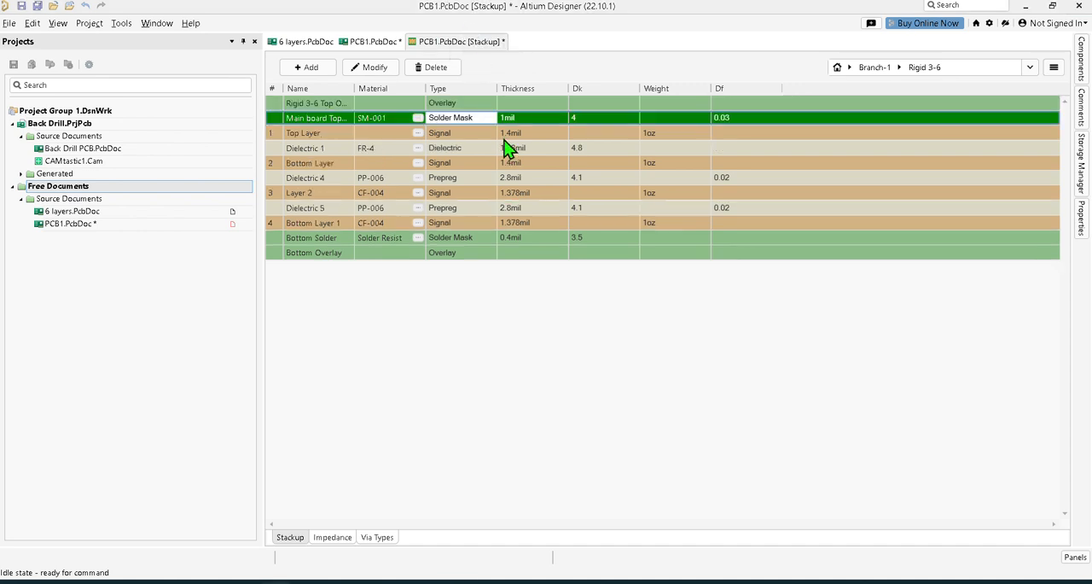
Check which layer types can be inserted above the new top solder mask in the Rigid 3-6 substack.
right_click(498, 121)
mouse_move(529, 128)
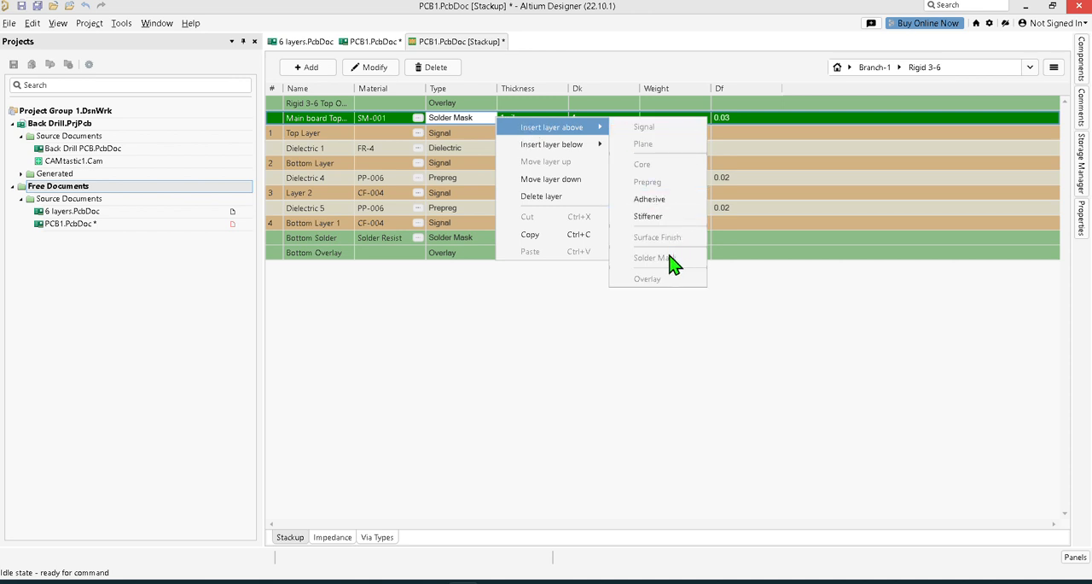
click(480, 112)
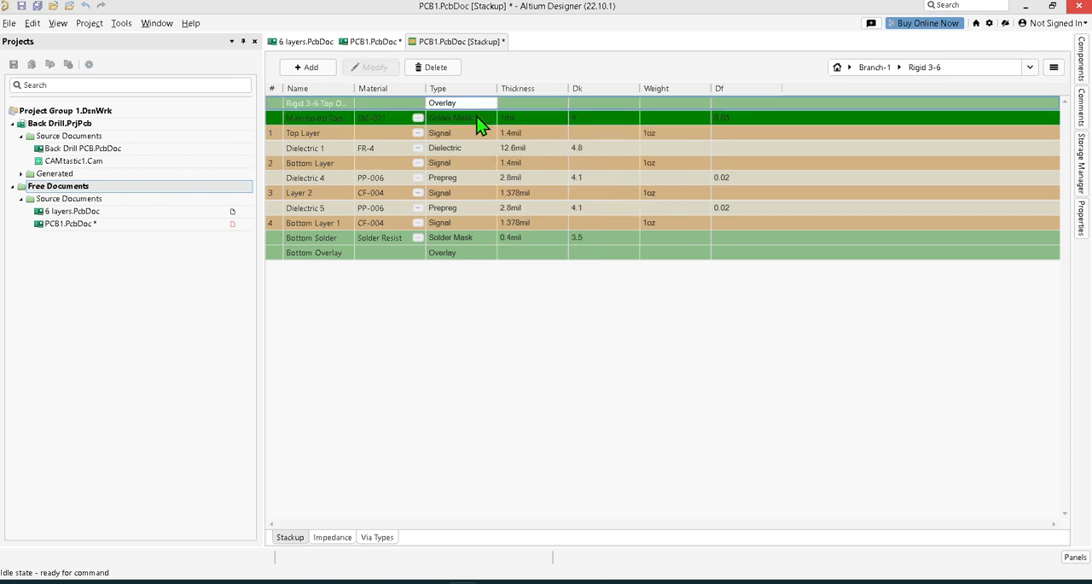
right_click(480, 124)
mouse_move(574, 126)
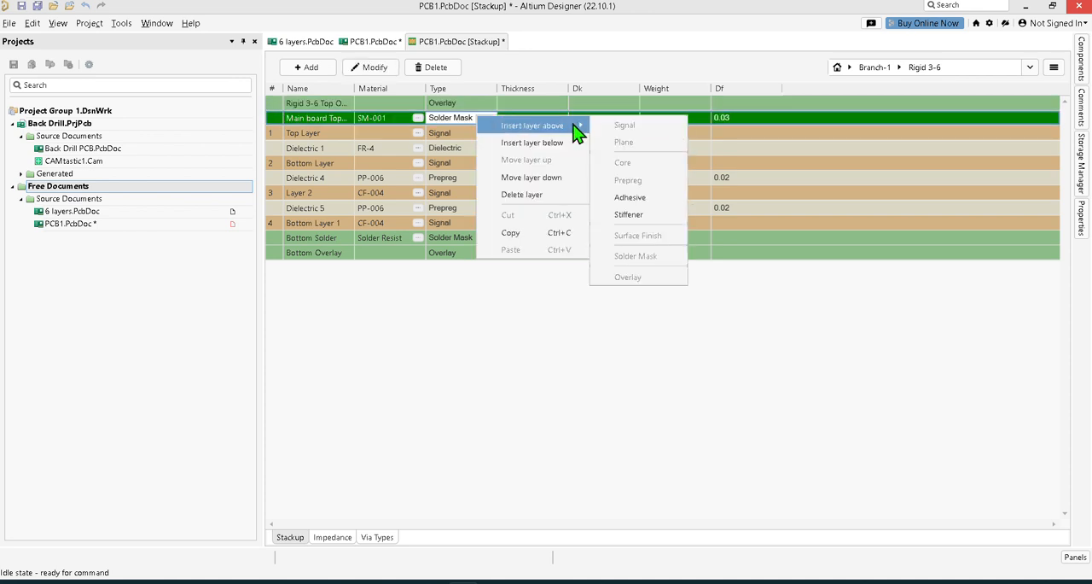
click(654, 362)
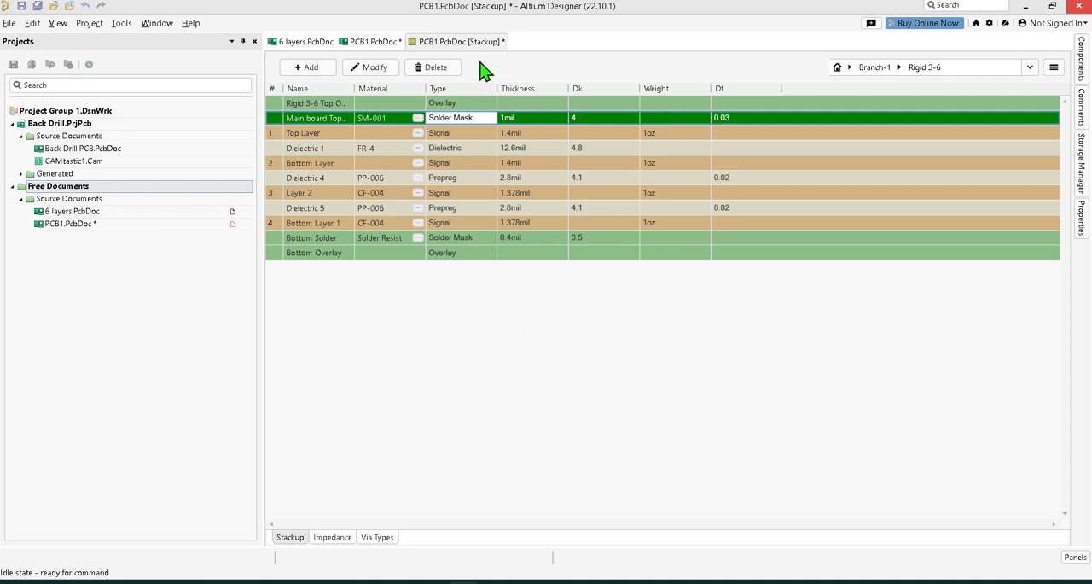
right_click(492, 126)
mouse_move(539, 132)
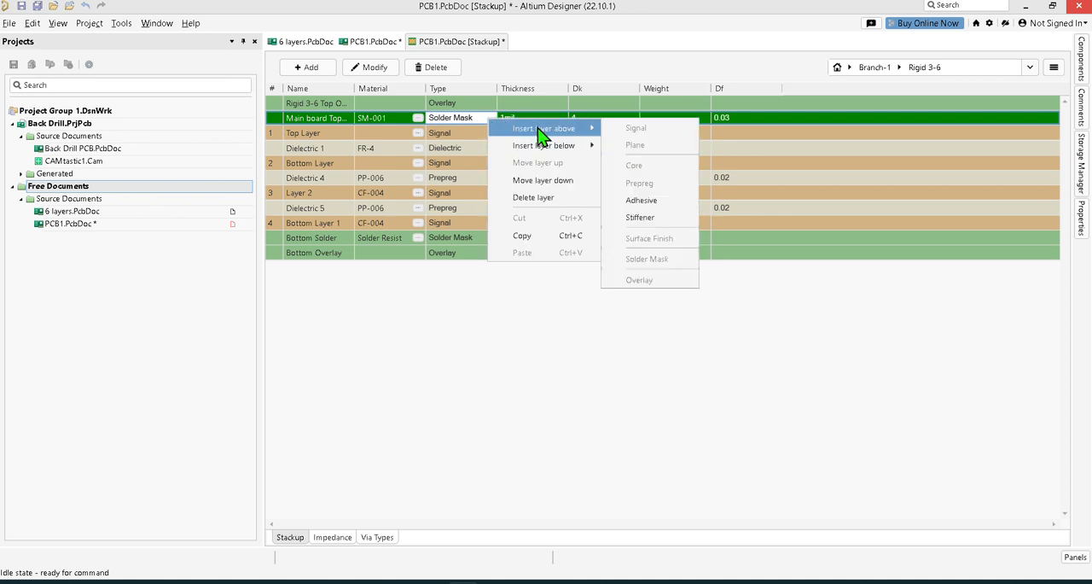
click(544, 345)
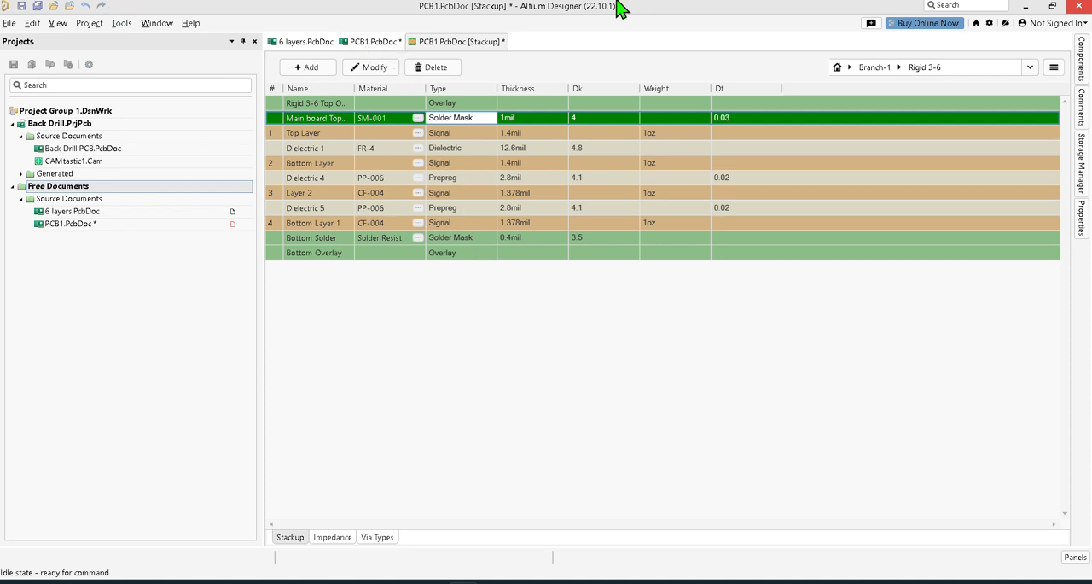
Save the stackup changes and return to the board view comparing all Branch-1 substacks.
click(37, 6)
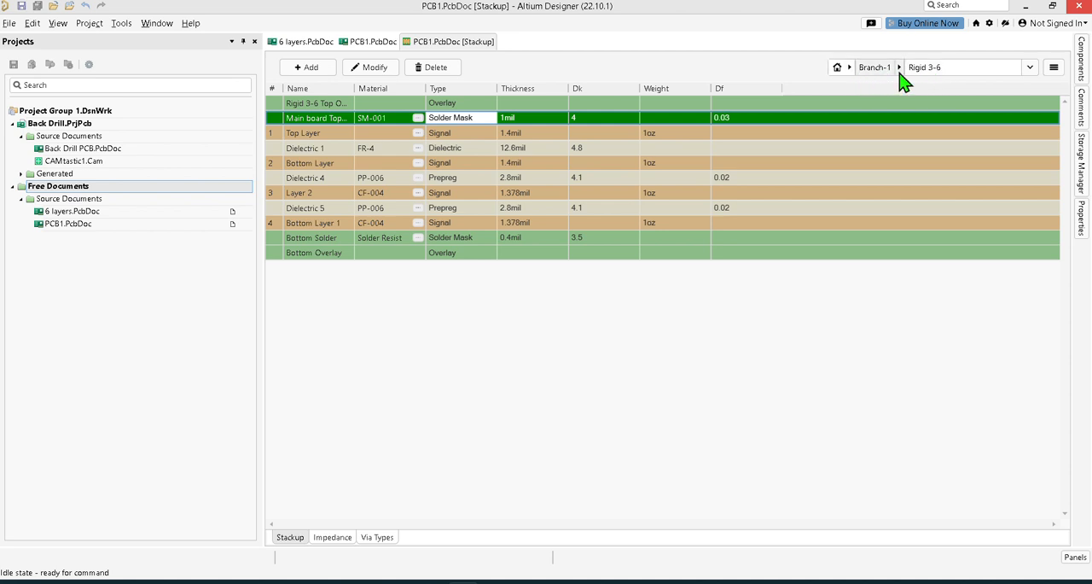
click(899, 70)
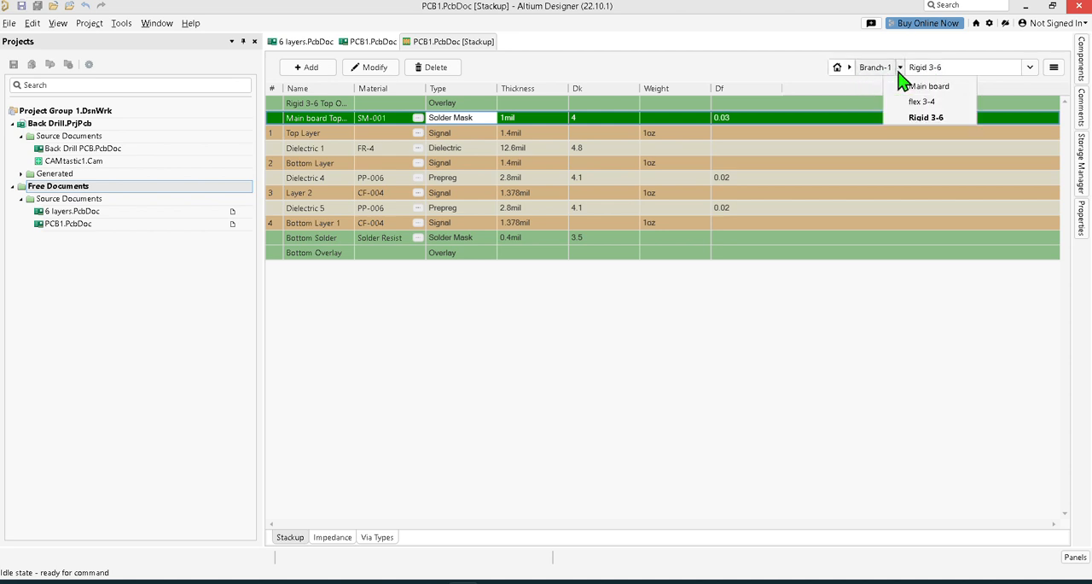
click(840, 70)
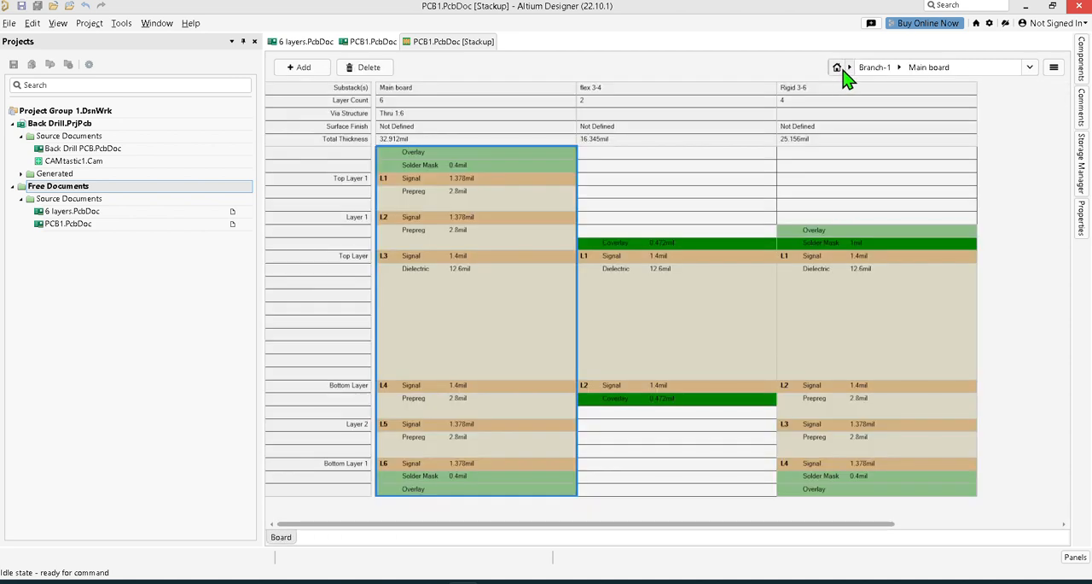
Switch to Branch-2 and create a two-layer substack beside the main board spanning Top Layer 1 to Layer 1.
click(850, 68)
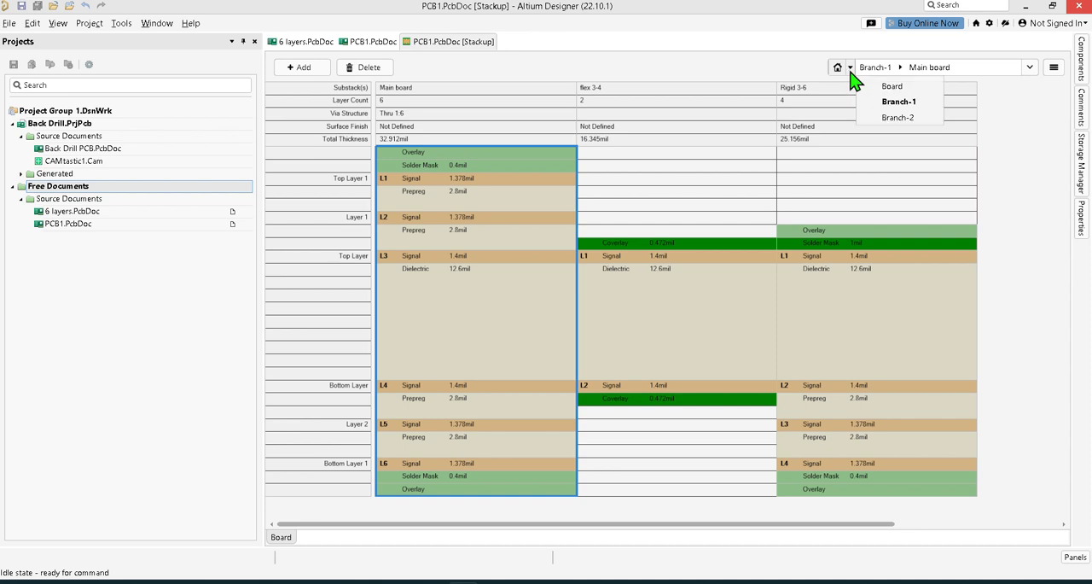
click(887, 122)
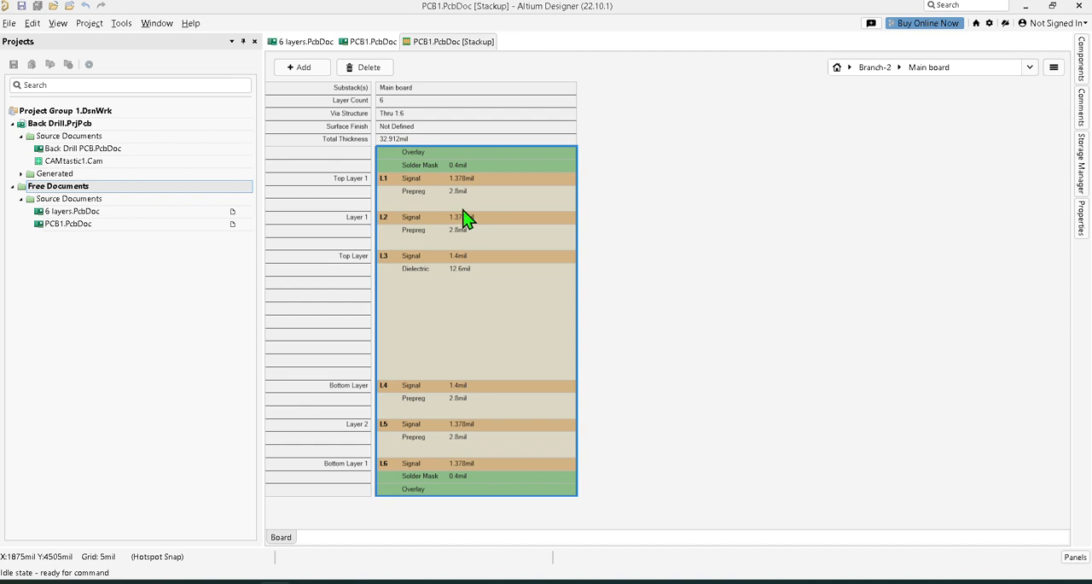
click(457, 181)
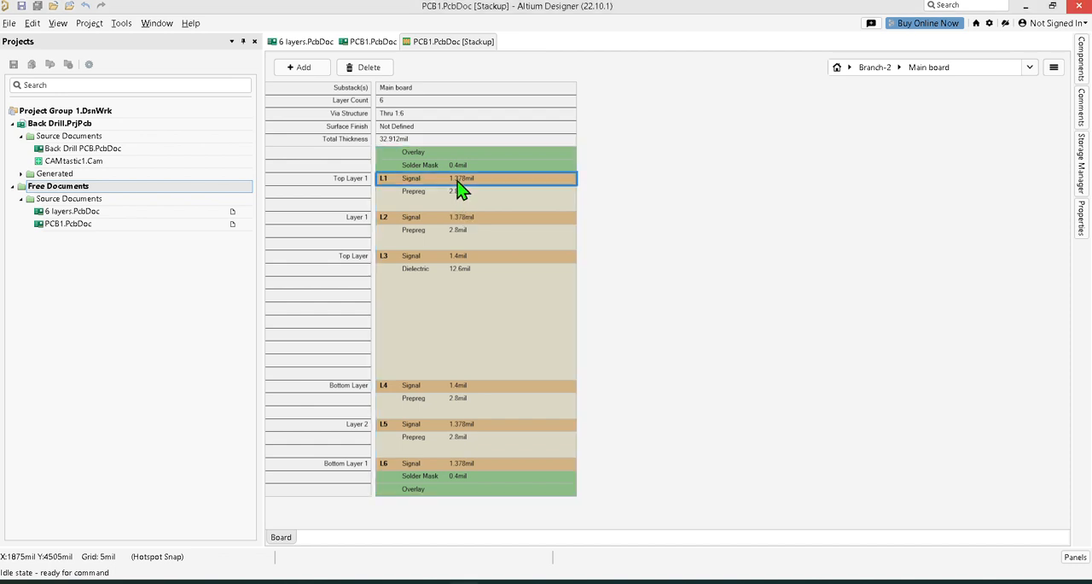
drag(460, 187, 581, 256)
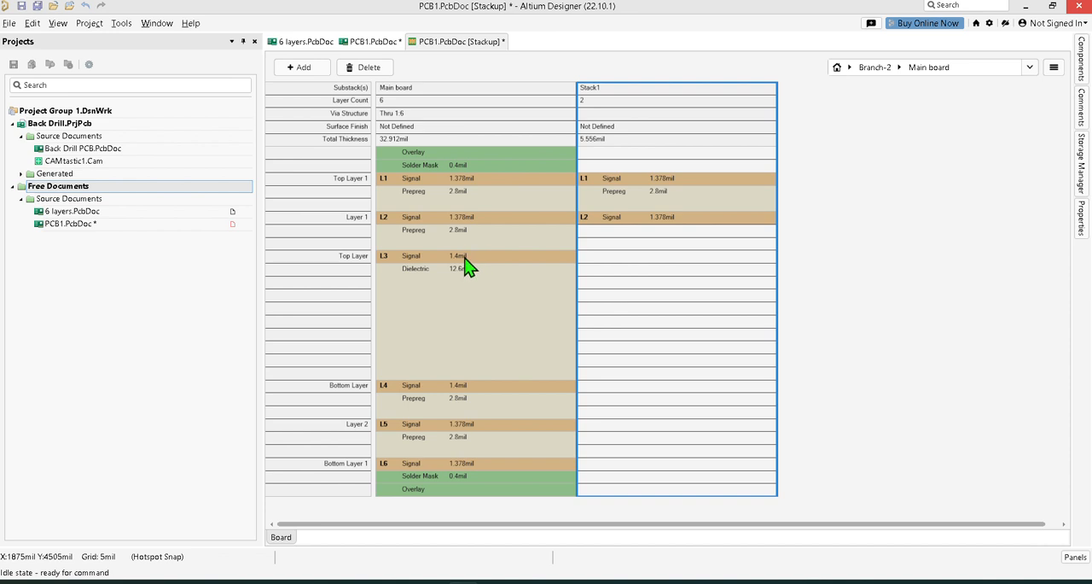
Save the stackup with the new Branch-2 substack.
click(899, 69)
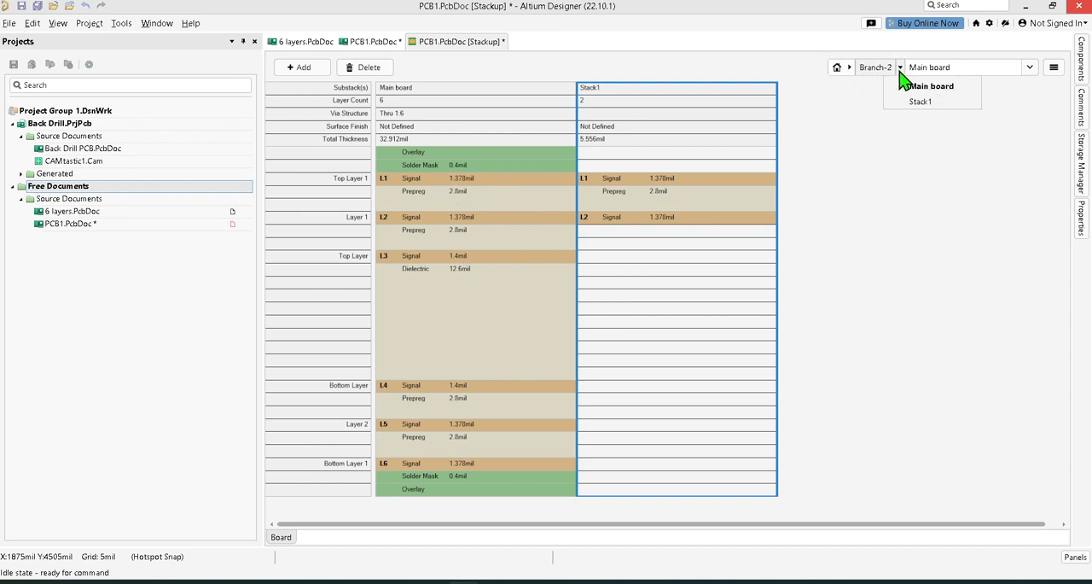
click(850, 68)
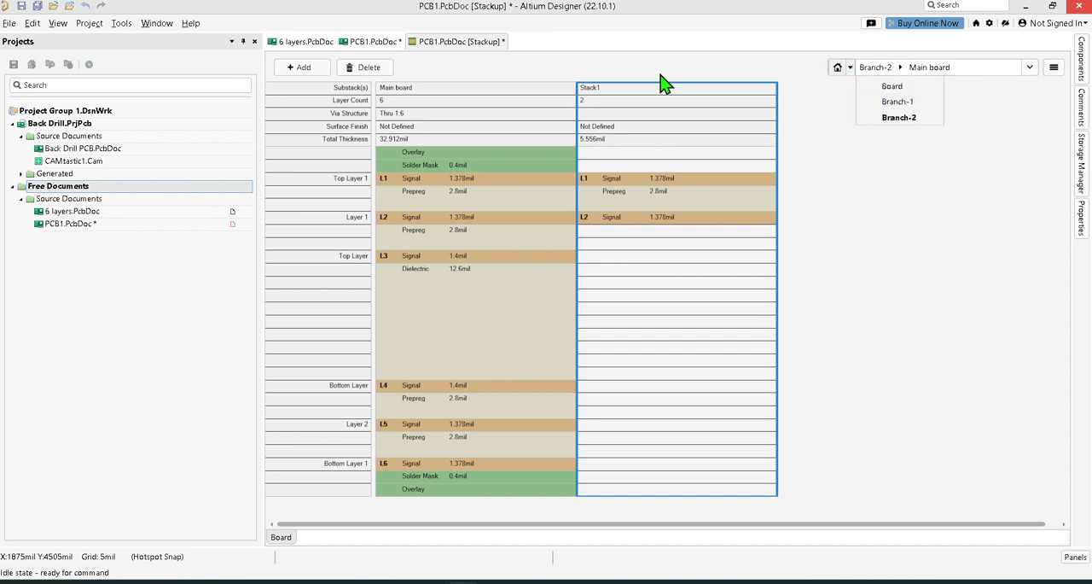
click(38, 8)
click(37, 8)
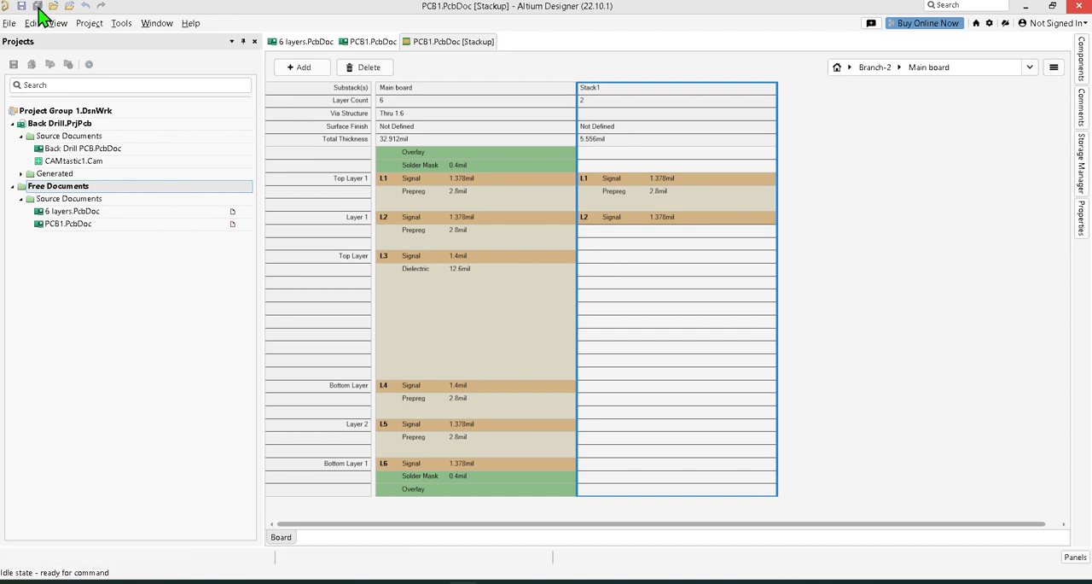
View the Branch-1 stackup for comparison, return to Branch-2 and open its branch properties.
click(850, 67)
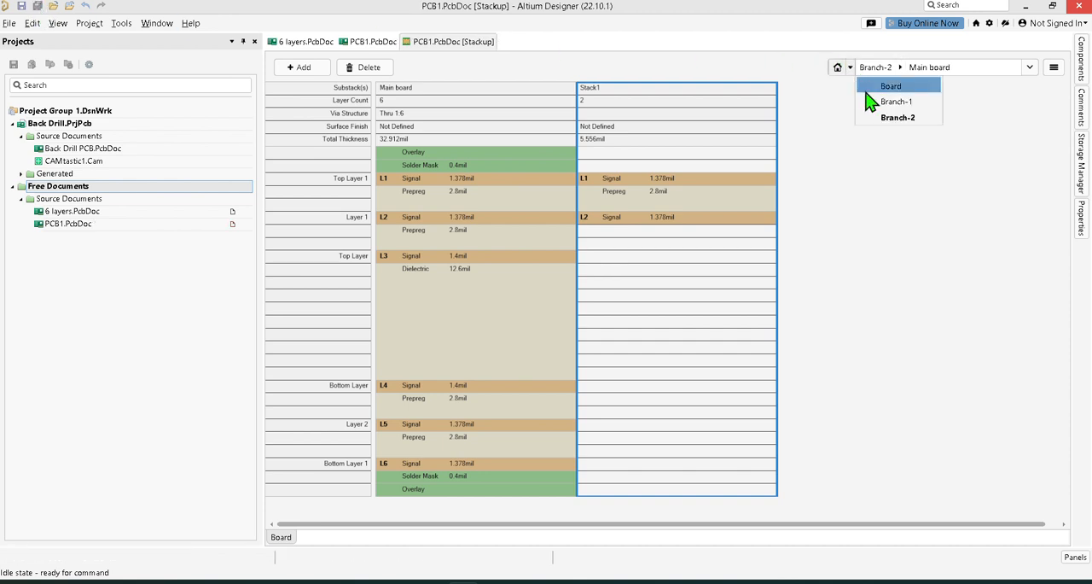
click(871, 97)
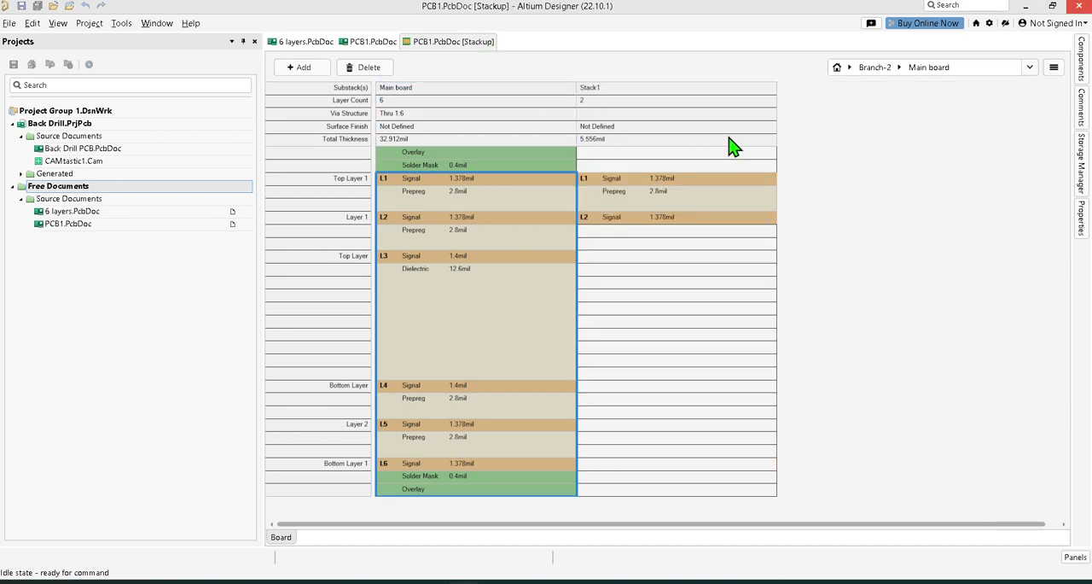
click(668, 97)
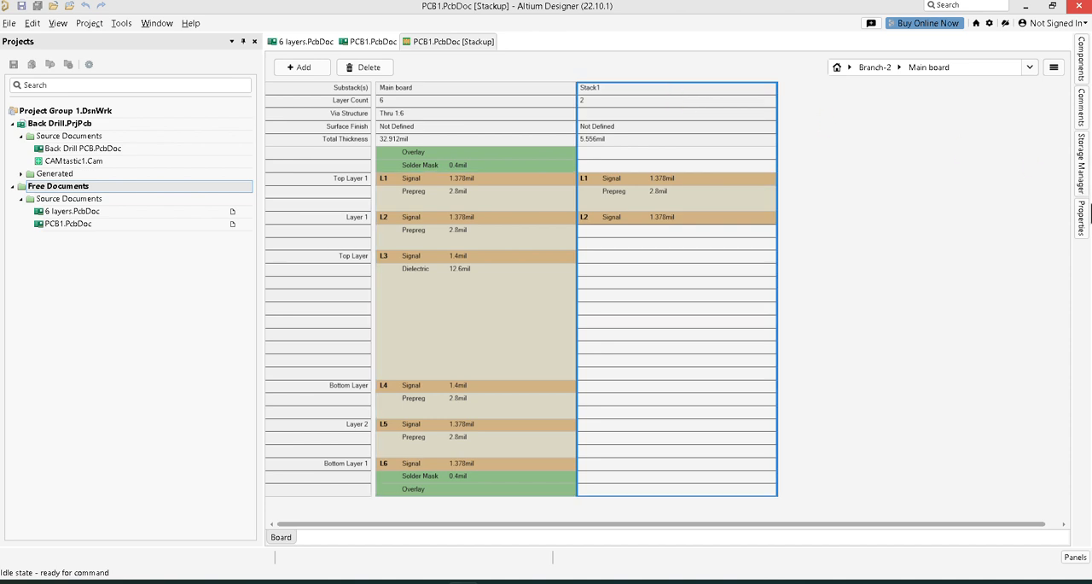
click(1079, 220)
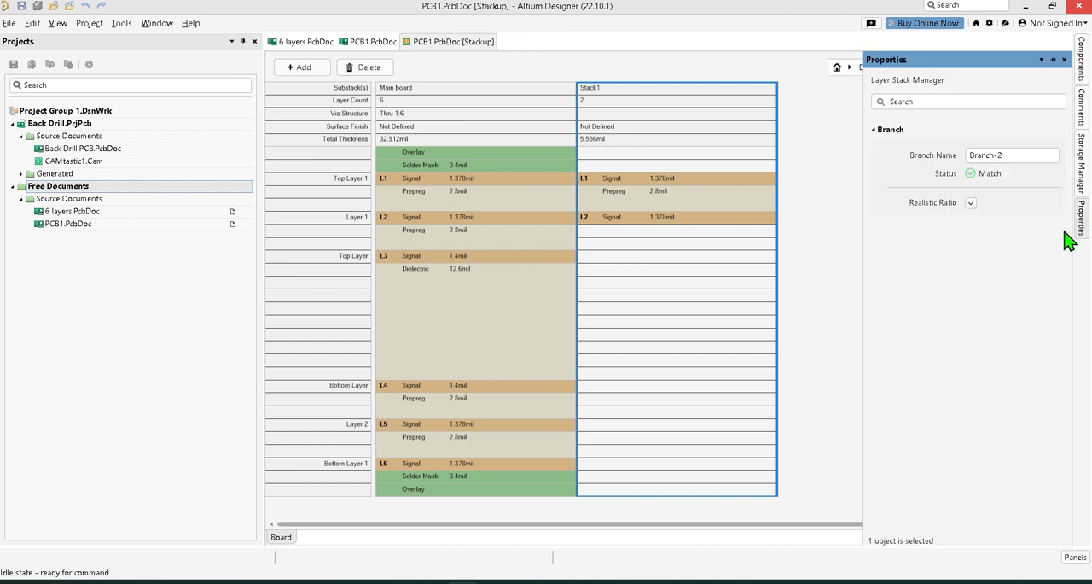
Open the two-layer Branch-2 substack Stack1, mark it as flex and clear its stack name.
click(651, 85)
double_click(652, 94)
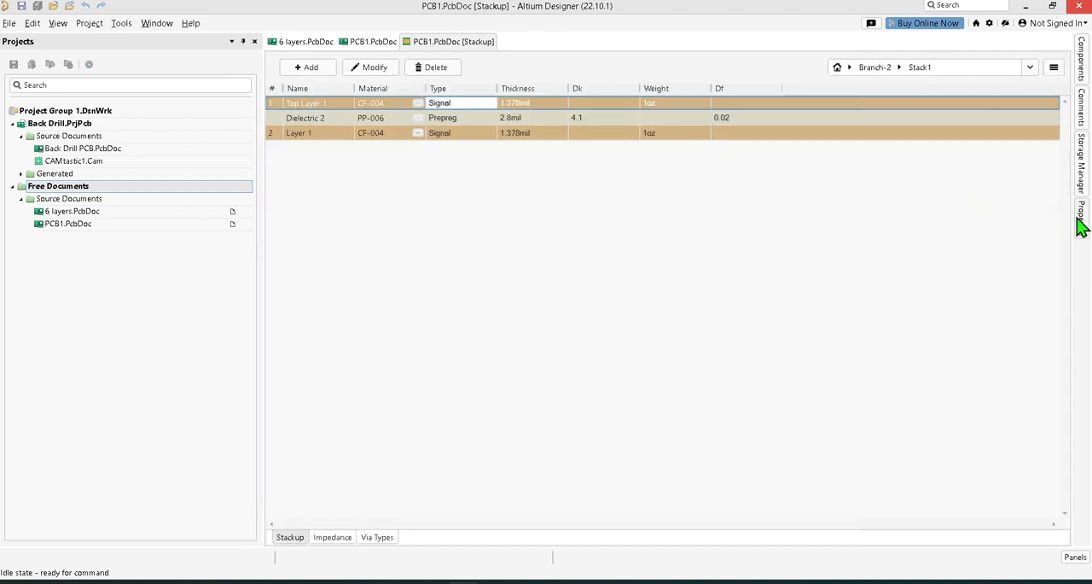
mouse_move(1083, 234)
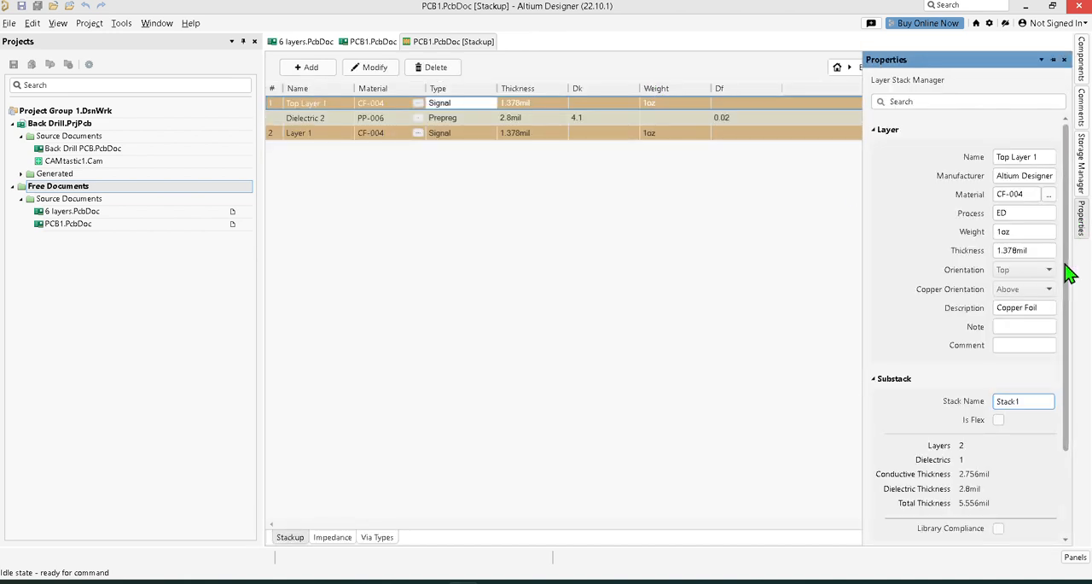
click(999, 419)
click(1030, 401)
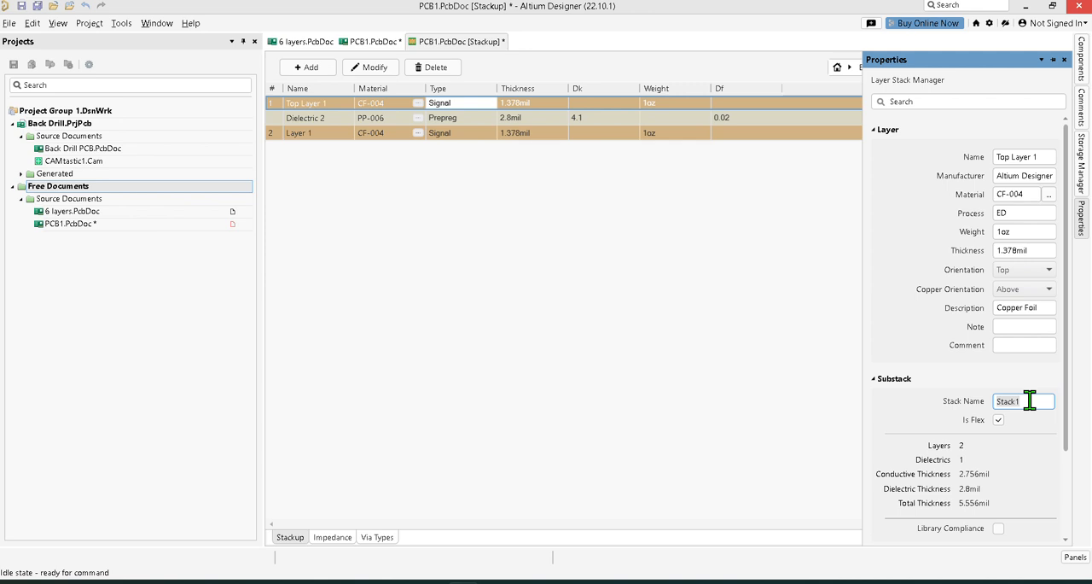
key(BackSpace)
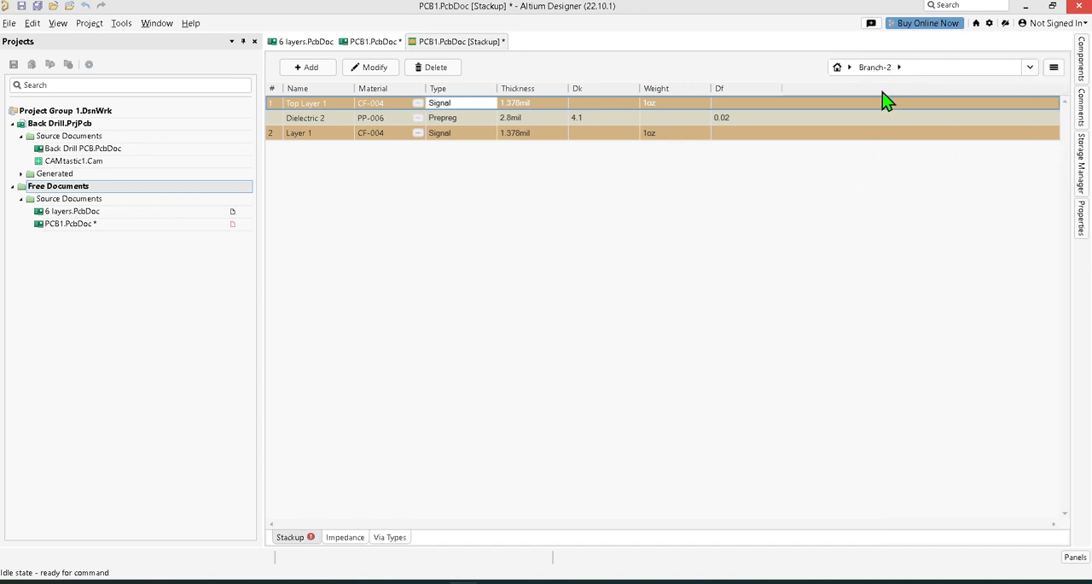
Examine the substack layouts of Branch-1 and Branch-2, returning to the unnamed two-layer substack in Branch-2.
click(899, 68)
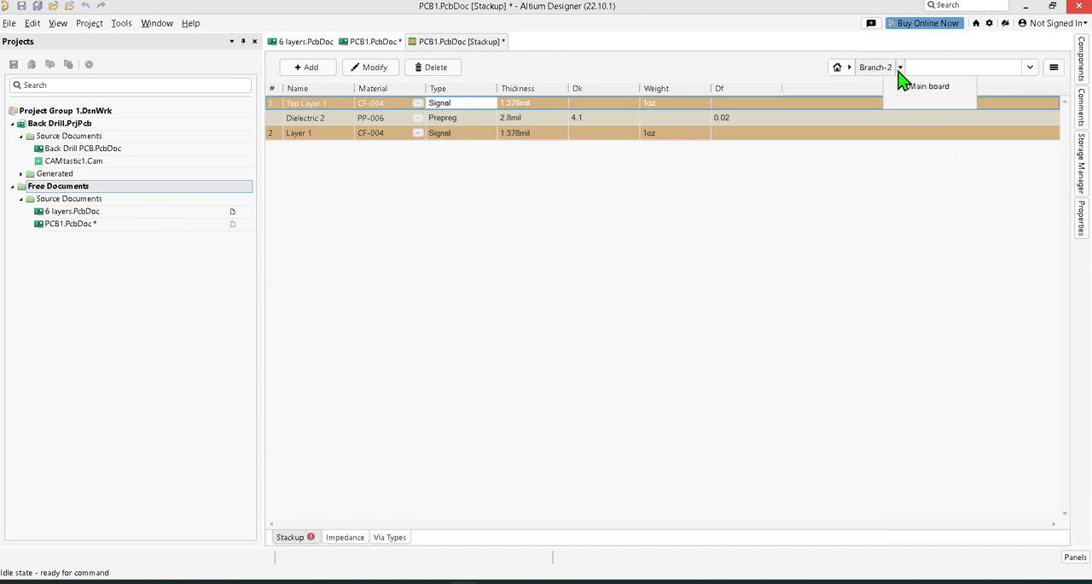
click(852, 69)
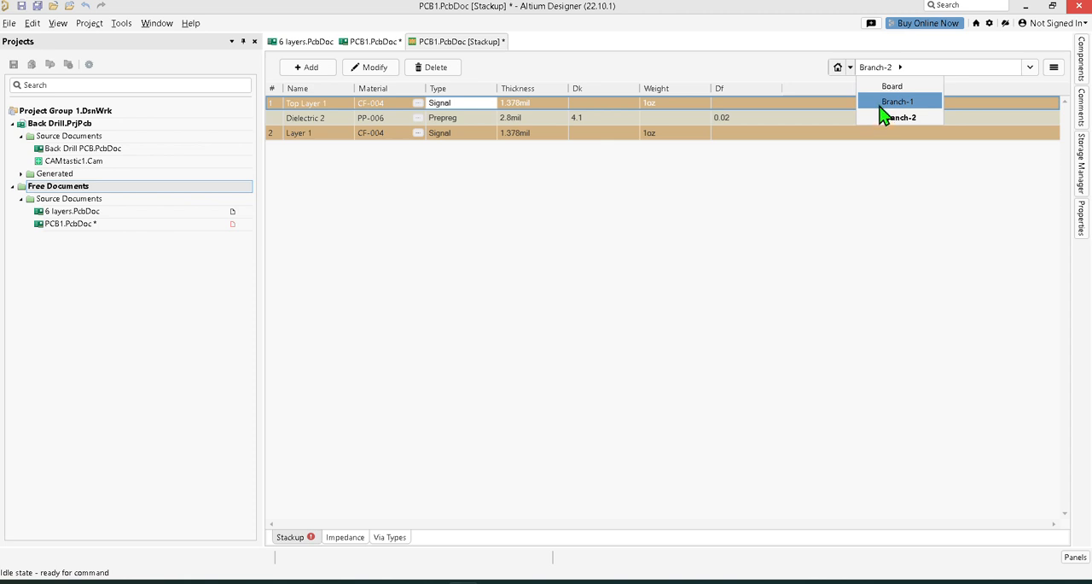
click(882, 111)
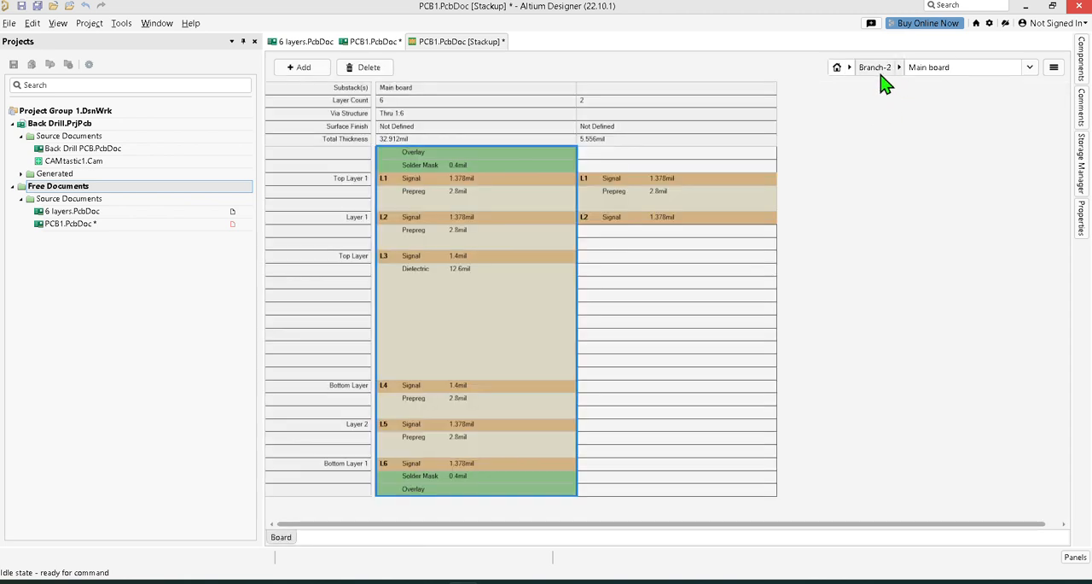
click(851, 70)
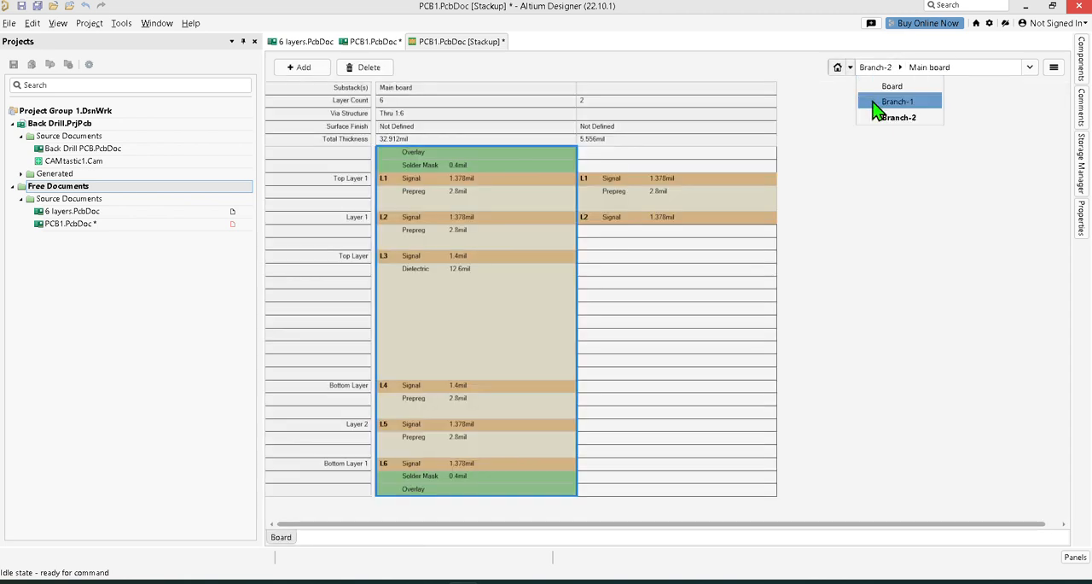
click(879, 102)
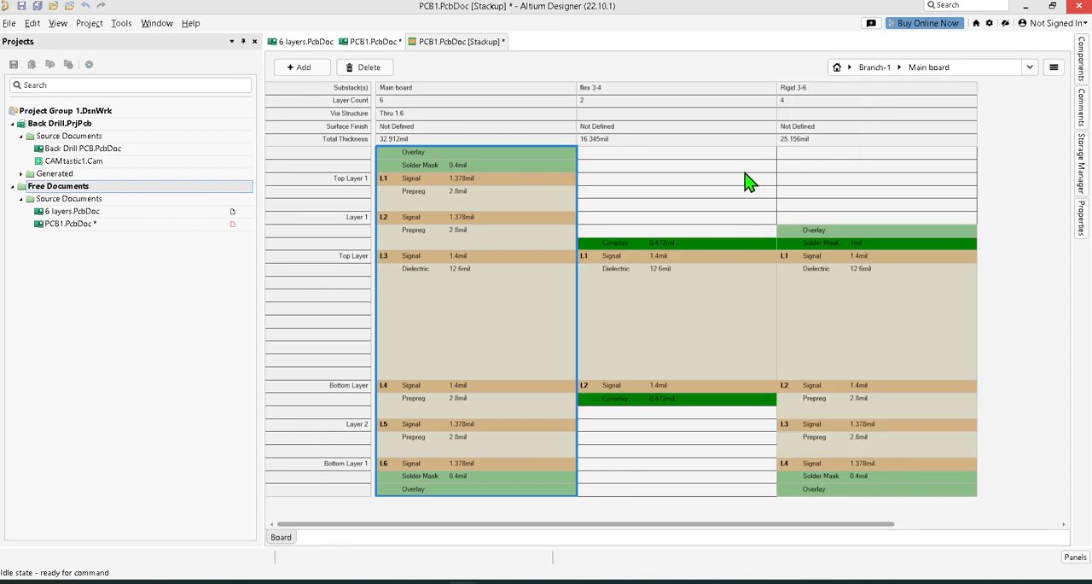
click(851, 72)
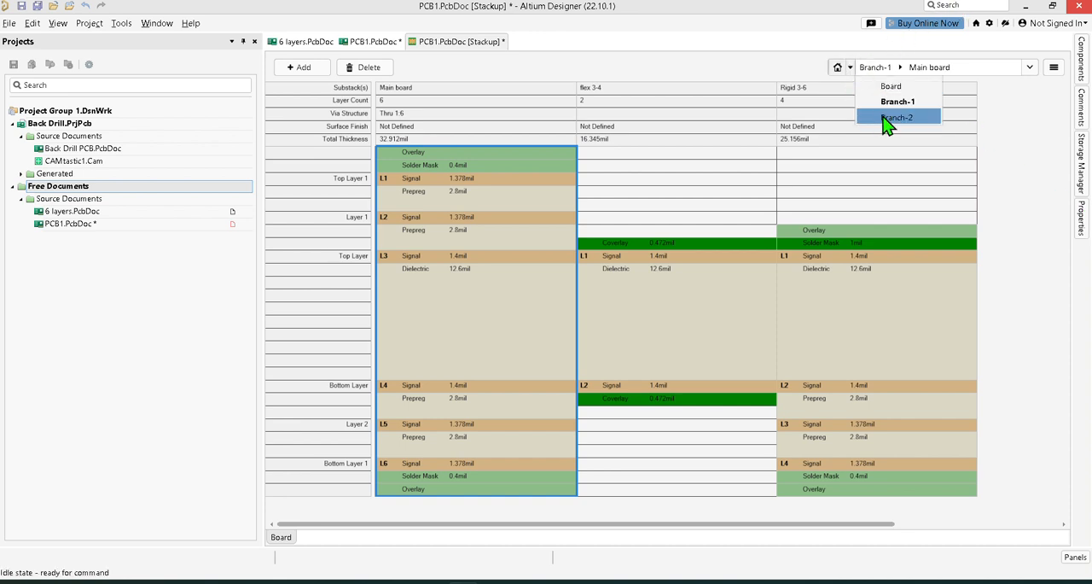
click(885, 116)
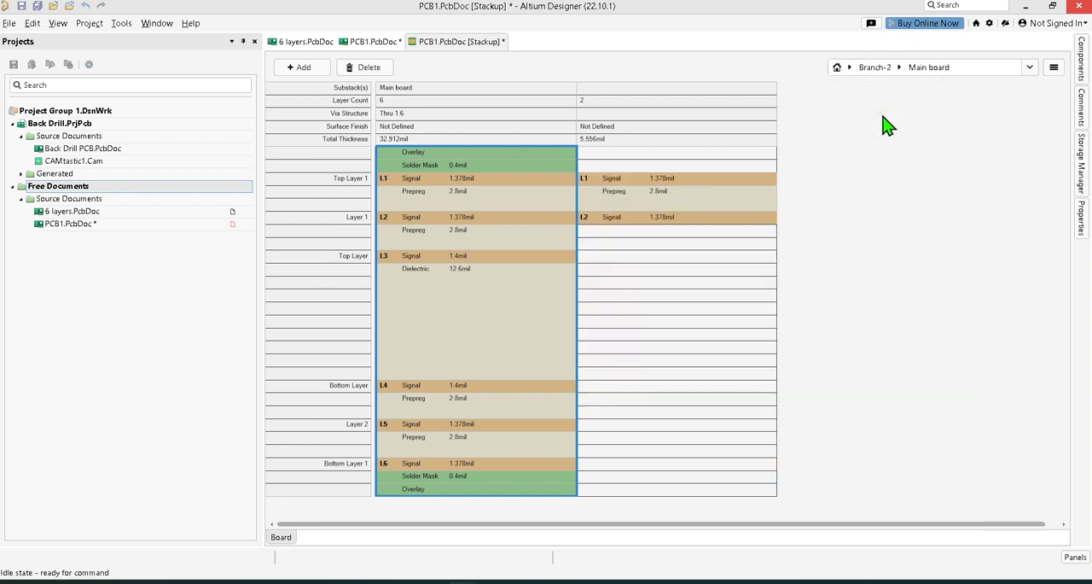
click(658, 94)
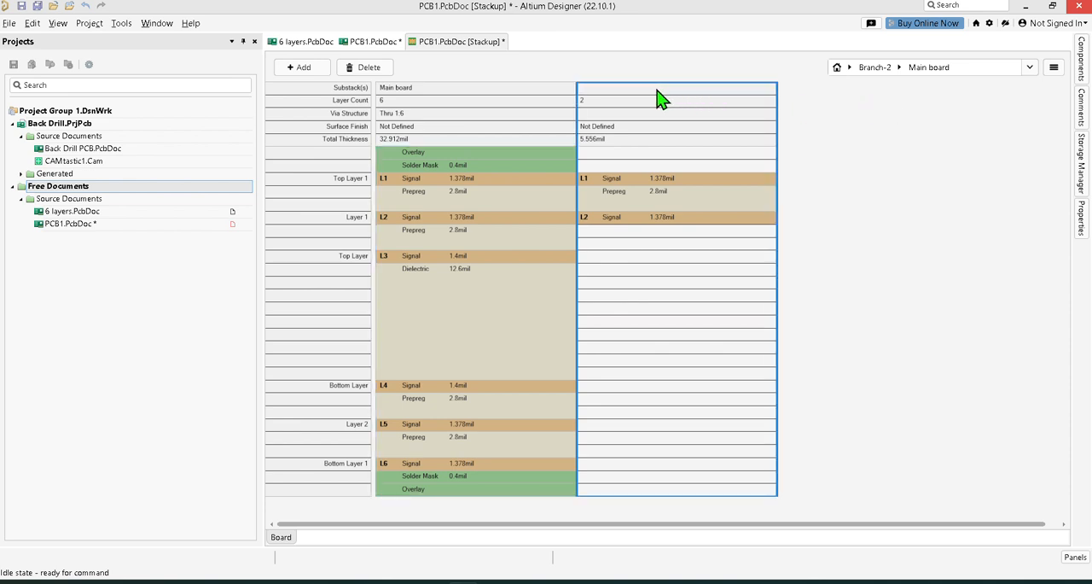
click(898, 70)
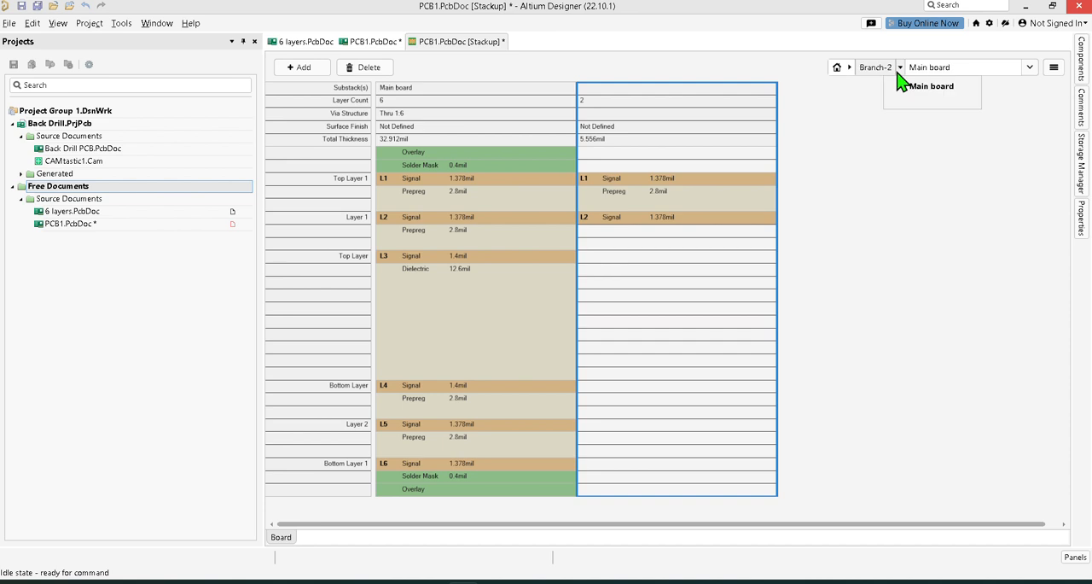
click(851, 71)
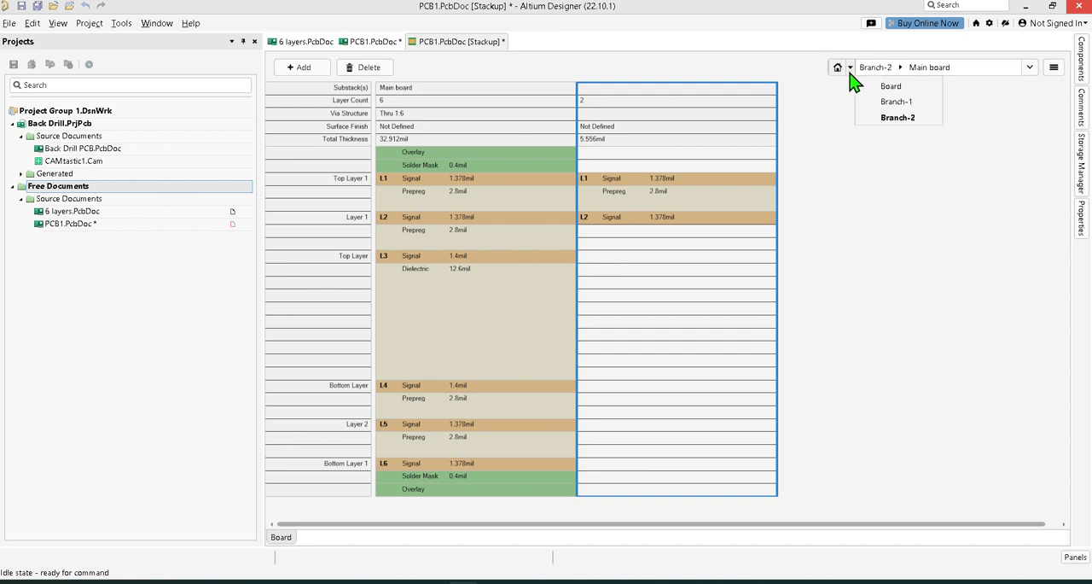
click(892, 117)
click(674, 96)
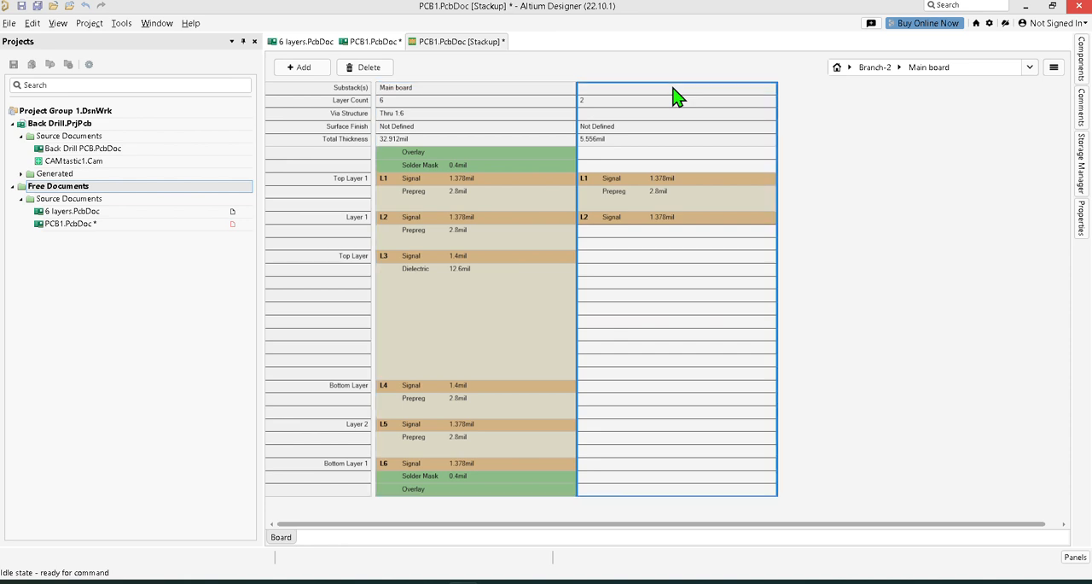
Open the unnamed two-layer Branch-2 substack and set its stack name to Flex 2-3.
double_click(675, 94)
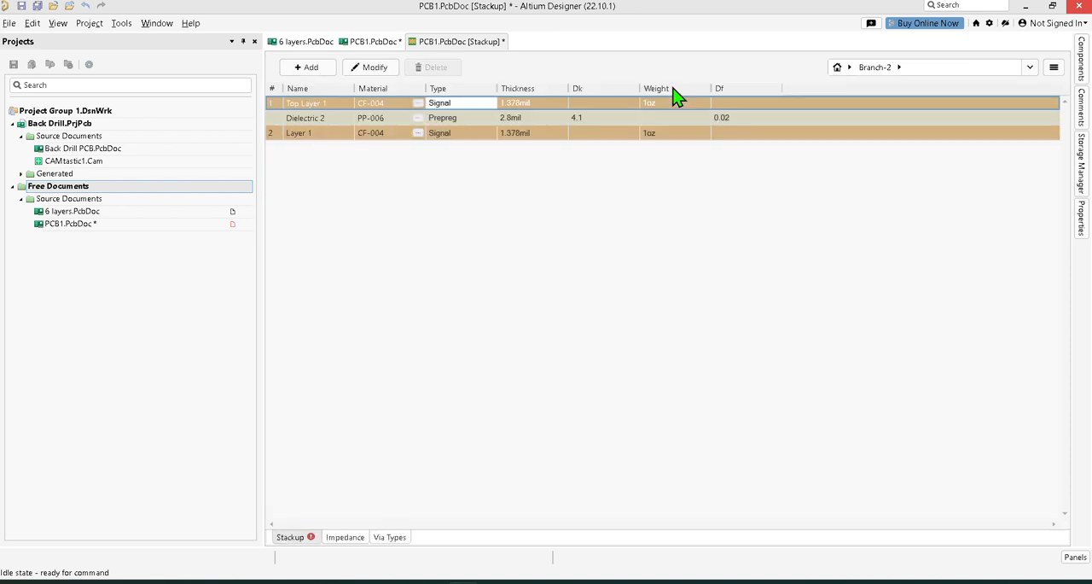
click(1082, 221)
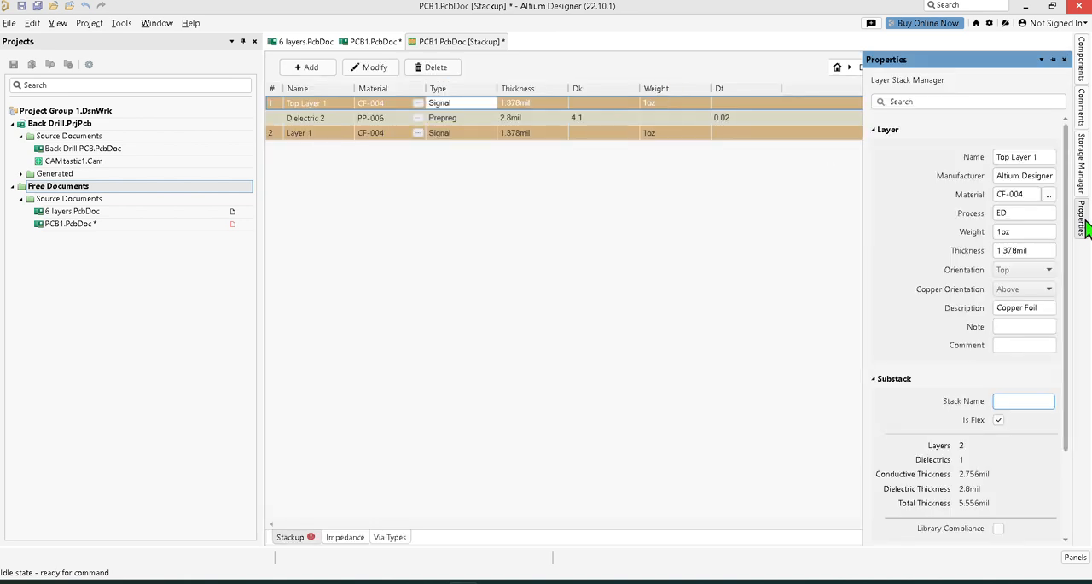
click(1024, 406)
text(Flex 2-3)
key(Return)
click(669, 341)
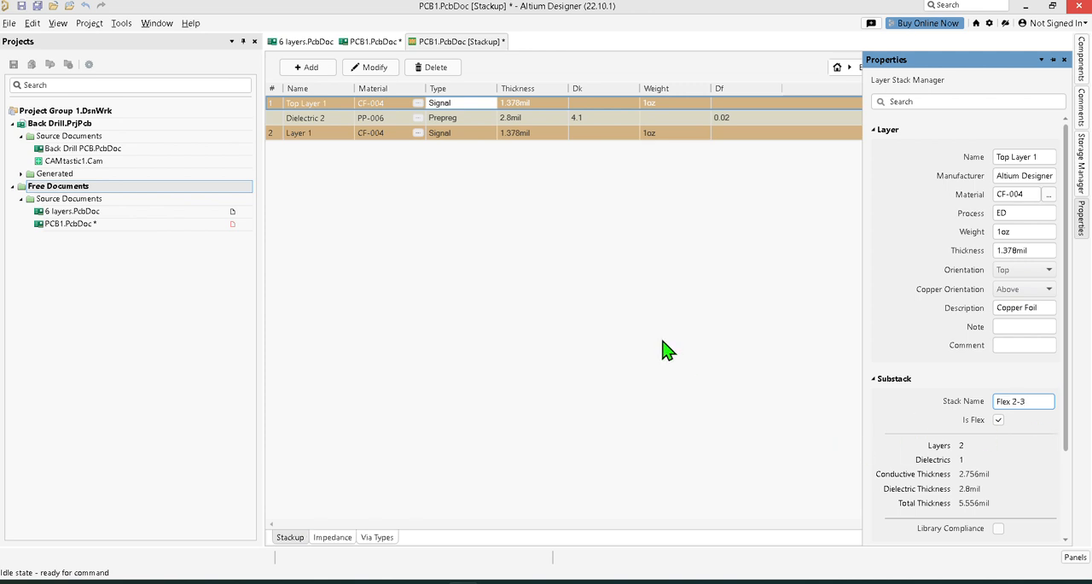
right_click(472, 110)
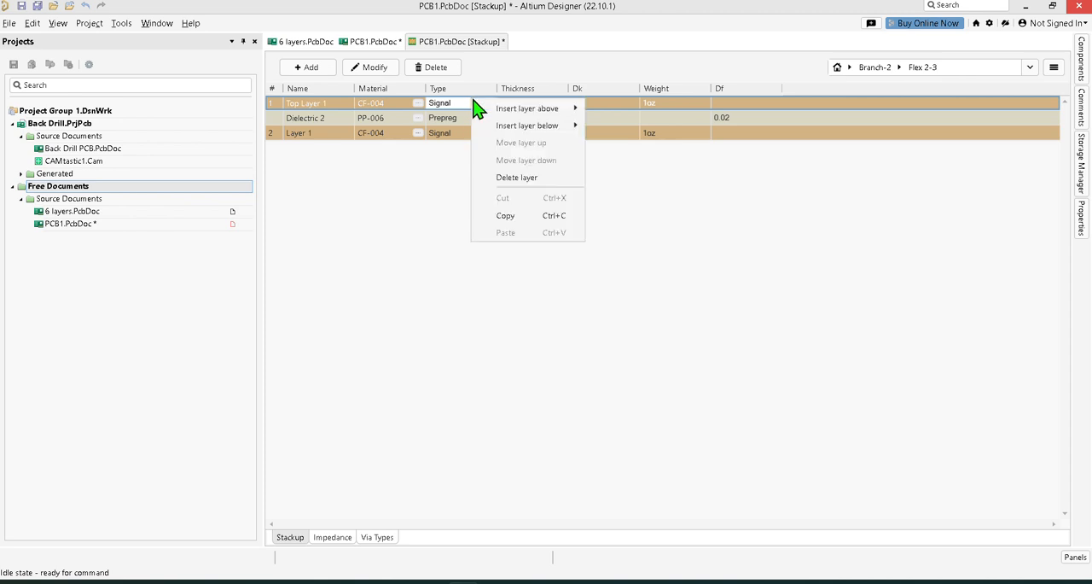
mouse_move(492, 119)
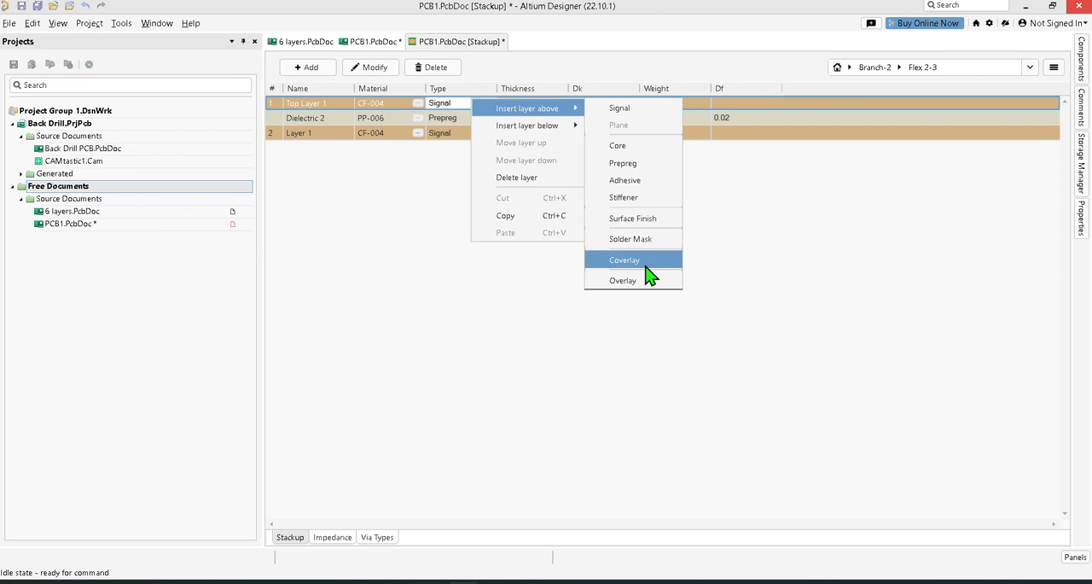
click(802, 336)
Save the stackup and insert a Coverlay layer above Top Layer 1 in Flex 2-3.
click(41, 5)
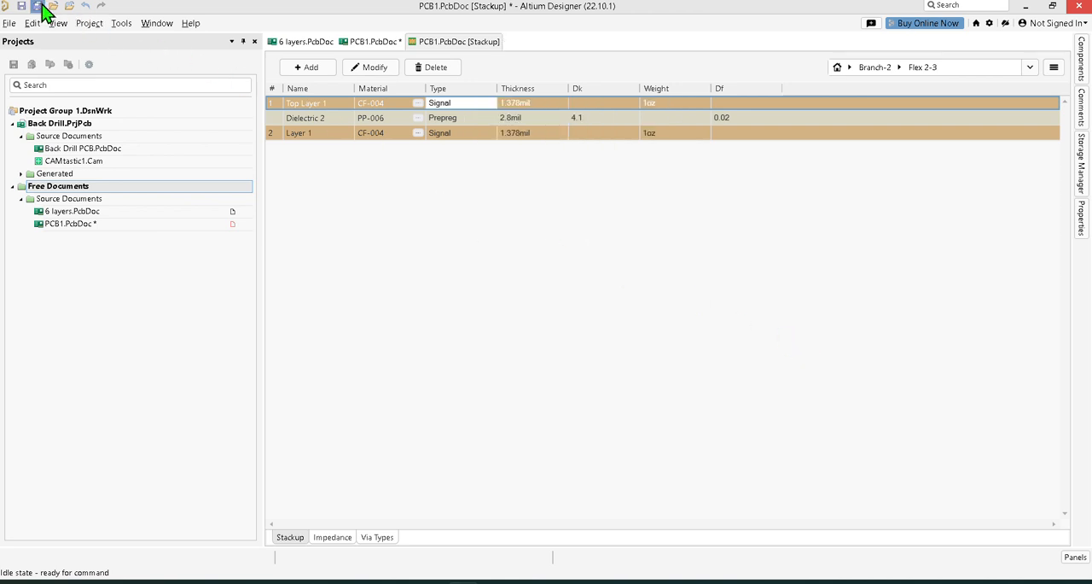
right_click(472, 104)
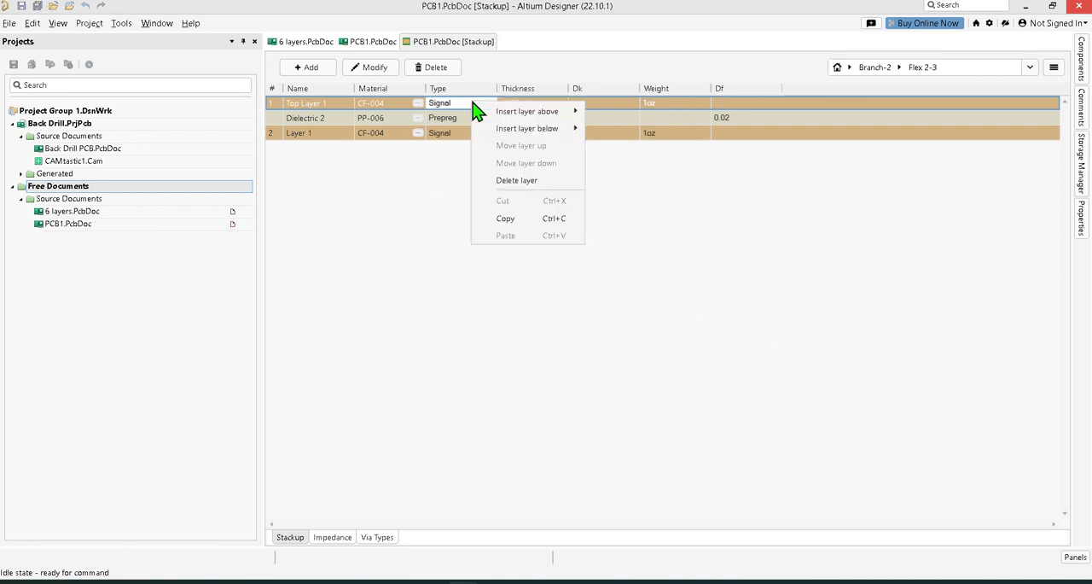
mouse_move(526, 112)
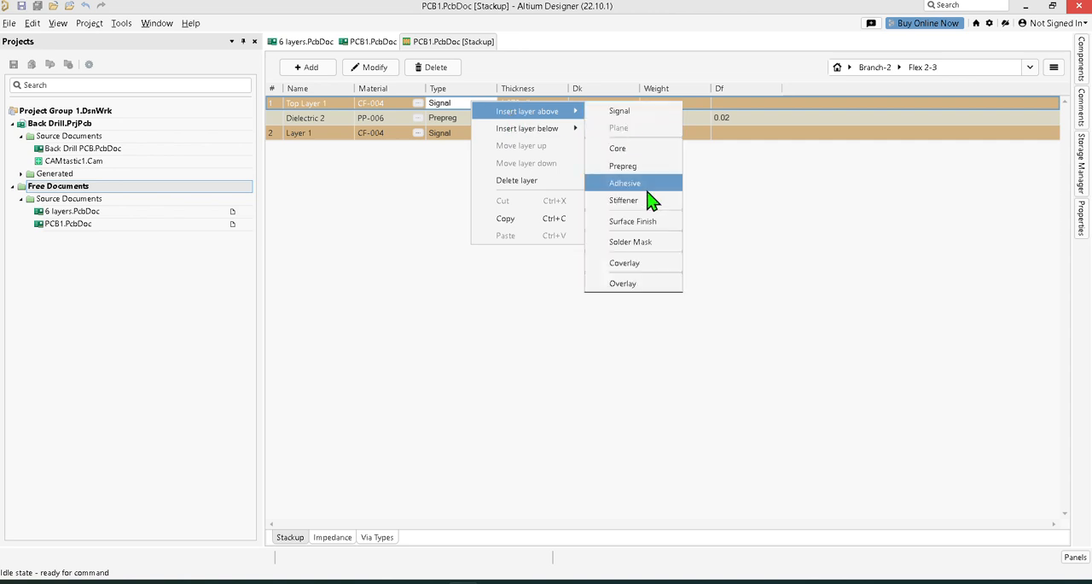
click(661, 269)
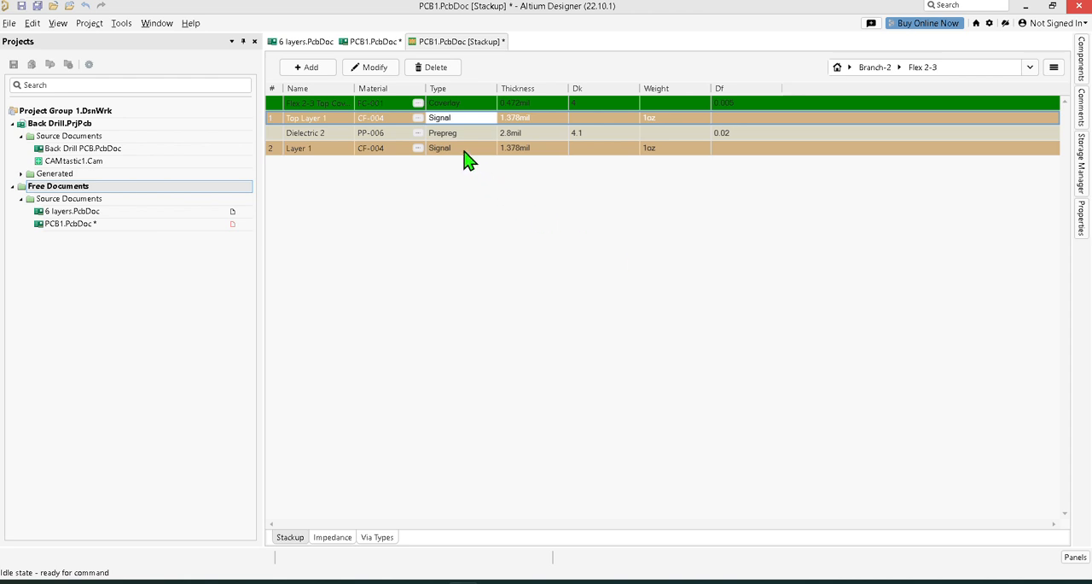
Insert a Coverlay layer below Layer 1 in Flex 2-3 and save all documents.
click(465, 152)
right_click(465, 152)
mouse_move(501, 162)
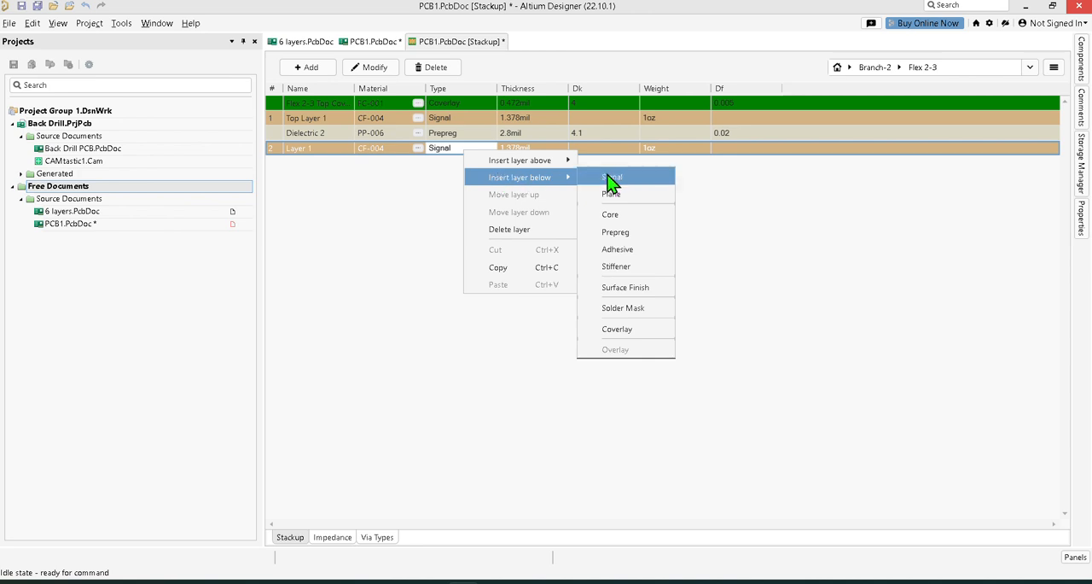
click(634, 332)
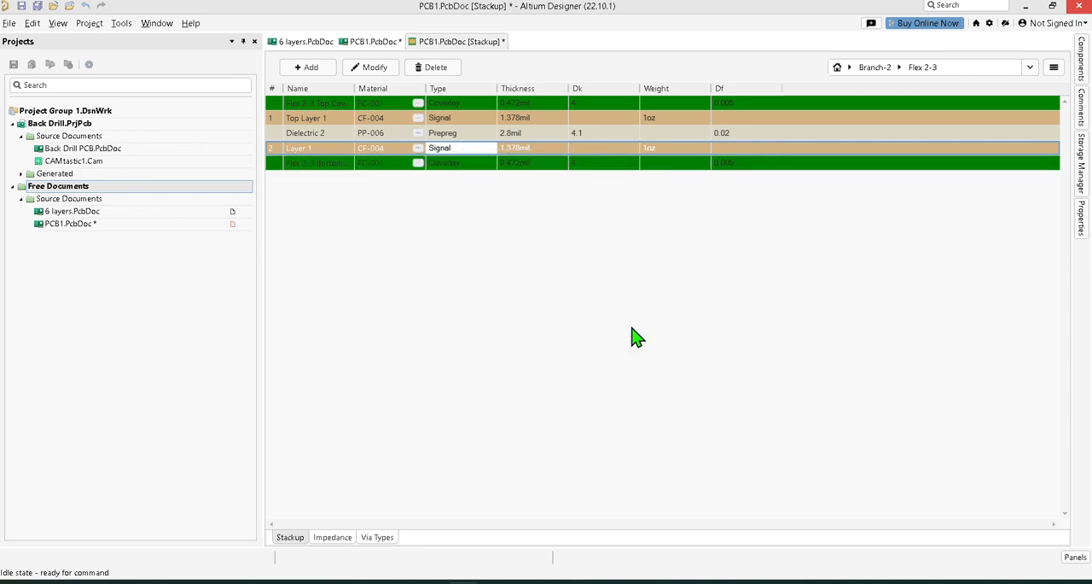
click(38, 7)
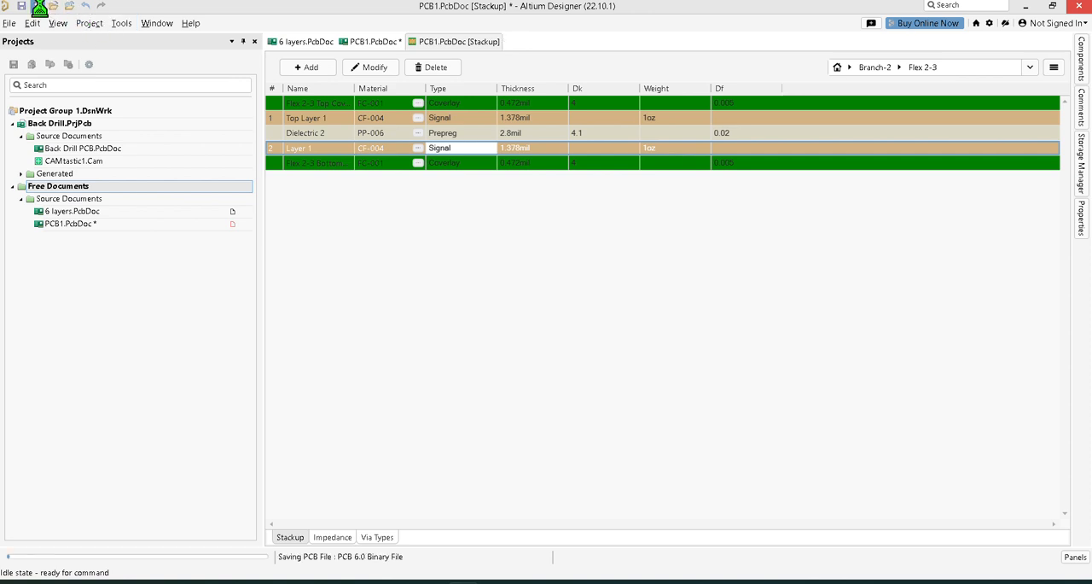
In the Branch-2 board view, set Flex 2-3's material usage to Individual and save the stackup.
click(849, 69)
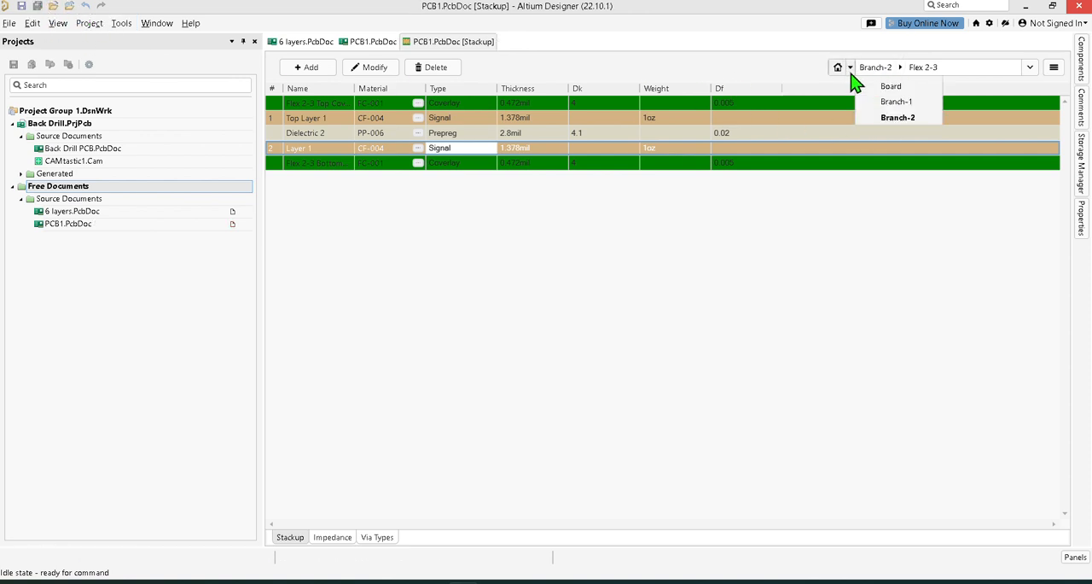
click(881, 121)
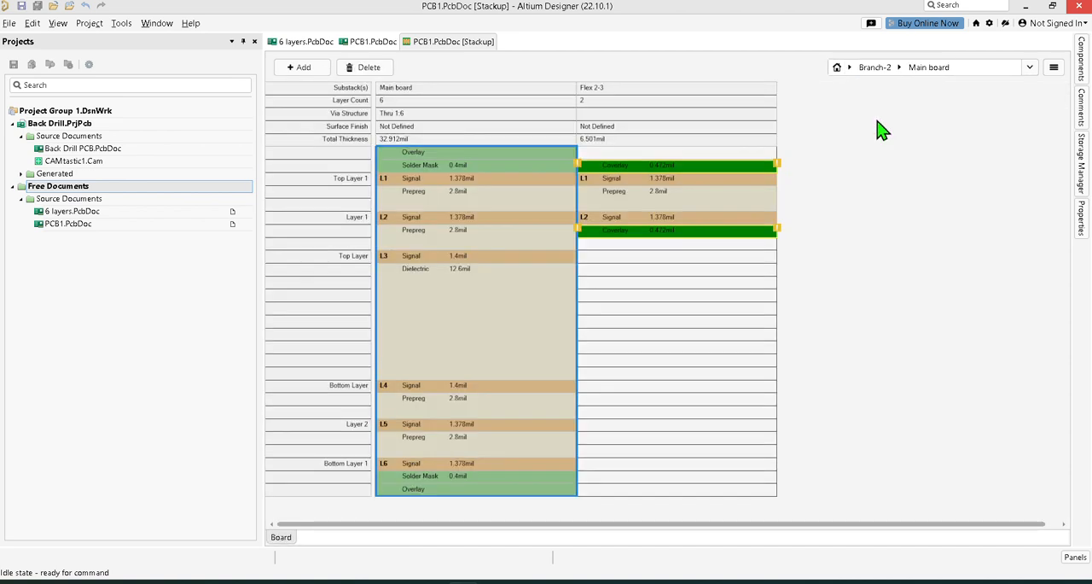
click(690, 170)
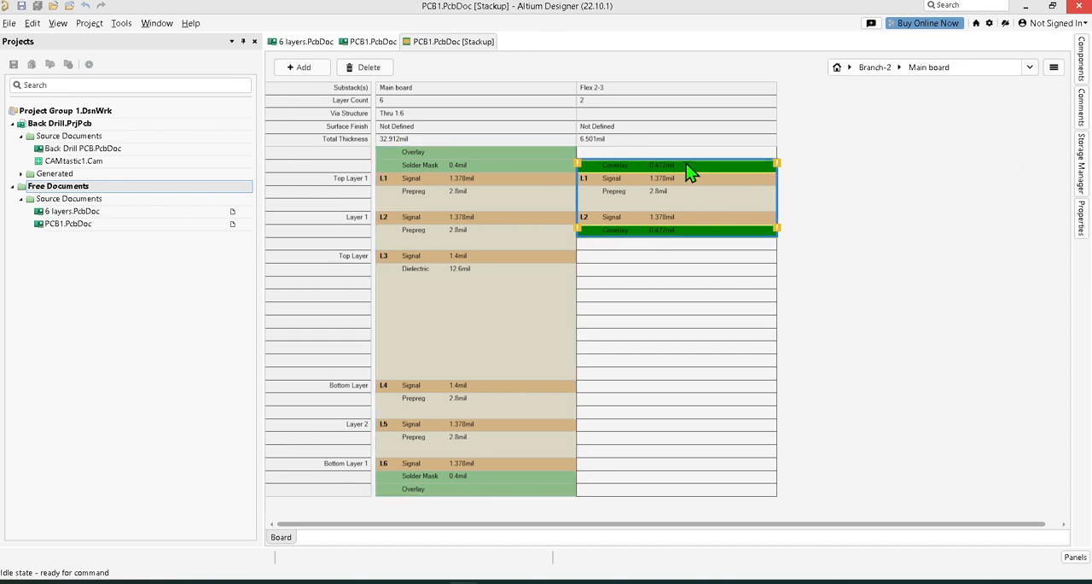
click(1081, 232)
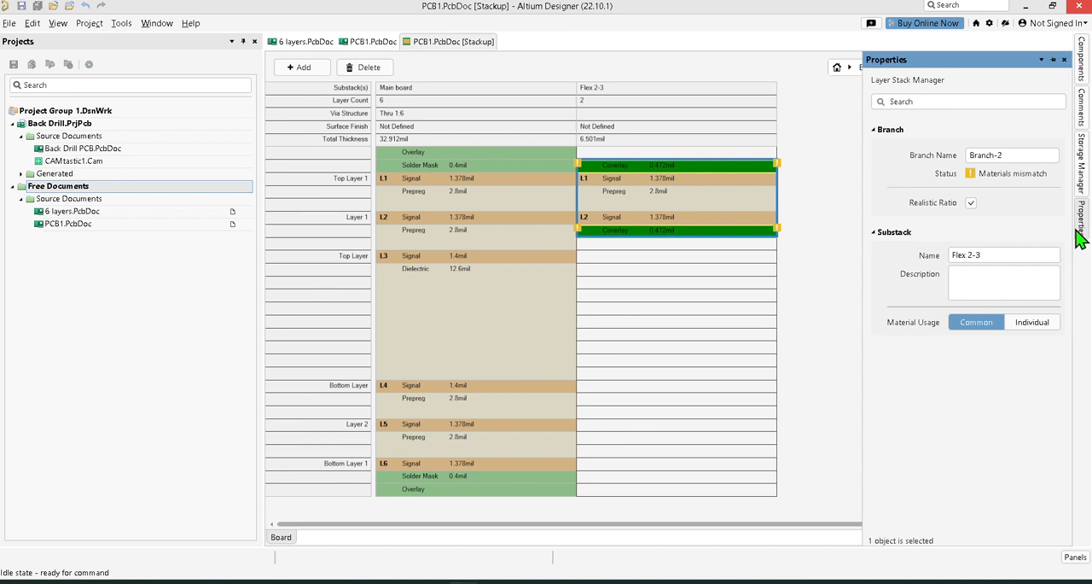
click(1034, 325)
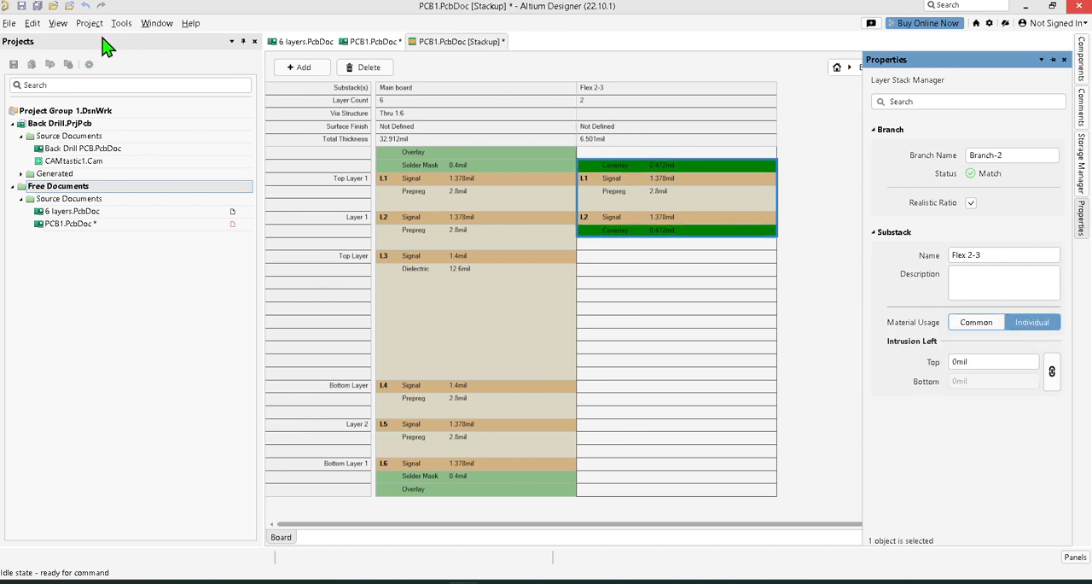
click(36, 6)
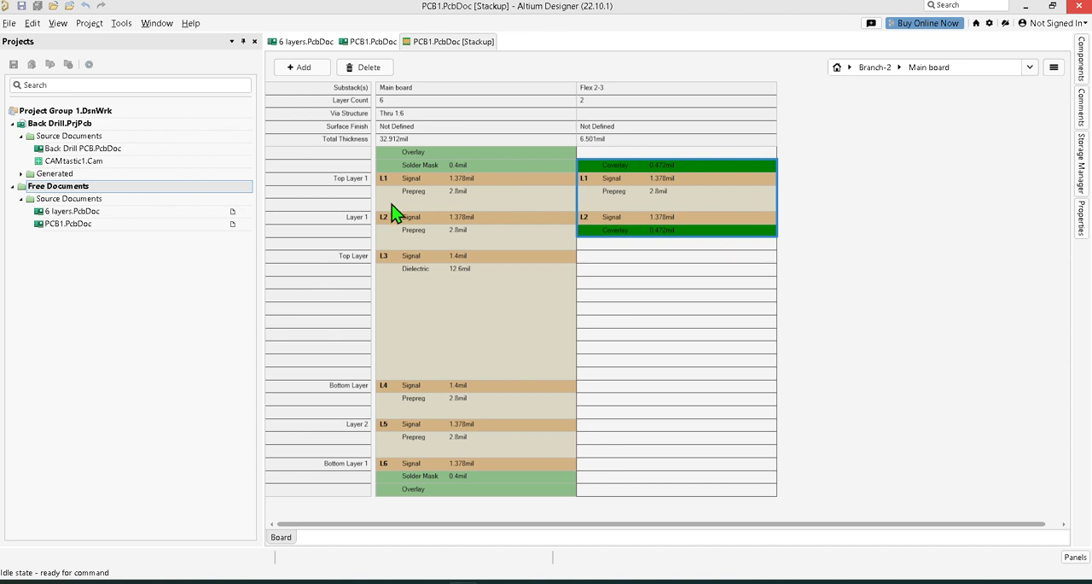
Create a four-layer substack in Branch-2 from the Main board layers Top Layer 1 through Bottom Layer.
click(420, 186)
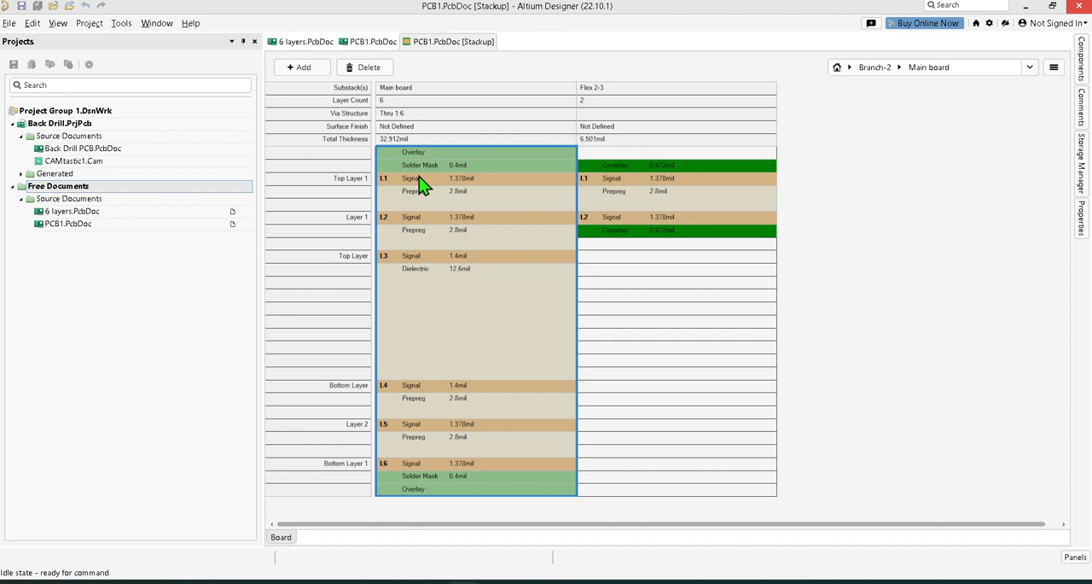
click(418, 179)
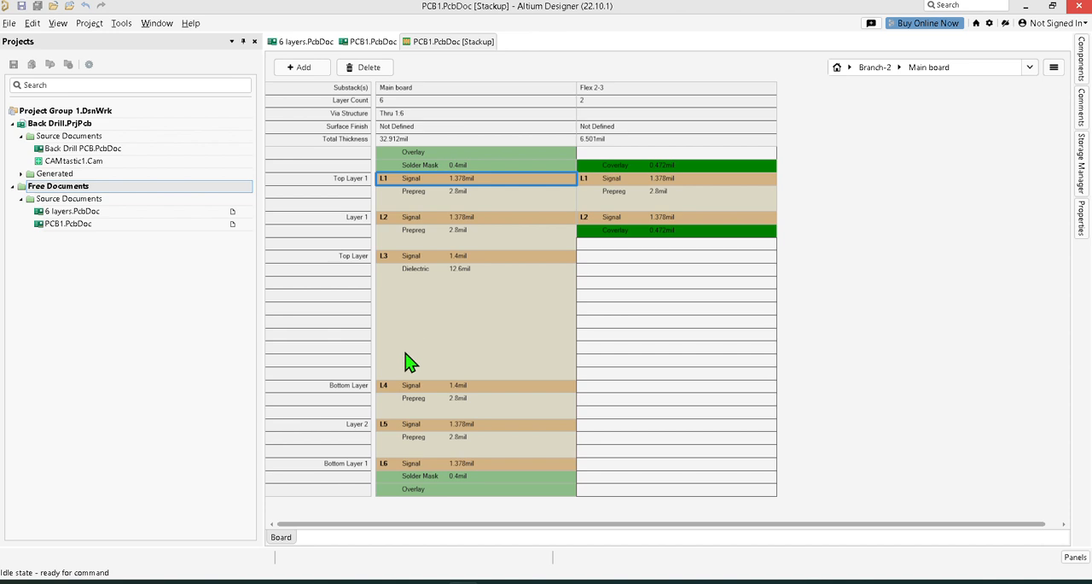
shift+click(414, 388)
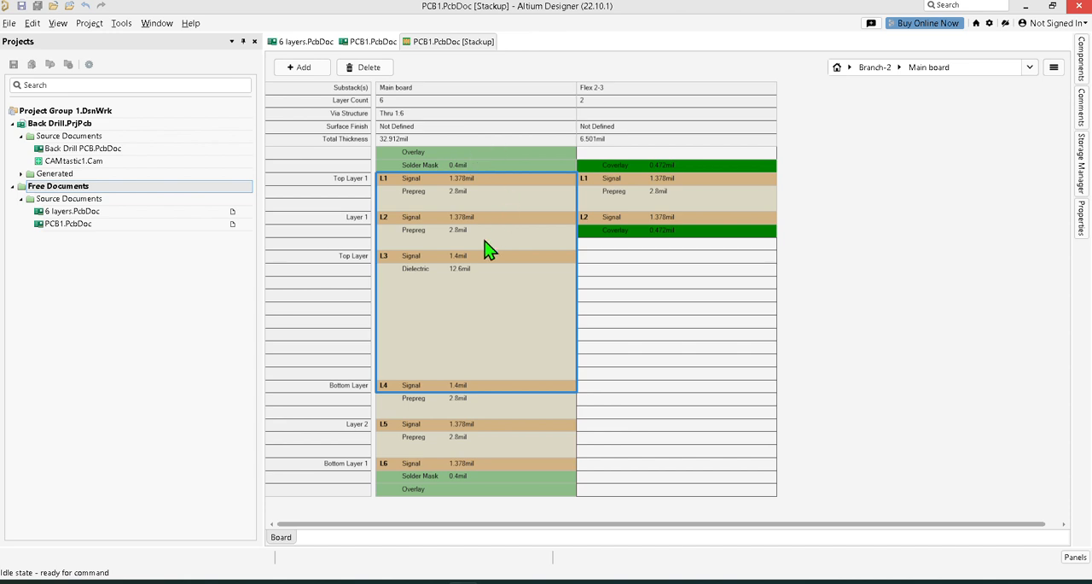
drag(488, 247, 787, 262)
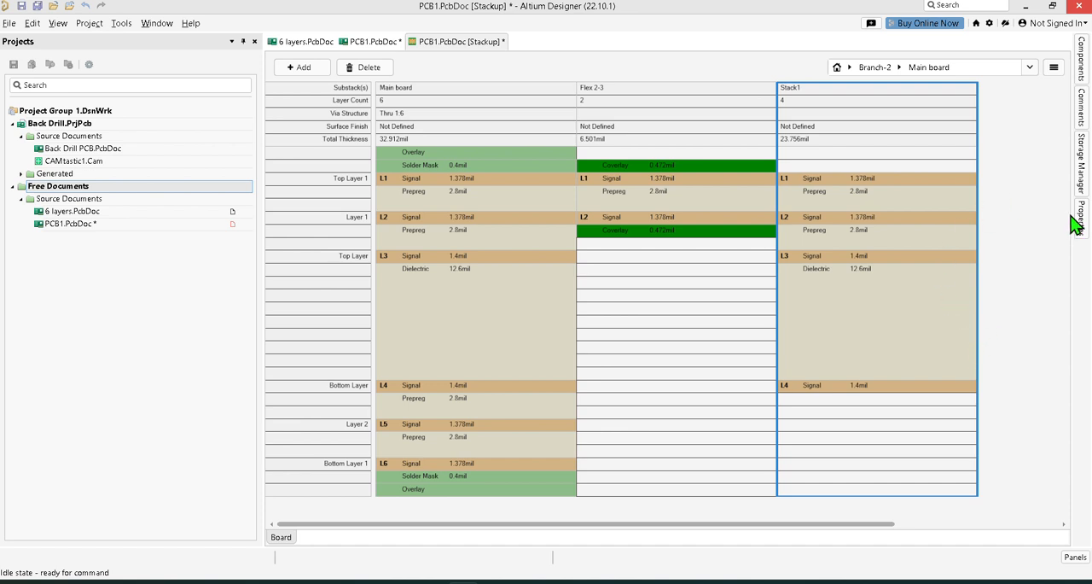
Open the new four-layer Branch-2 substack and insert a Solder Mask layer above Top Layer 1.
mouse_move(1082, 220)
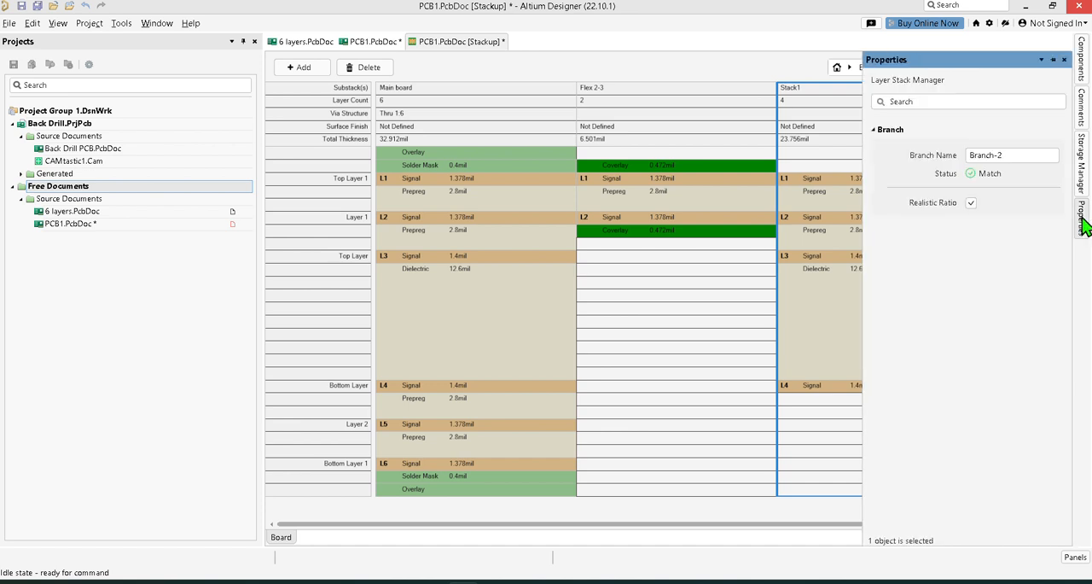
double_click(836, 96)
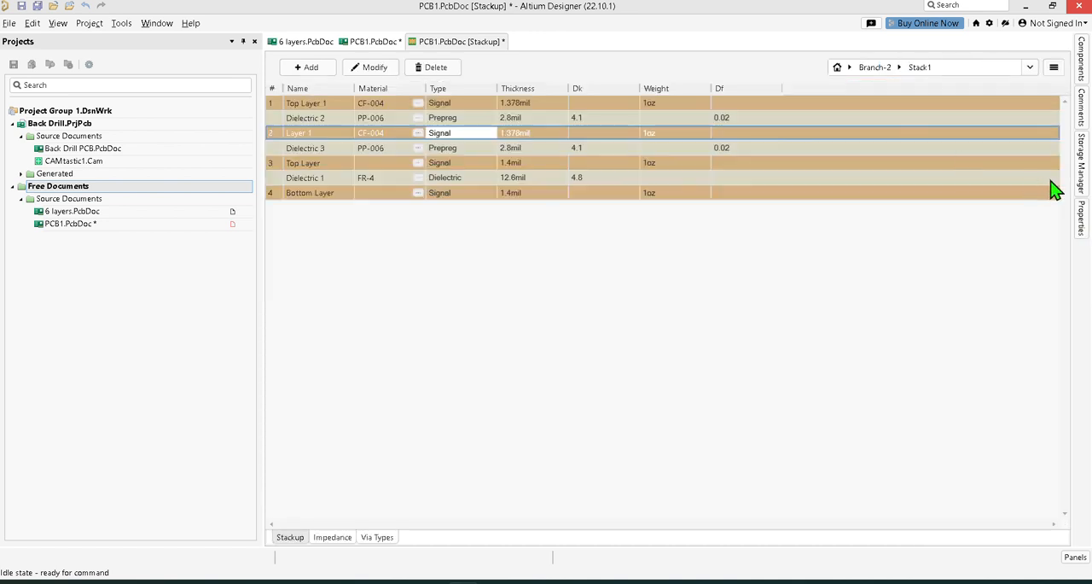
mouse_move(1082, 220)
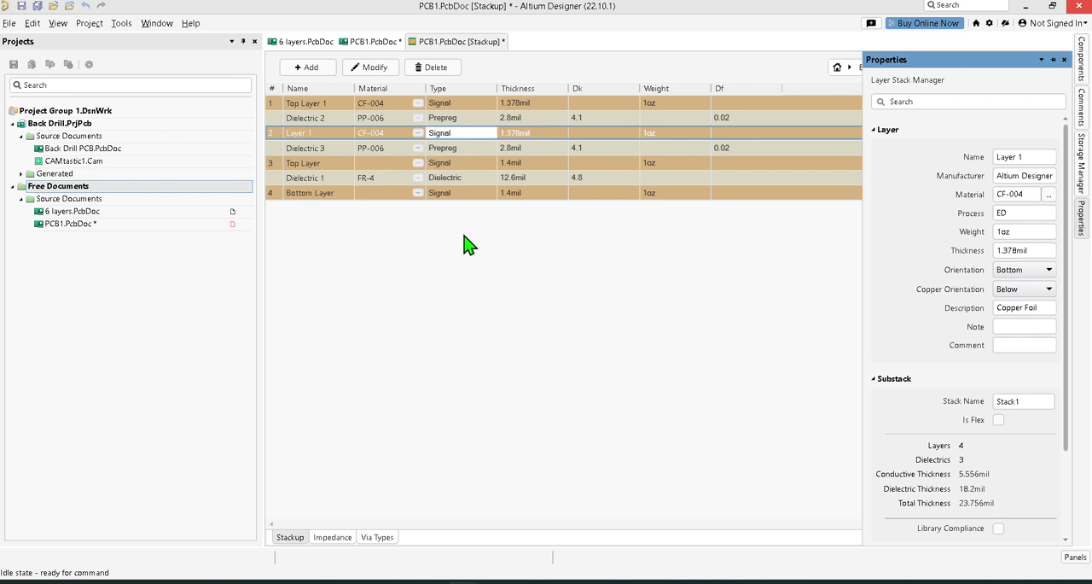
click(469, 105)
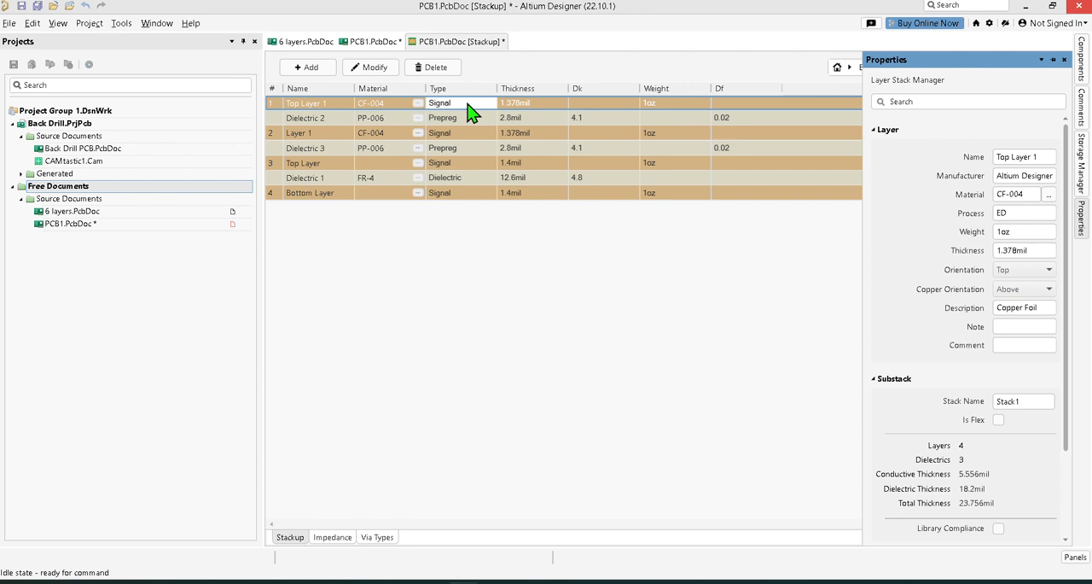
right_click(468, 103)
key(Escape)
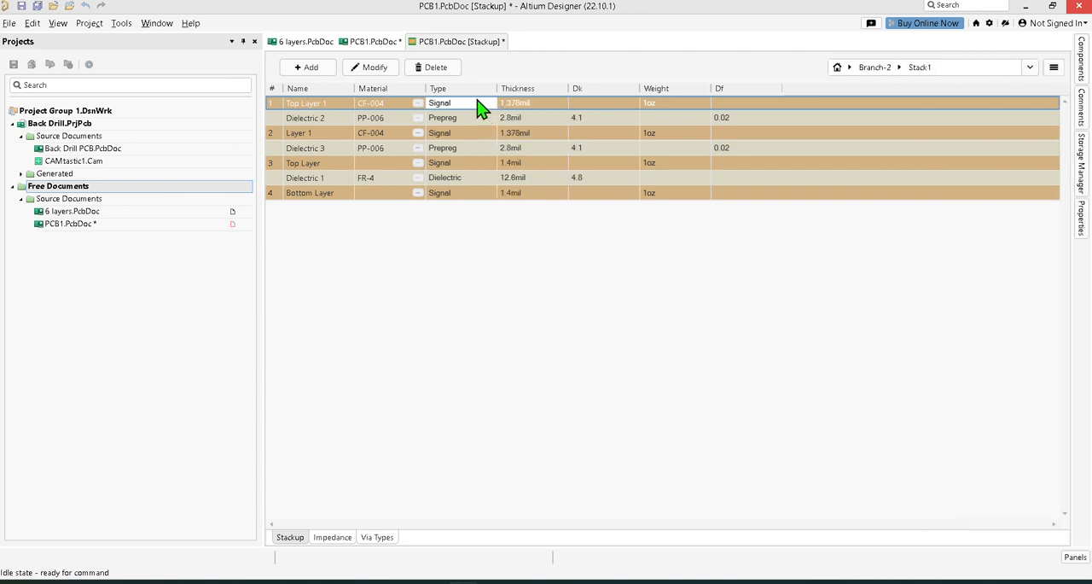
right_click(480, 106)
mouse_move(583, 111)
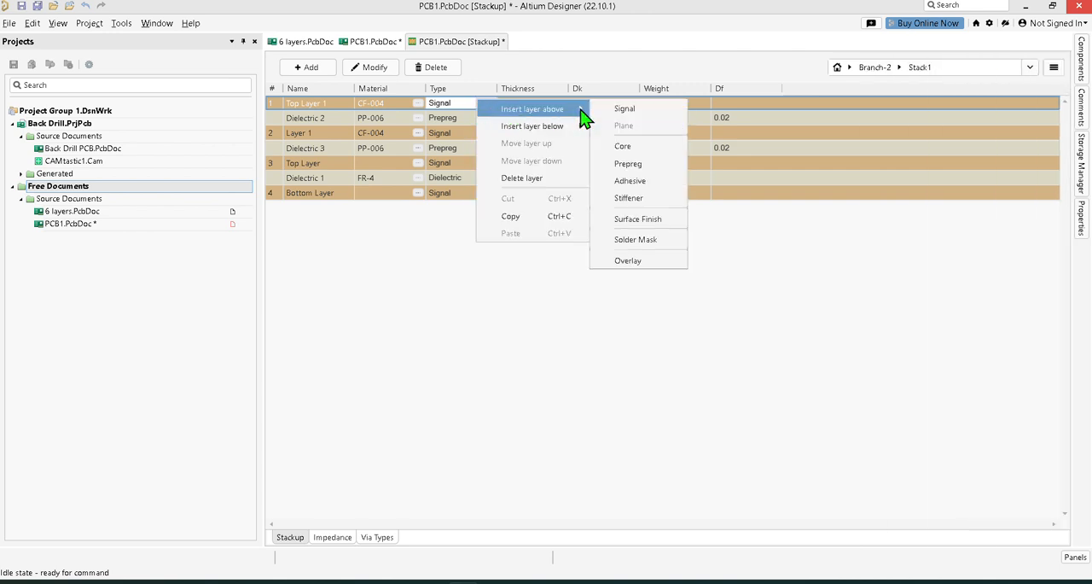
click(655, 243)
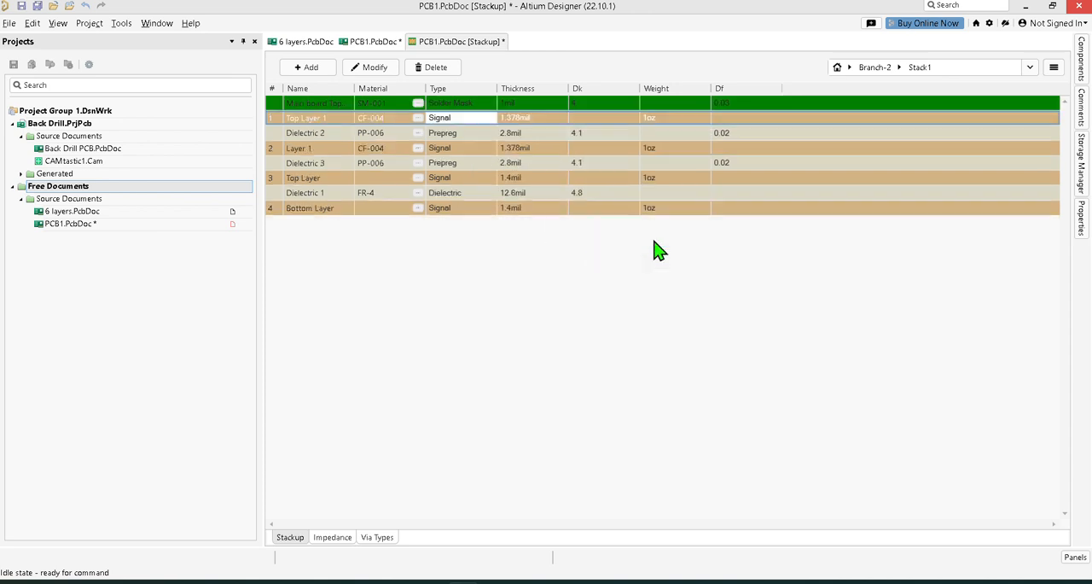
Insert an Overlay layer above the top Solder Mask in the four-layer substack.
right_click(480, 107)
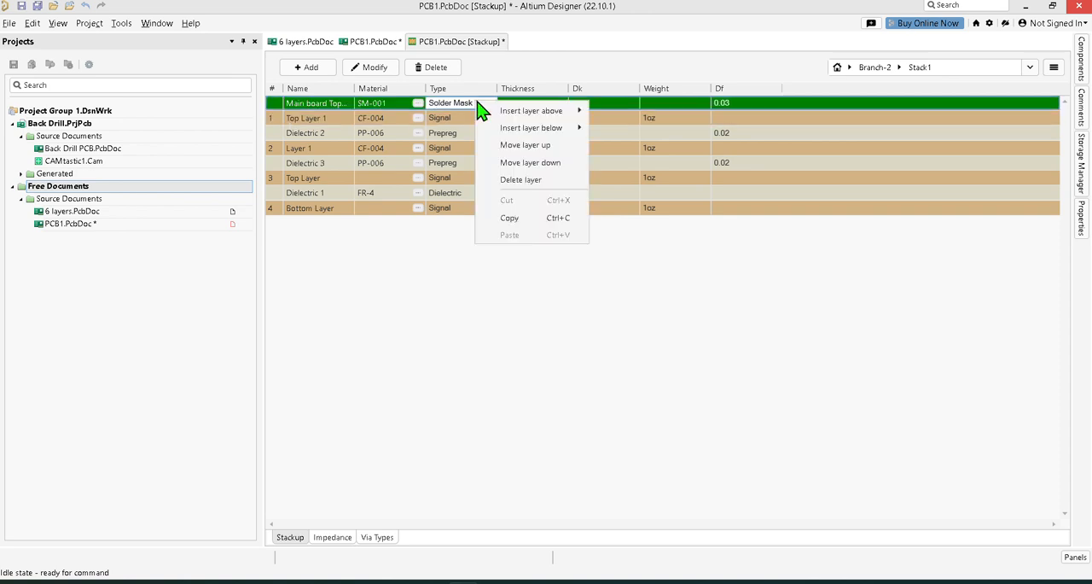
mouse_move(566, 116)
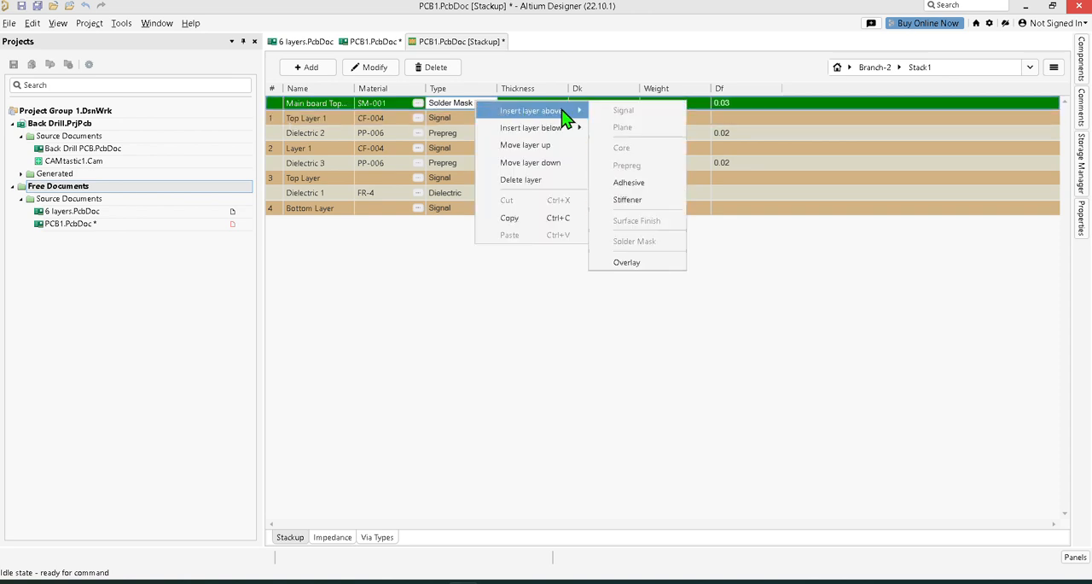
click(646, 263)
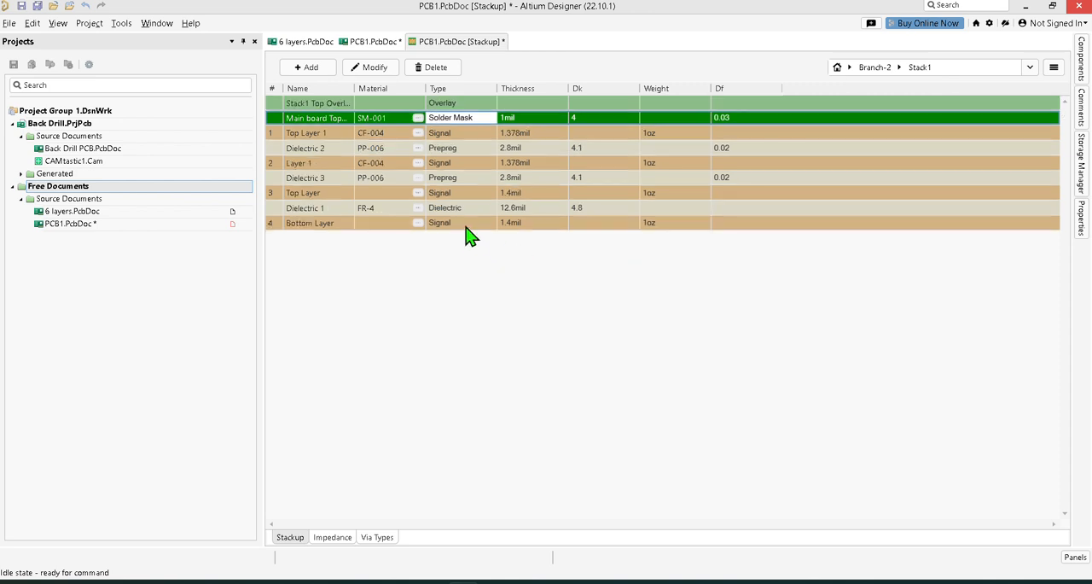
Insert a Solder Mask layer below Bottom Layer in the four-layer substack.
click(468, 223)
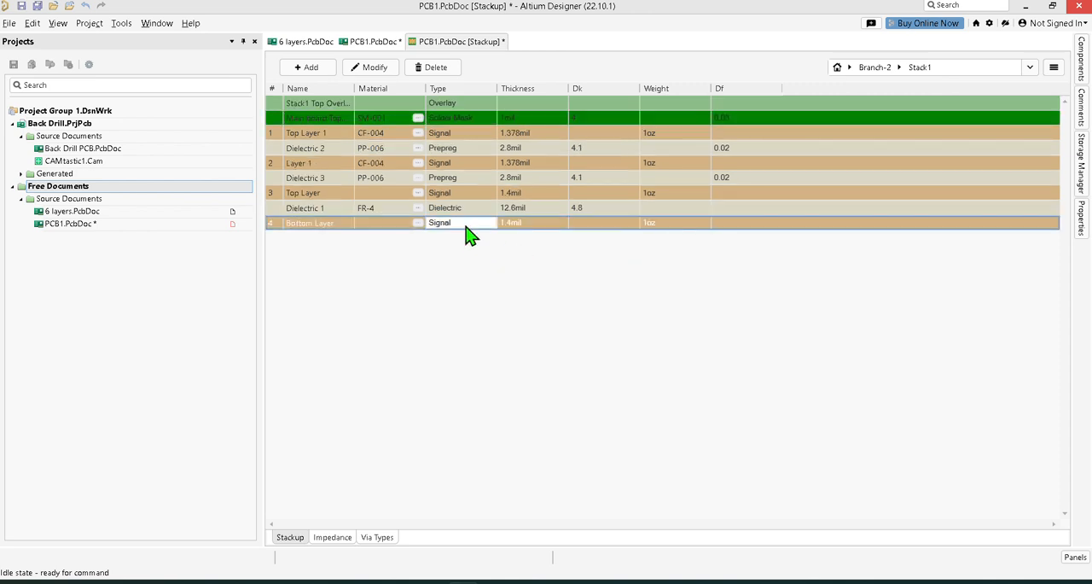
right_click(466, 226)
mouse_move(515, 237)
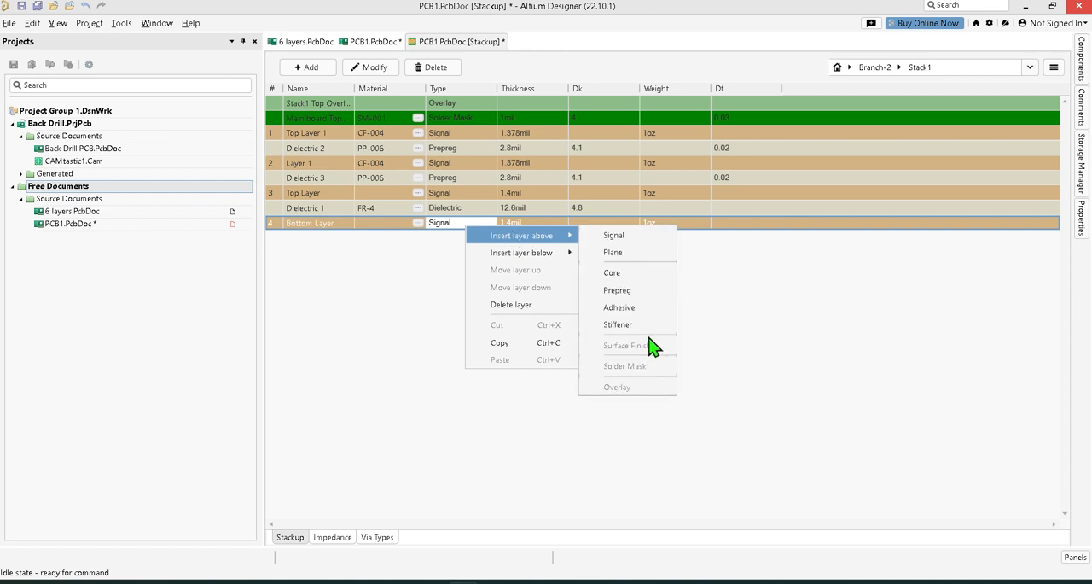
click(409, 296)
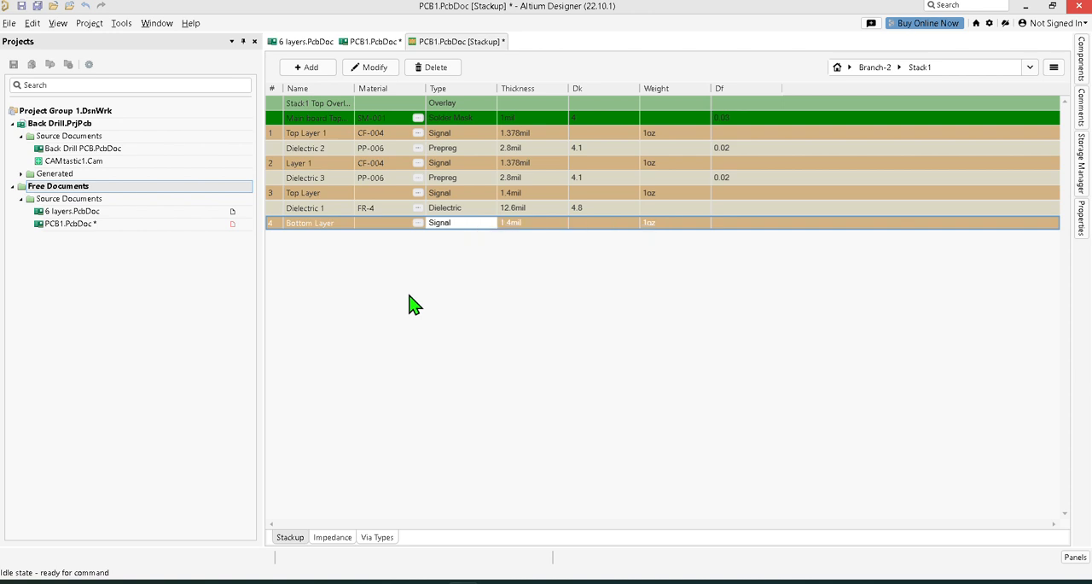
right_click(484, 229)
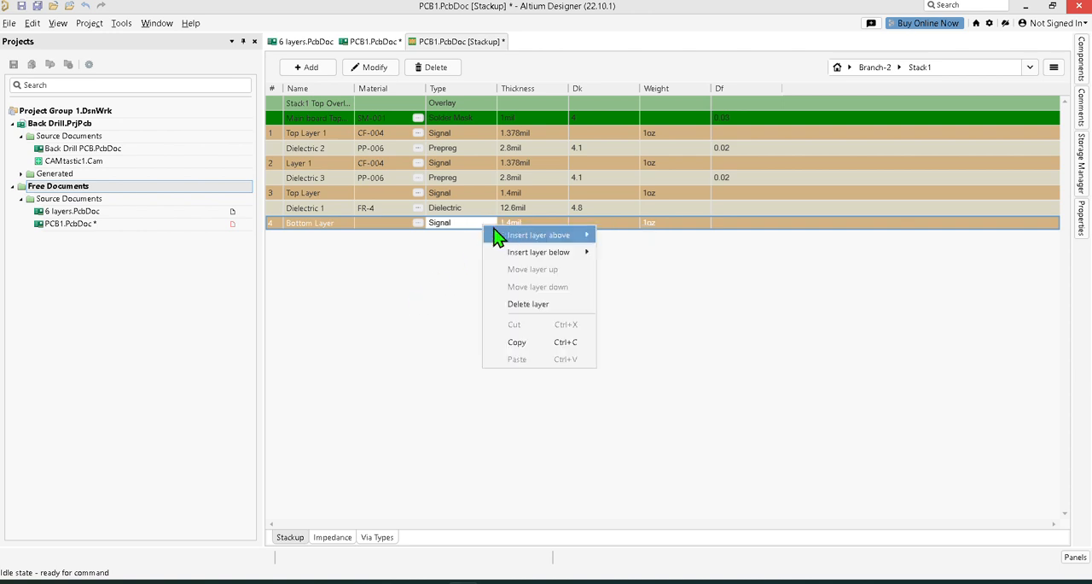
mouse_move(538, 252)
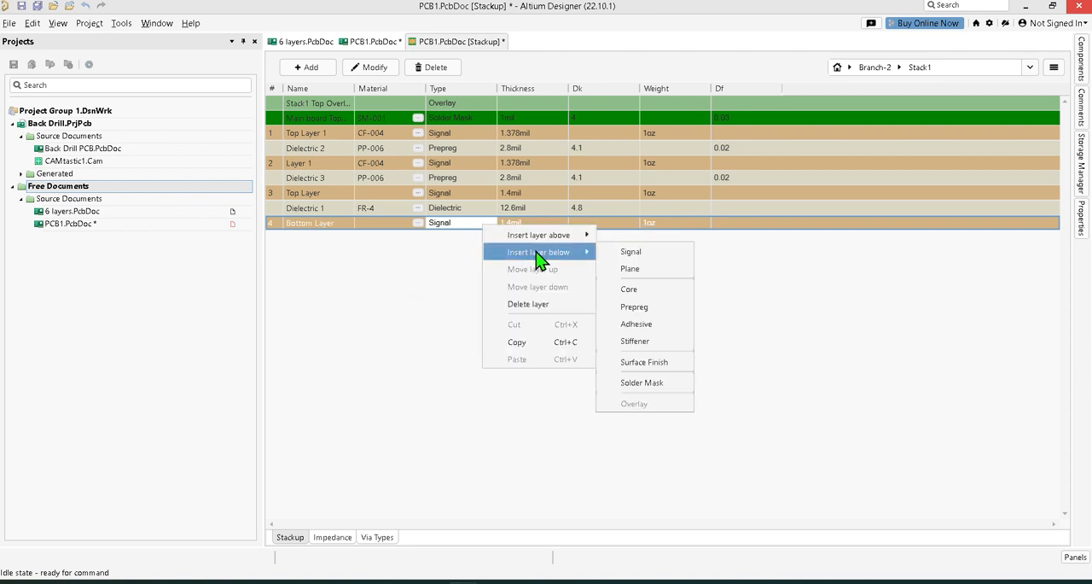
click(651, 384)
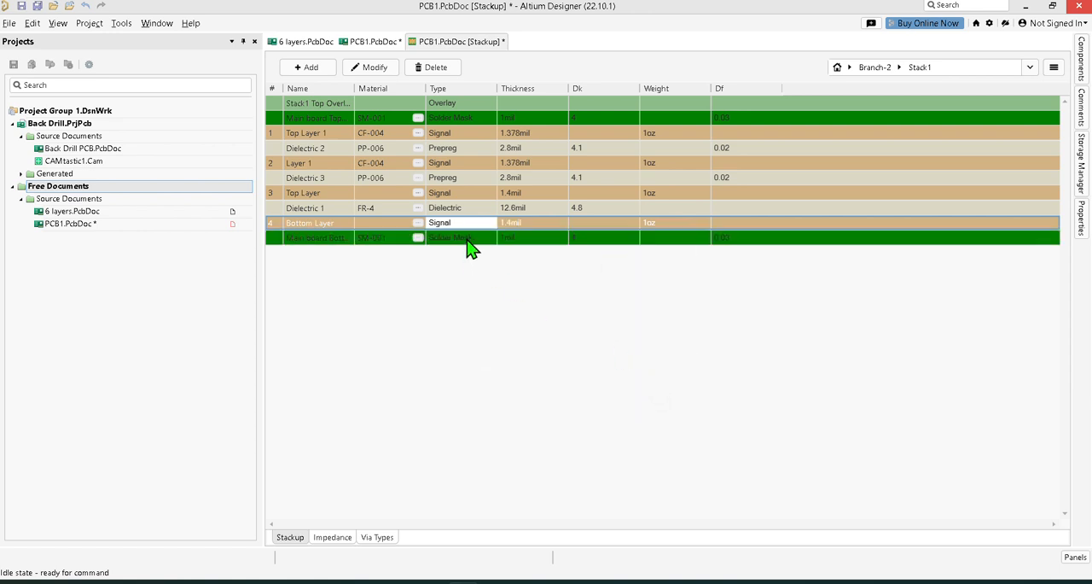
Insert an Overlay layer below the bottom Solder Mask and save all documents.
right_click(472, 246)
mouse_move(546, 265)
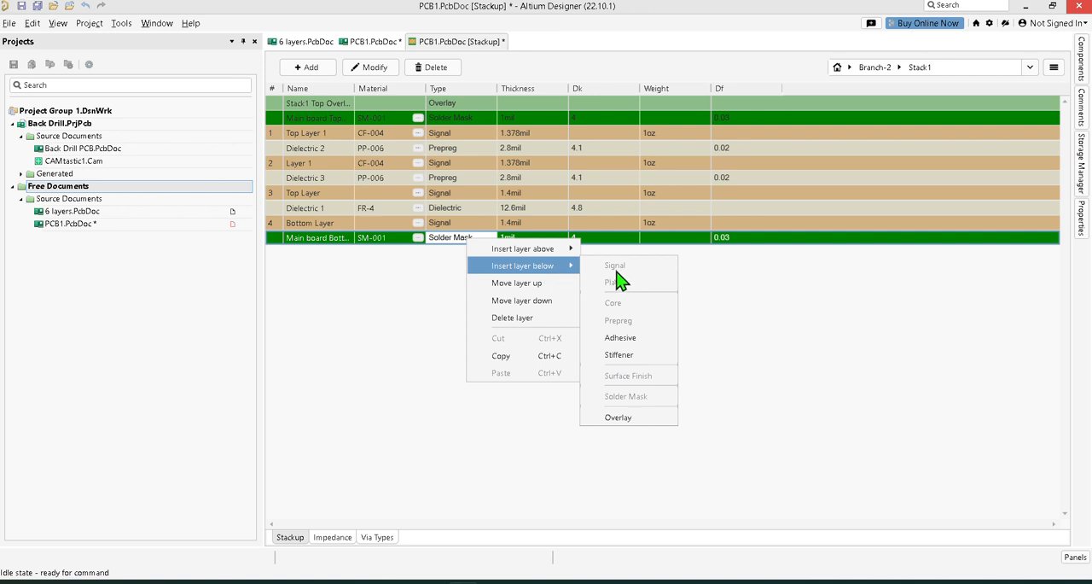
click(626, 416)
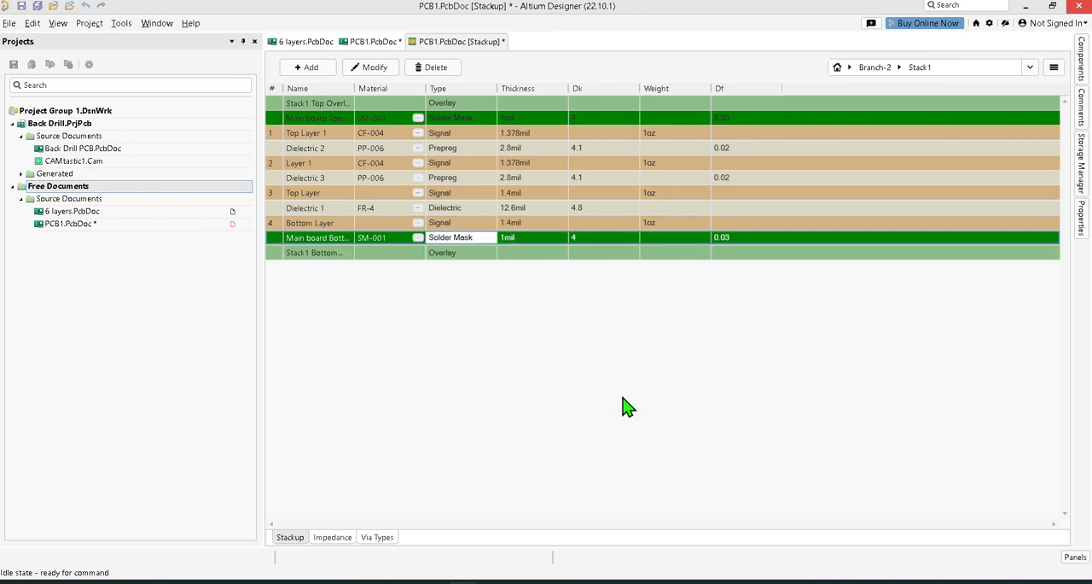
key(ctrl+s)
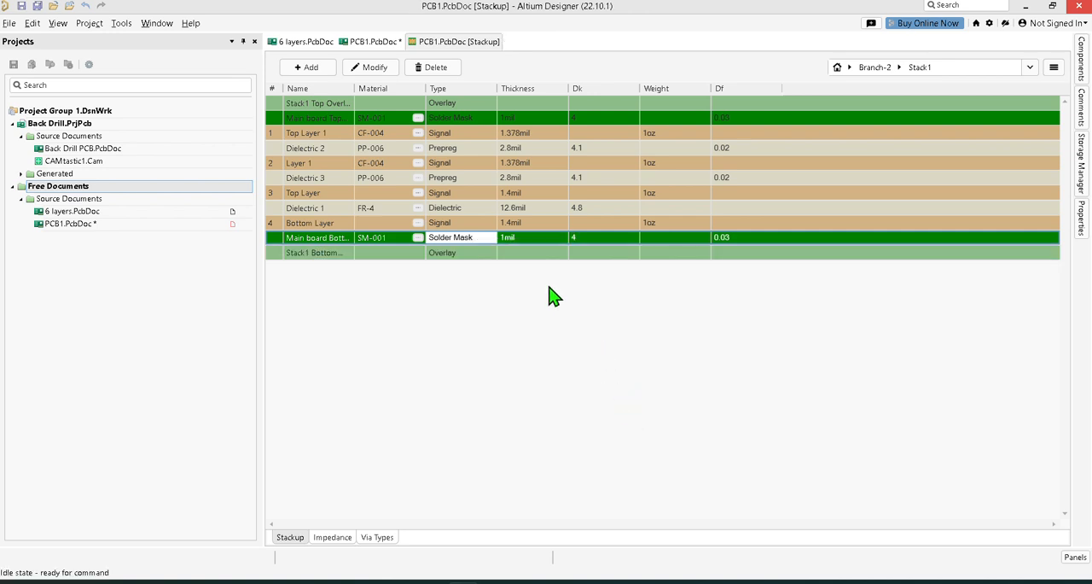
click(37, 6)
View the PCB1.PcbDoc board in 3D and return to board planning mode.
click(1082, 221)
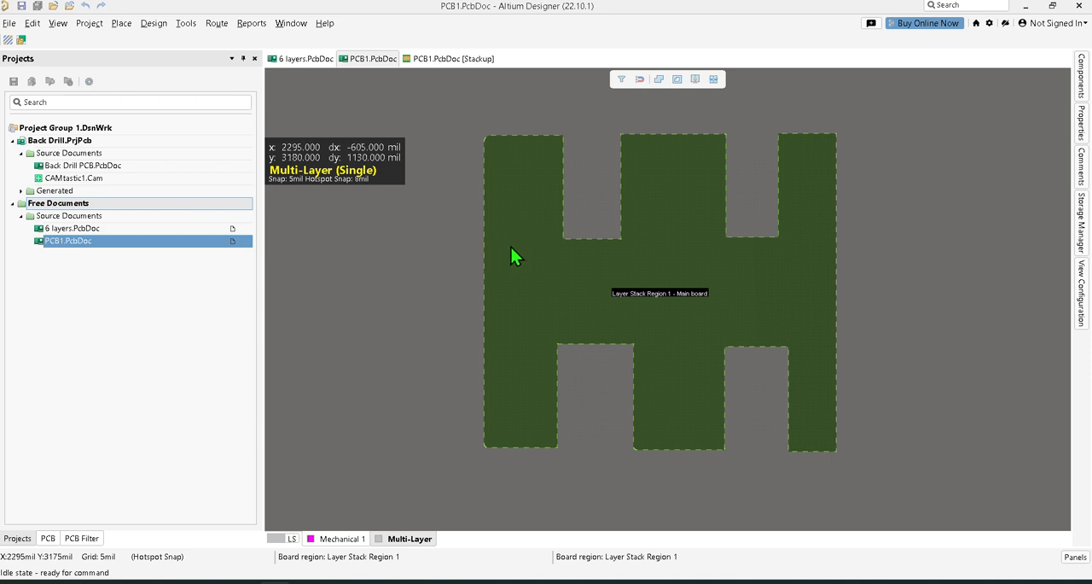
key(3)
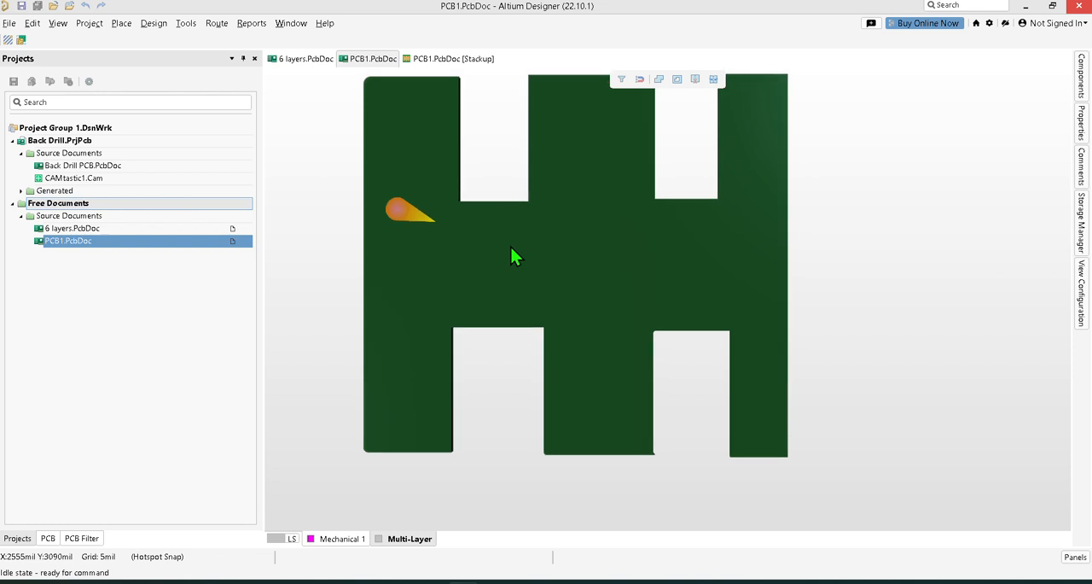
key(1)
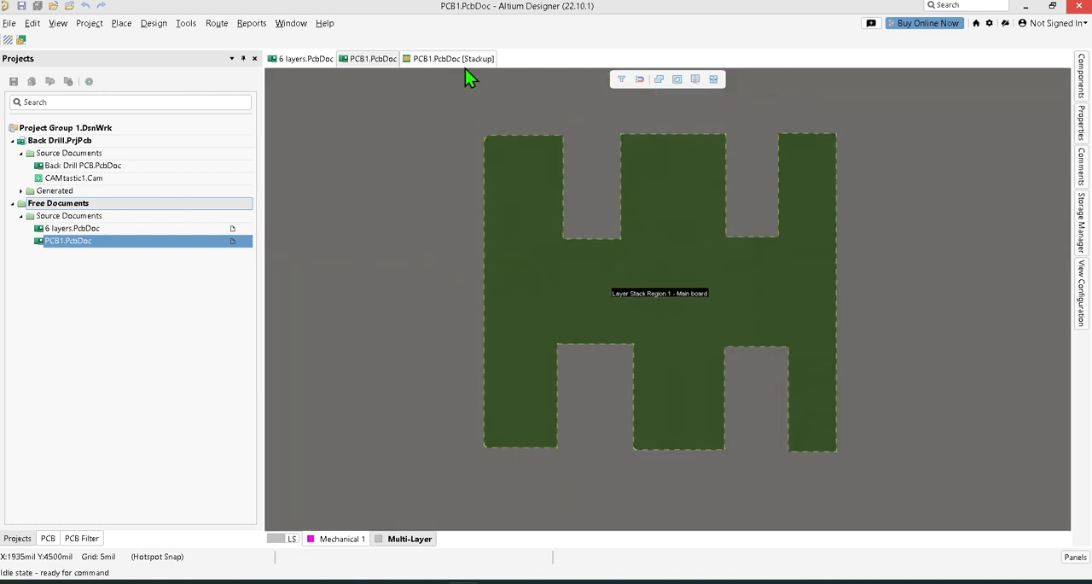
Start a Slice Board Region line at the inner lower-left corner of the first upper notch and switch it to any-angle placement.
click(155, 26)
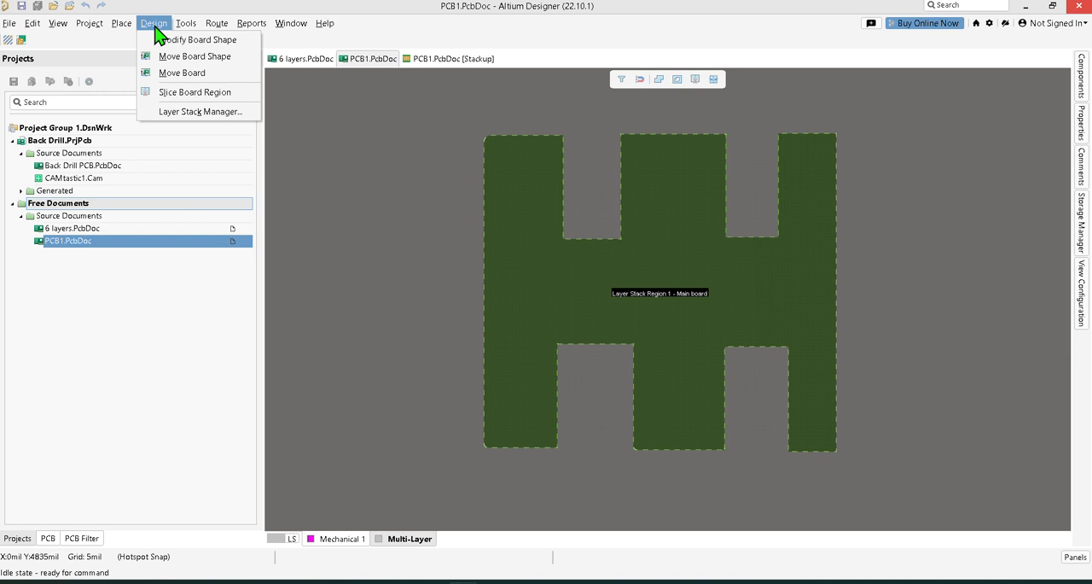
key(Escape)
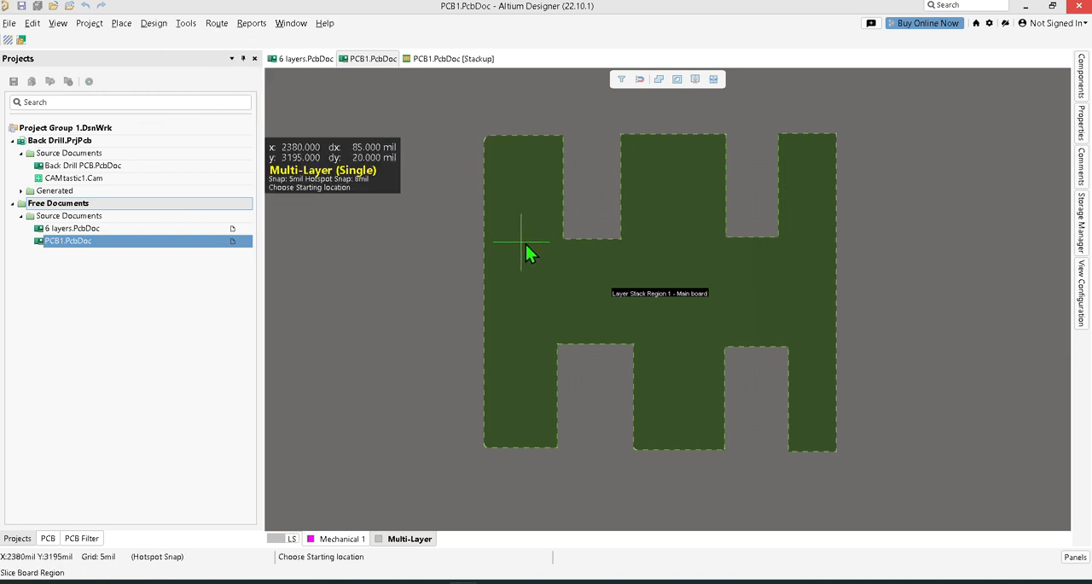
ctrl+scroll(559, 252, up, 3)
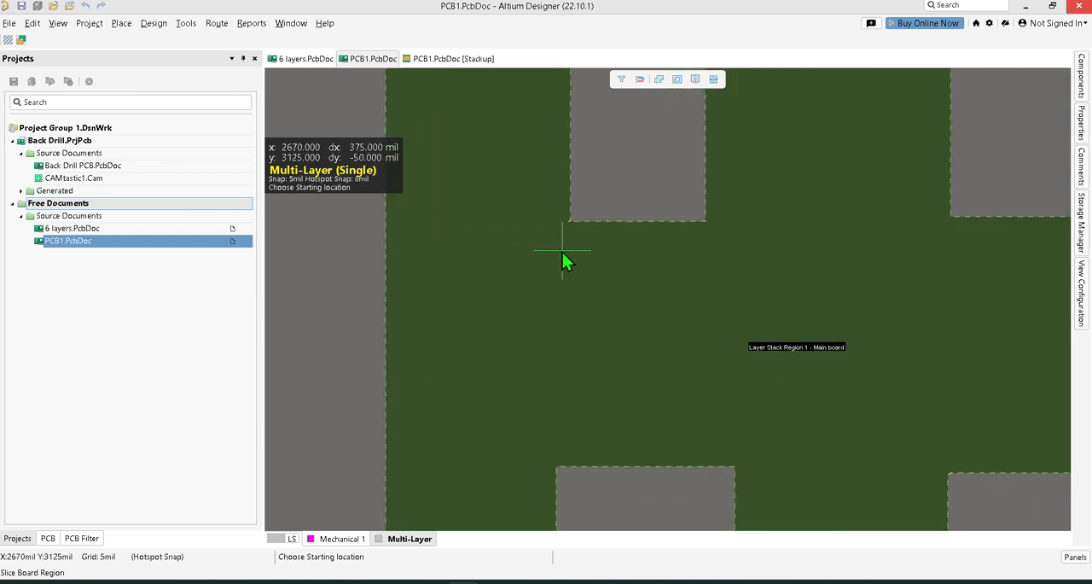
ctrl+scroll(565, 256, up, 3)
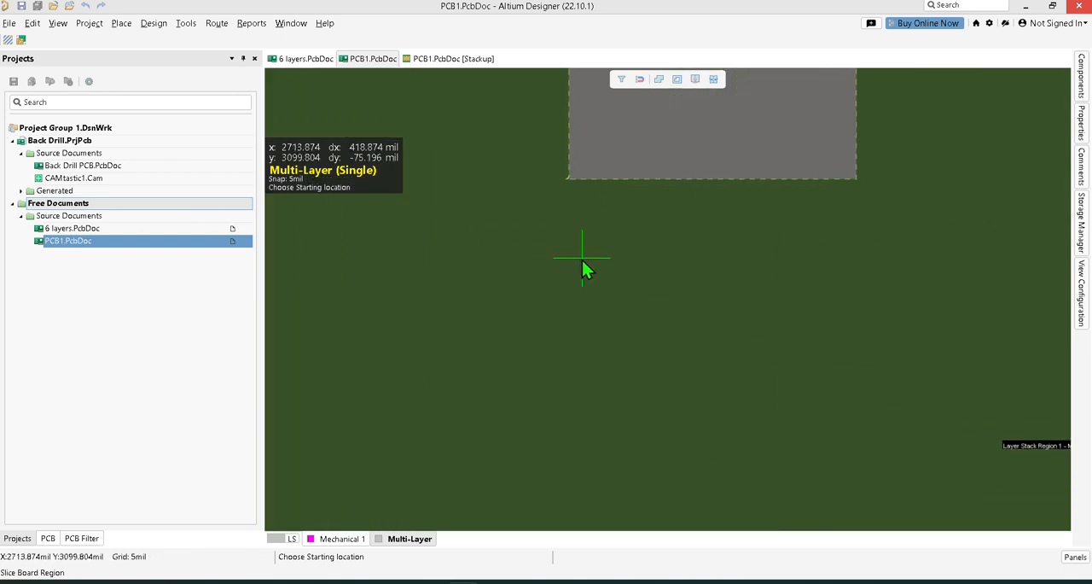
ctrl+scroll(582, 264, up, 1)
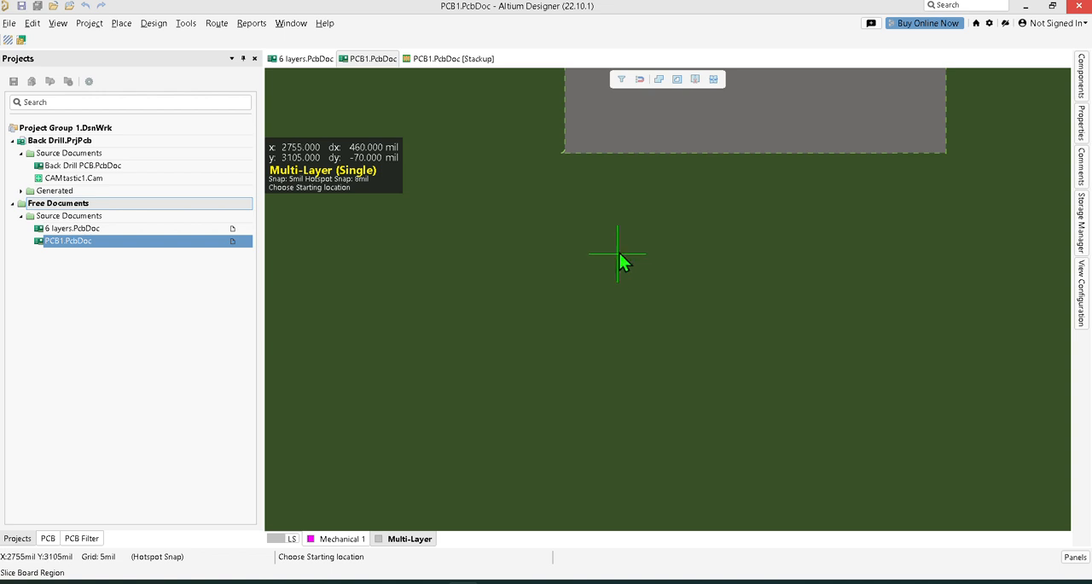
click(563, 154)
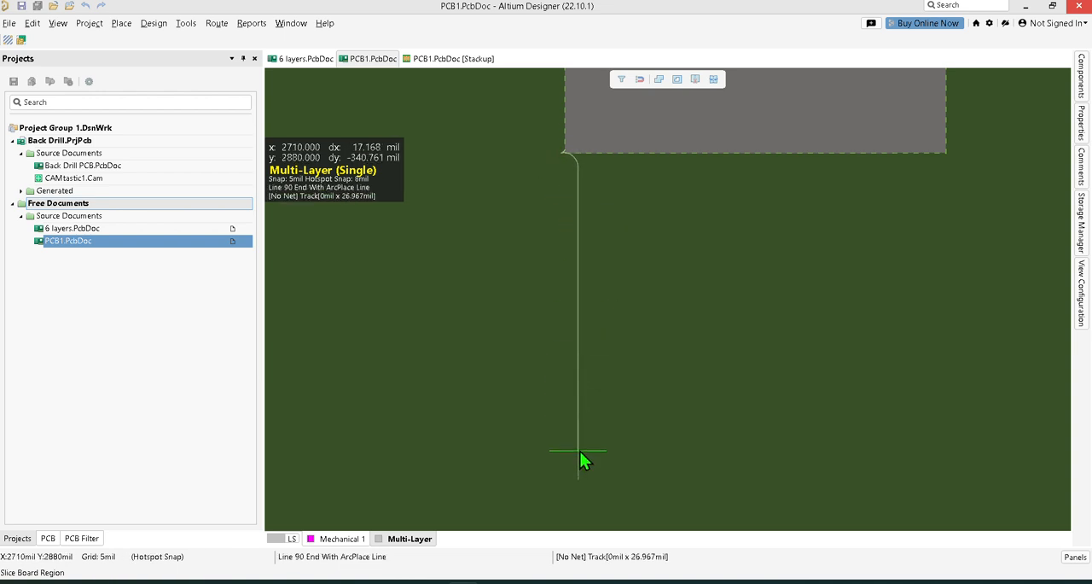
key(shift+space)
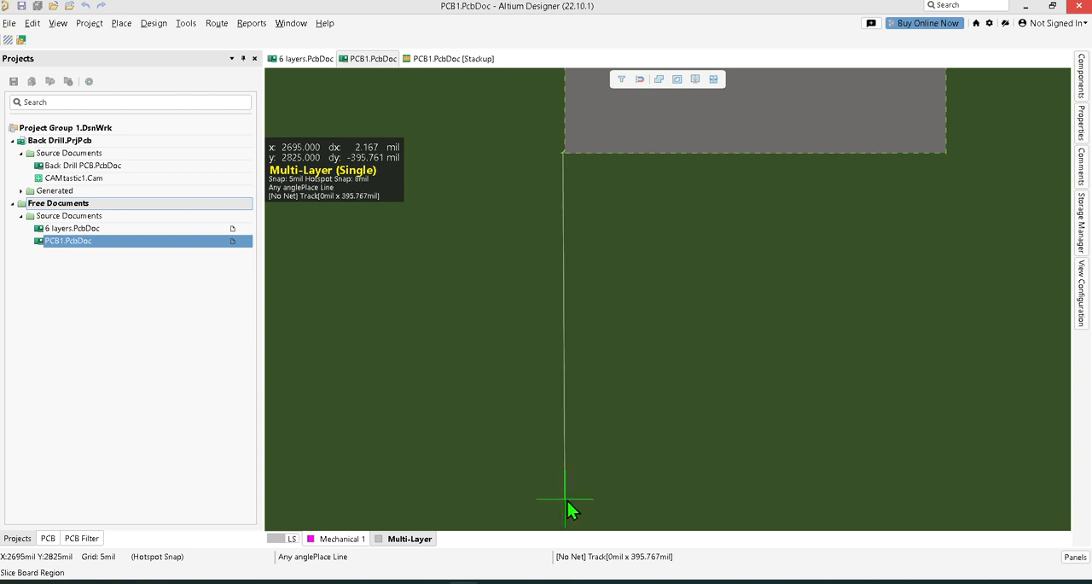
scroll(569, 495, down, 3)
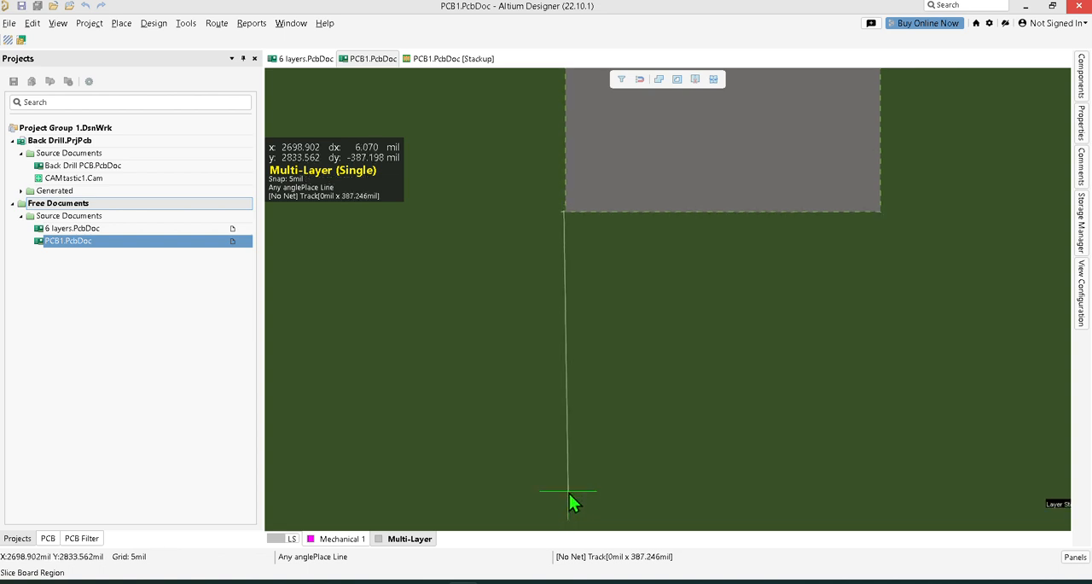
scroll(569, 493, down, 2)
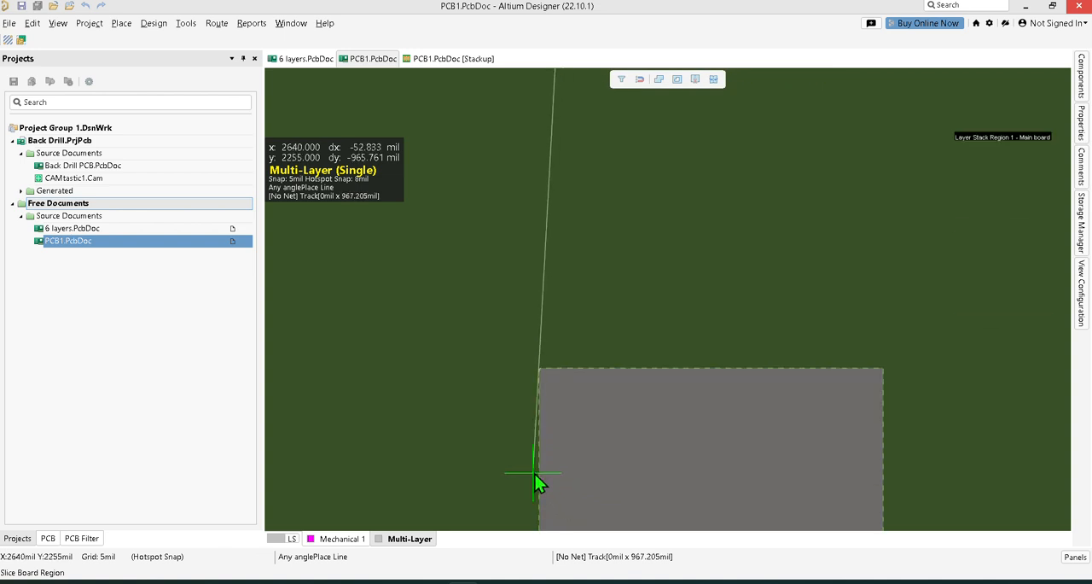
scroll(536, 483, down, 5)
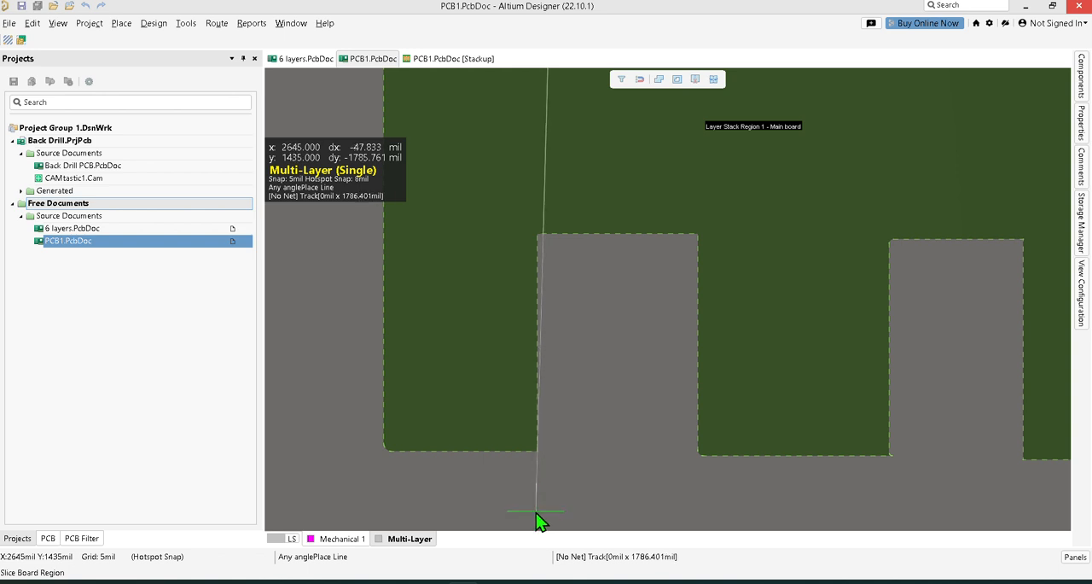
click(536, 513)
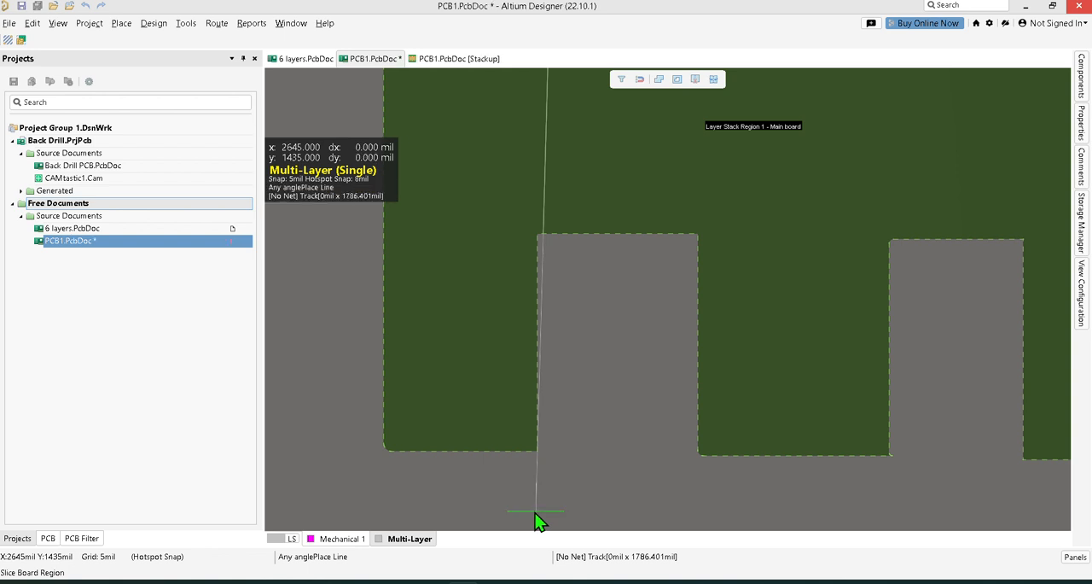
click(309, 509)
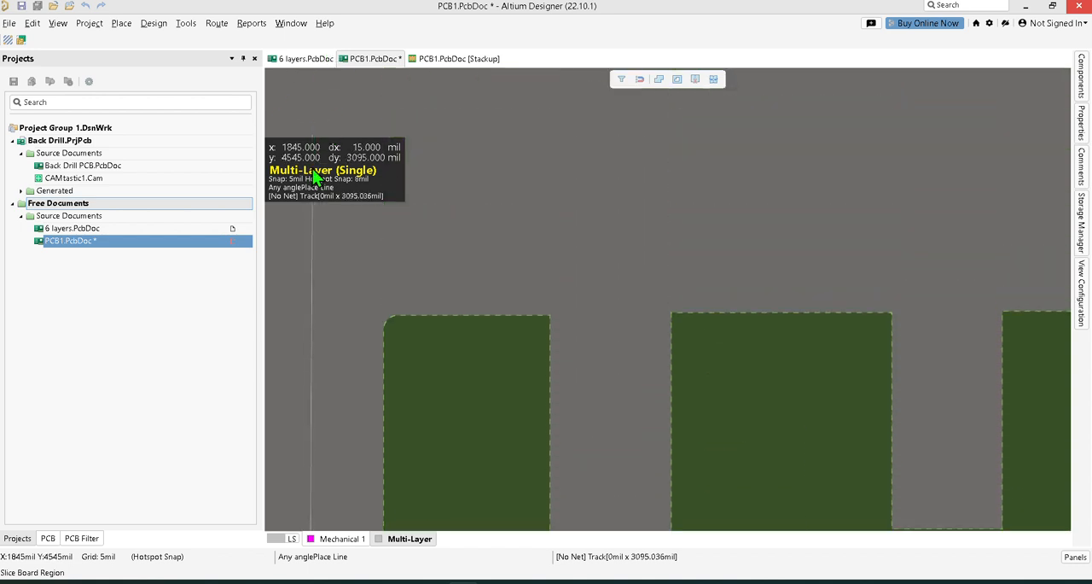
click(305, 259)
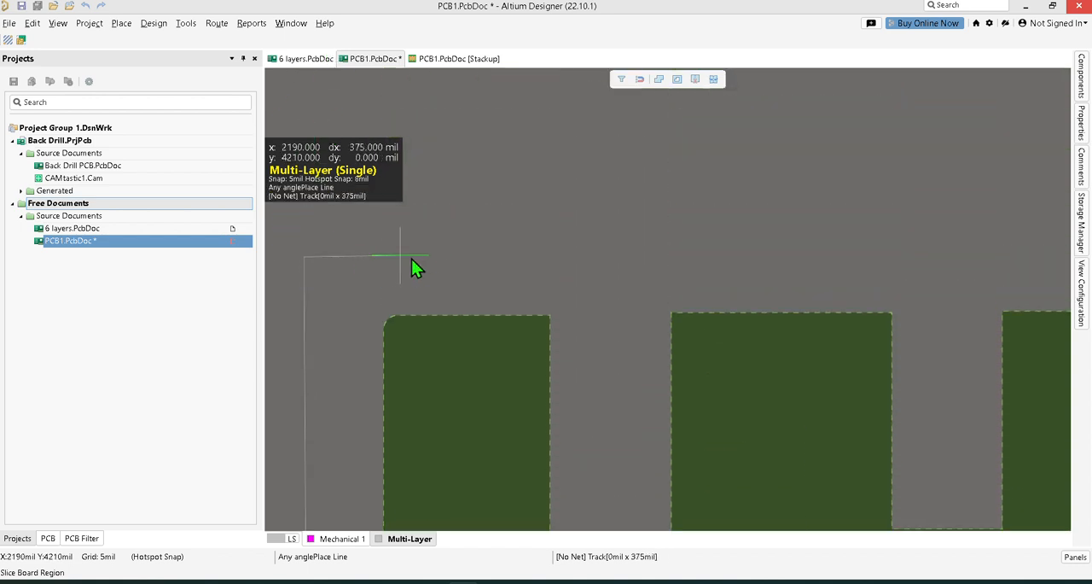
click(554, 255)
scroll(555, 381, down, 3)
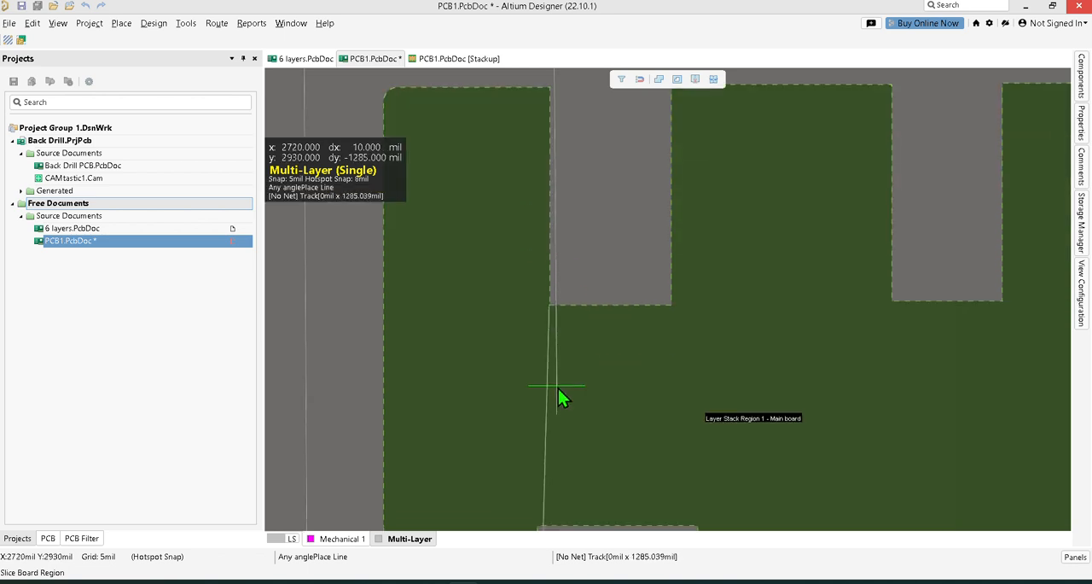
click(552, 305)
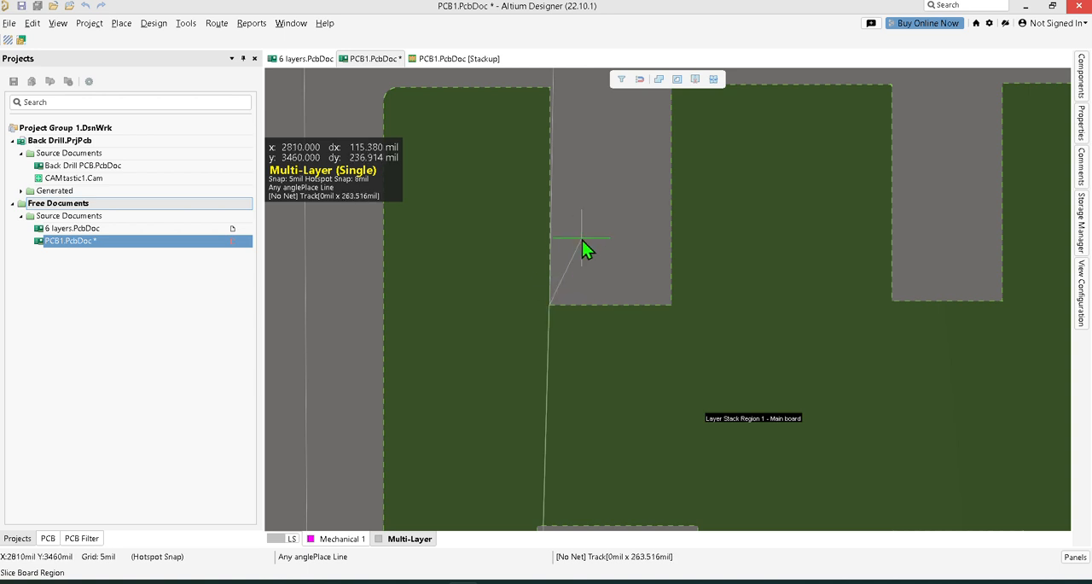
ctrl+scroll(577, 261, up, 3)
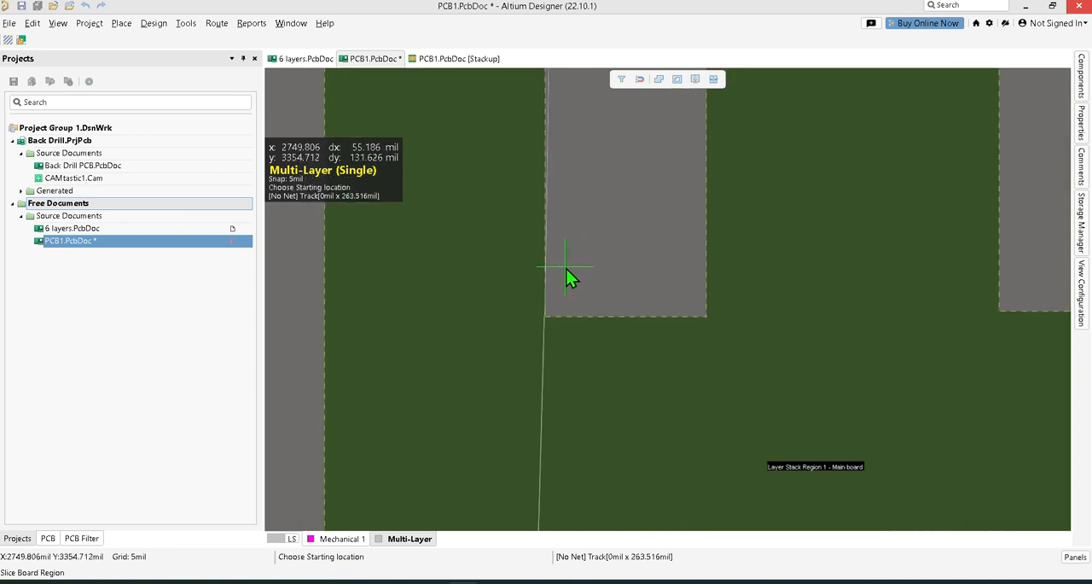
ctrl+scroll(580, 256, down, 3)
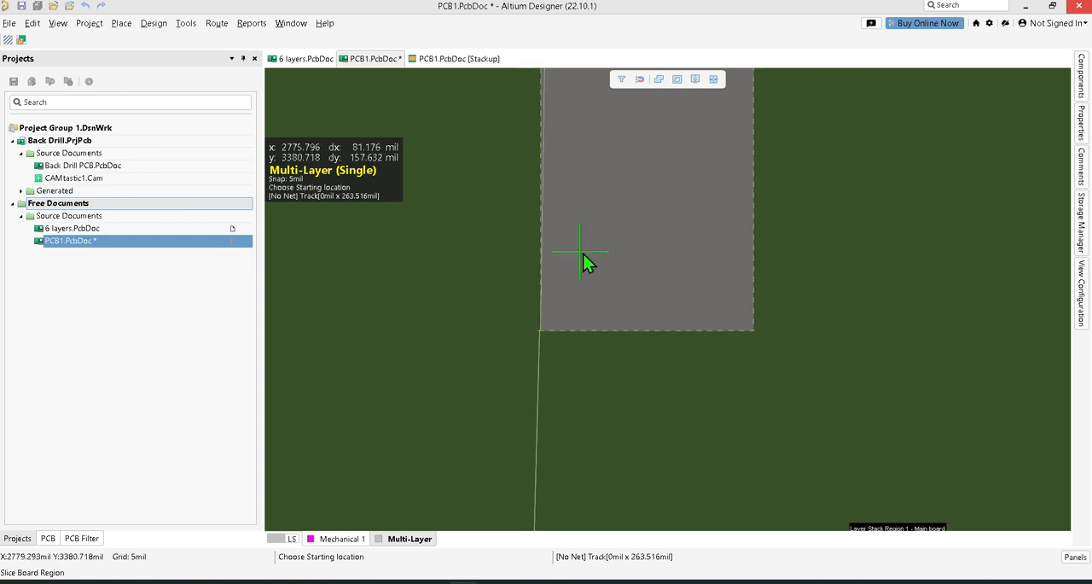
right_click(606, 191)
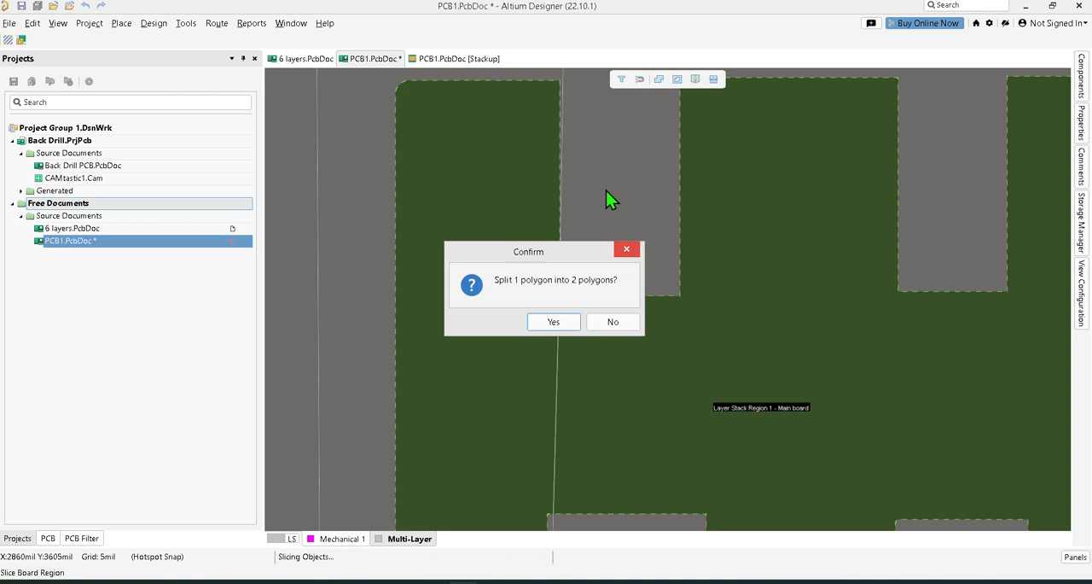
click(629, 251)
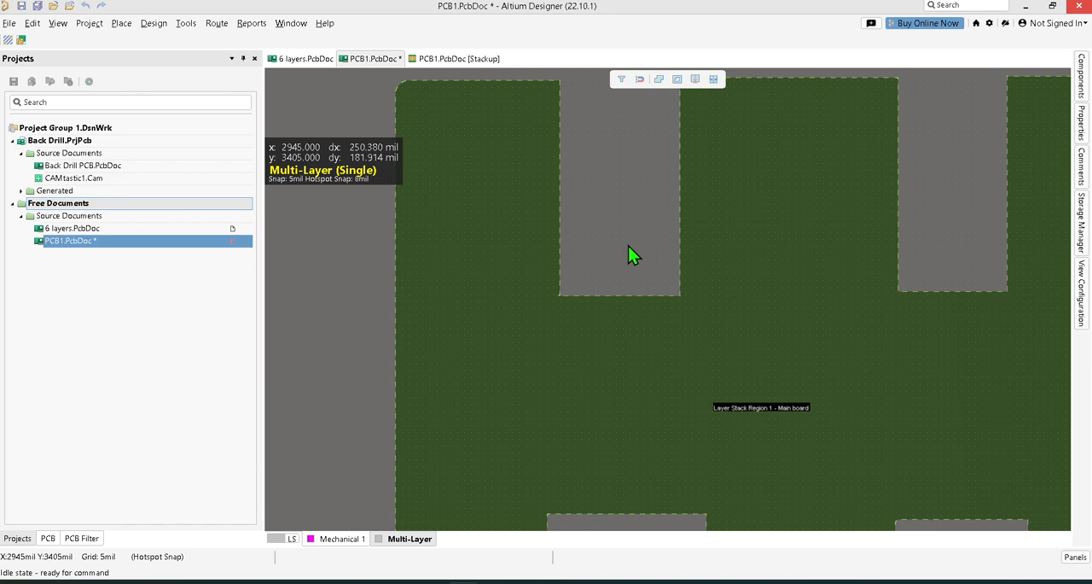
Draw a board slice line from the first upper notch's lower-left corner down along the first lower notch's left edge to below the board.
click(155, 24)
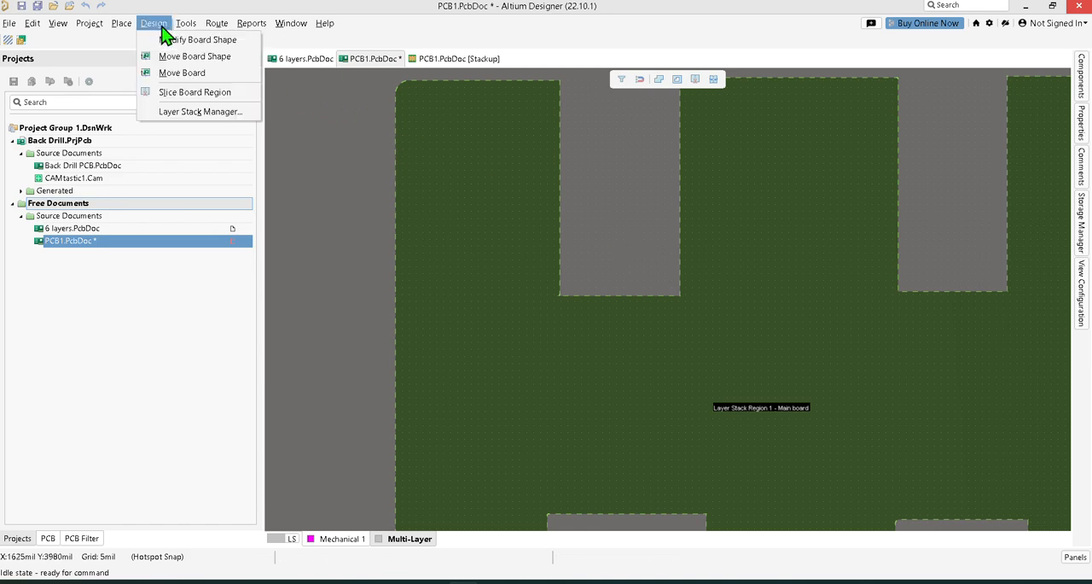
click(201, 94)
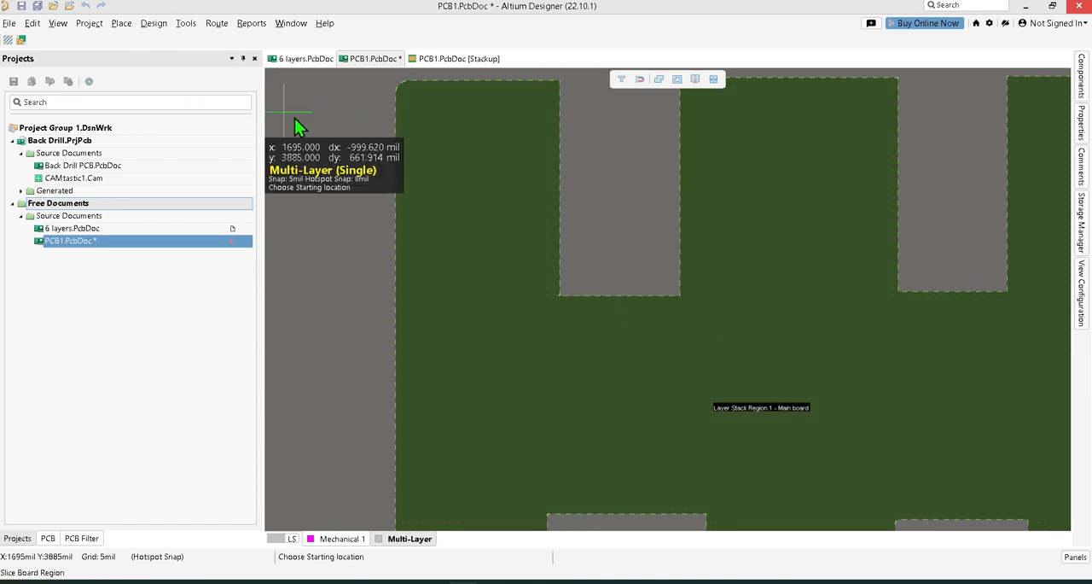
click(560, 296)
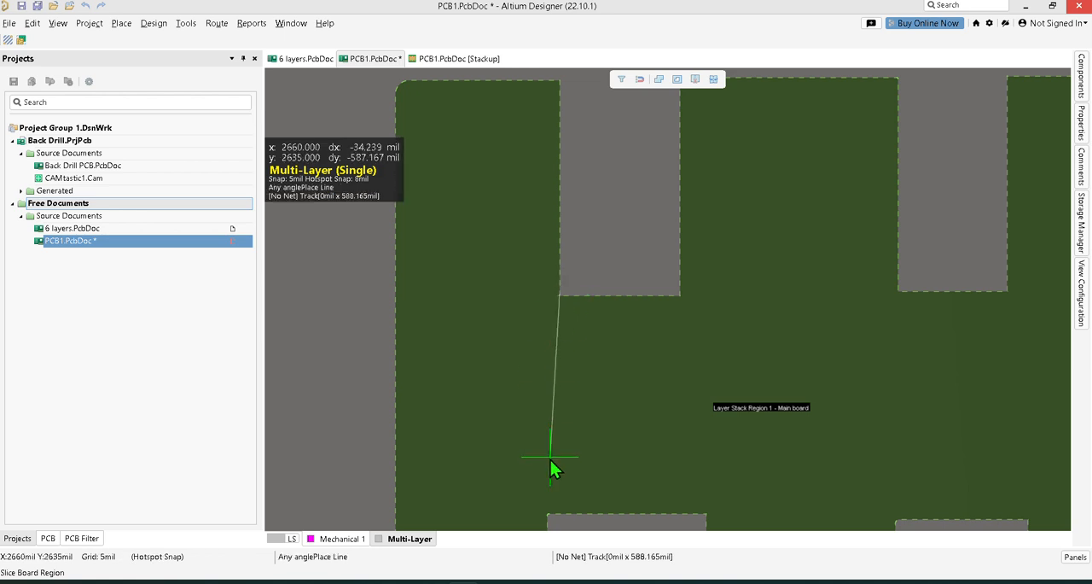
scroll(553, 460, down, 3)
scroll(550, 478, down, 3)
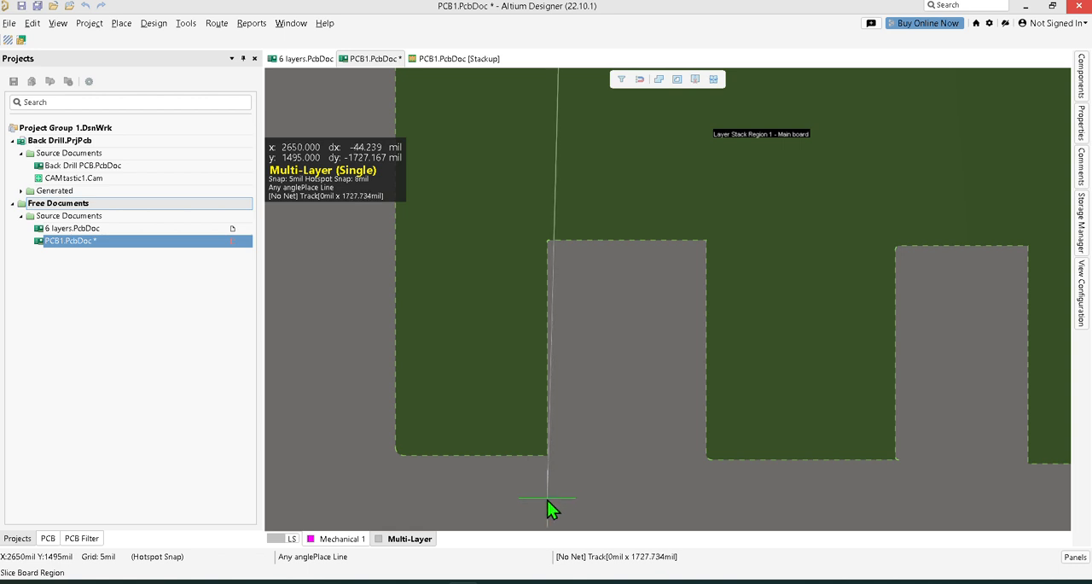
click(547, 501)
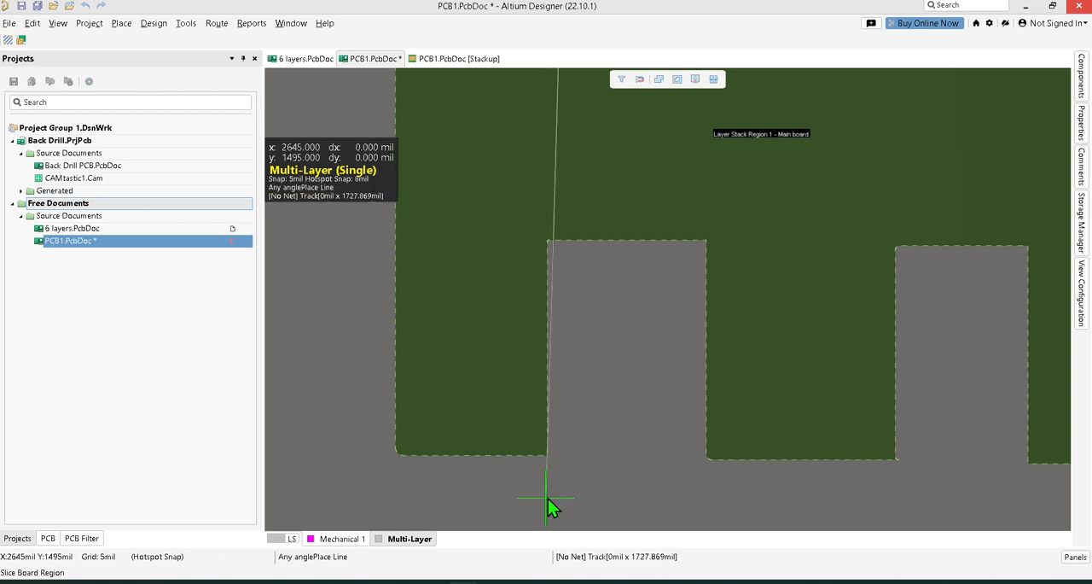
Close the slice outline around the board's left arm back to its starting corner and accept splitting one polygon into two.
click(327, 499)
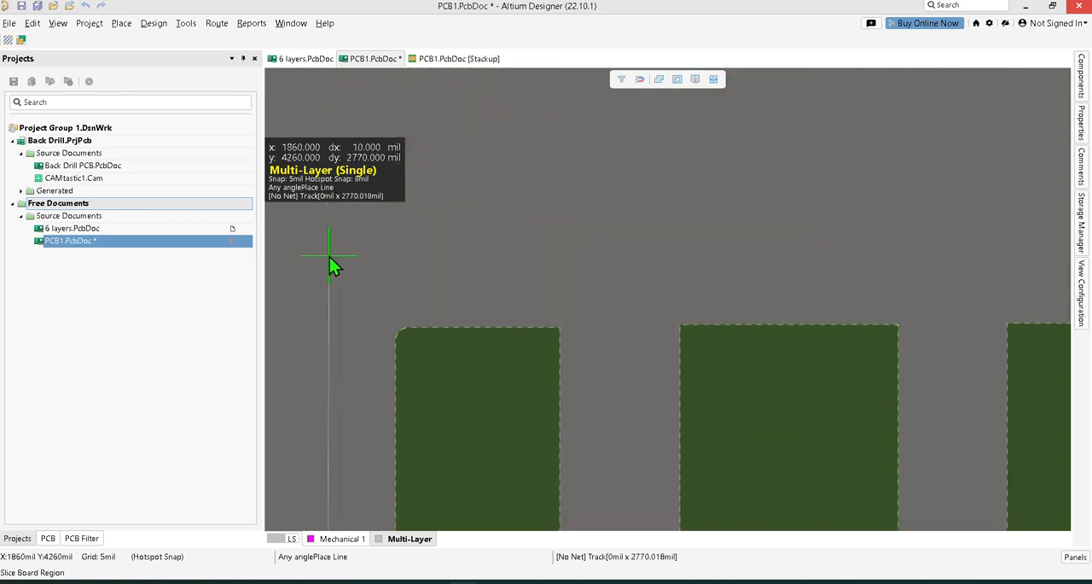
click(329, 265)
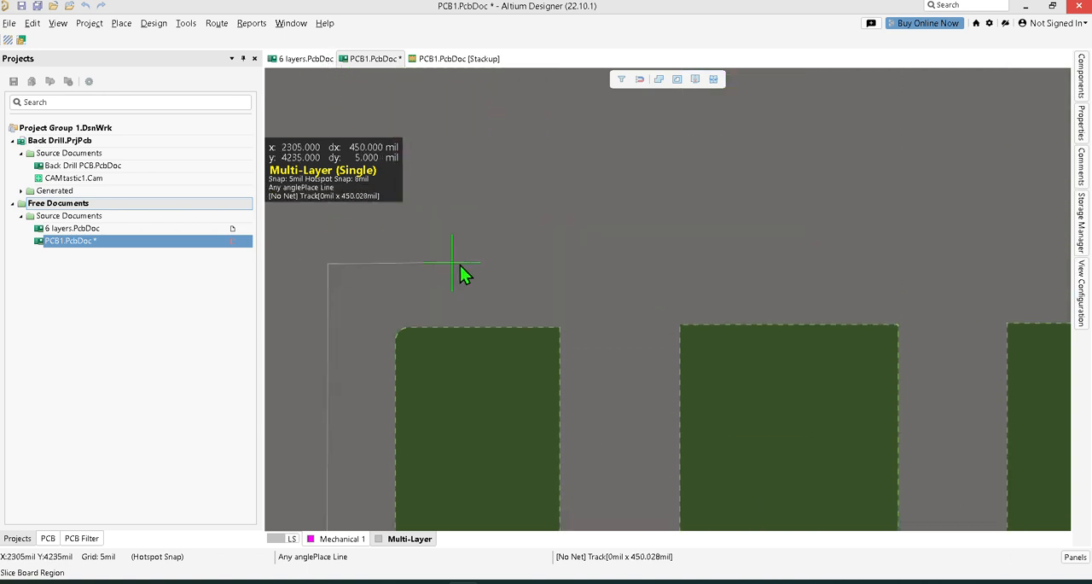
click(571, 266)
scroll(570, 341, down, 3)
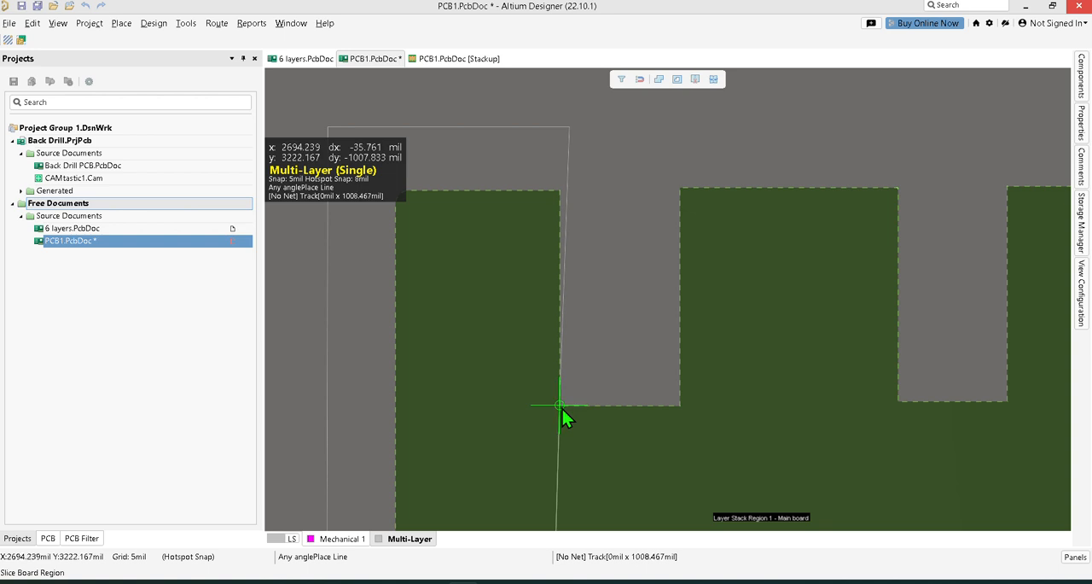
click(560, 406)
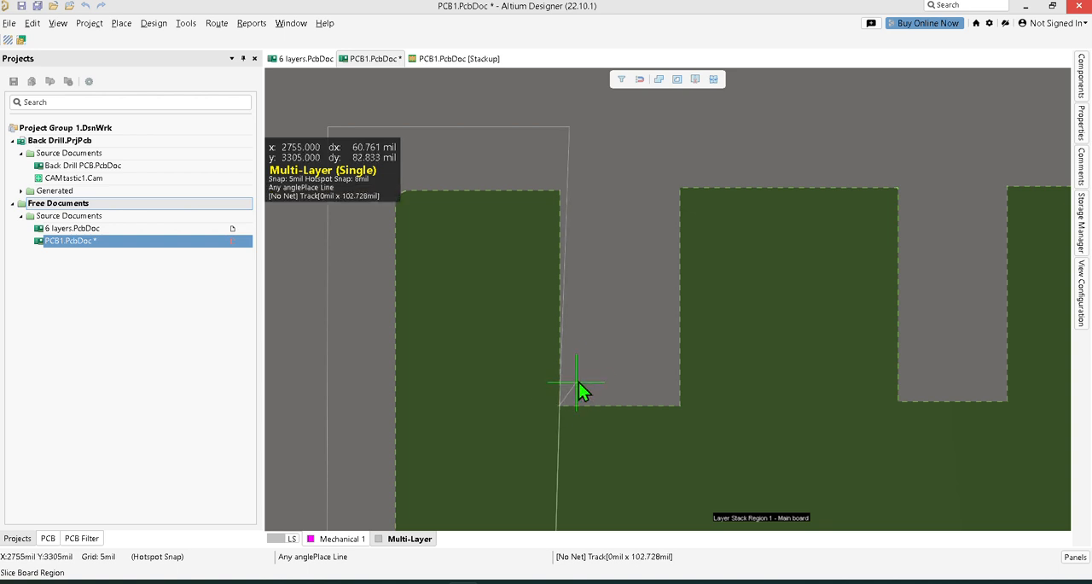
right_click(594, 358)
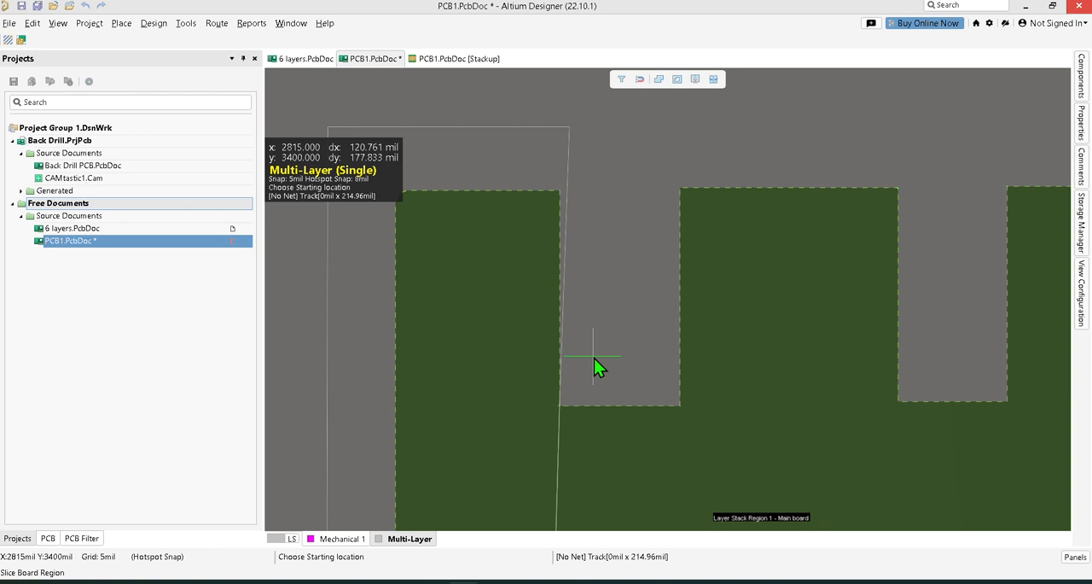
right_click(594, 365)
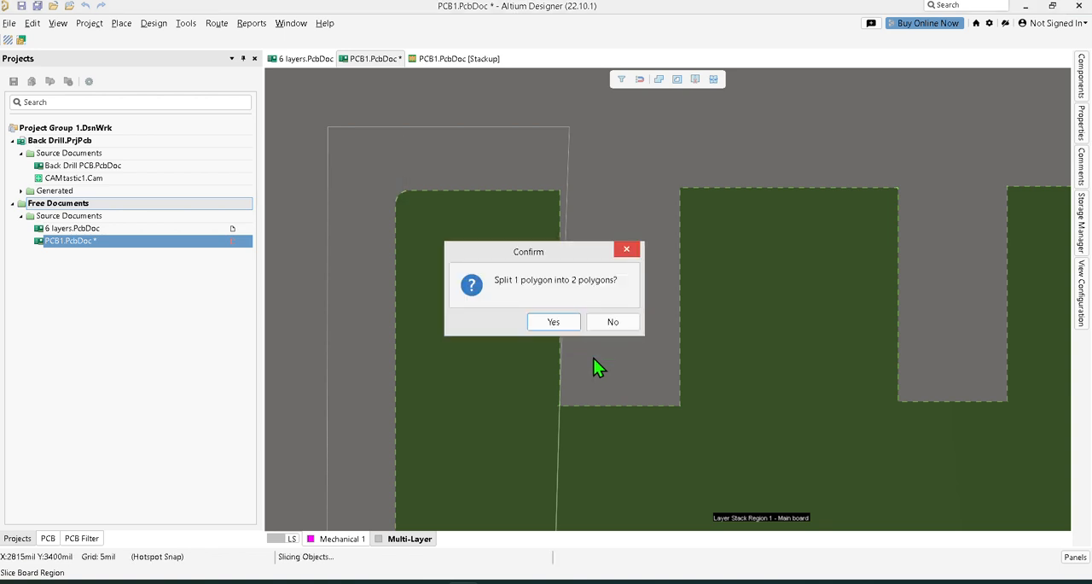
click(554, 322)
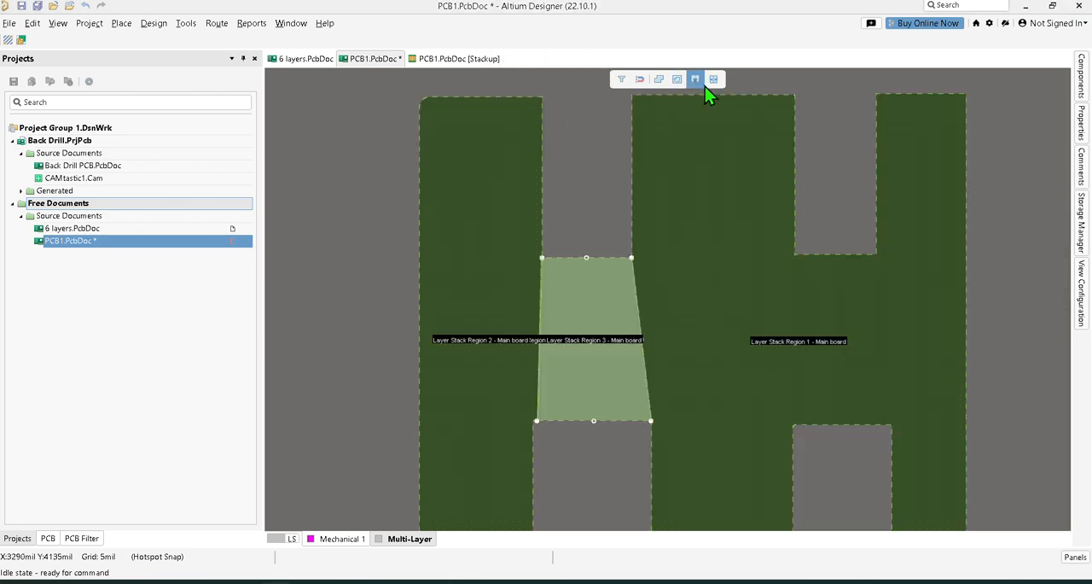
Slice the board from the second upper notch's lower-left corner down to the second lower notch's upper-left corner, accepting the split into two polygons.
click(695, 79)
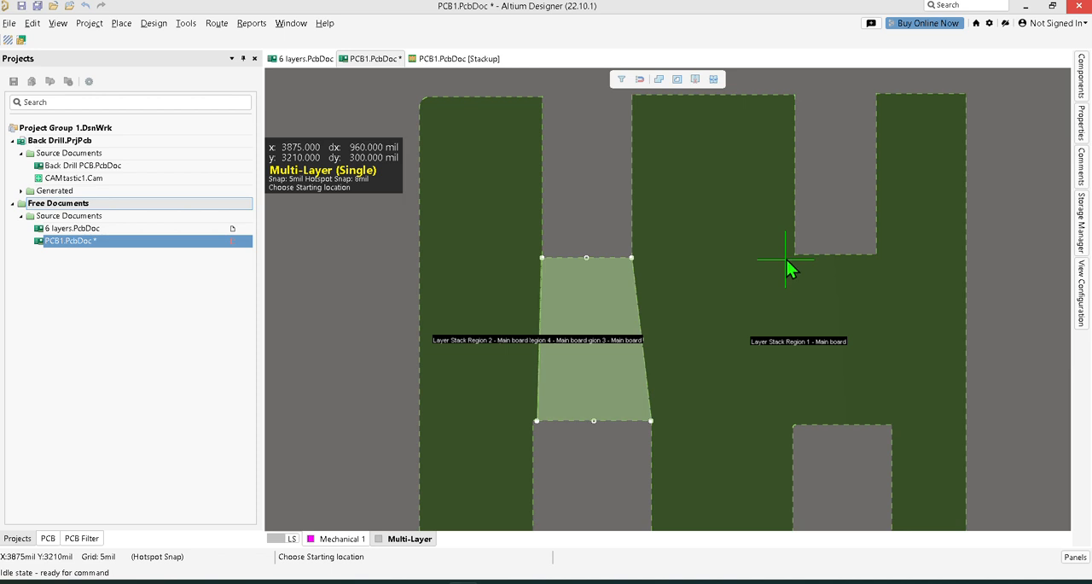
scroll(627, 260, up, 2)
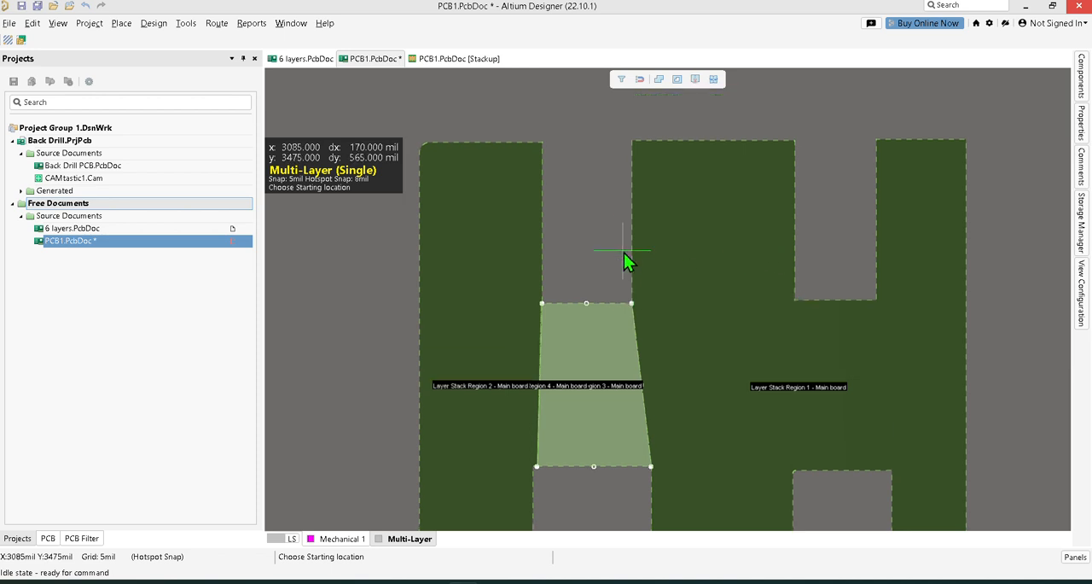
scroll(830, 316, down, 2)
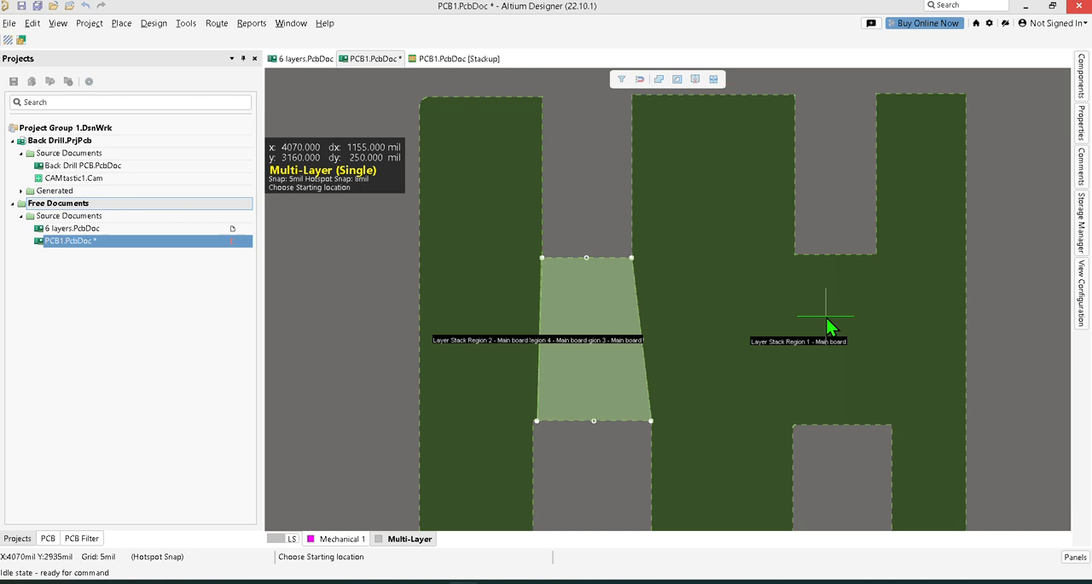
click(794, 254)
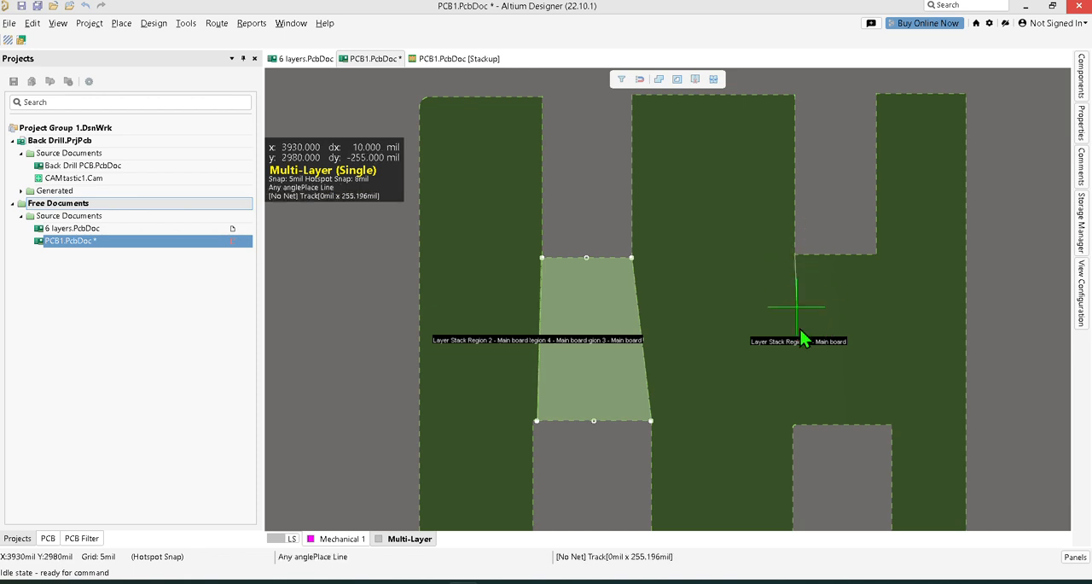
click(795, 428)
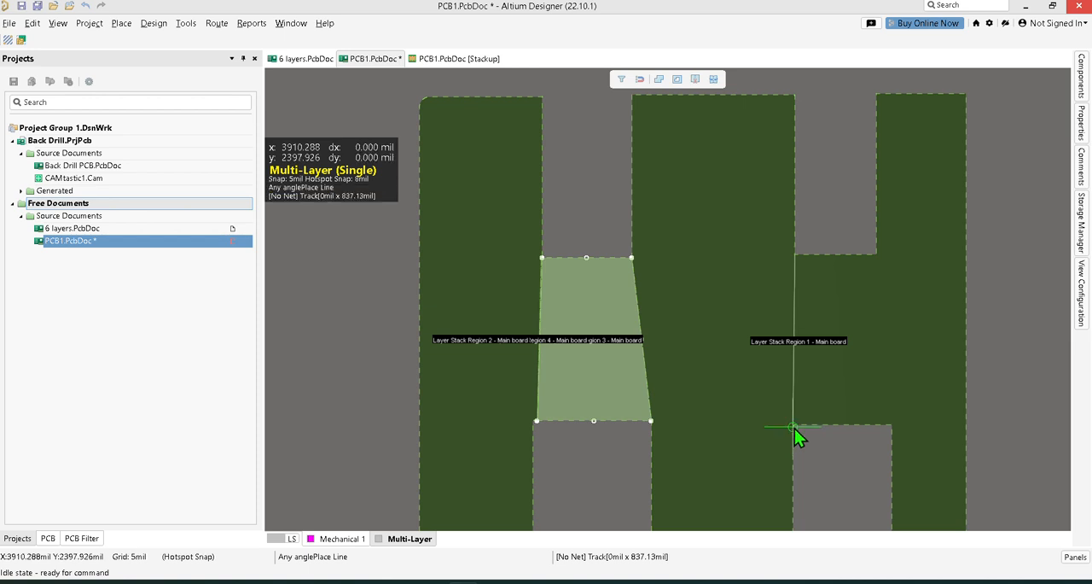
right_click(814, 441)
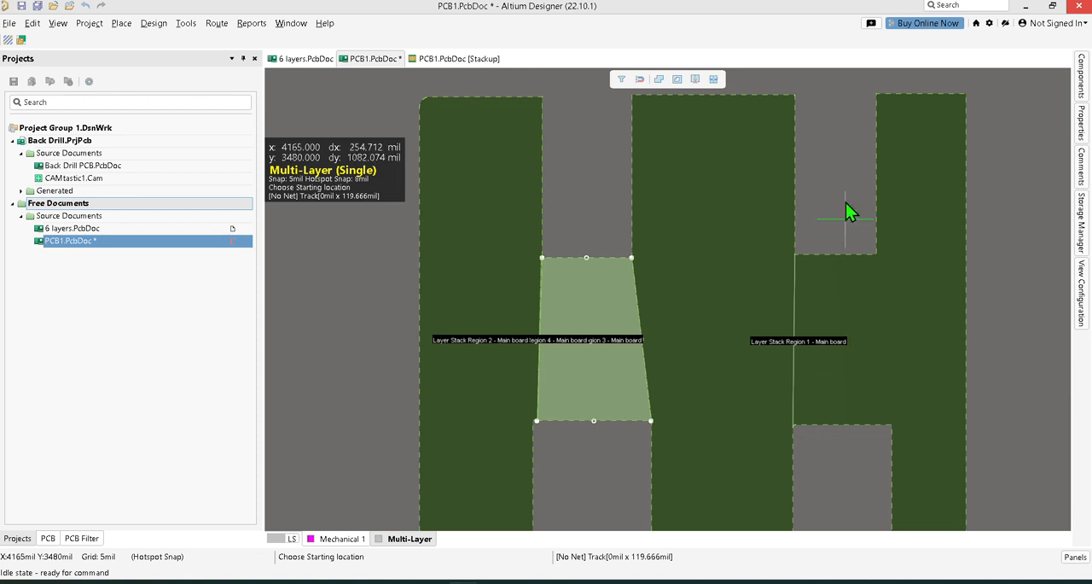
right_click(827, 157)
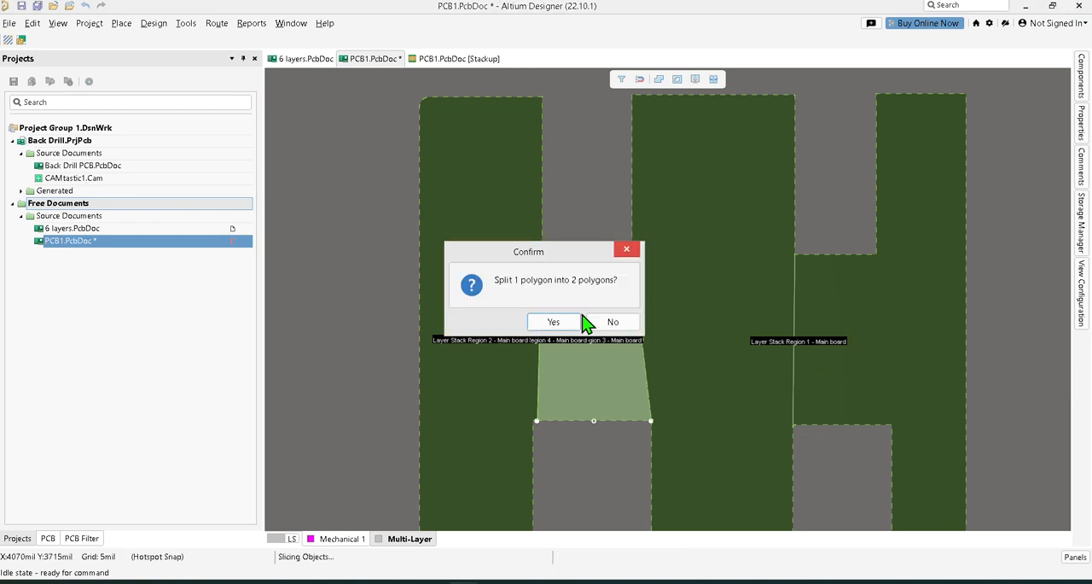
click(554, 323)
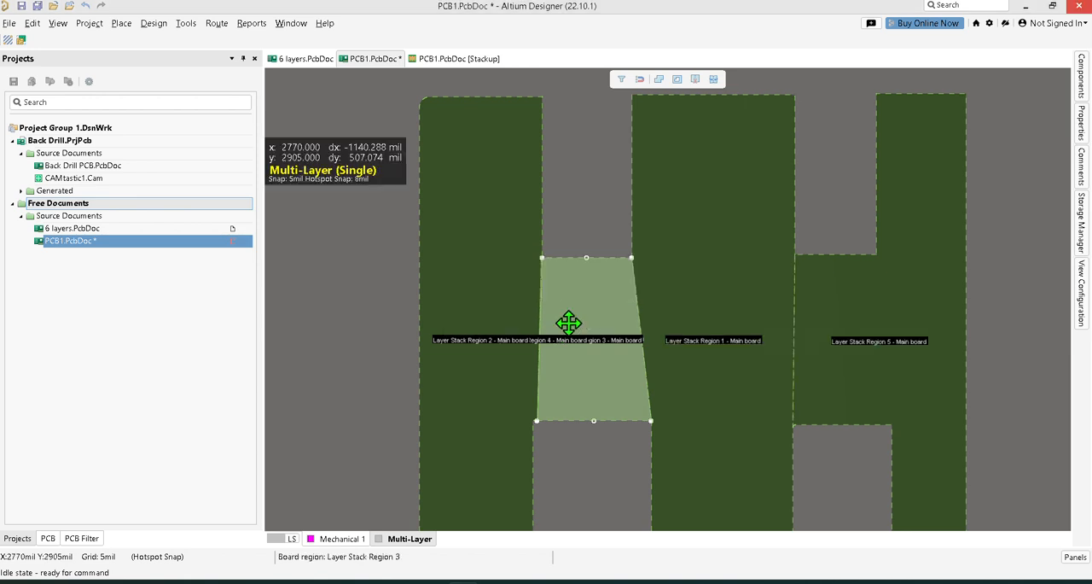
Select the board regions one after another to check how the board has been divided.
click(744, 325)
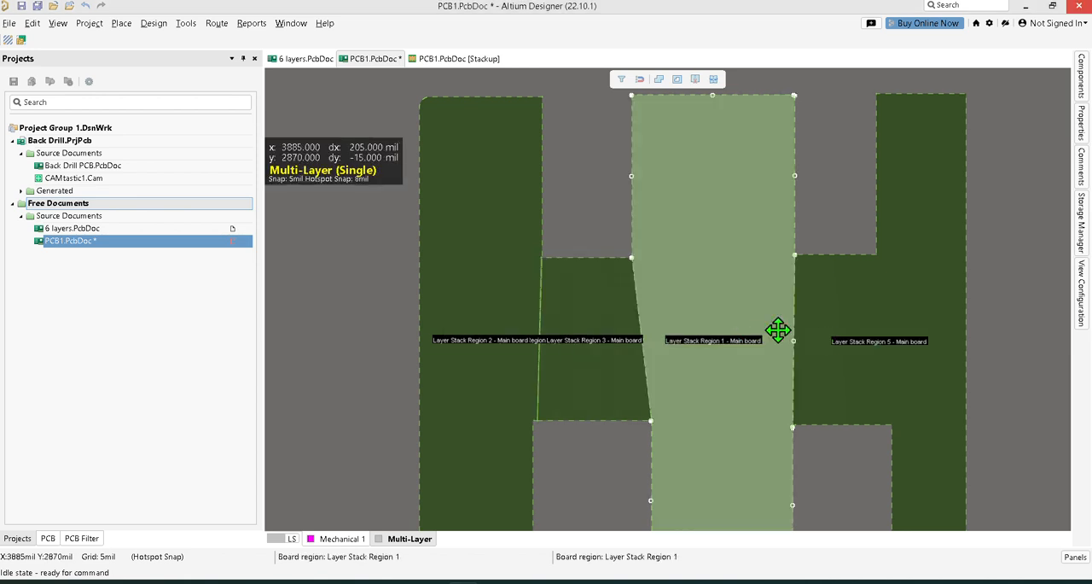
click(609, 337)
click(492, 326)
click(555, 328)
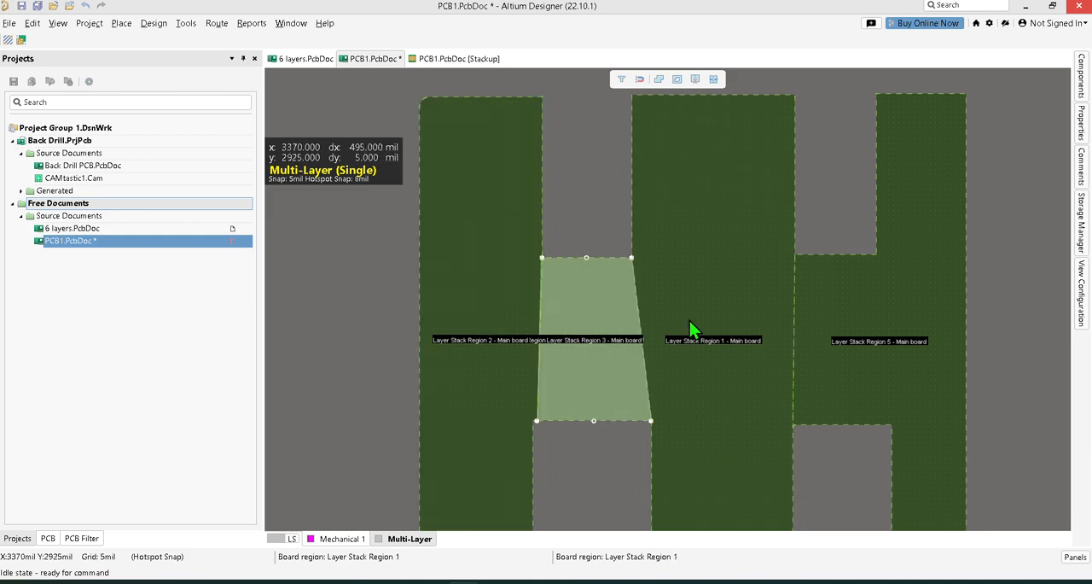
click(692, 324)
click(849, 311)
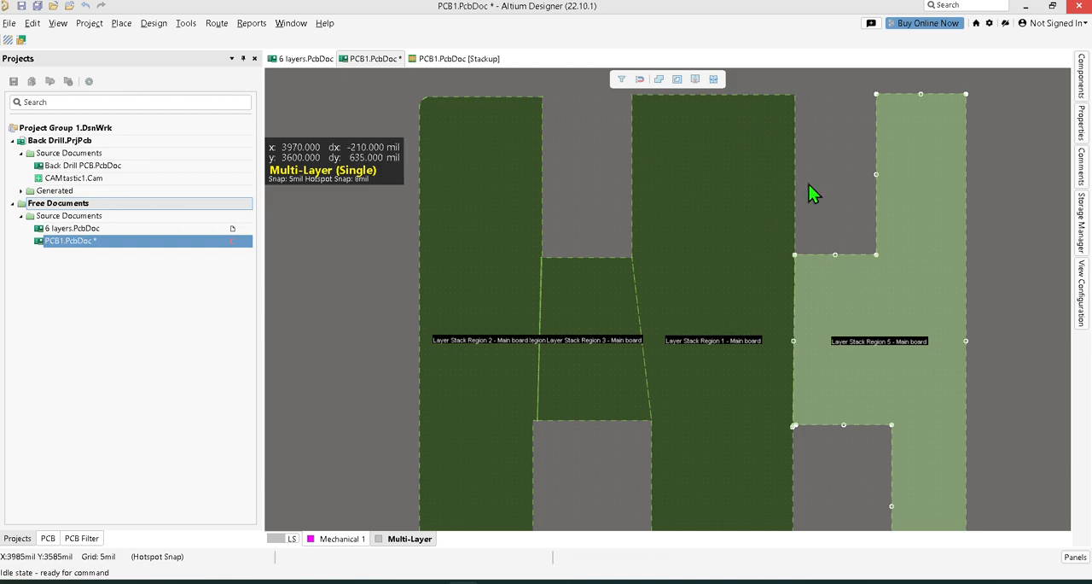
Slice around the second bridge from the second upper notch's lower-right corner through the other three bridge corners, accepting the split into three polygons.
click(694, 80)
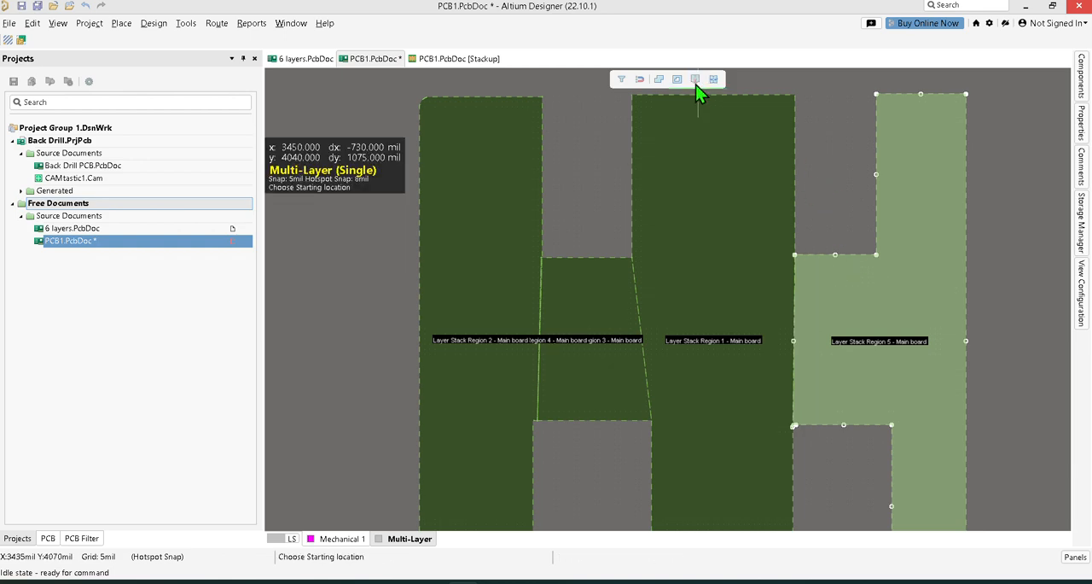
click(876, 254)
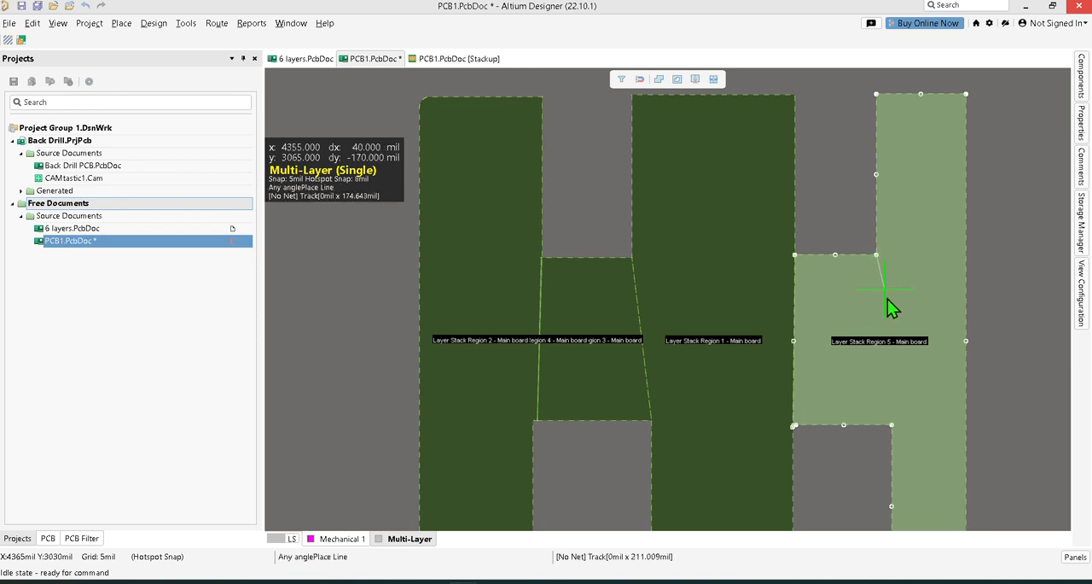
click(892, 426)
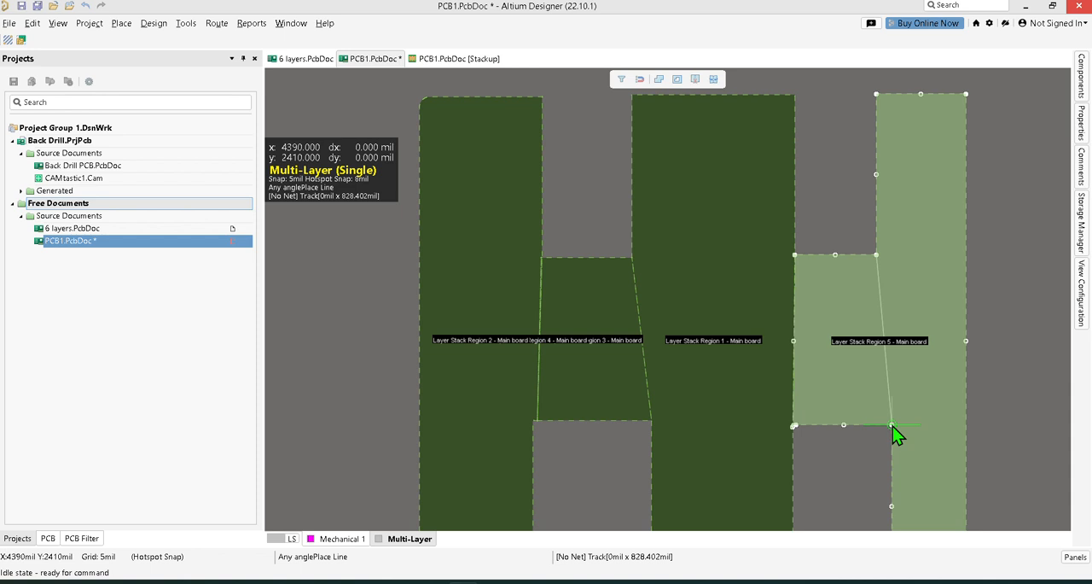
click(795, 425)
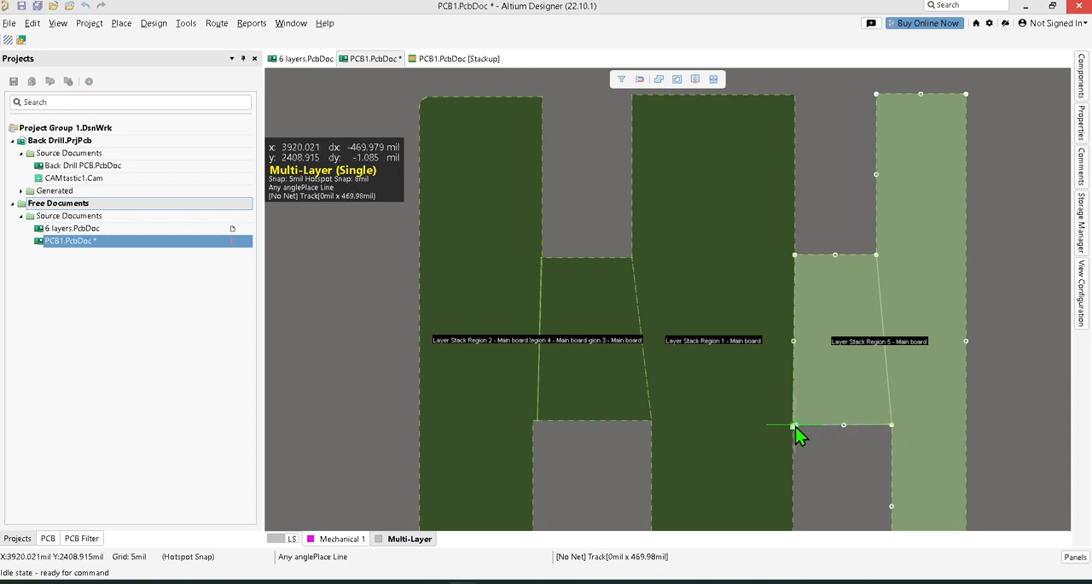
click(794, 254)
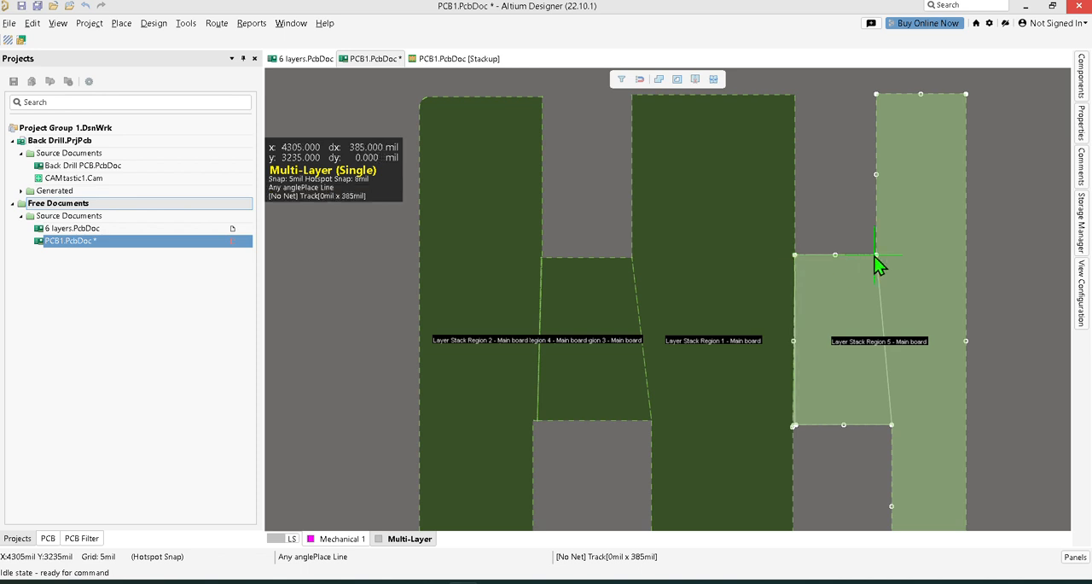
right_click(739, 249)
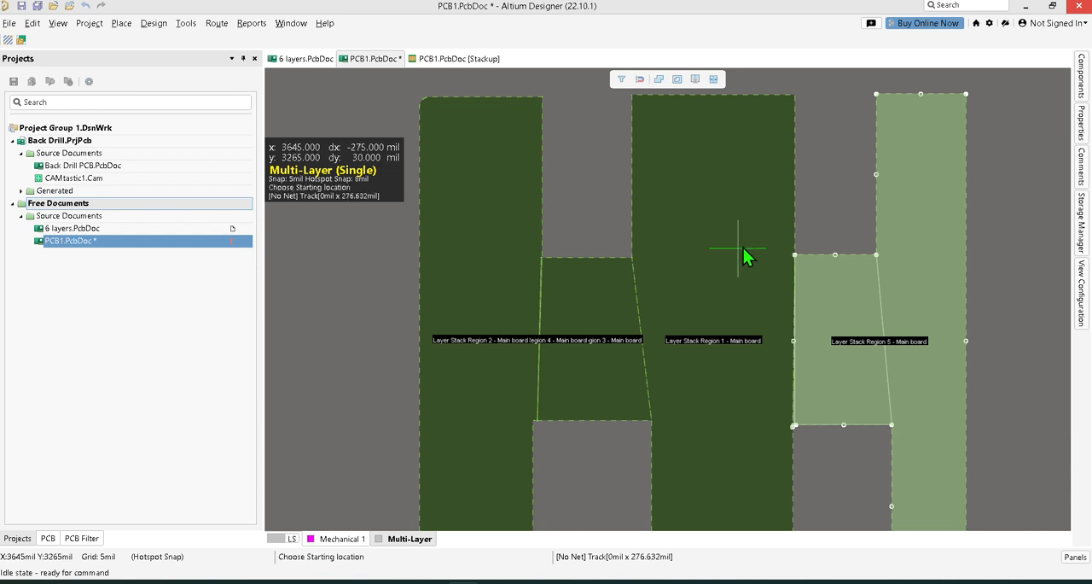
right_click(821, 189)
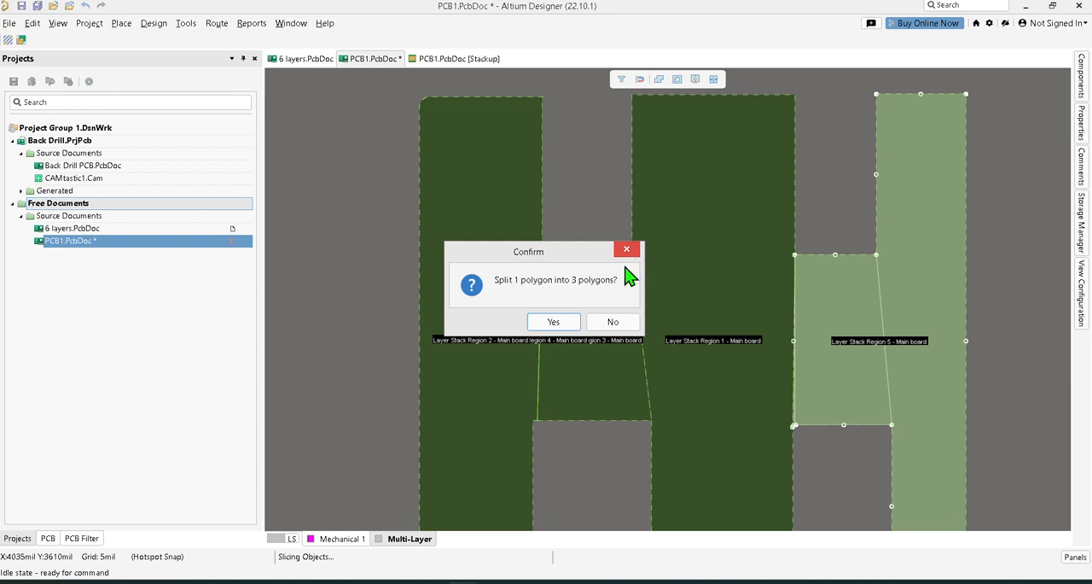
click(566, 324)
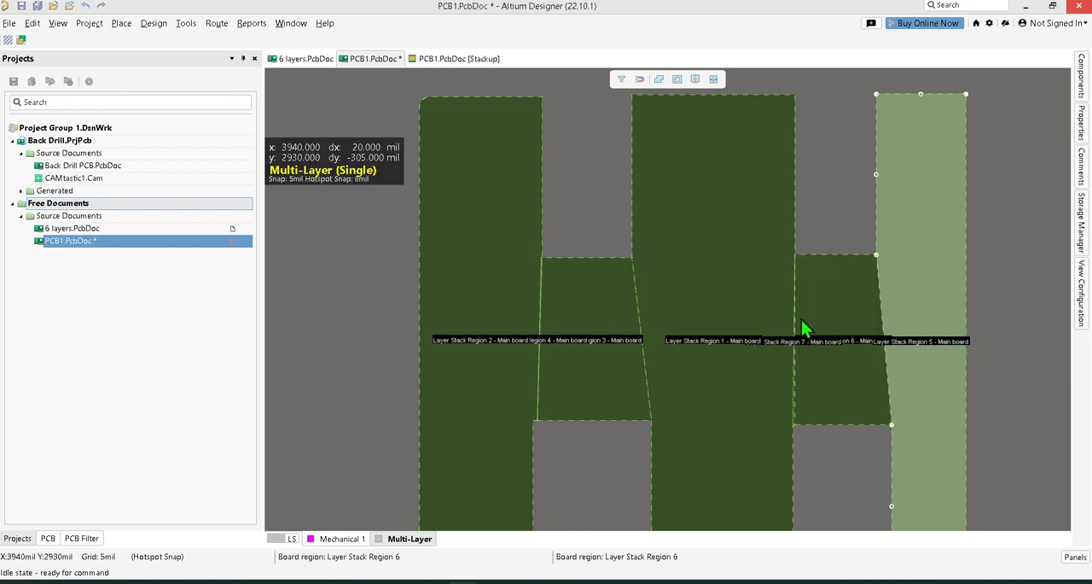
Examine the second bridge and right arm regions and the first bridge's cut edges, and view the board in 3D before returning to board planning.
click(826, 315)
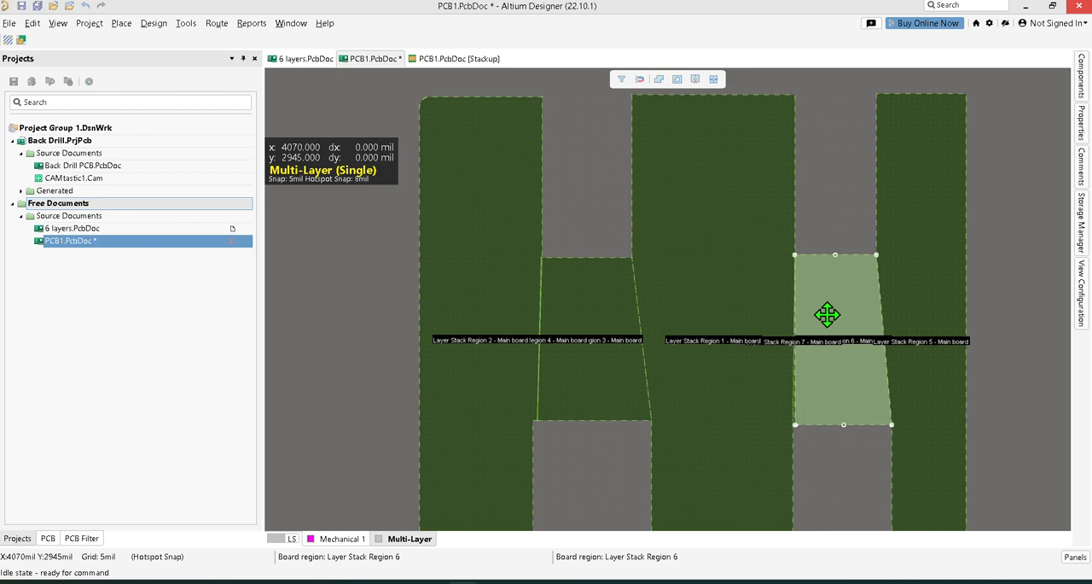
click(930, 287)
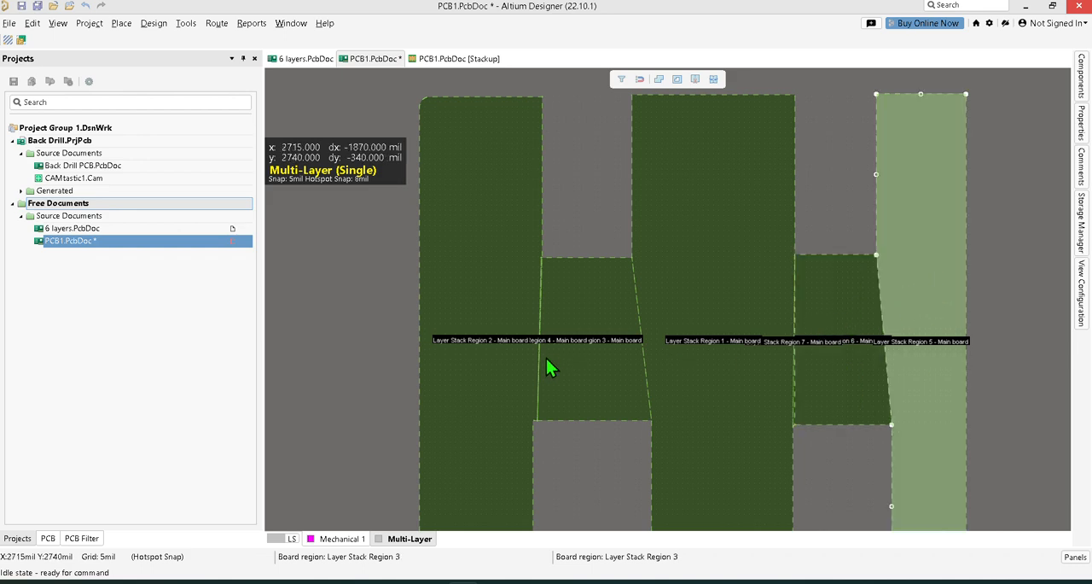
ctrl+scroll(546, 359, up, 3)
ctrl+scroll(536, 360, up, 2)
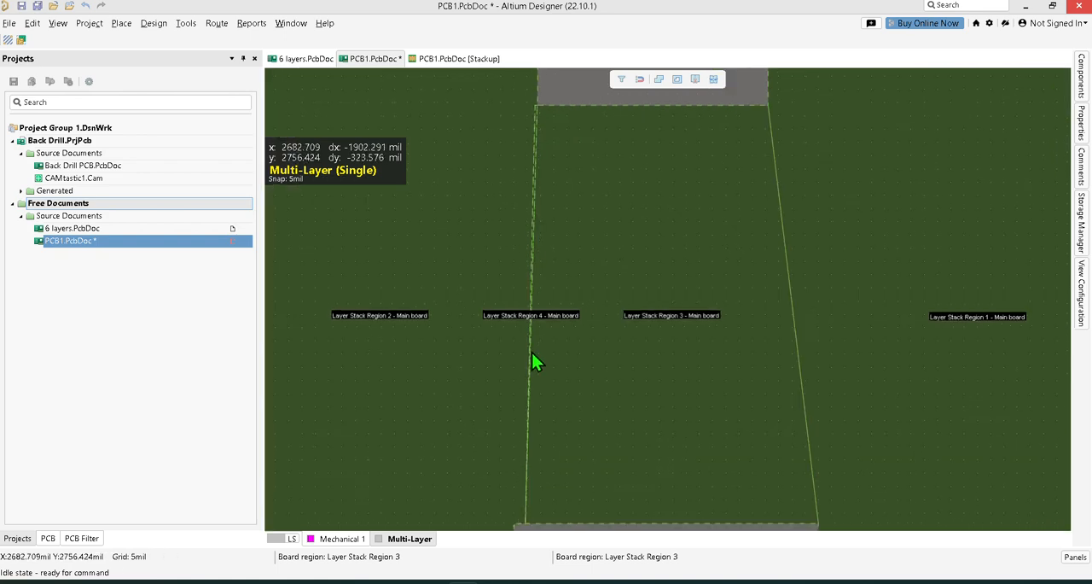
ctrl+scroll(585, 335, down, 2)
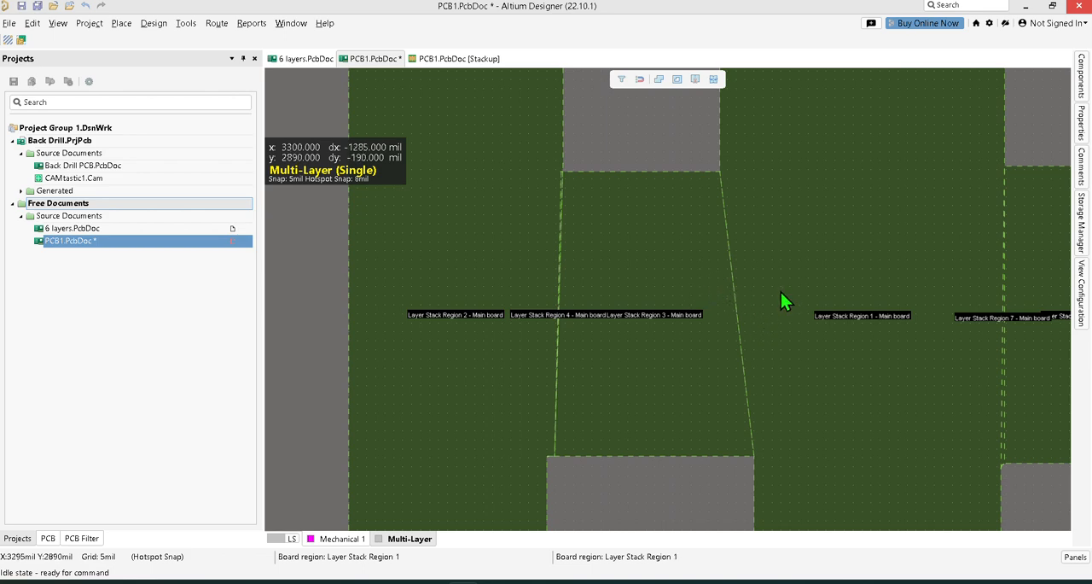
key(3)
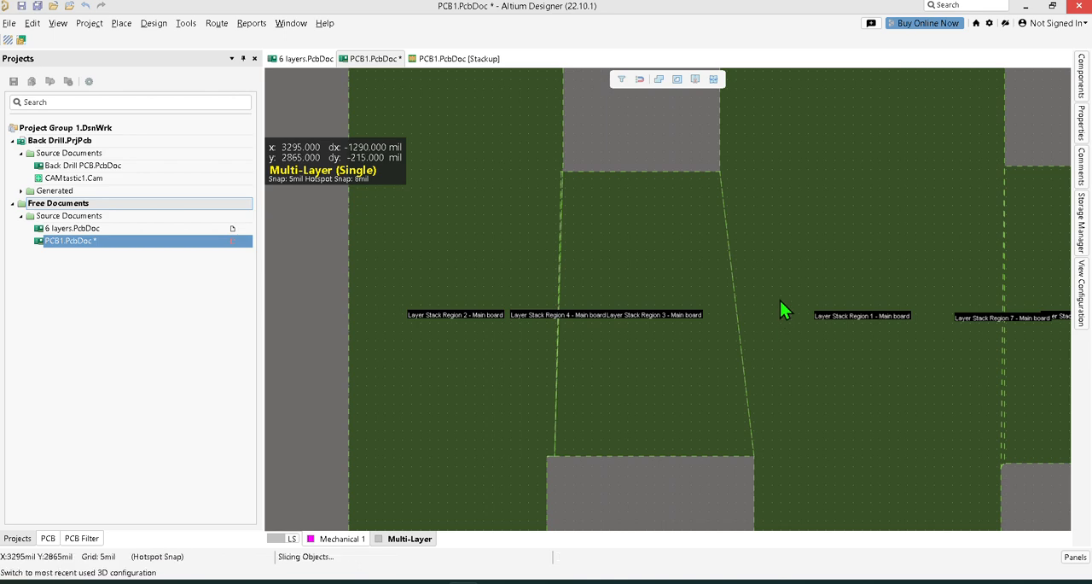
key(2)
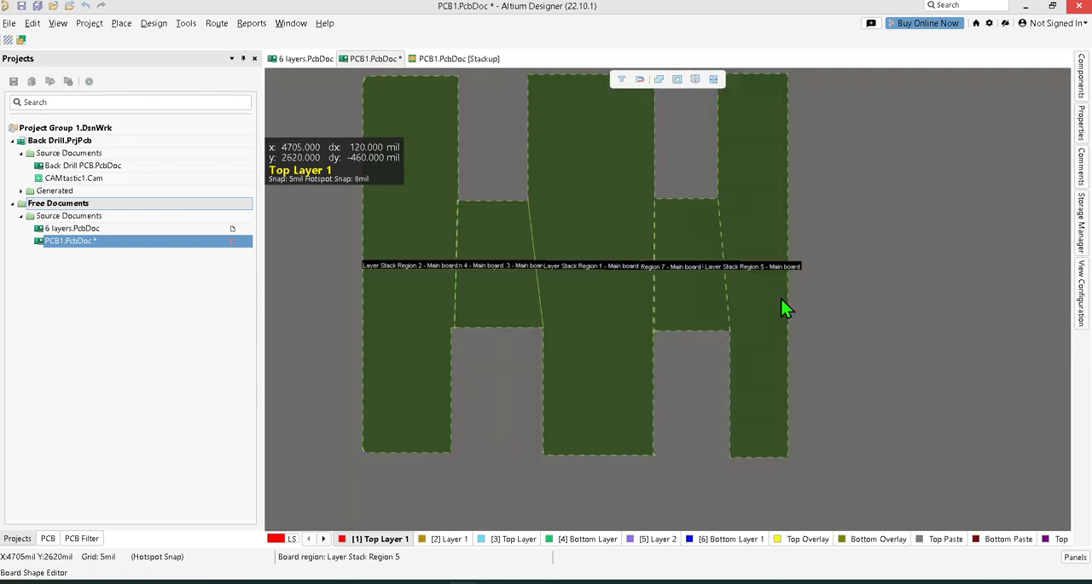
Draw a slice line from the second upper notch's lower-right corner down along the second lower notch's right edge to below the board.
ctrl+scroll(771, 322, down, 3)
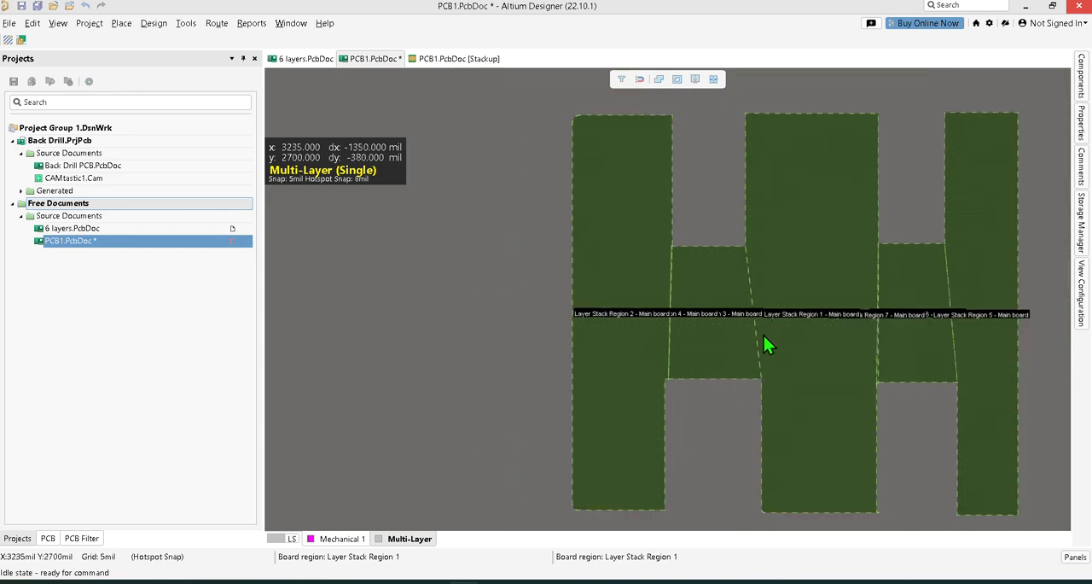
right_drag(1033, 206, 887, 226)
click(696, 80)
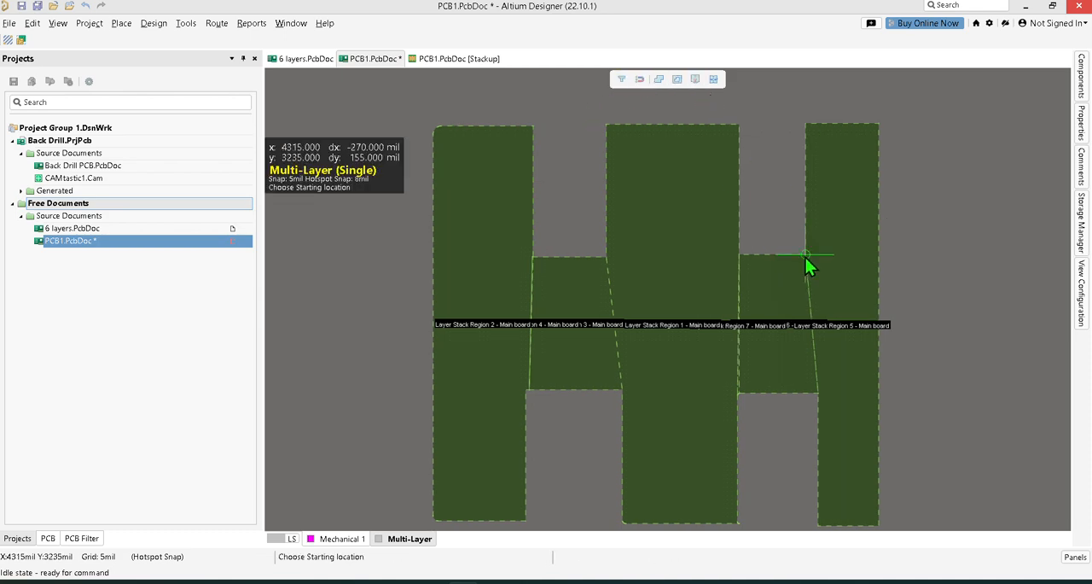
click(805, 254)
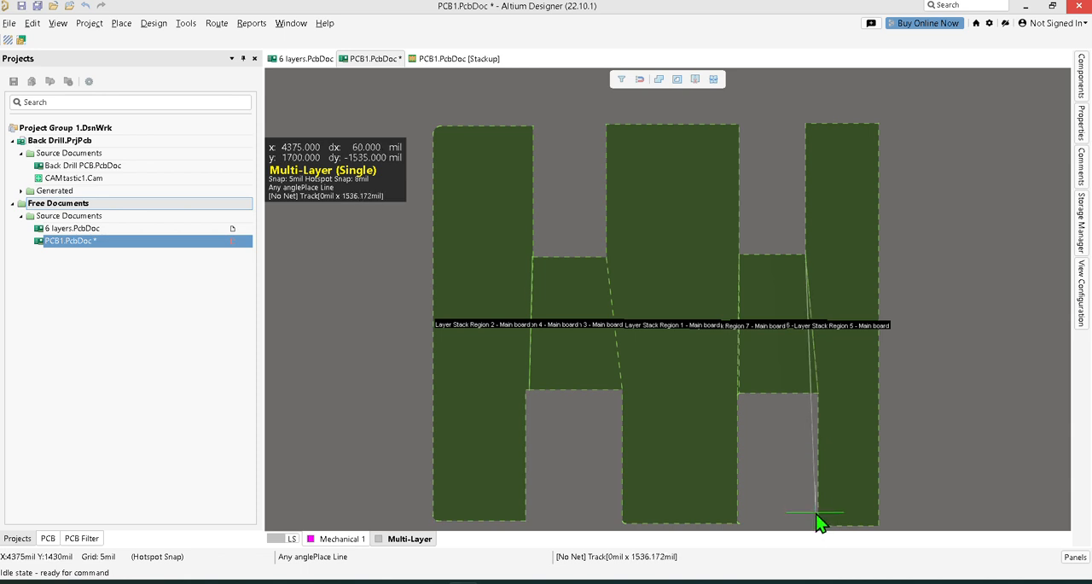
scroll(816, 514, down, 1)
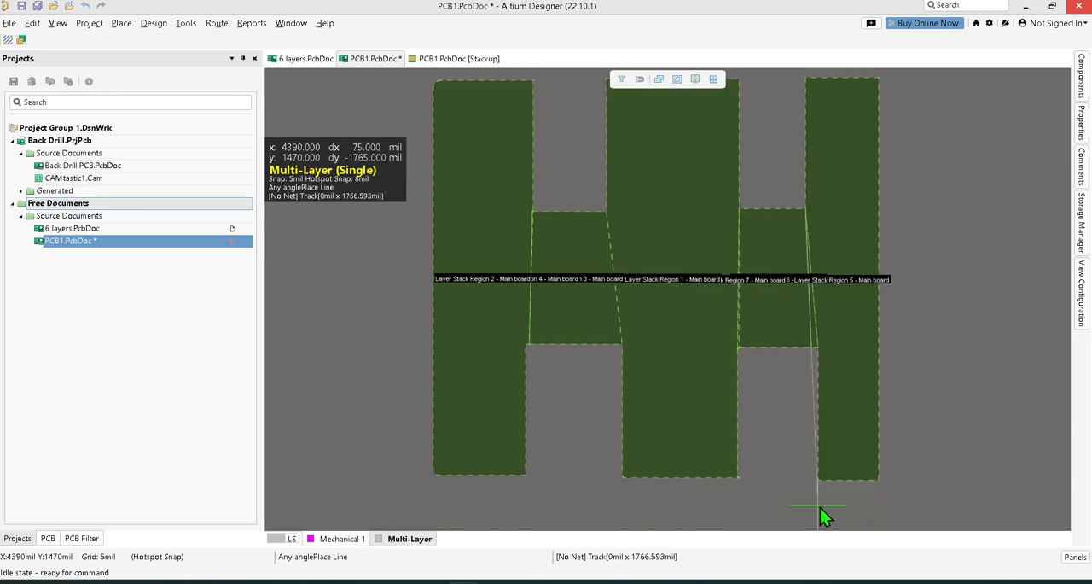
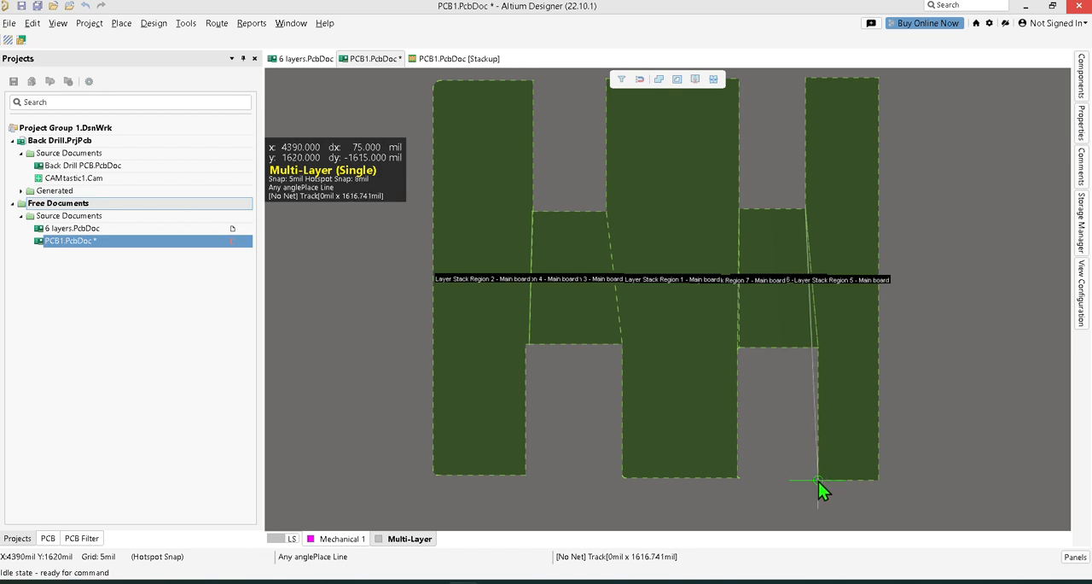
Continue the slice line around the right arm's four outer corners back to the second upper notch's lower-right corner and accept the split.
click(819, 480)
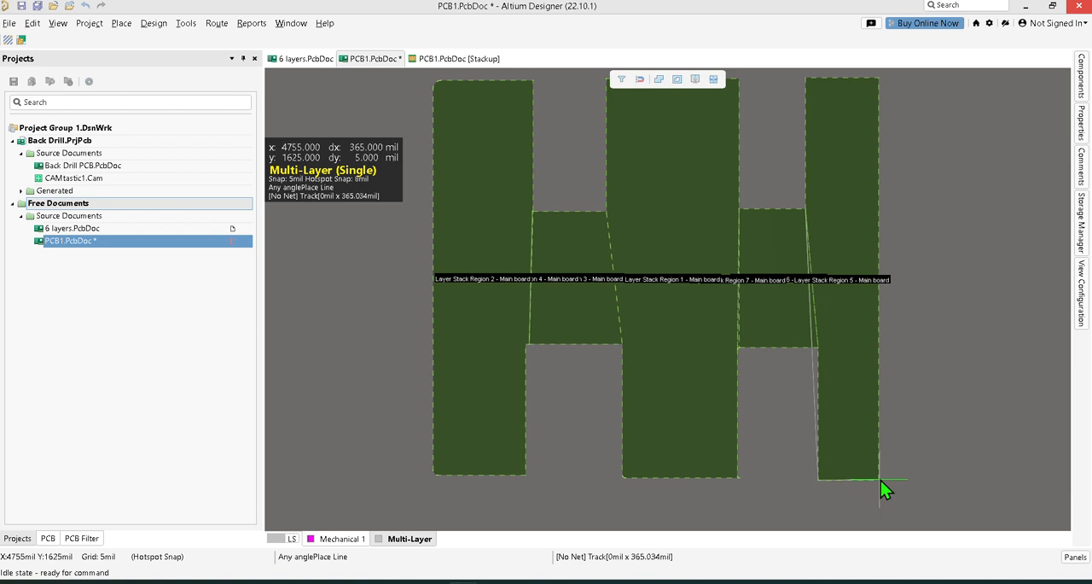
click(881, 483)
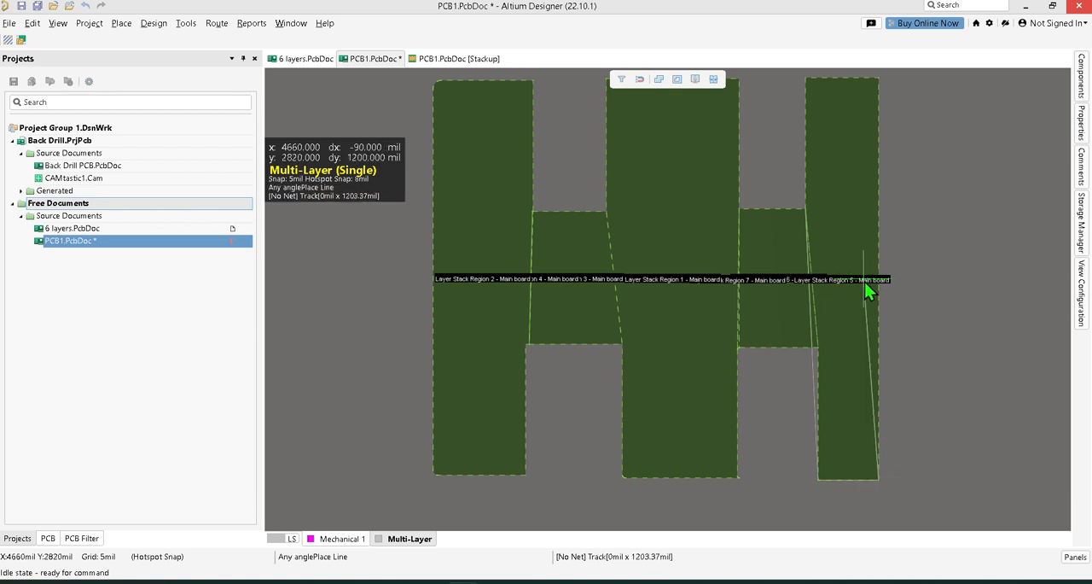
scroll(864, 282, up, 2)
click(880, 215)
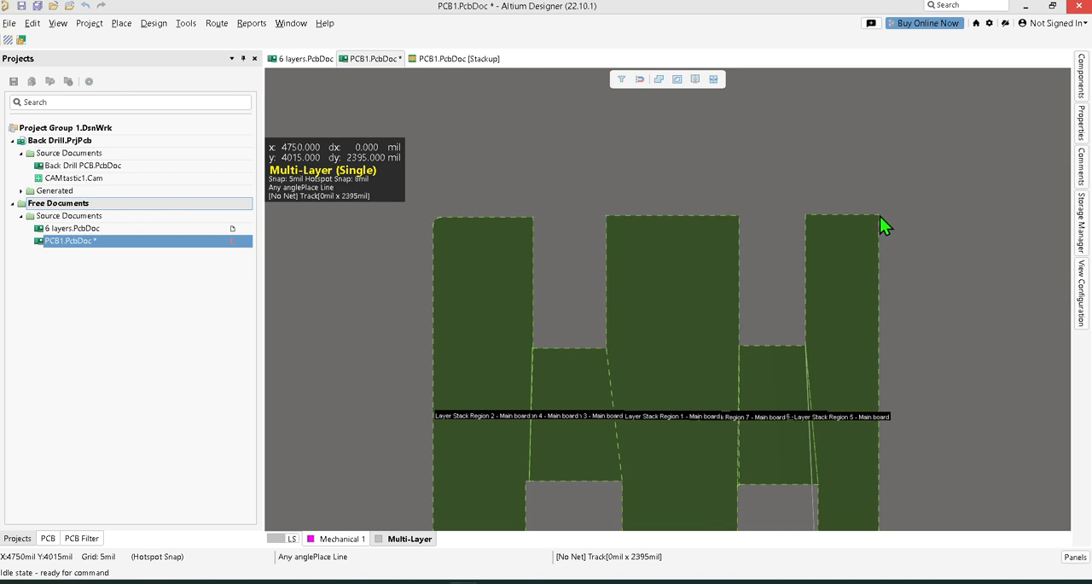
click(806, 215)
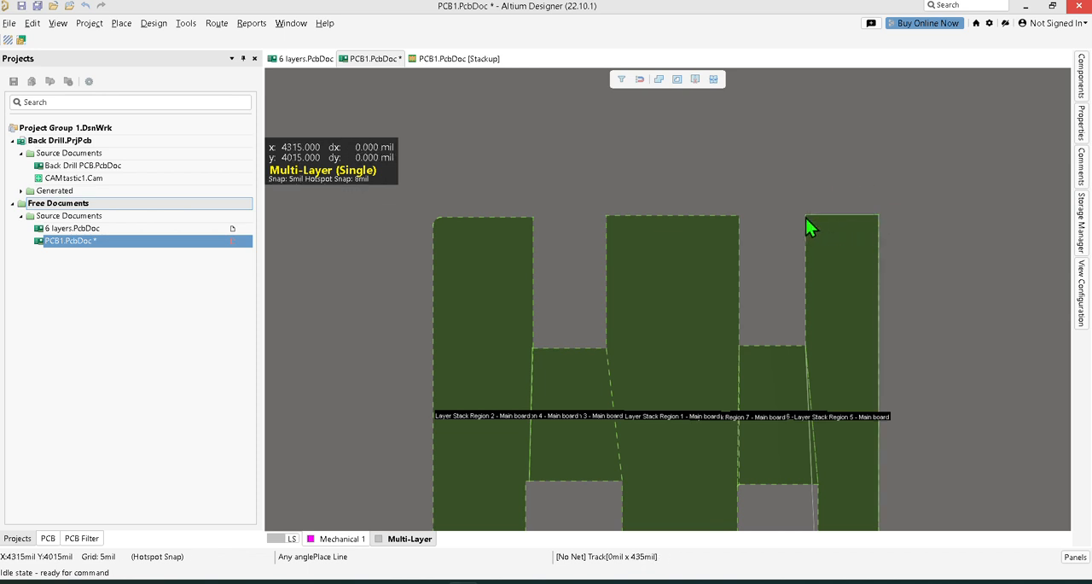
click(807, 347)
right_click(789, 178)
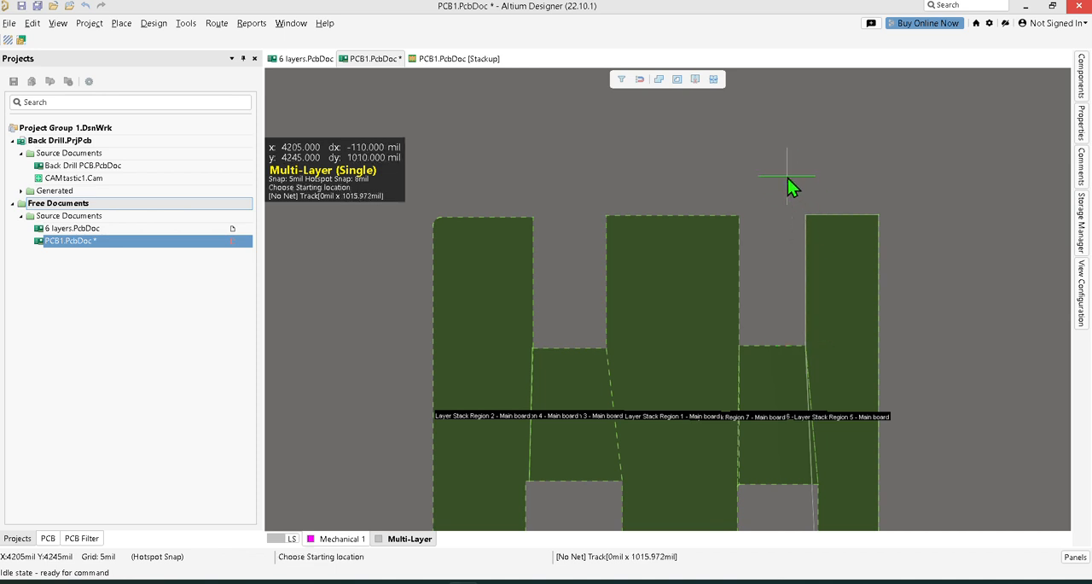
click(557, 321)
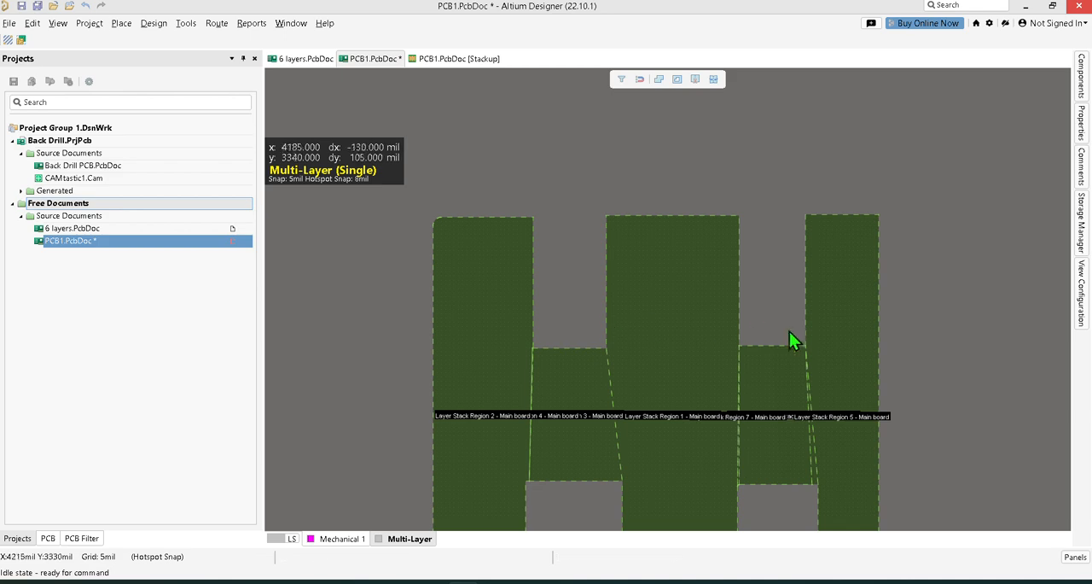
Select the second bridge, right arm and central regions in turn to check the new division, ending with nothing selected.
click(848, 339)
click(792, 388)
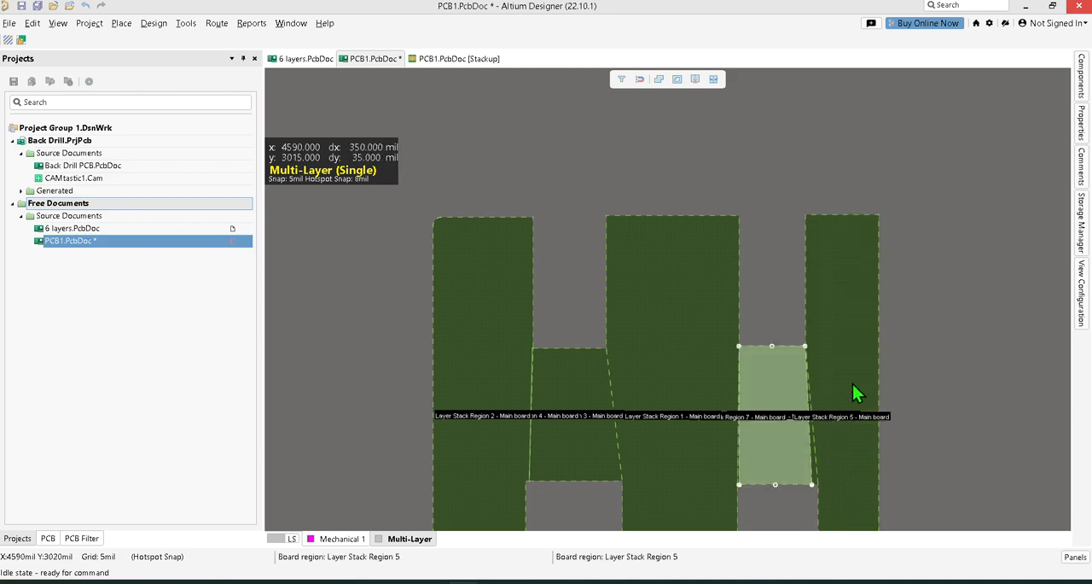
click(852, 385)
click(762, 406)
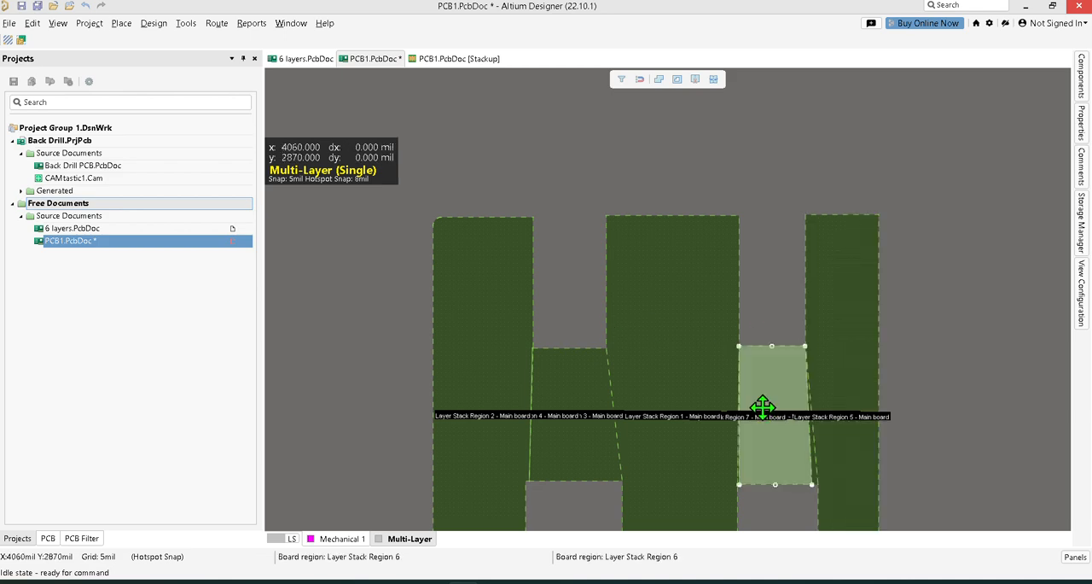
click(857, 402)
click(679, 375)
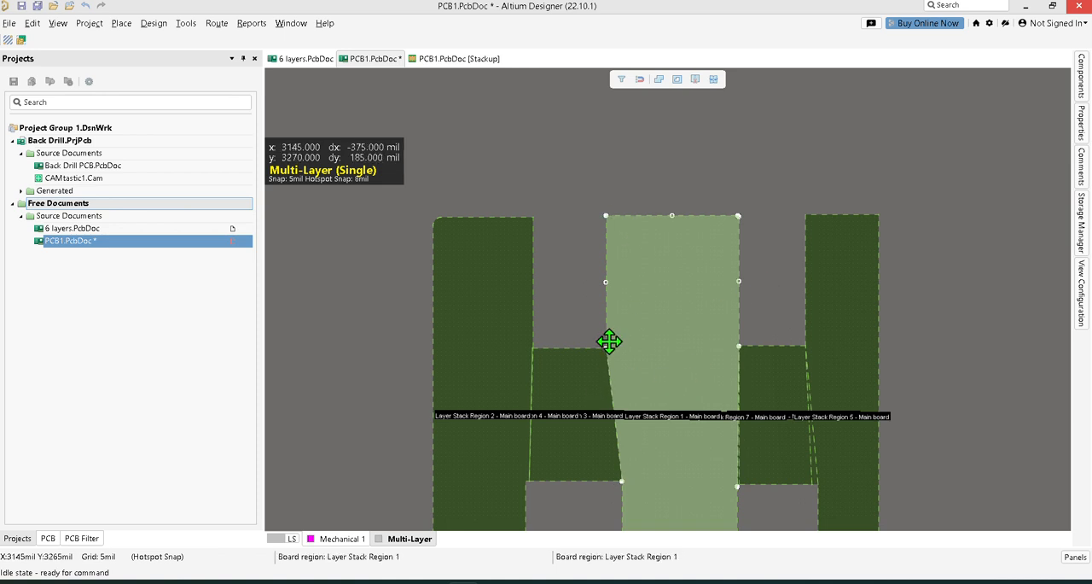
click(767, 190)
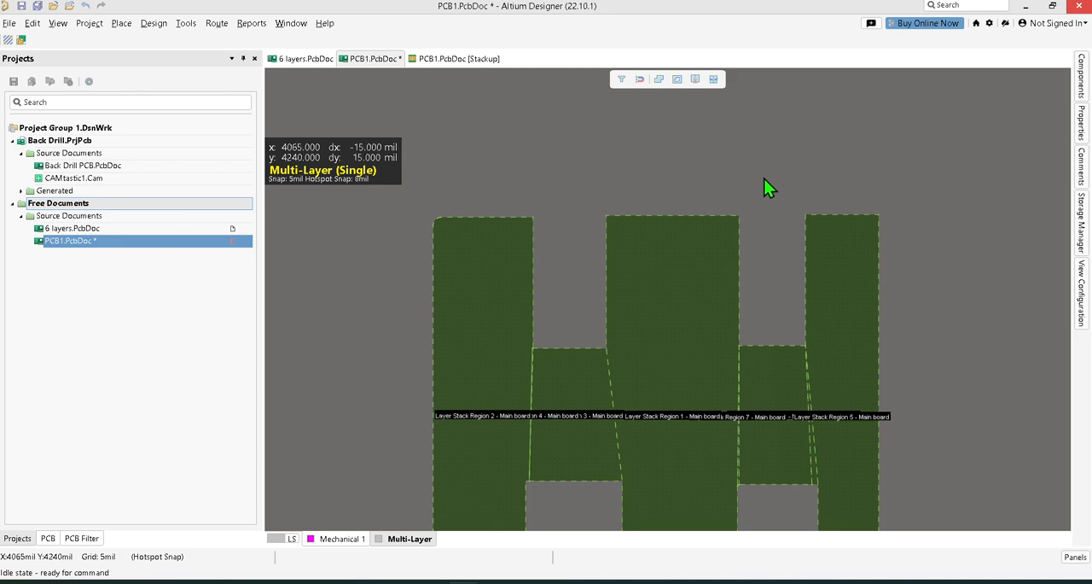
Check the first bridge, second bridge and right arm regions, examining the slanted boundary between the second bridge and right arm up close.
ctrl+scroll(753, 333, up, 4)
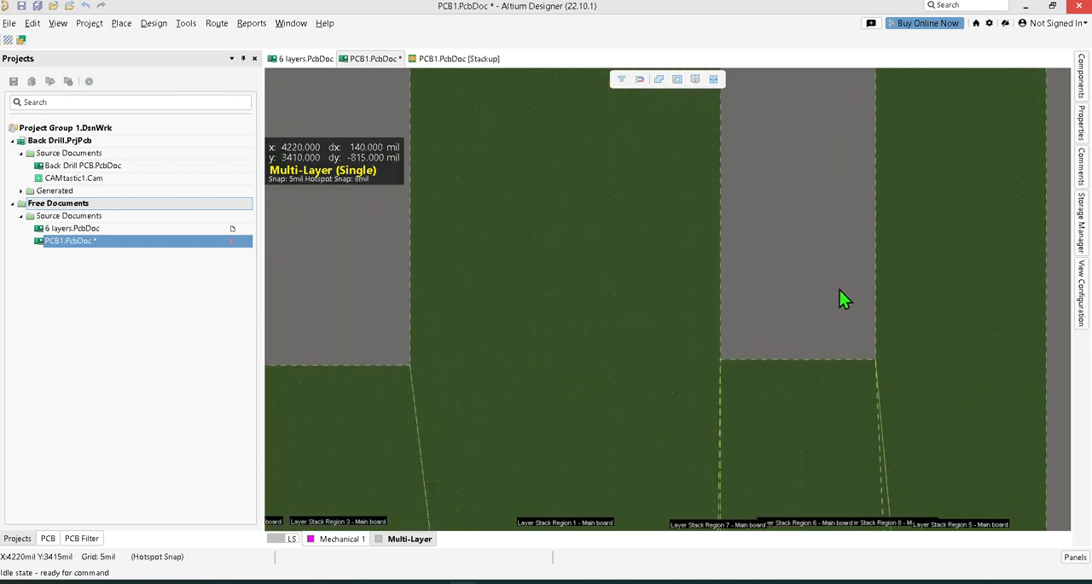
right_drag(840, 290, 827, 197)
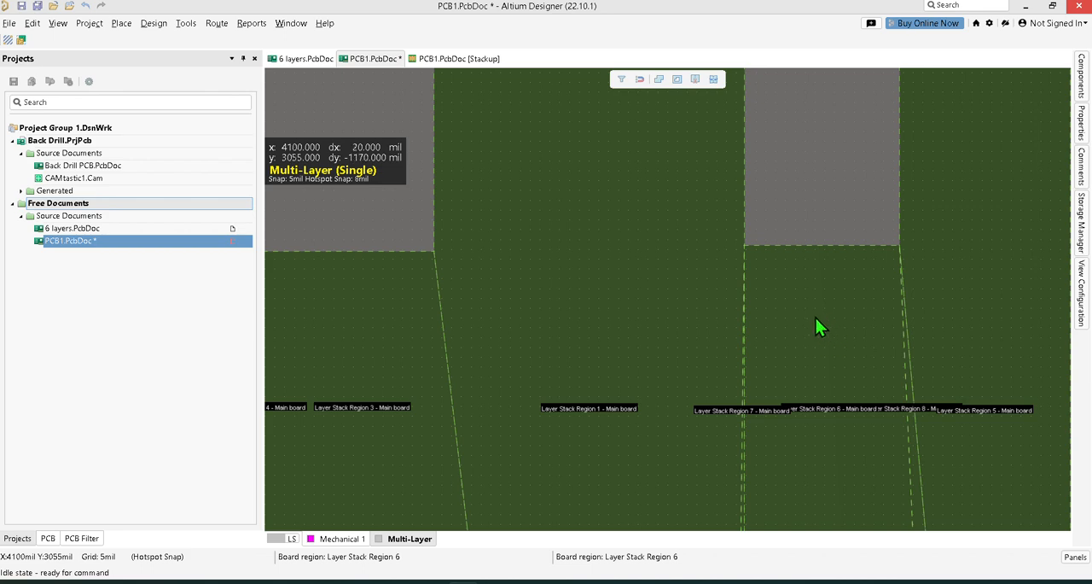
ctrl+scroll(546, 349, down, 5)
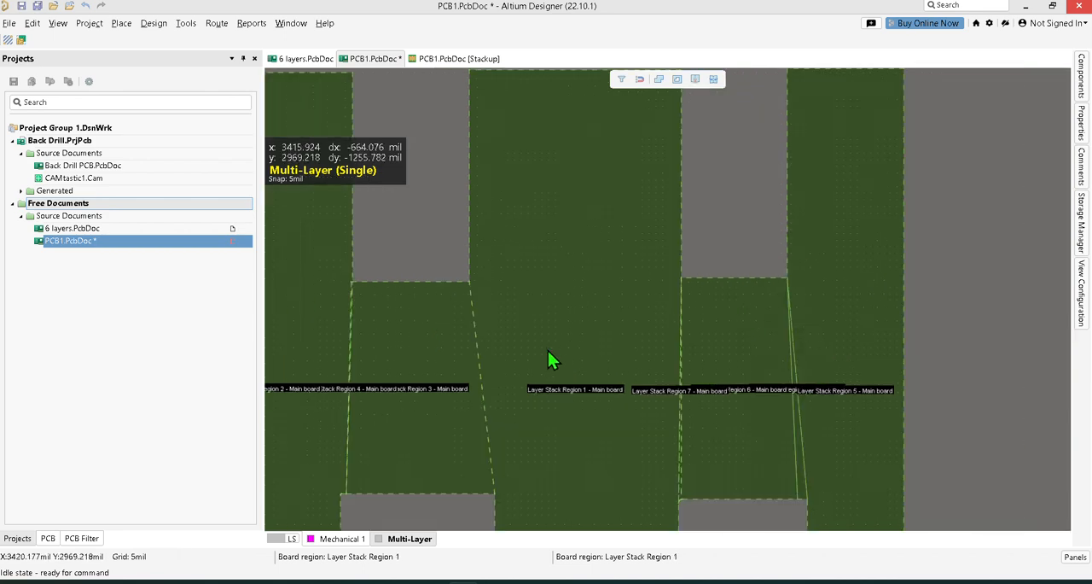
click(427, 343)
click(500, 340)
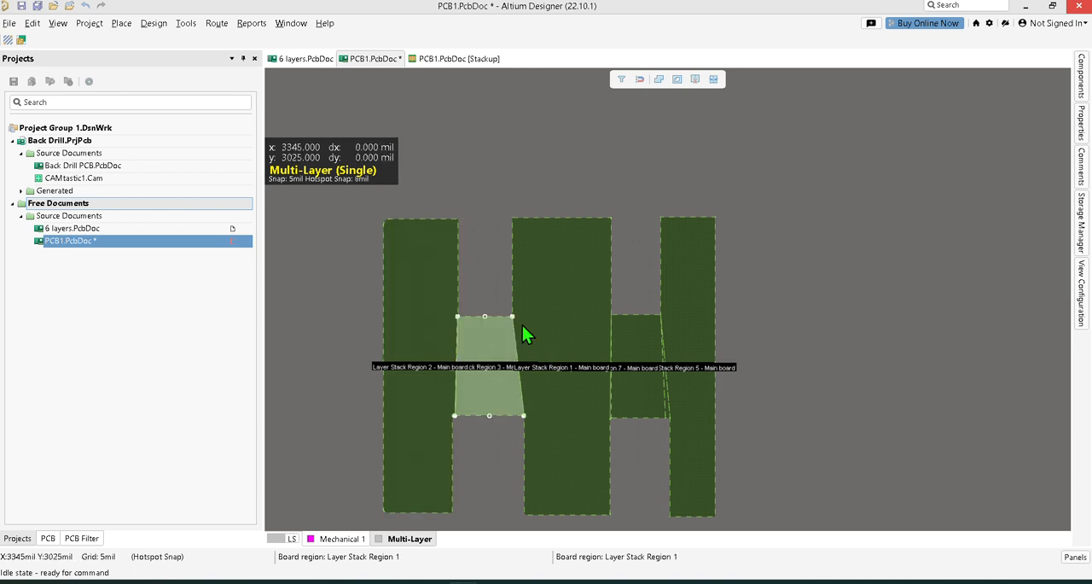
click(639, 347)
click(690, 355)
ctrl+scroll(671, 398, up, 4)
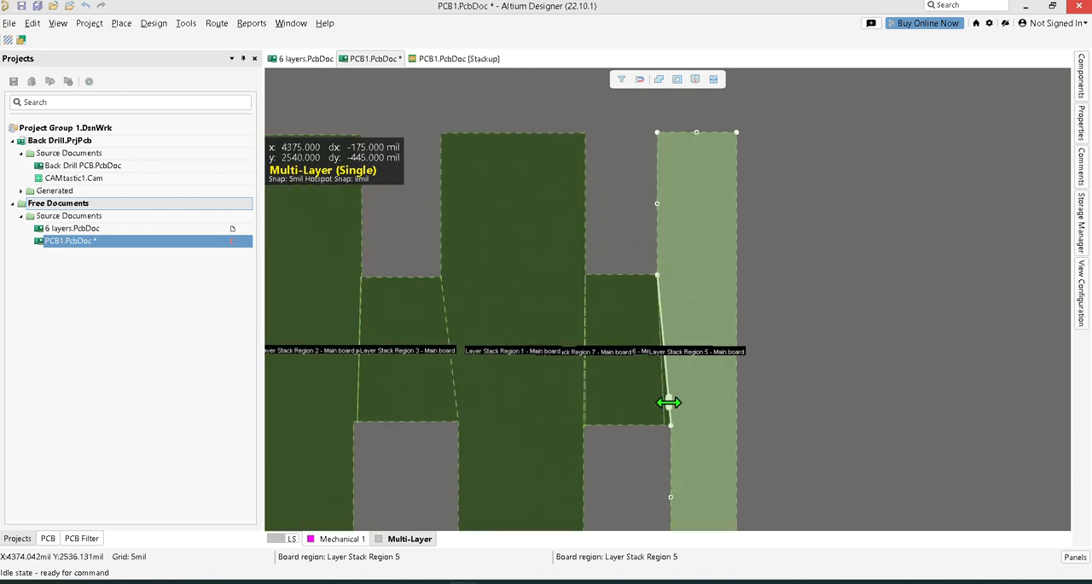
ctrl+scroll(671, 402, up, 3)
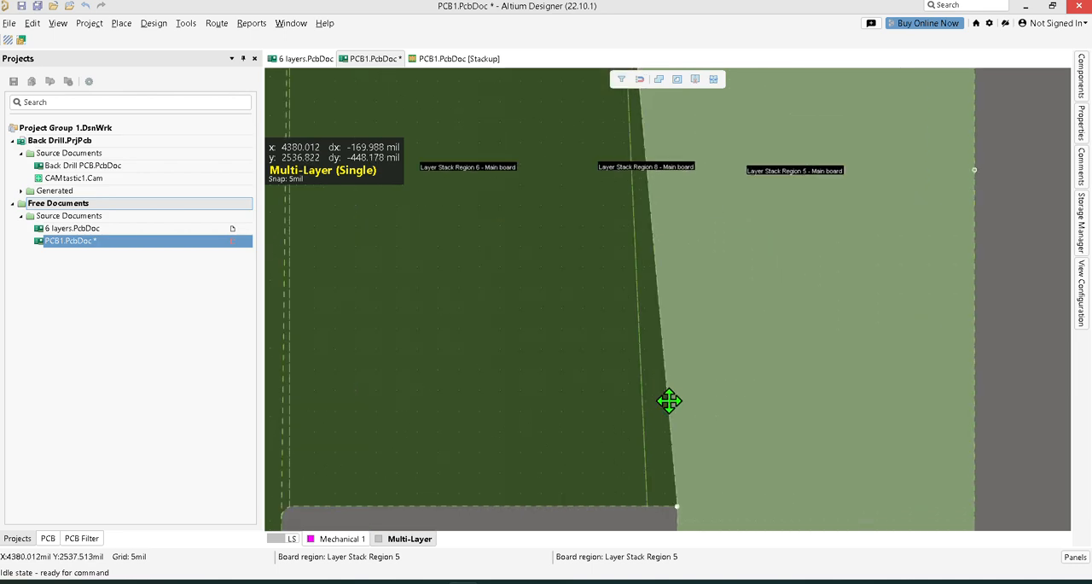
mouse_move(668, 398)
mouse_down()
mouse_move(655, 403)
mouse_move(667, 400)
mouse_up()
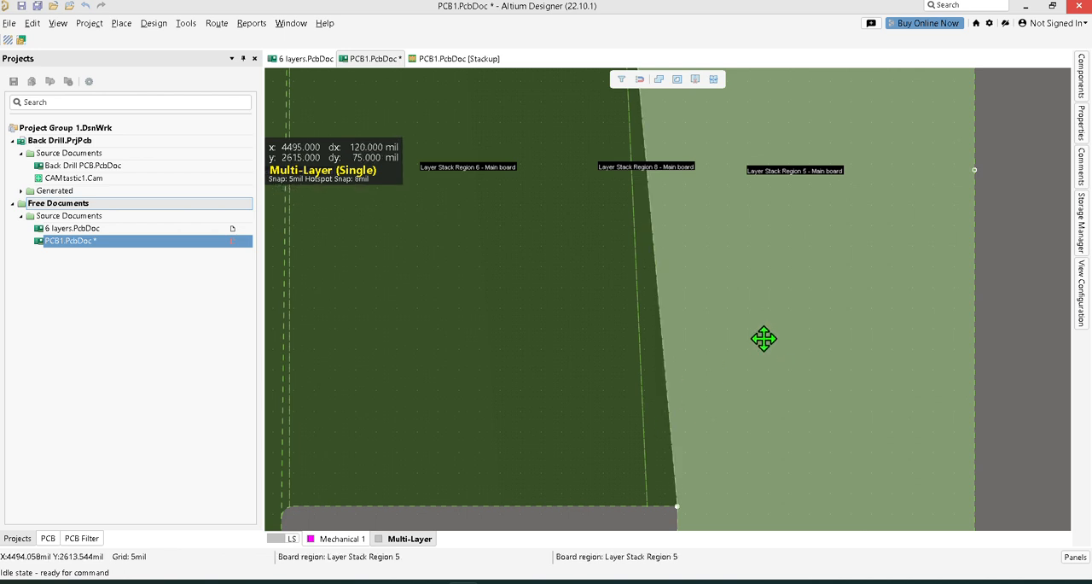
ctrl+scroll(764, 340, down, 5)
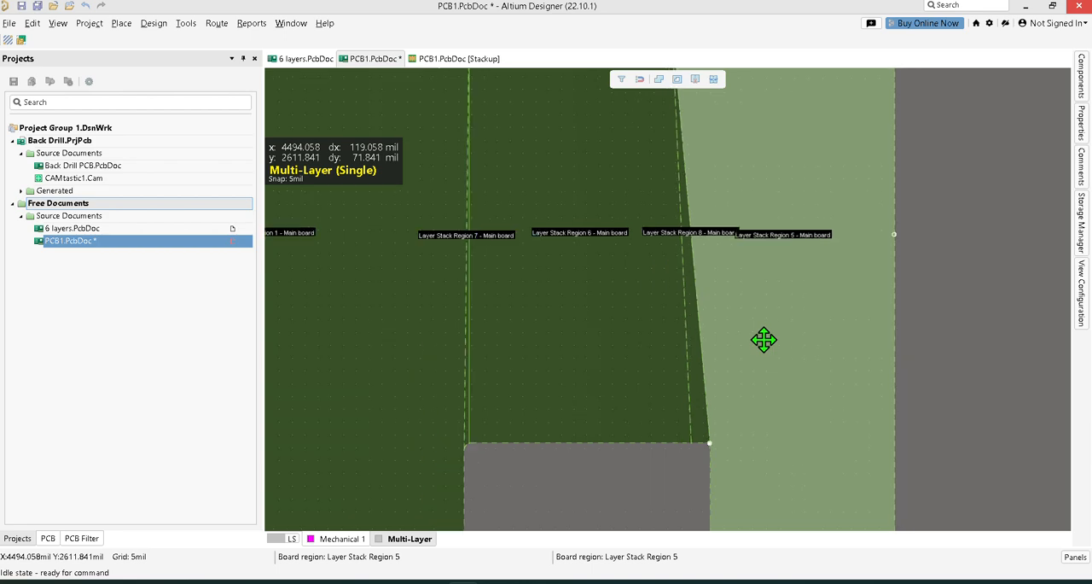
Examine the first bridge's slanted cut edges and its narrow boundary with the left arm up close.
ctrl+scroll(368, 316, up, 4)
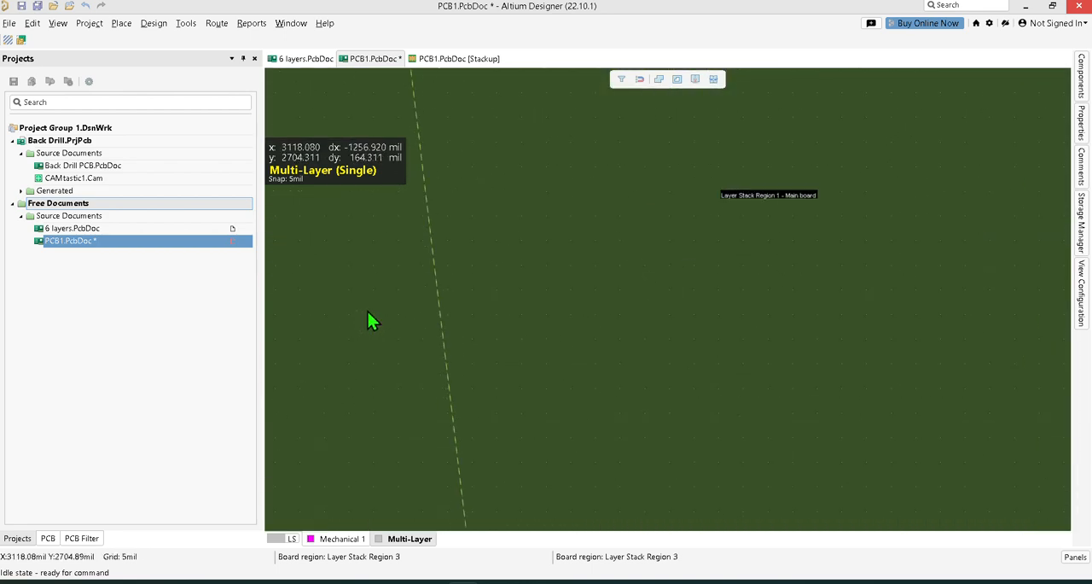
right_drag(368, 316, 894, 435)
right_drag(622, 400, 937, 413)
right_drag(589, 376, 473, 441)
ctrl+scroll(773, 349, up, 3)
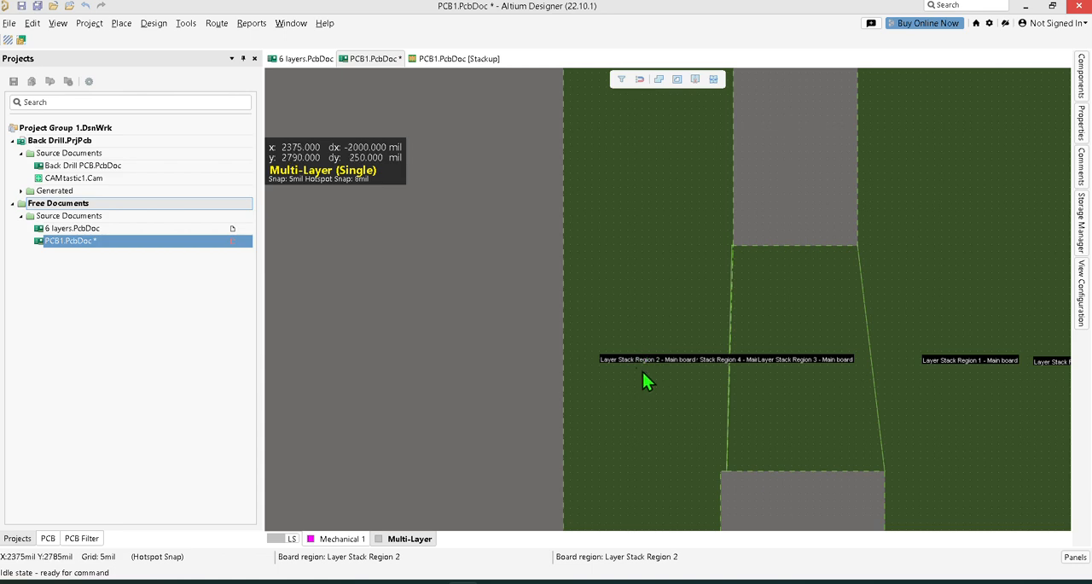
ctrl+scroll(660, 363, up, 3)
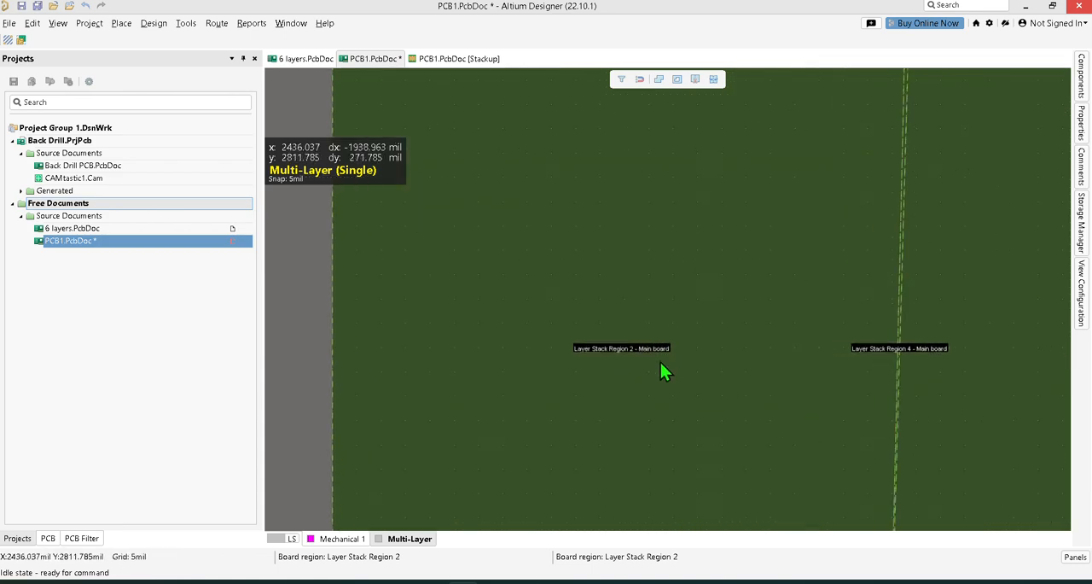
ctrl+scroll(663, 369, up, 2)
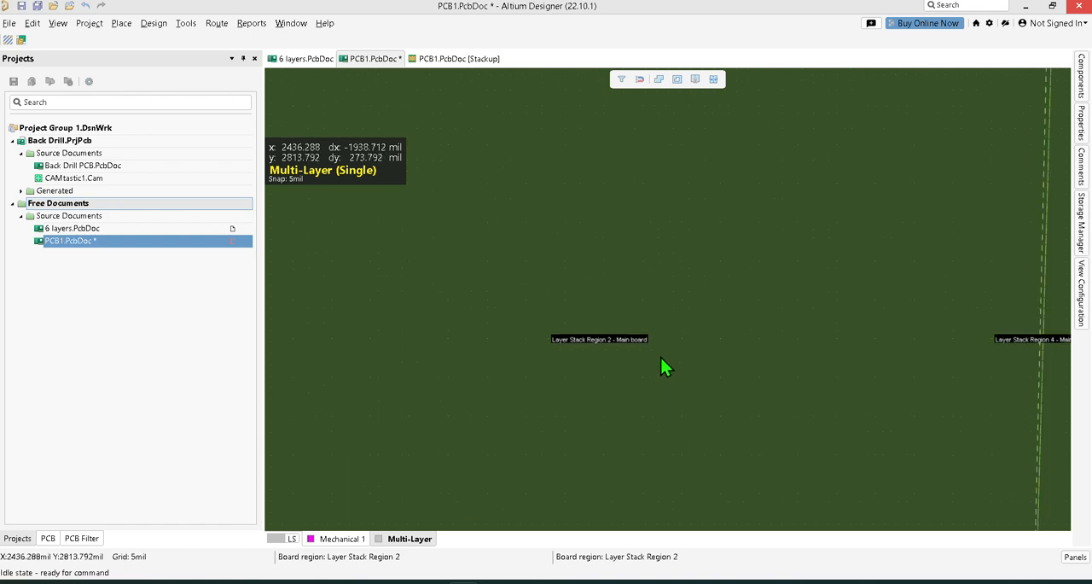
ctrl+scroll(661, 357, down, 2)
right_drag(767, 256, 547, 320)
ctrl+scroll(547, 320, down, 1)
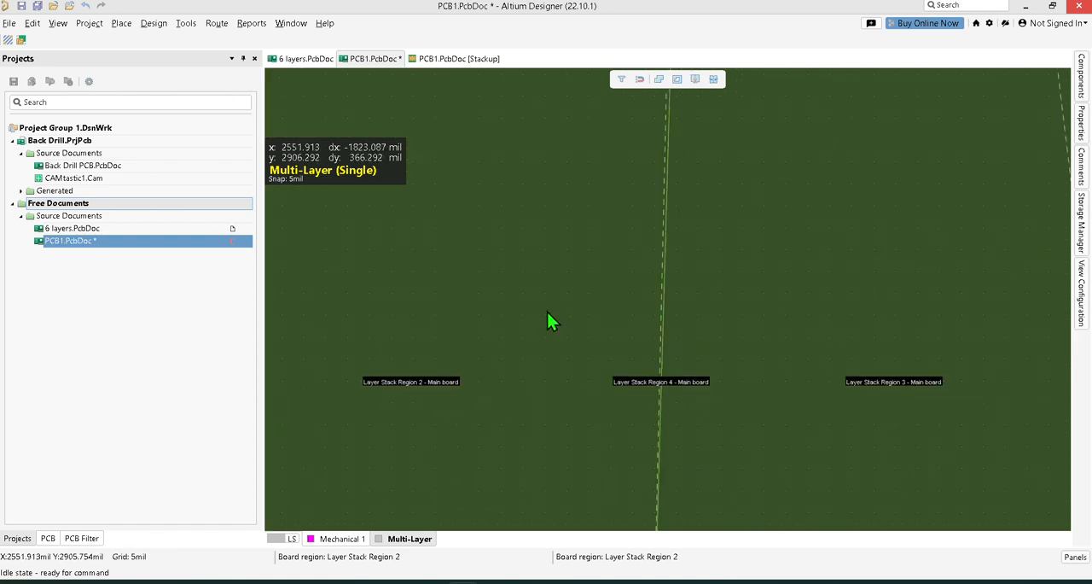
ctrl+scroll(549, 316, down, 2)
Select the central, second bridge and right arm regions again to compare their outlines and shared edges.
click(723, 157)
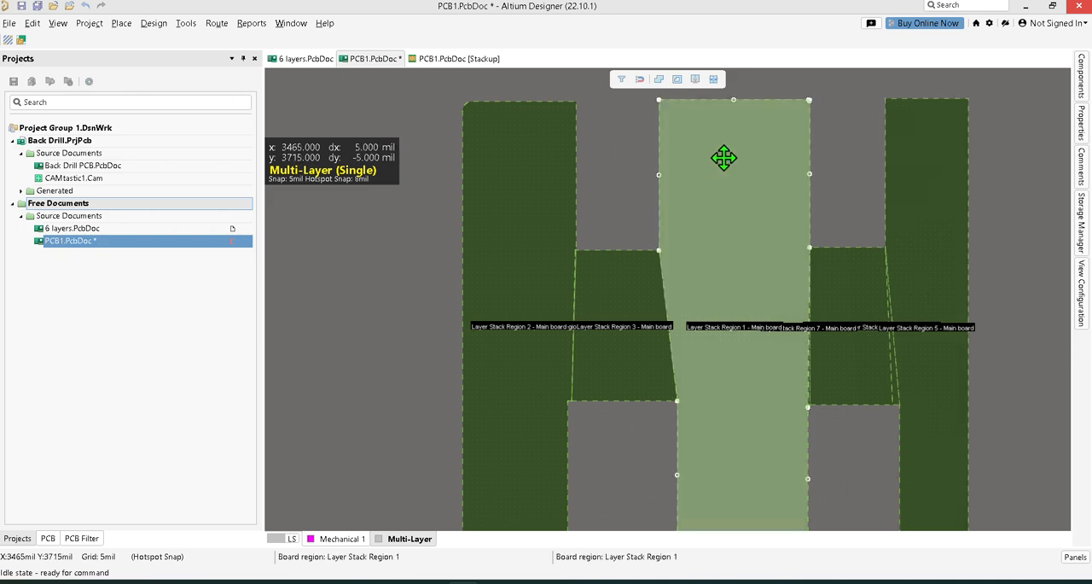
click(832, 305)
click(939, 278)
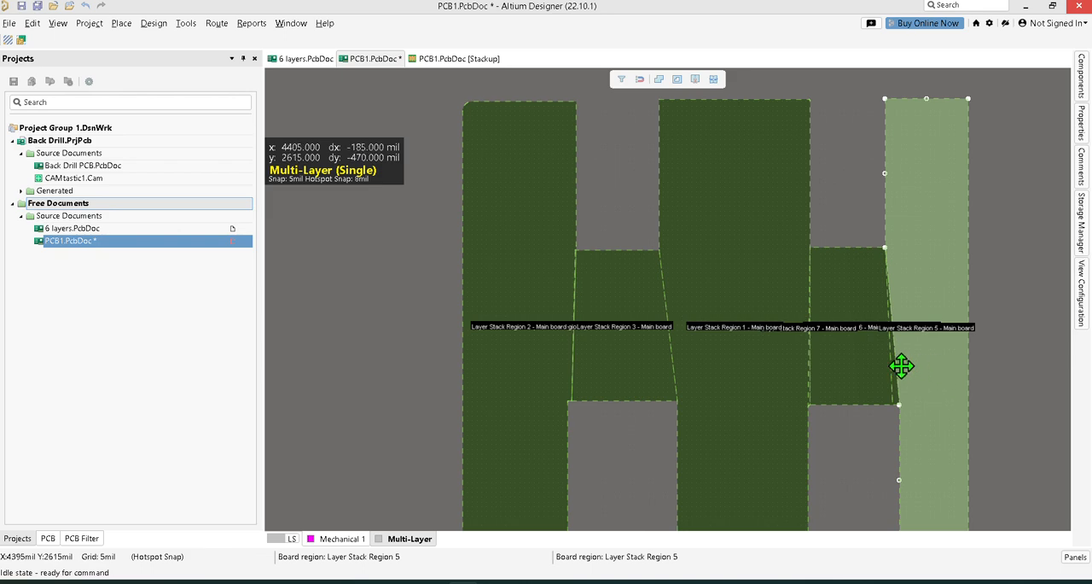
click(845, 370)
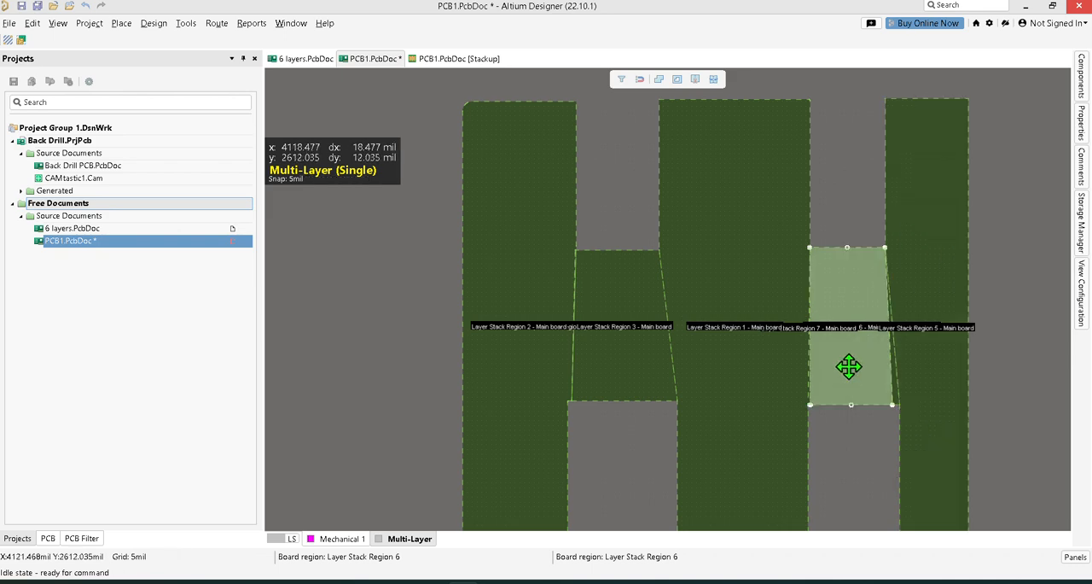
ctrl+scroll(849, 367, up, 5)
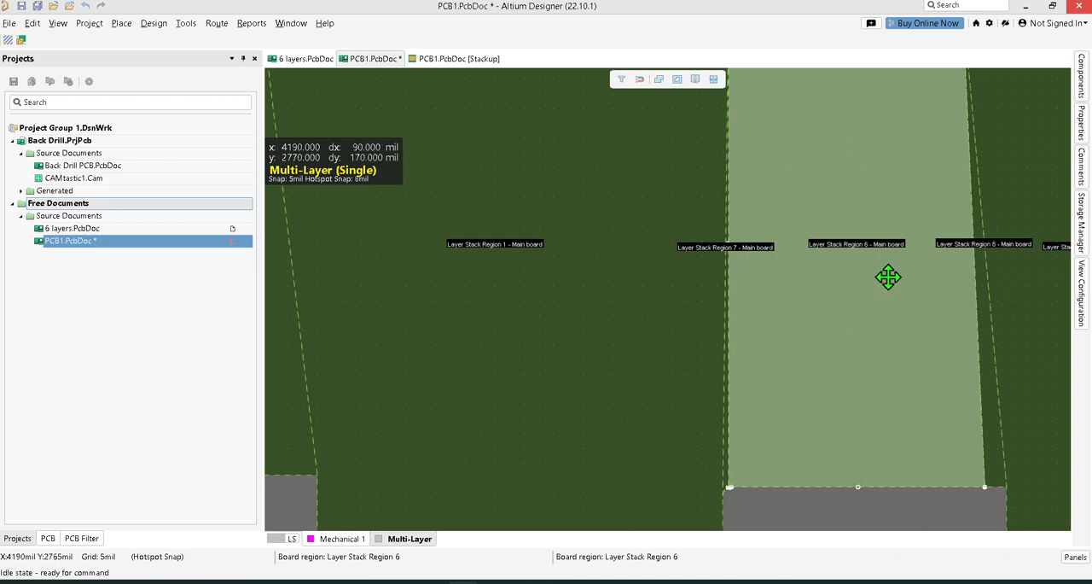
ctrl+scroll(888, 278, down, 3)
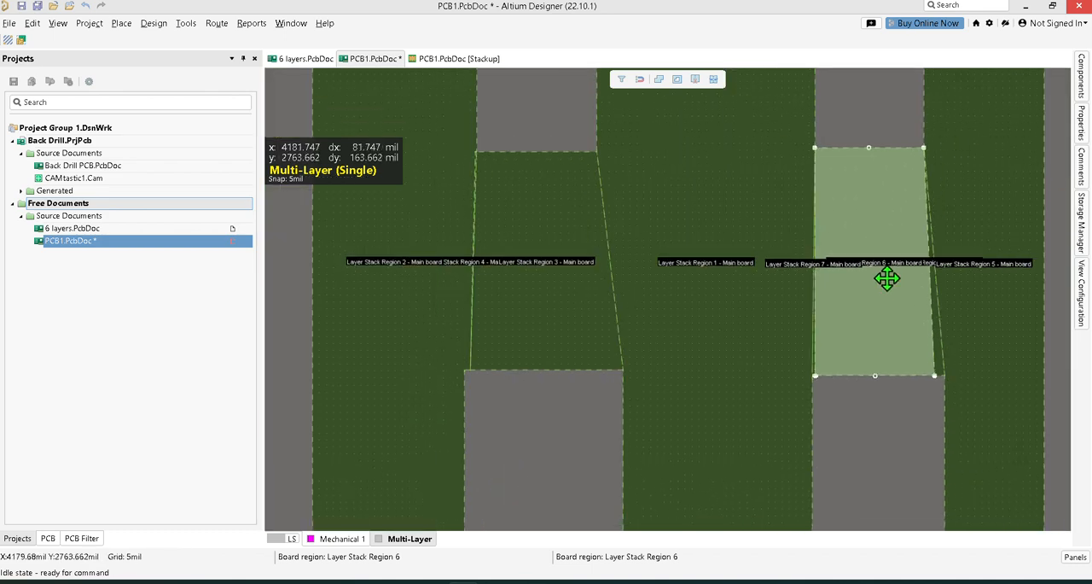
ctrl+scroll(888, 278, down, 1)
right_drag(859, 144, 792, 214)
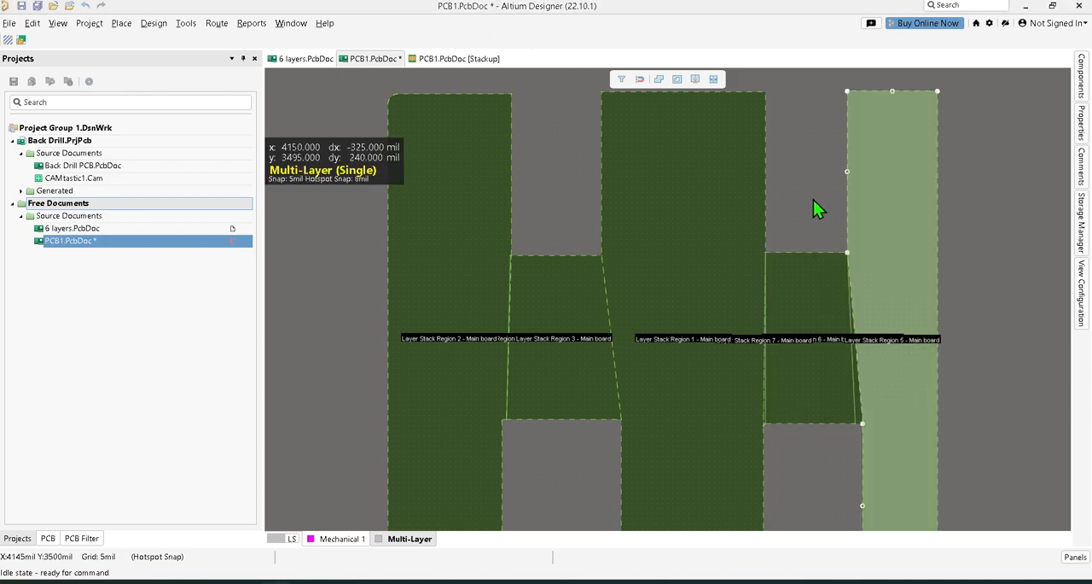
click(875, 197)
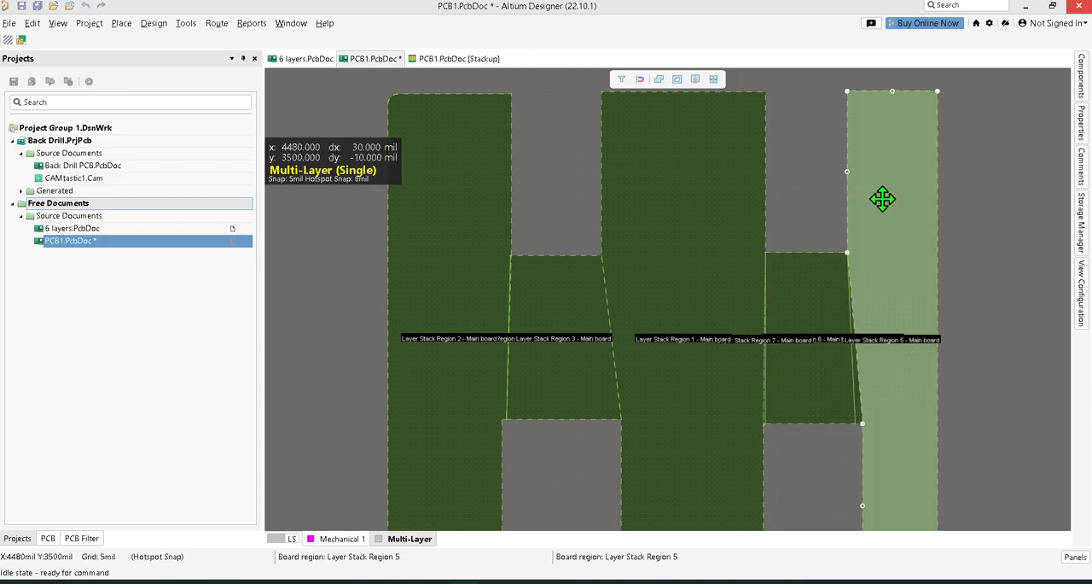
Select the thin sliver region between the second bridge and the right arm and examine it against the whole board.
ctrl+scroll(870, 372, up, 3)
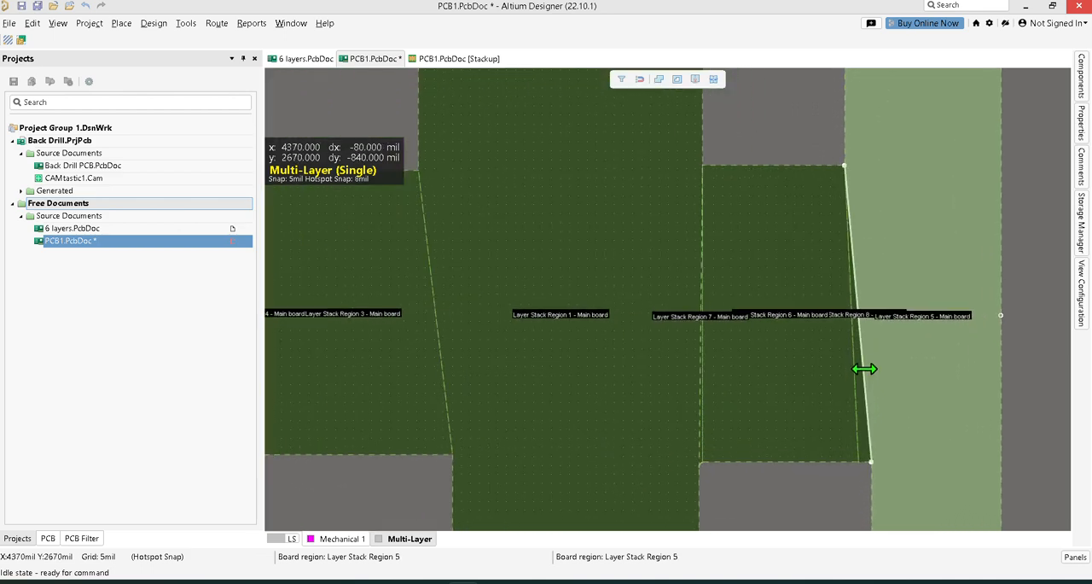
click(865, 379)
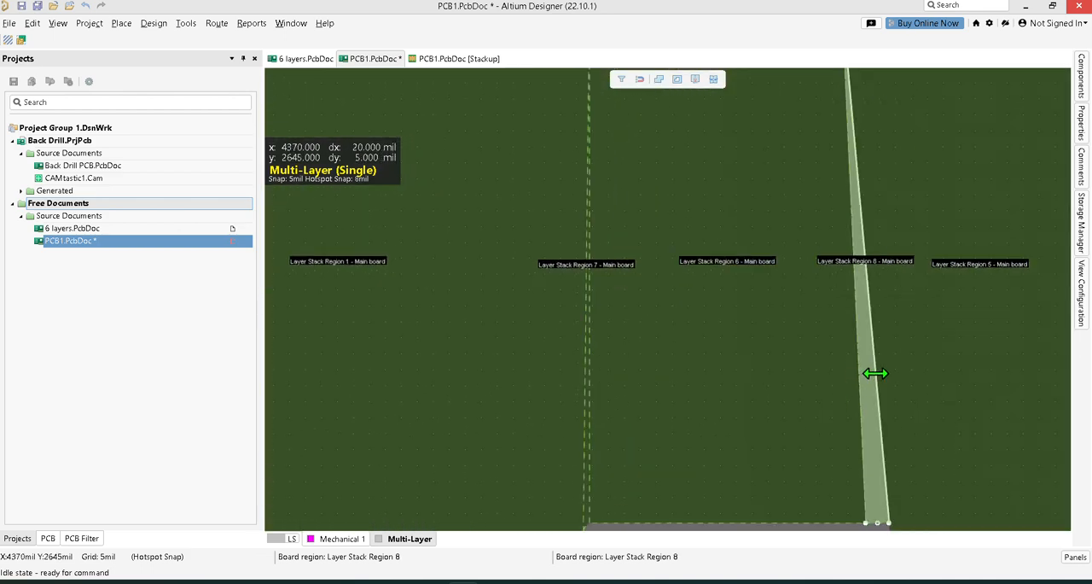
ctrl+scroll(860, 273, down, 1)
ctrl+scroll(853, 227, down, 2)
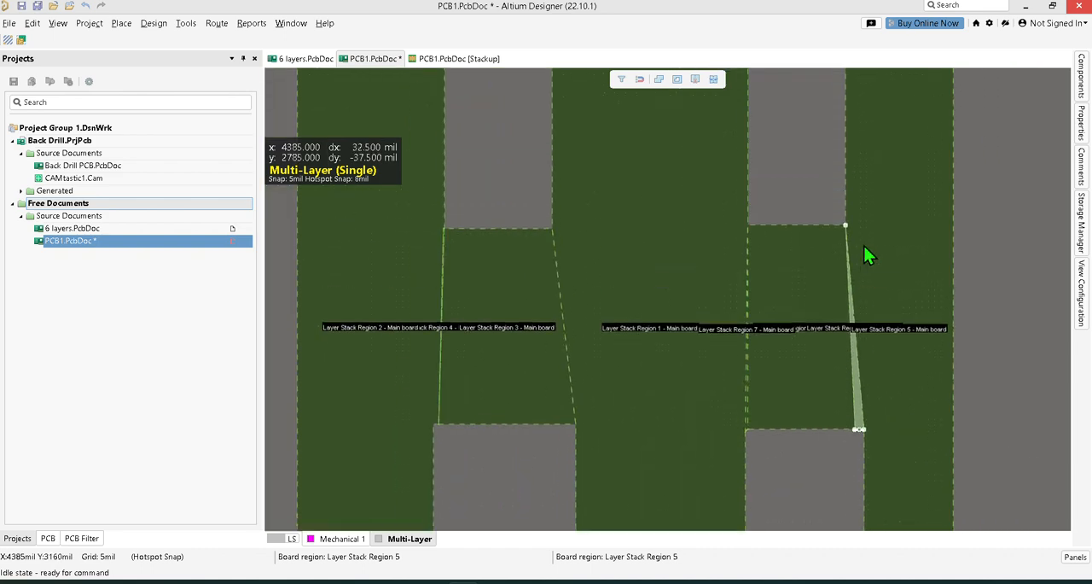
ctrl+scroll(854, 248, down, 3)
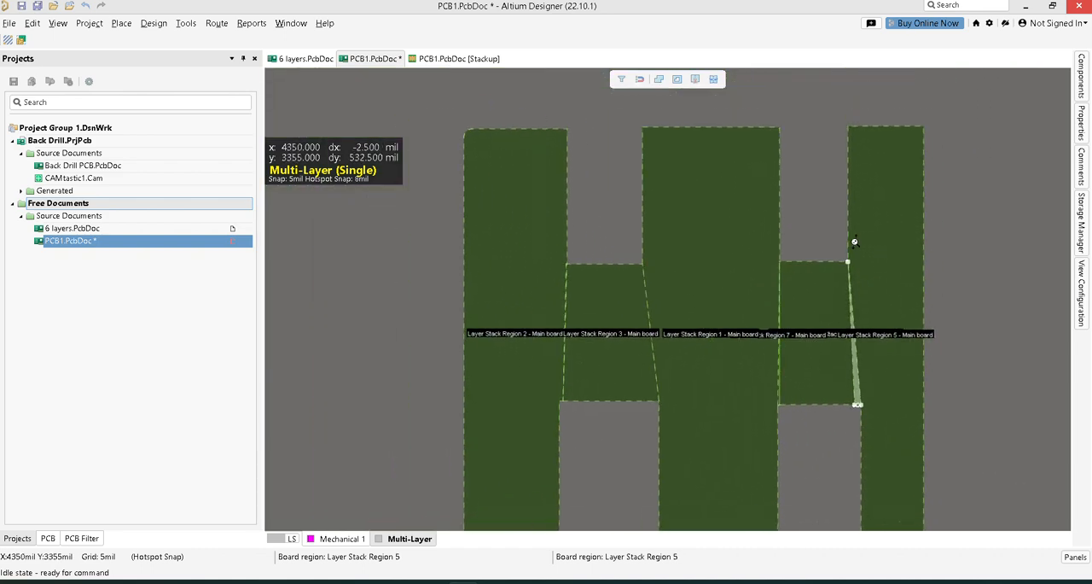
ctrl+scroll(857, 256, up, 2)
ctrl+scroll(858, 256, down, 1)
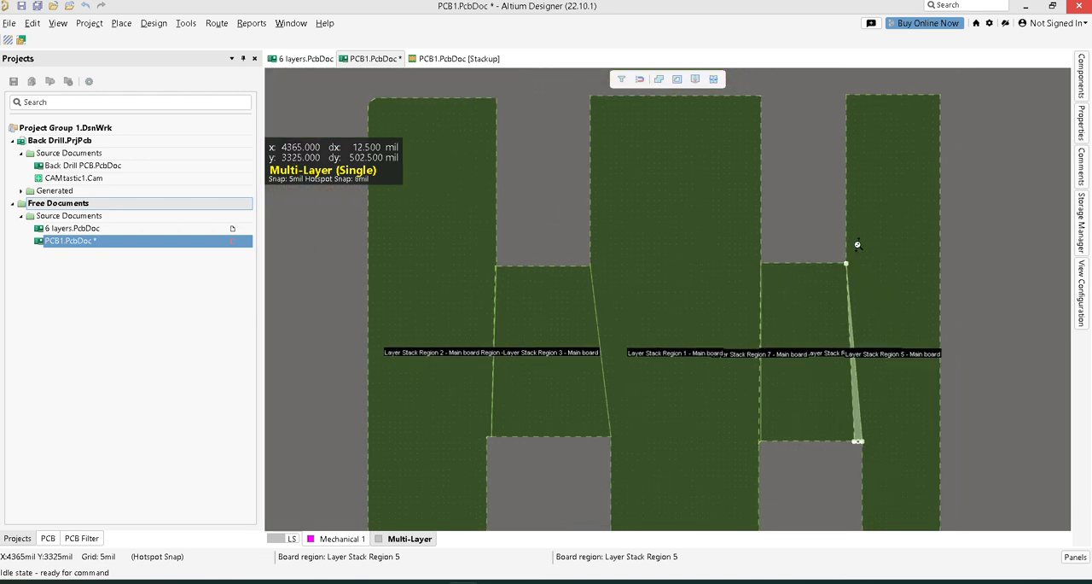
scroll(604, 281, down, 2)
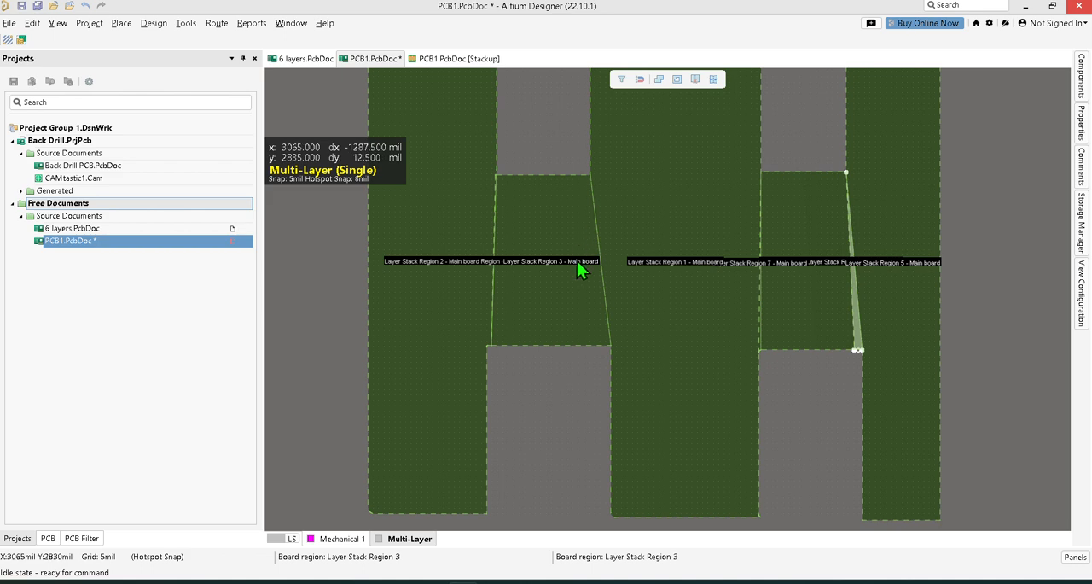
Undo all the region slices across the board.
scroll(577, 263, down, 2)
ctrl+scroll(579, 270, down, 2)
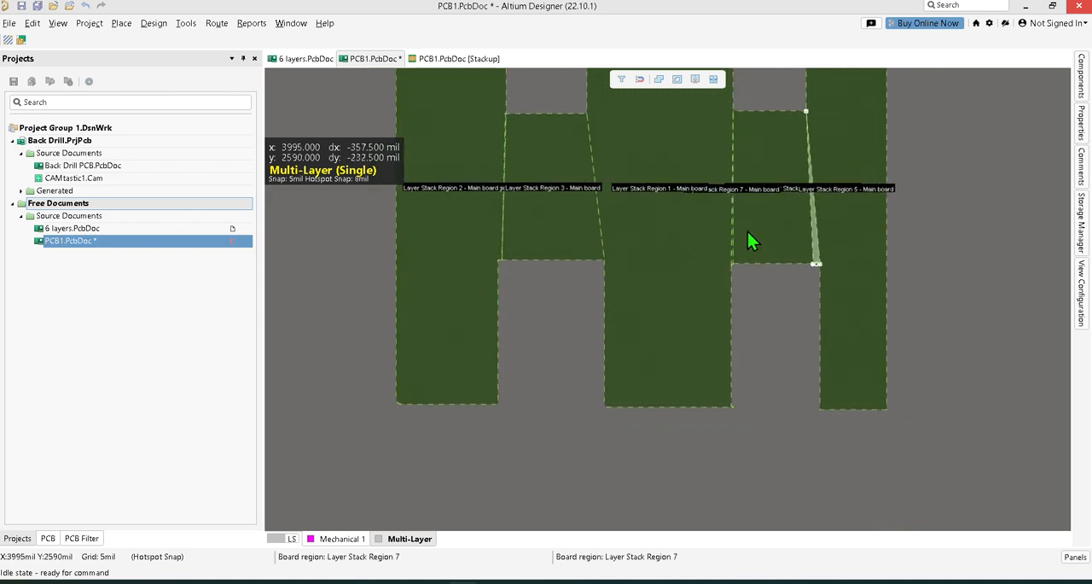
scroll(701, 278, up, 2)
ctrl+scroll(706, 281, down, 1)
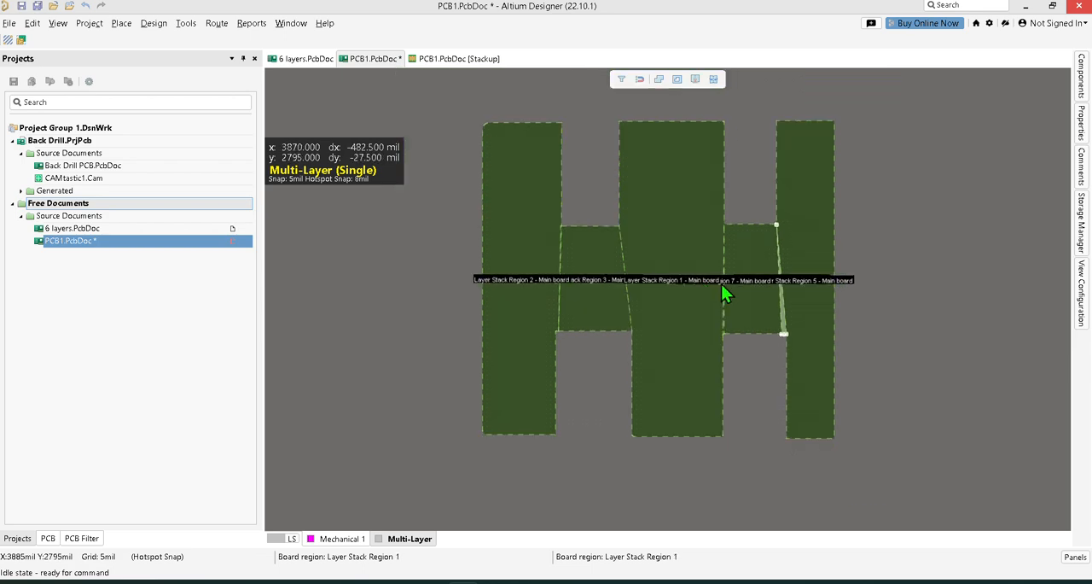
ctrl+scroll(756, 203, up, 1)
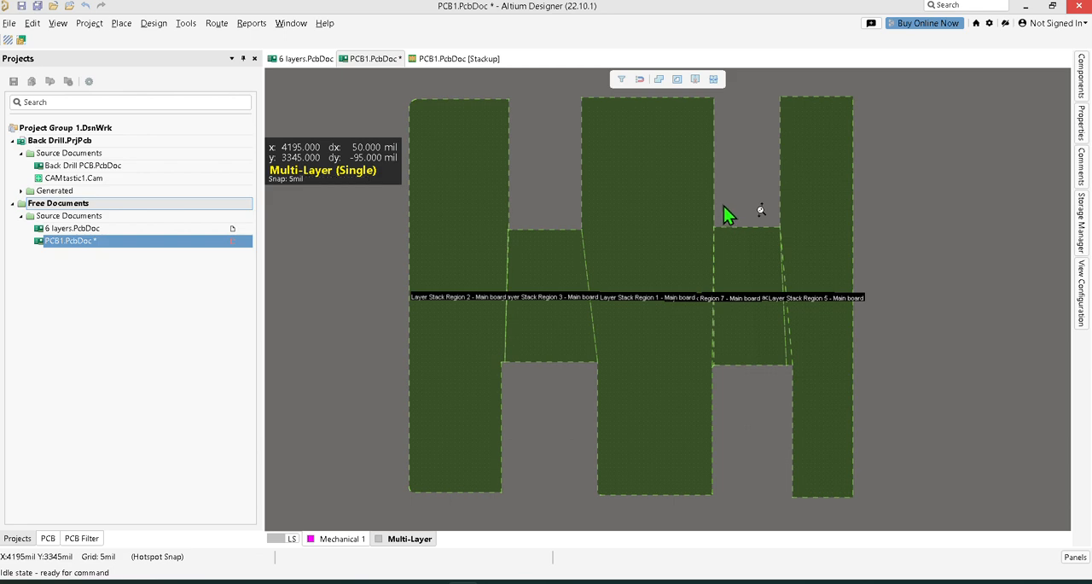
key(ctrl+z)
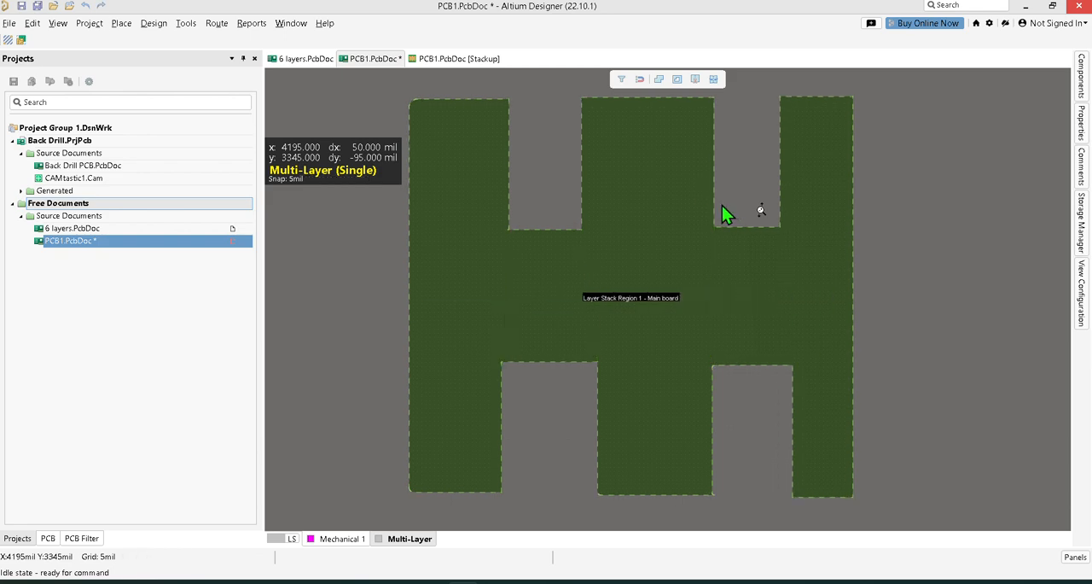
Start a new board slice at the left arm's upper inner corner and run a 90-degree cut line down its inner edge.
scroll(656, 200, up, 1)
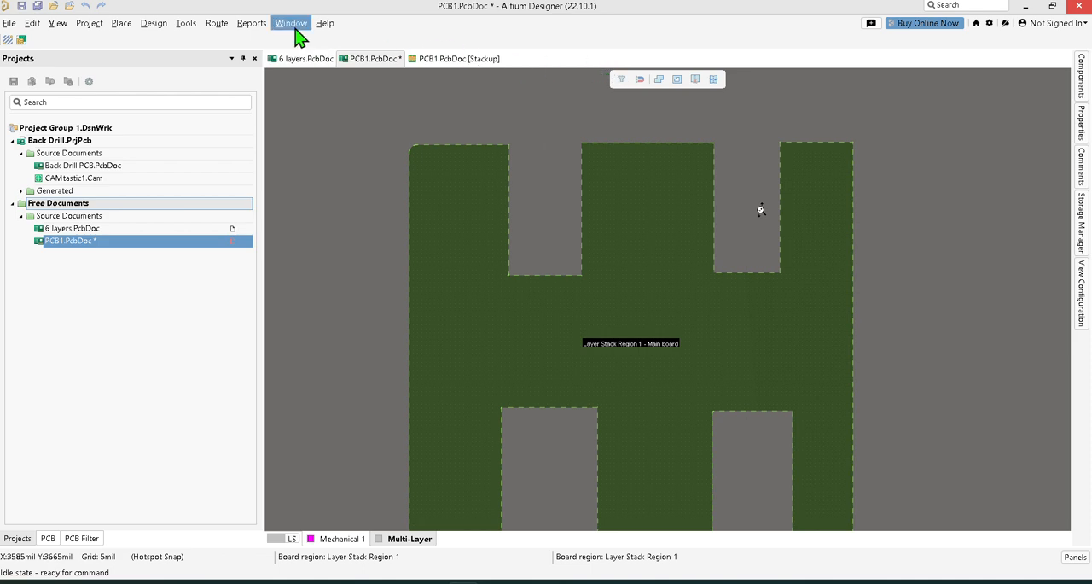
click(695, 81)
click(509, 146)
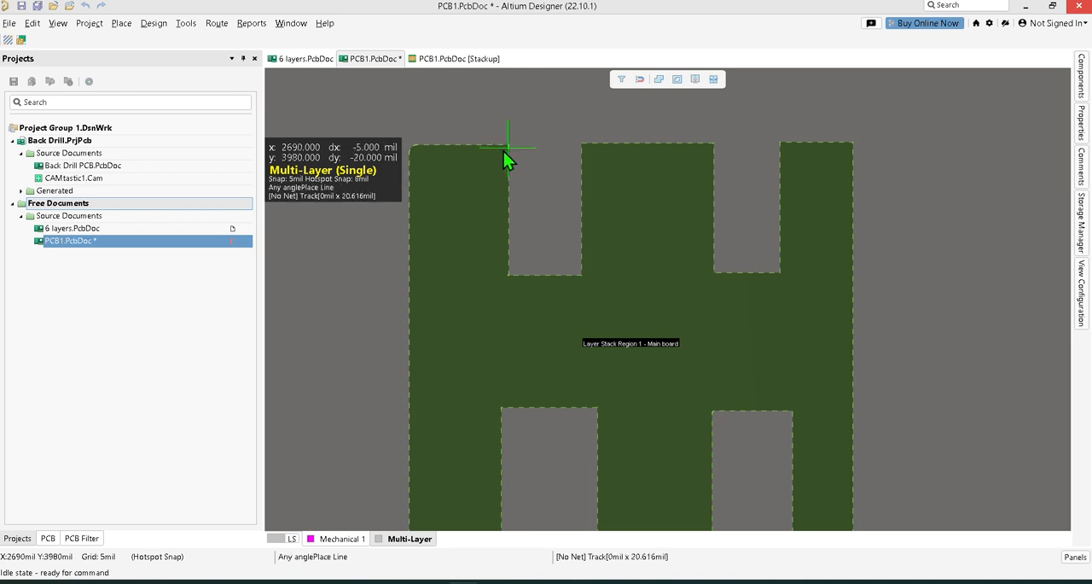
scroll(502, 162, down, 1)
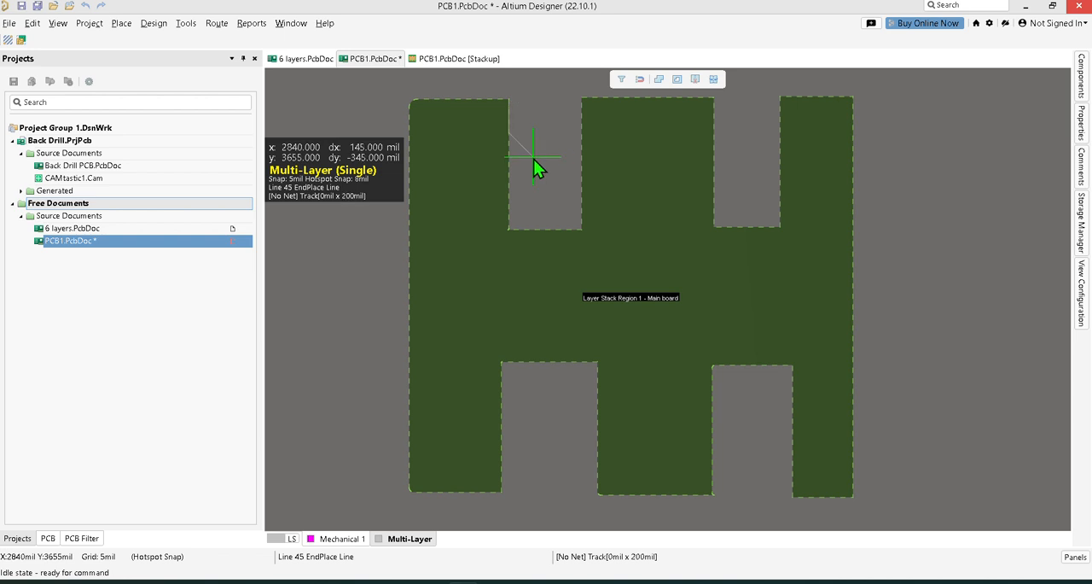
key(shift+space)
key(space)
scroll(488, 205, down, 4)
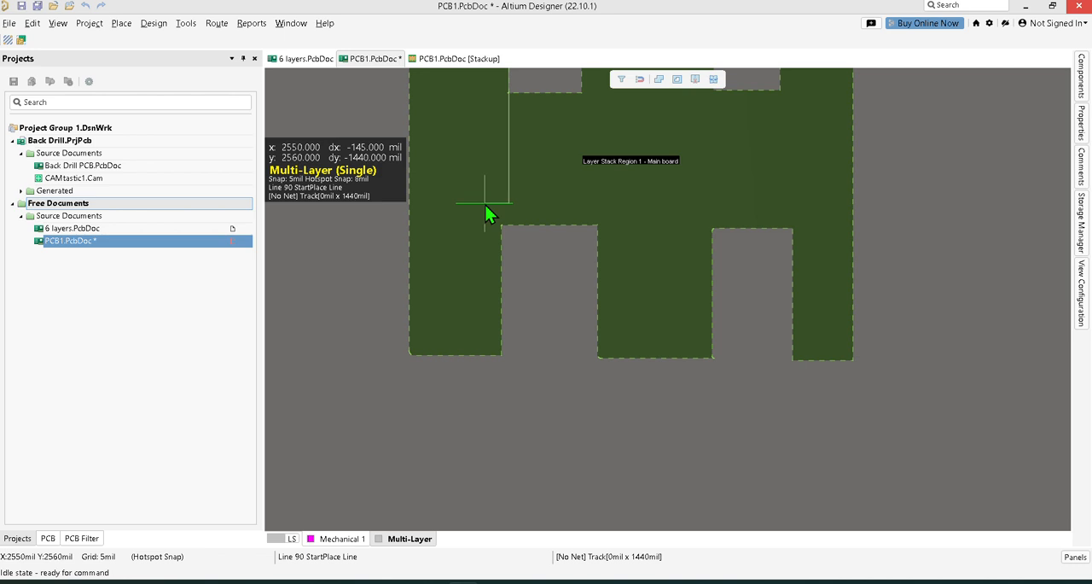
Continue the 90-degree cut outline below the left arm, up its outer side and across above its upper edge.
scroll(390, 256, up, 1)
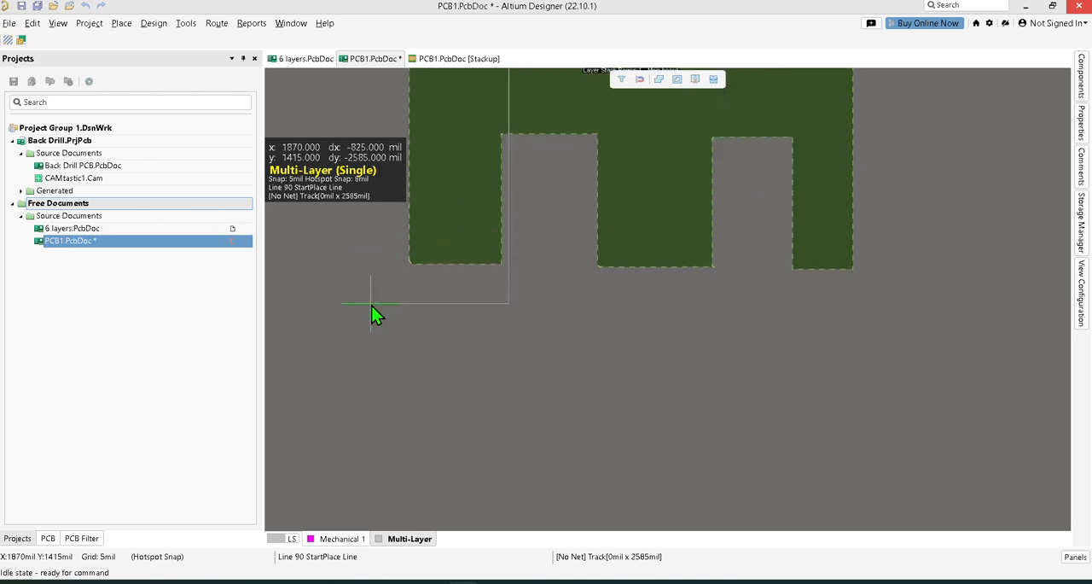
key(space)
scroll(374, 290, up, 10)
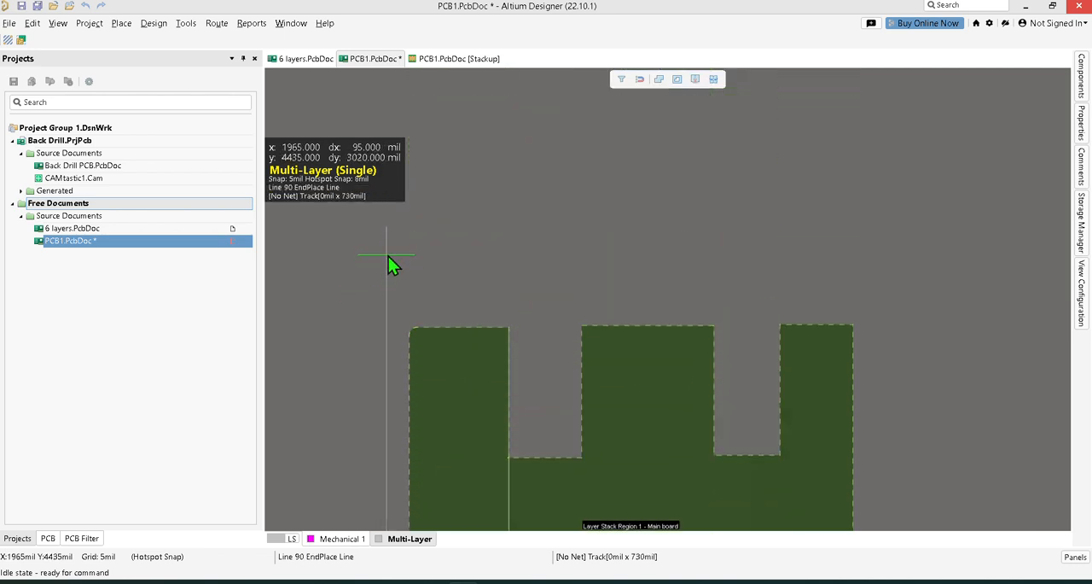
key(space)
ctrl+scroll(452, 307, up, 2)
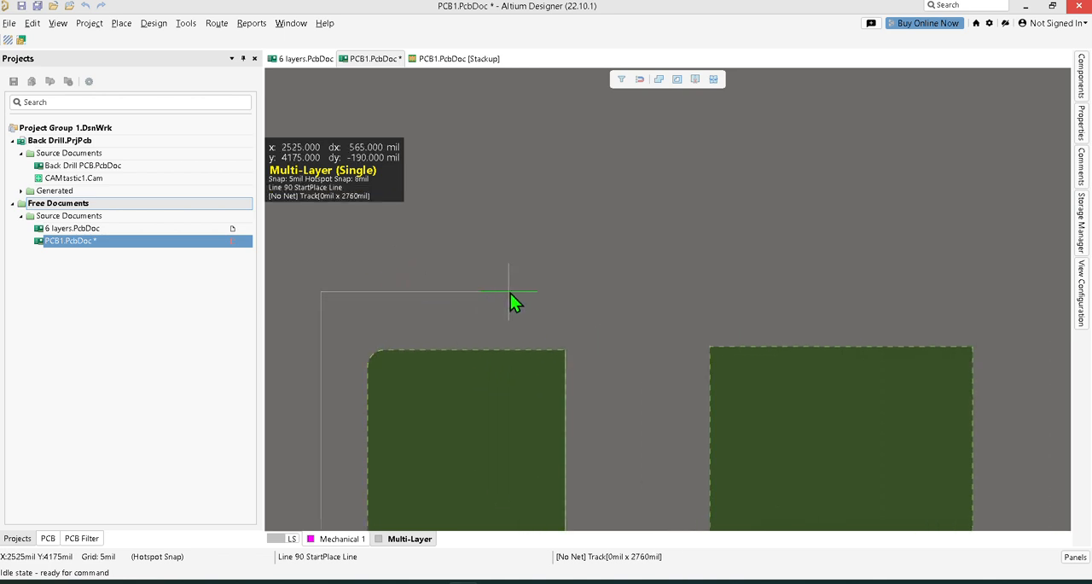
Close the cut outline at its starting corner and split the left arm off as a separate region.
click(566, 350)
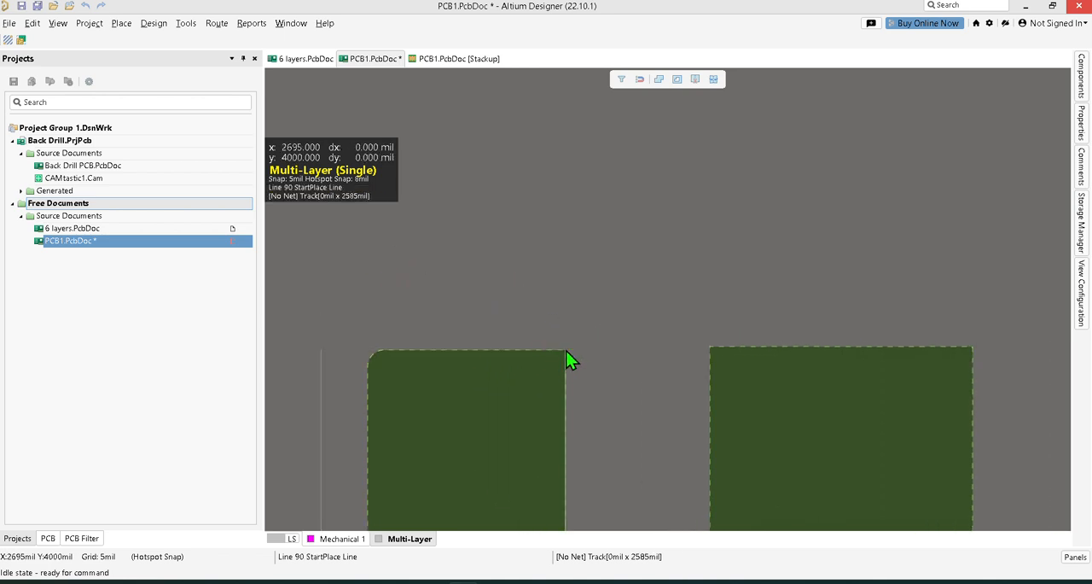
right_click(567, 351)
right_click(567, 351)
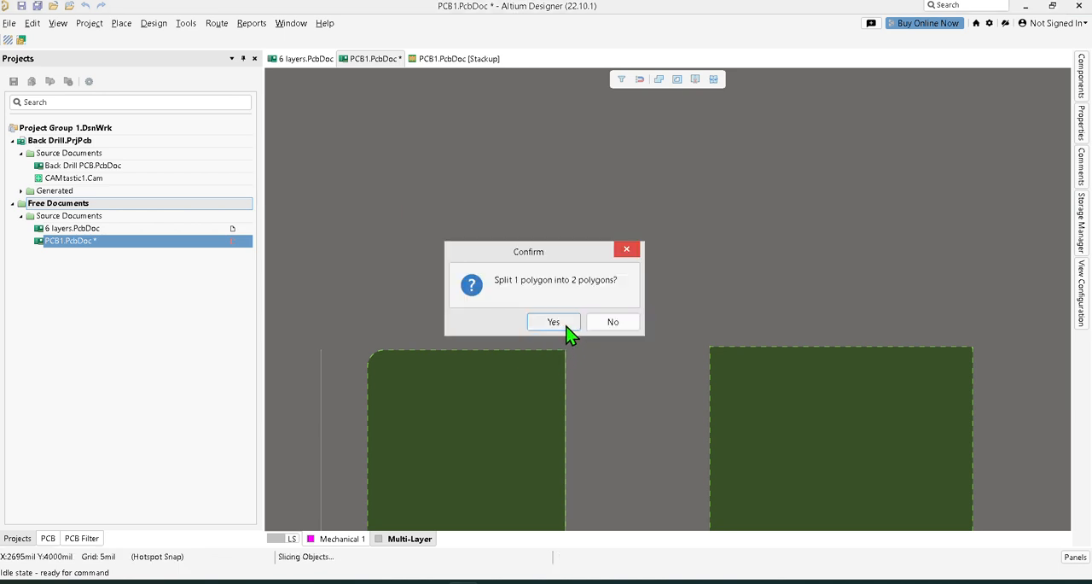
click(565, 324)
scroll(616, 276, down, 5)
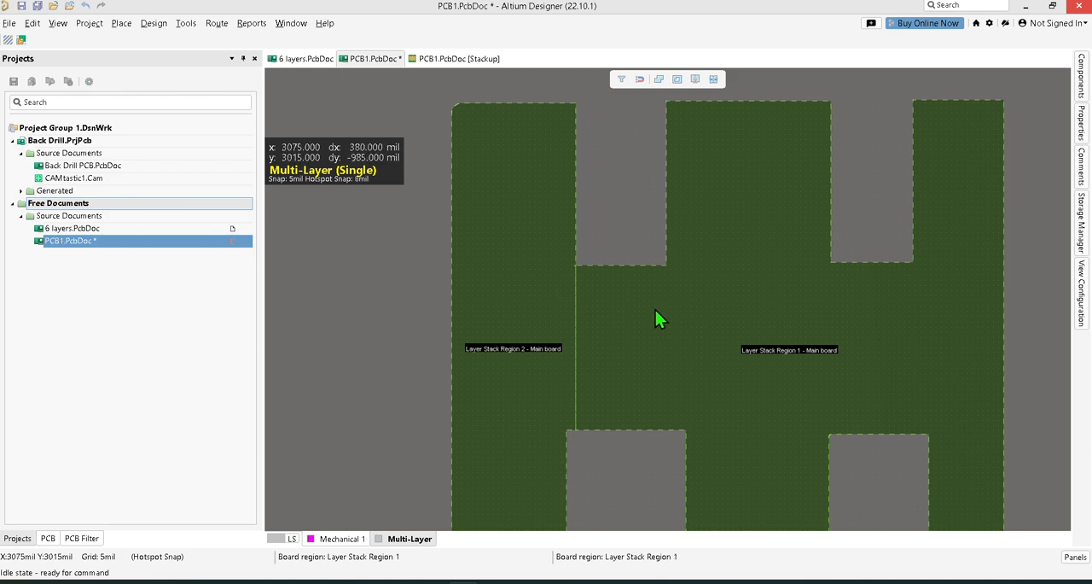
ctrl+scroll(659, 278, down, 2)
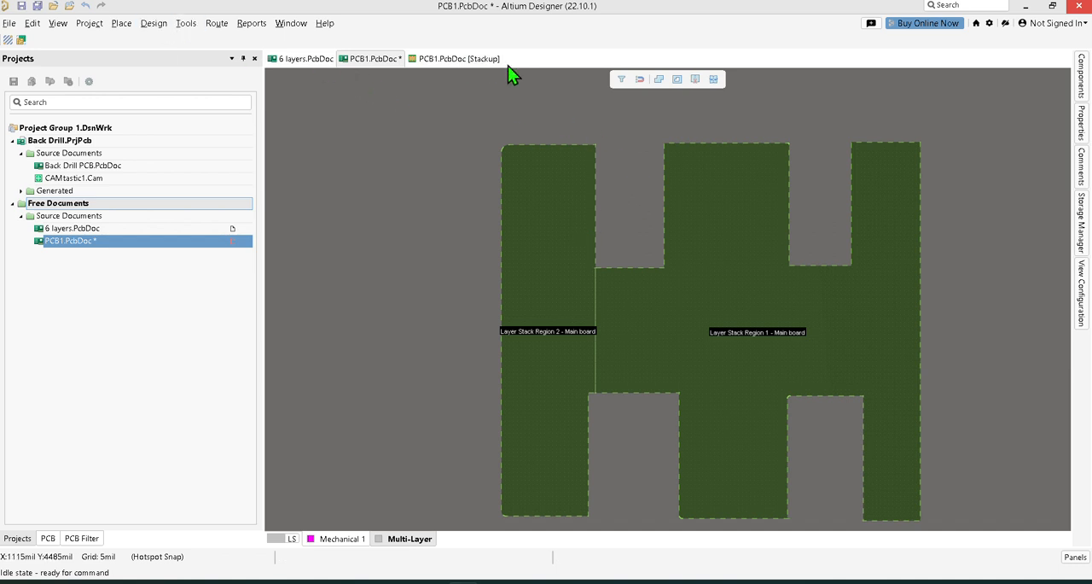
click(694, 79)
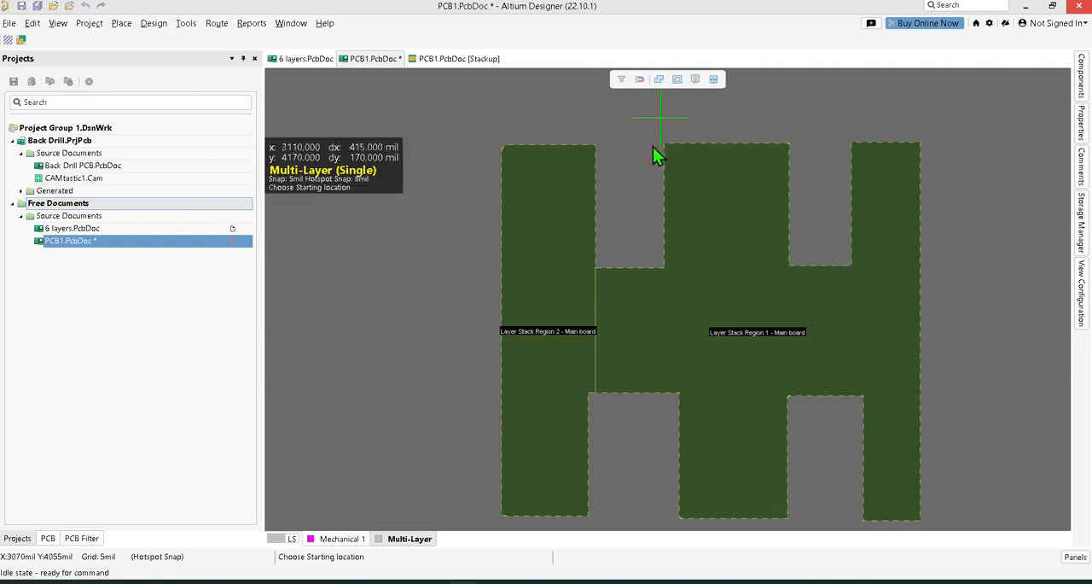
click(669, 277)
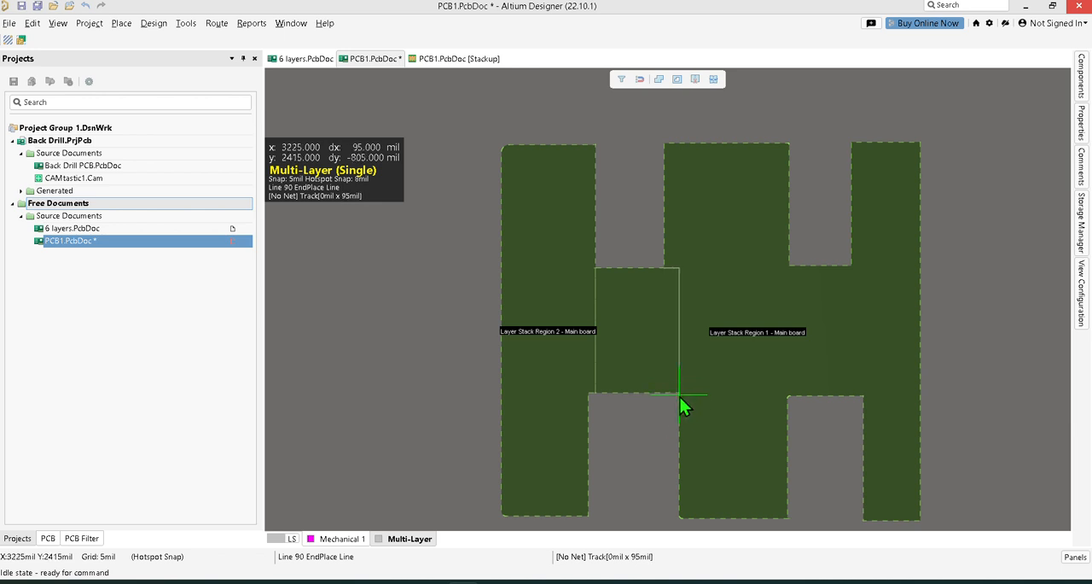
key(shift+space)
key(shift+space)
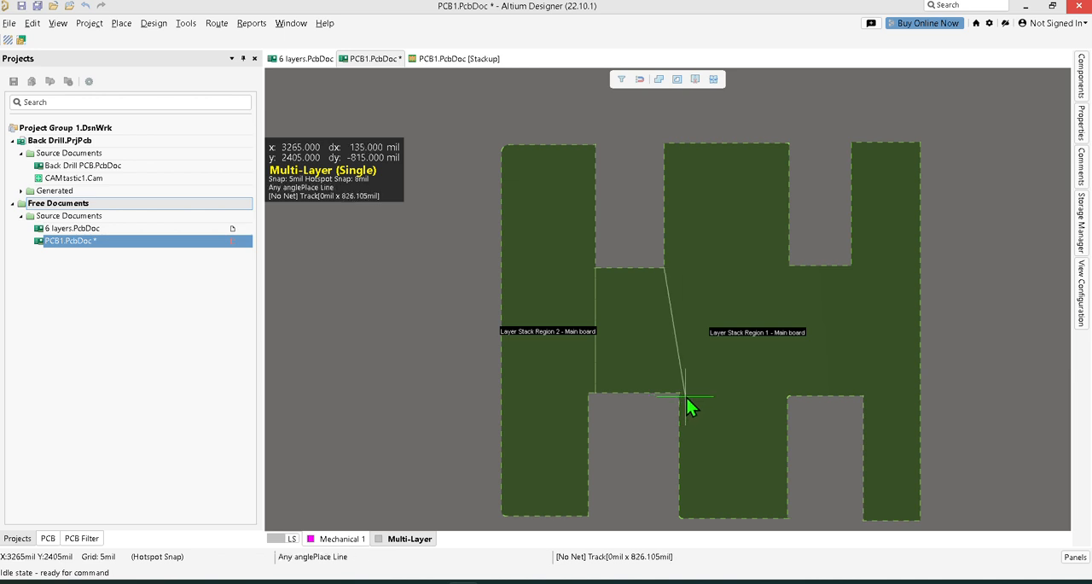
click(684, 390)
ctrl+scroll(685, 390, up, 2)
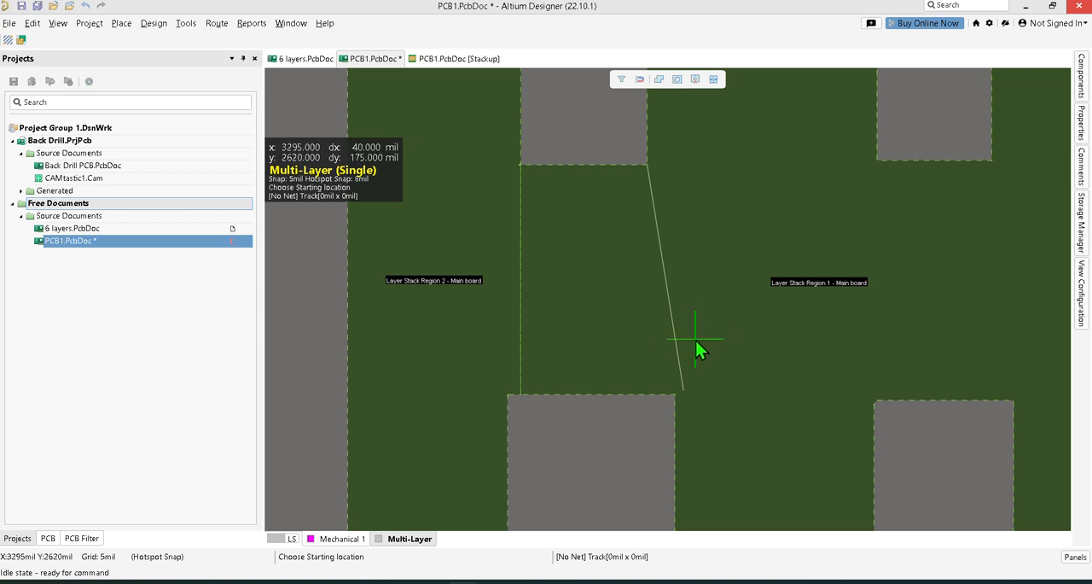
key(Escape)
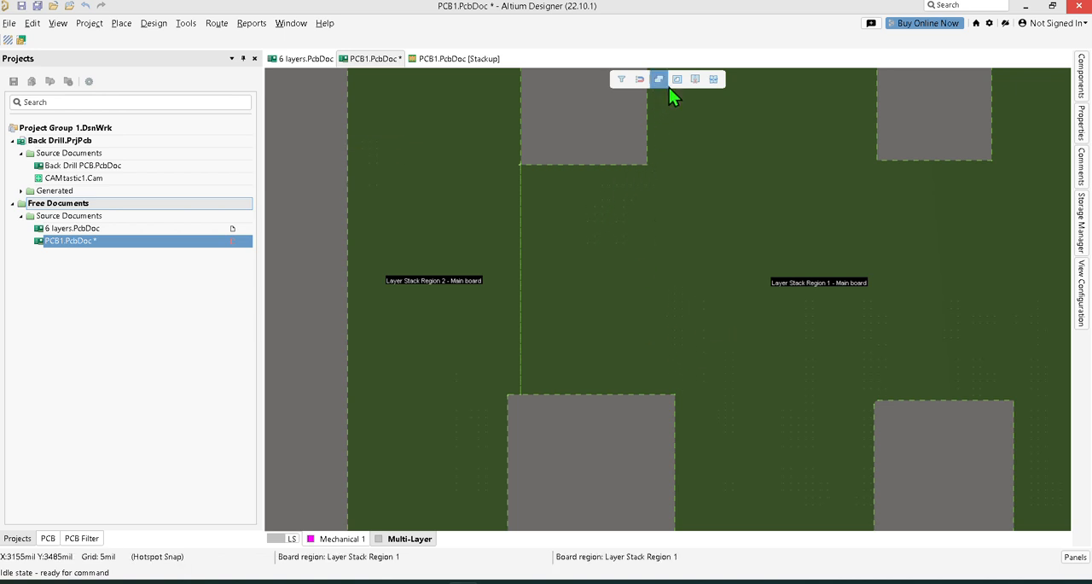
Begin slicing the central section with an any-angle line across the first bridge, joining its upper and lower corners at the central section.
click(694, 79)
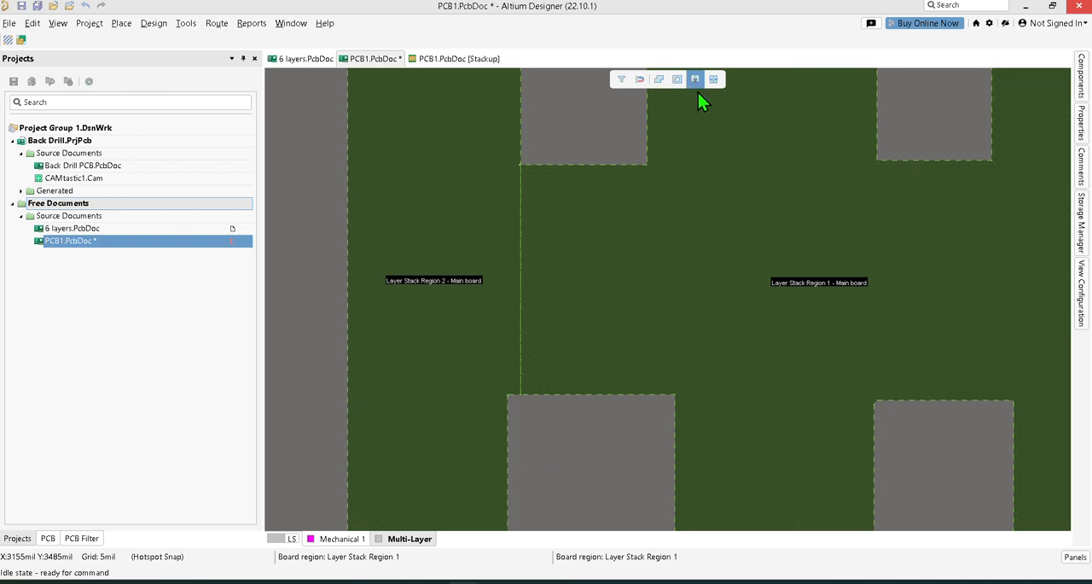
click(648, 166)
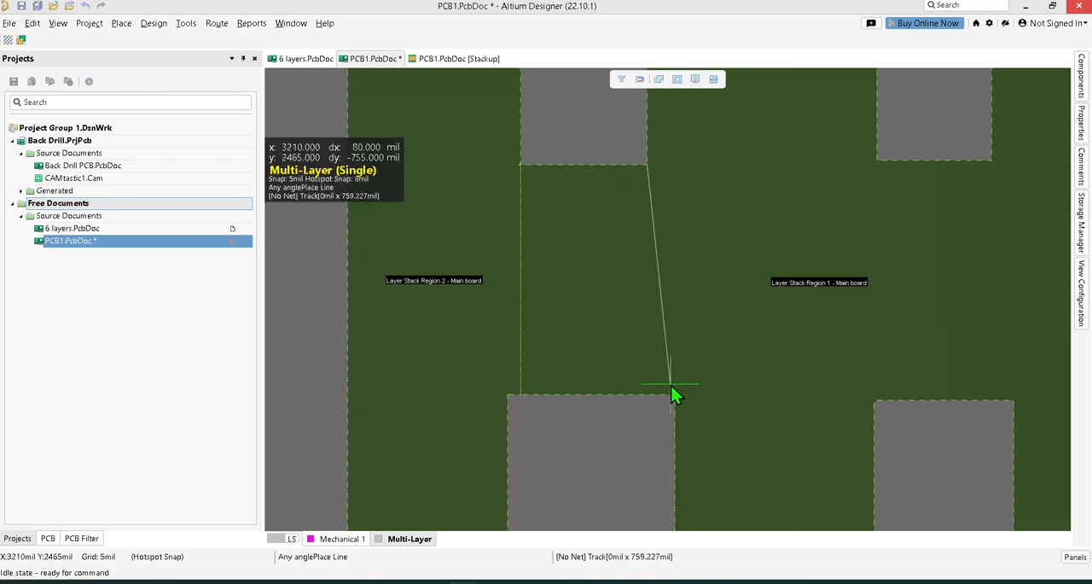
ctrl+scroll(671, 385, up, 2)
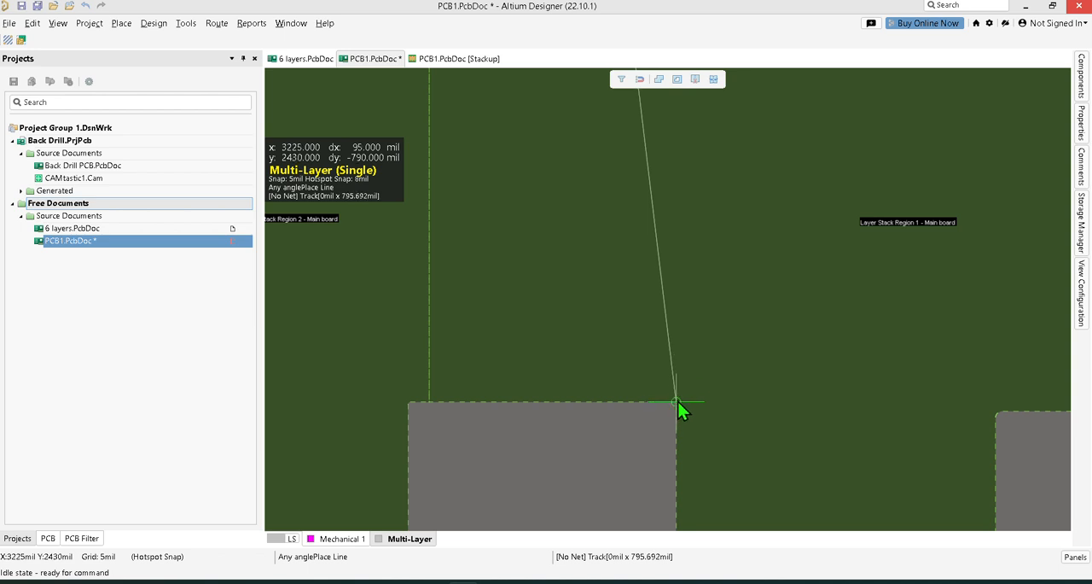
click(677, 401)
Switch the cut line to 90-degree corners and extend it down the central section's left edge and beneath its lower edge.
scroll(652, 431, down, 2)
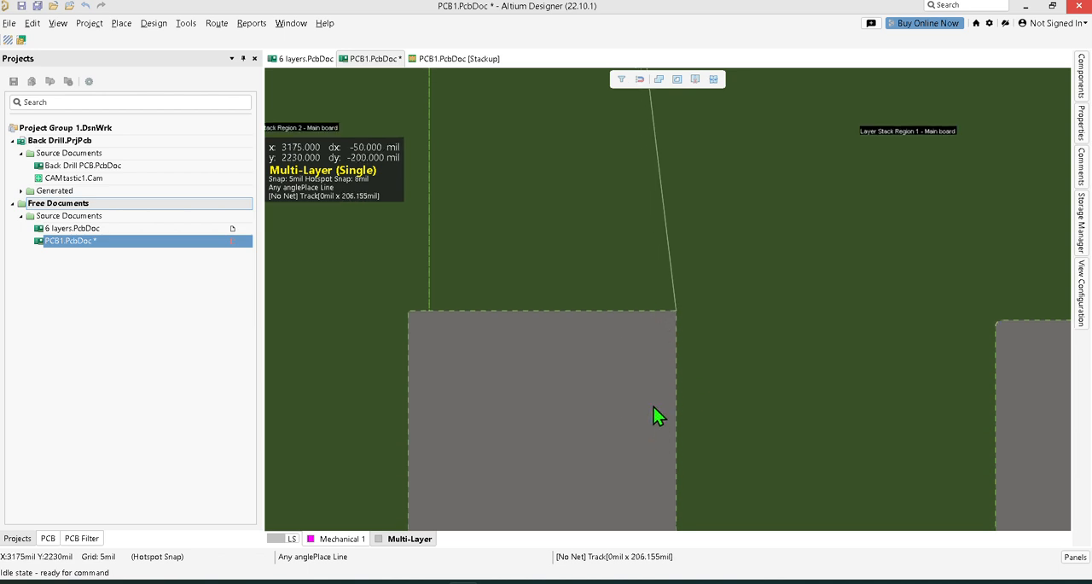
key(shift+space)
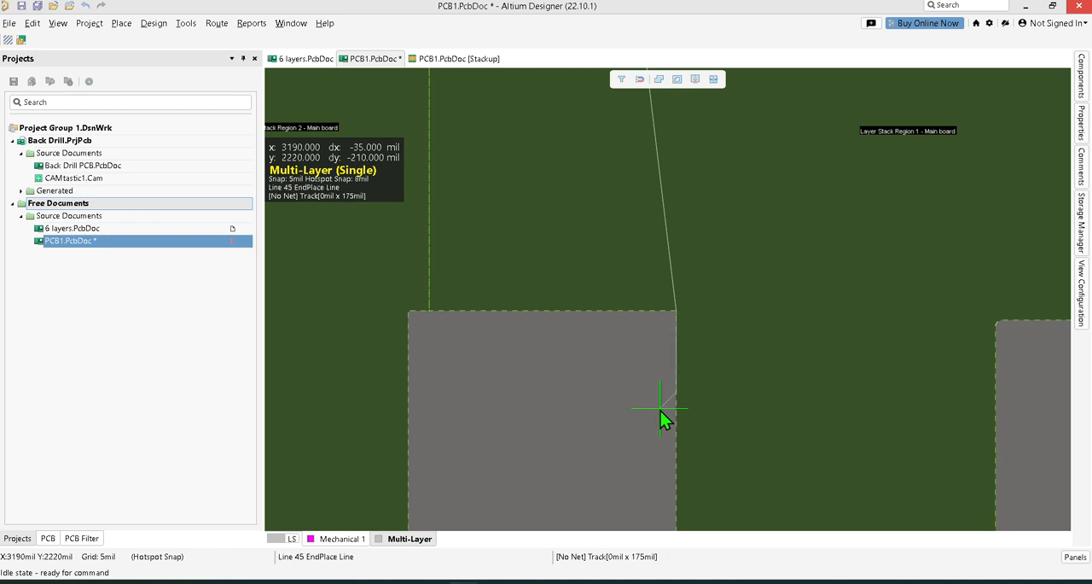
scroll(662, 412, down, 1)
scroll(661, 411, down, 1)
key(shift+space)
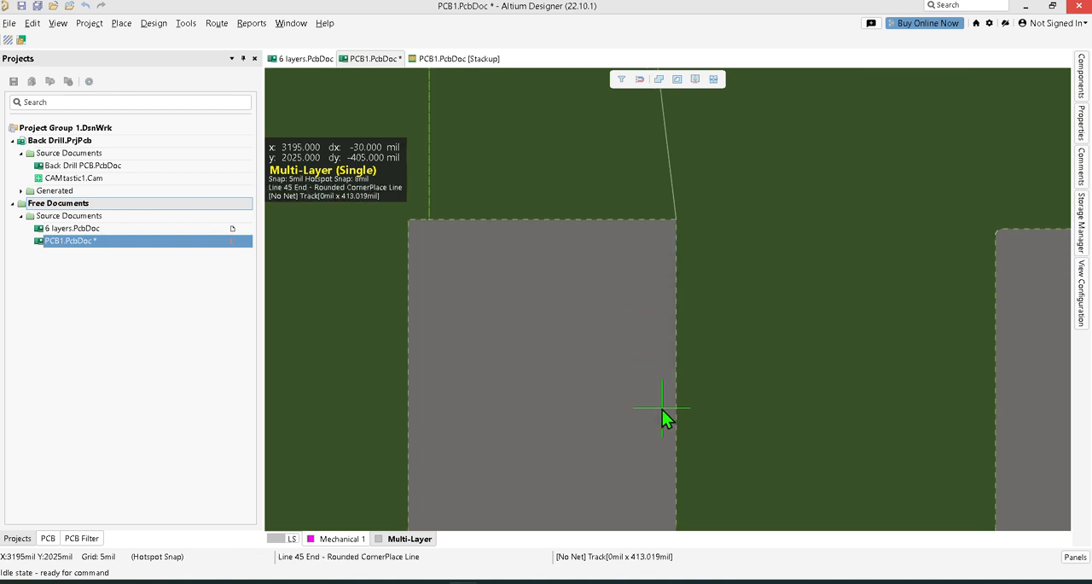
key(shift+space)
key(space)
scroll(663, 410, down, 3)
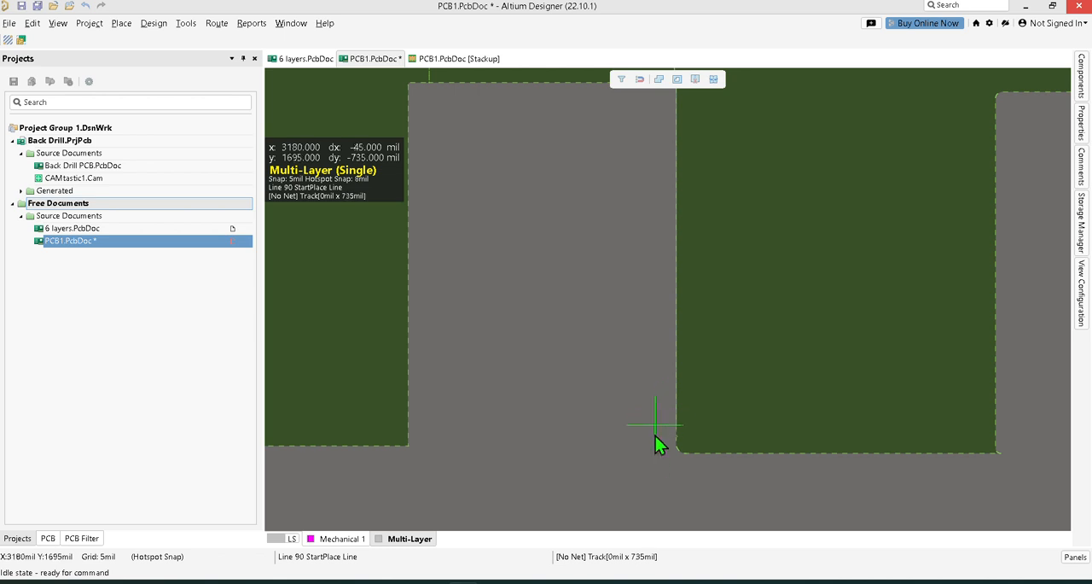
click(1012, 462)
scroll(1012, 462, up, 1)
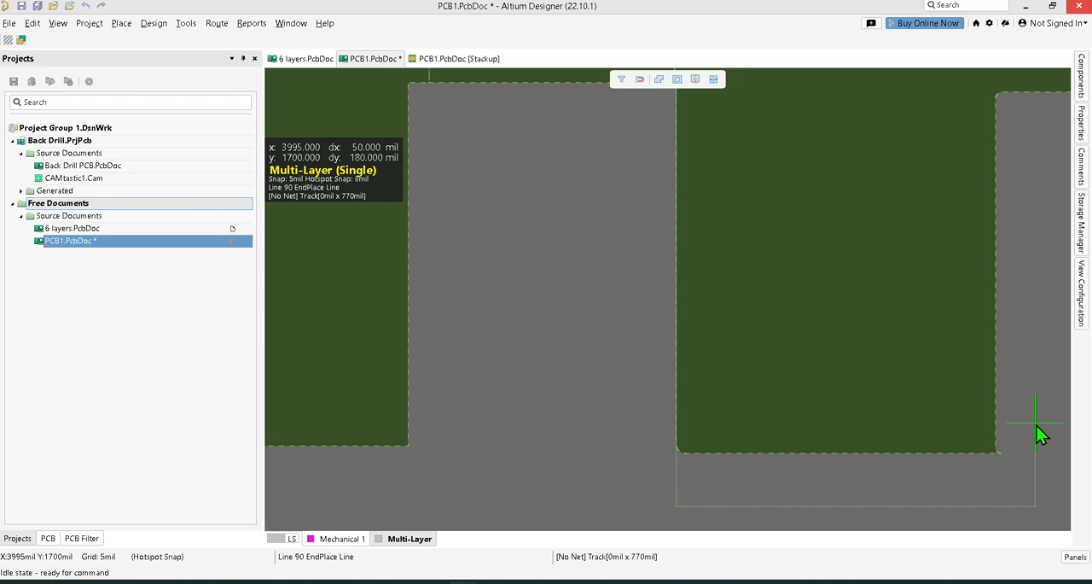
Bring the cut line in at the lower corner of the second bridge and run it vertically up the boundary with the central section.
scroll(1019, 399, up, 3)
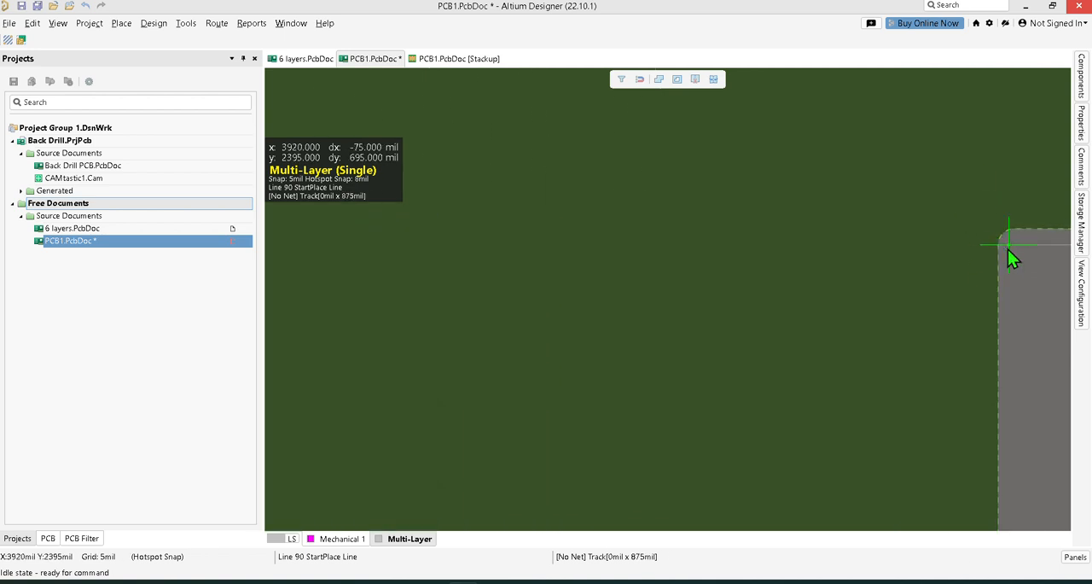
click(1000, 248)
scroll(1000, 246, up, 2)
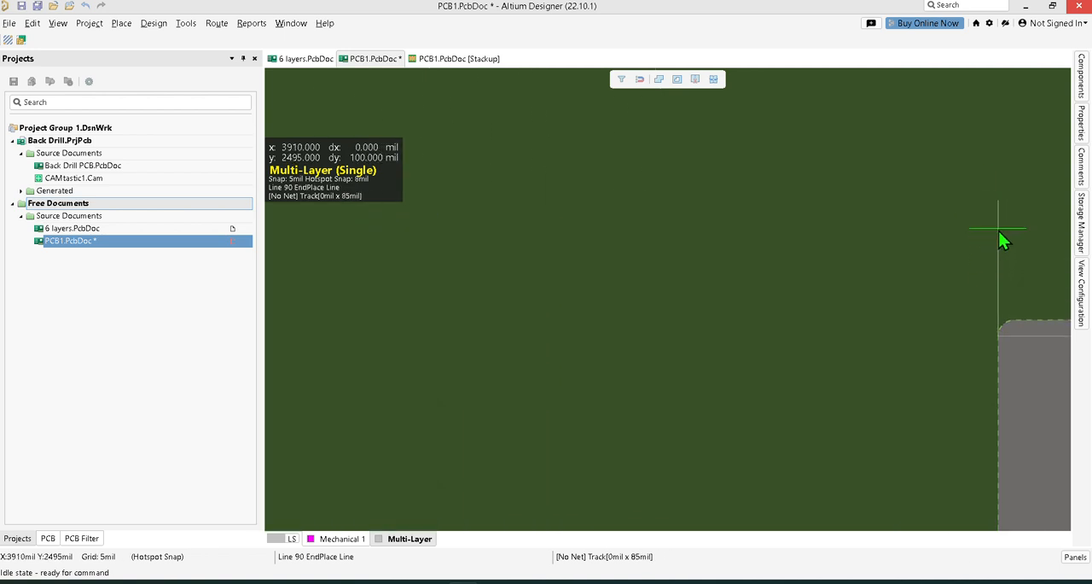
scroll(1000, 235, up, 6)
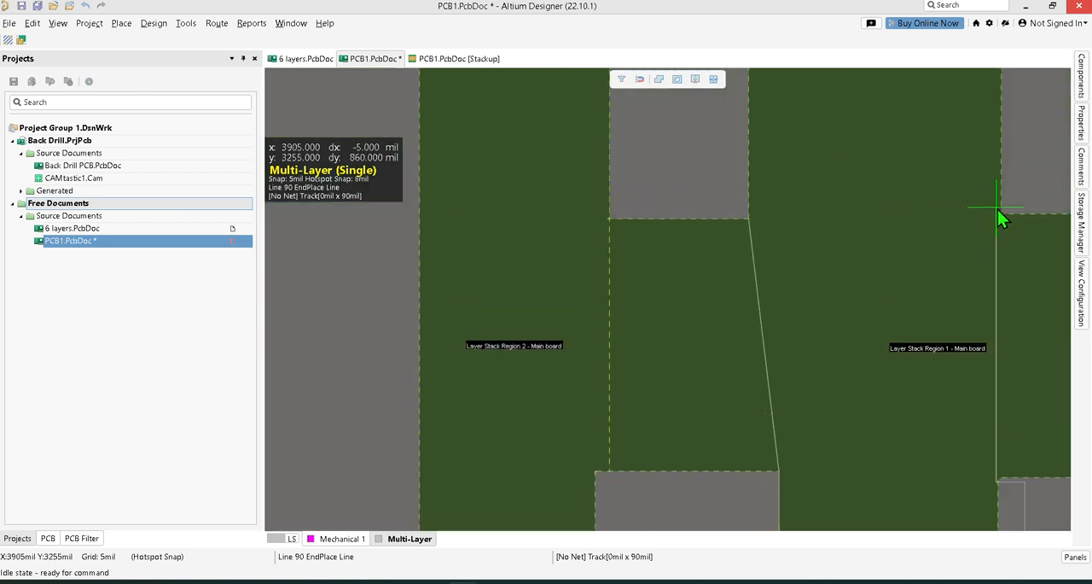
scroll(1000, 208, up, 2)
scroll(1006, 226, down, 2)
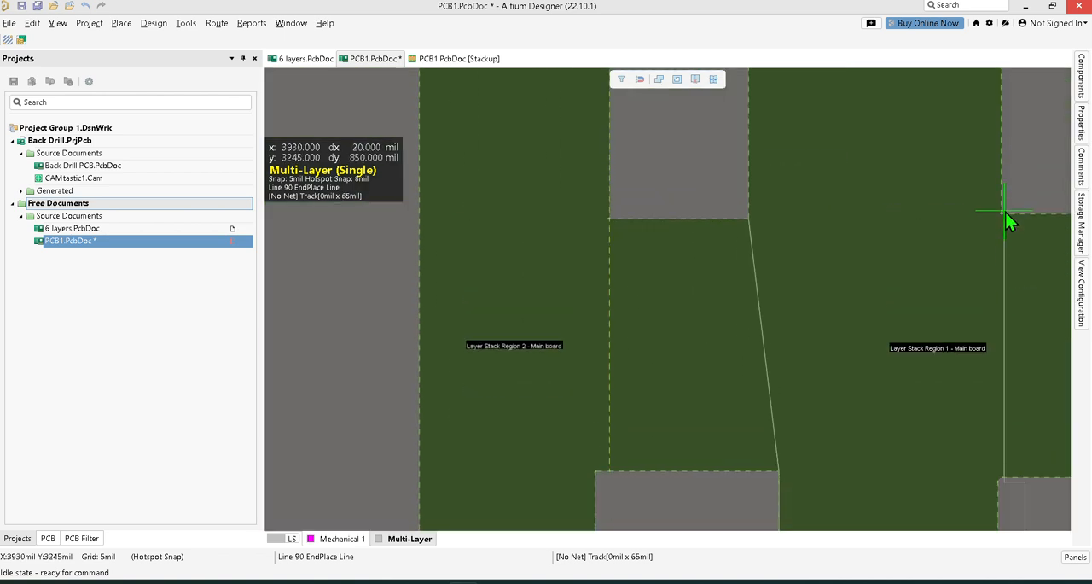
Carry the cut line around above the central section, close it at the starting bridge corner and split the board region.
scroll(1015, 184, up, 6)
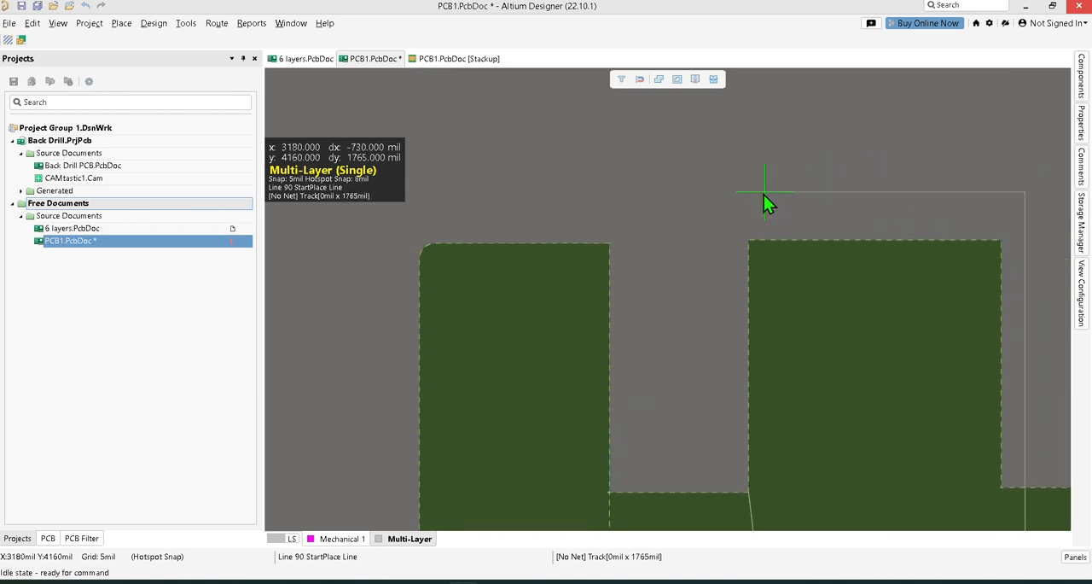
click(754, 196)
scroll(721, 270, down, 3)
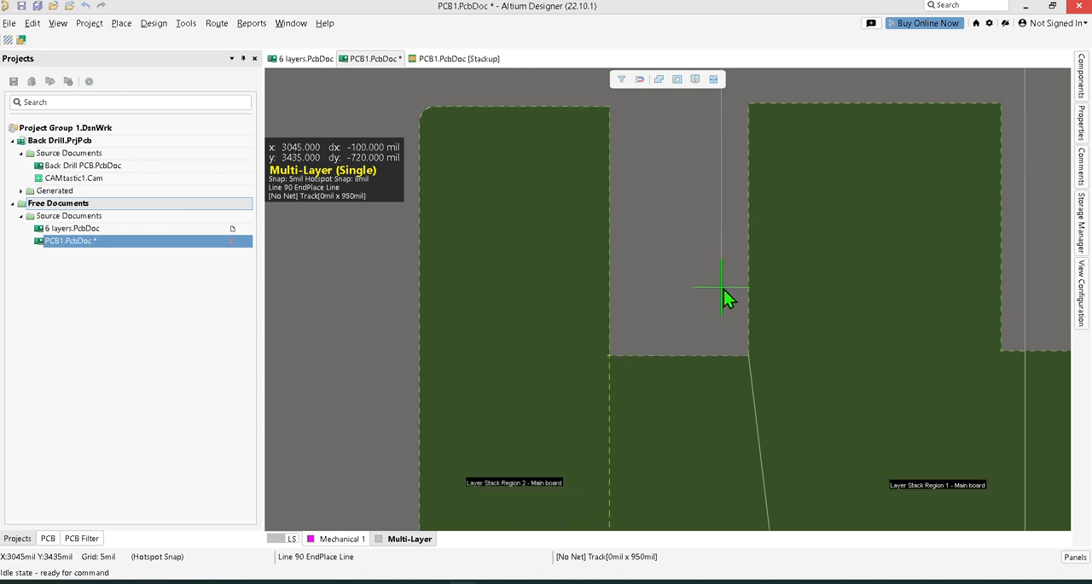
ctrl+scroll(724, 290, up, 2)
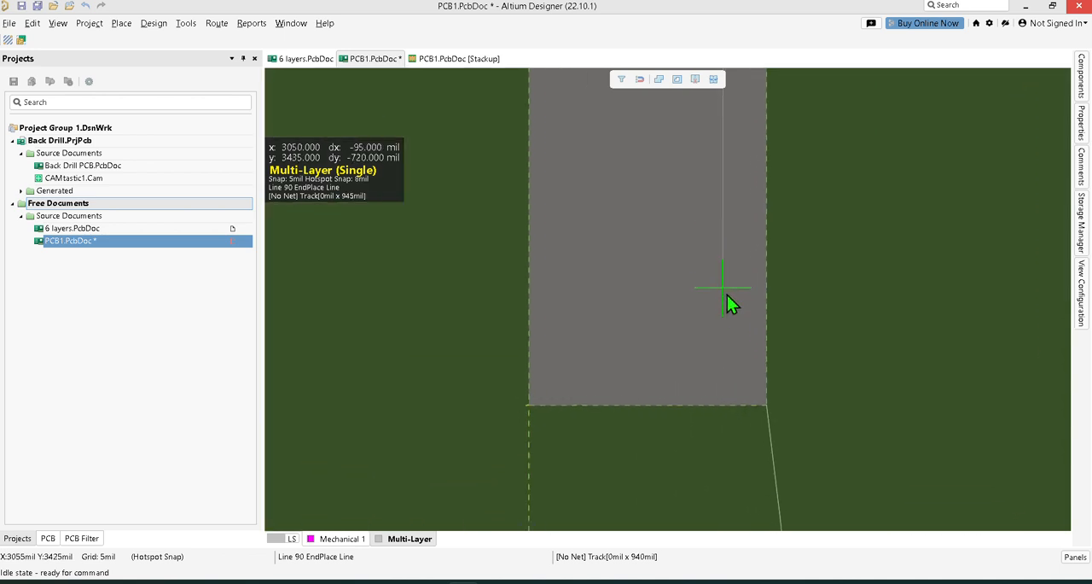
click(767, 407)
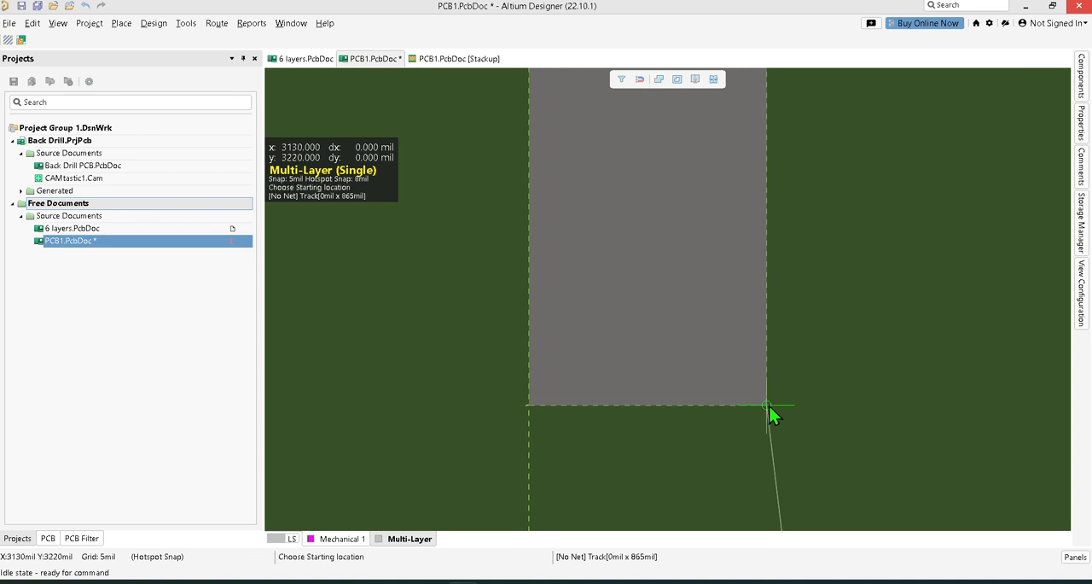
right_click(770, 407)
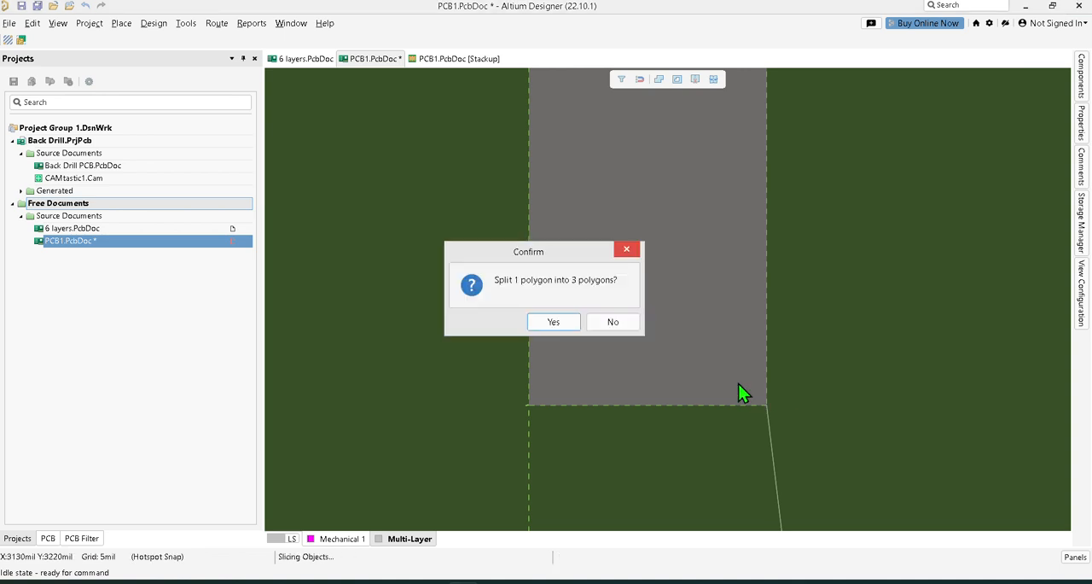
click(559, 324)
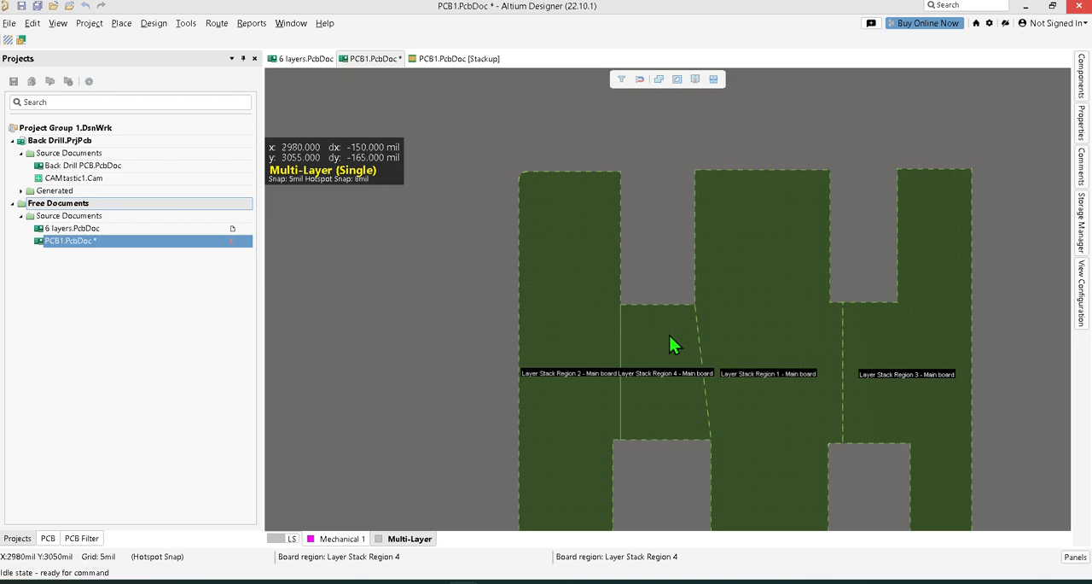
Inspect the first bridge, central and right regions produced by the split.
scroll(743, 298, down, 3)
click(689, 270)
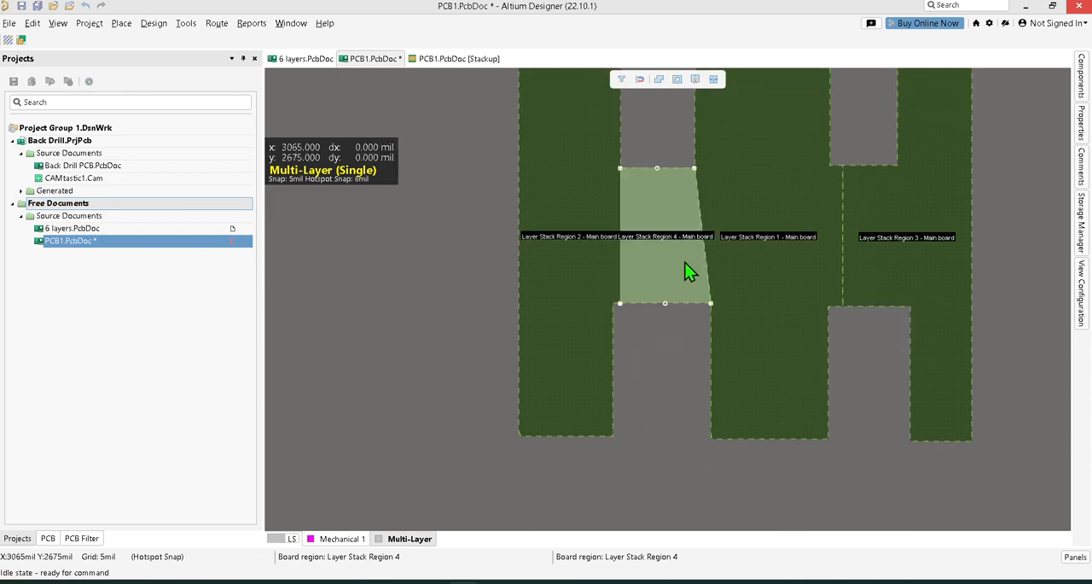
double_click(733, 247)
right_drag(674, 303, 582, 319)
click(774, 217)
right_drag(746, 264, 678, 294)
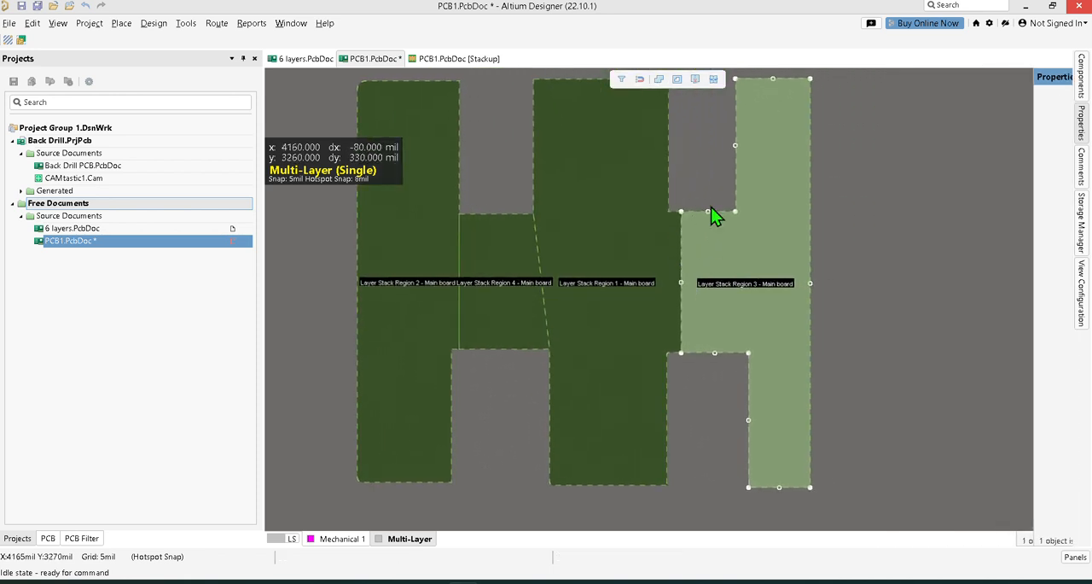
click(737, 216)
scroll(630, 274, up, 1)
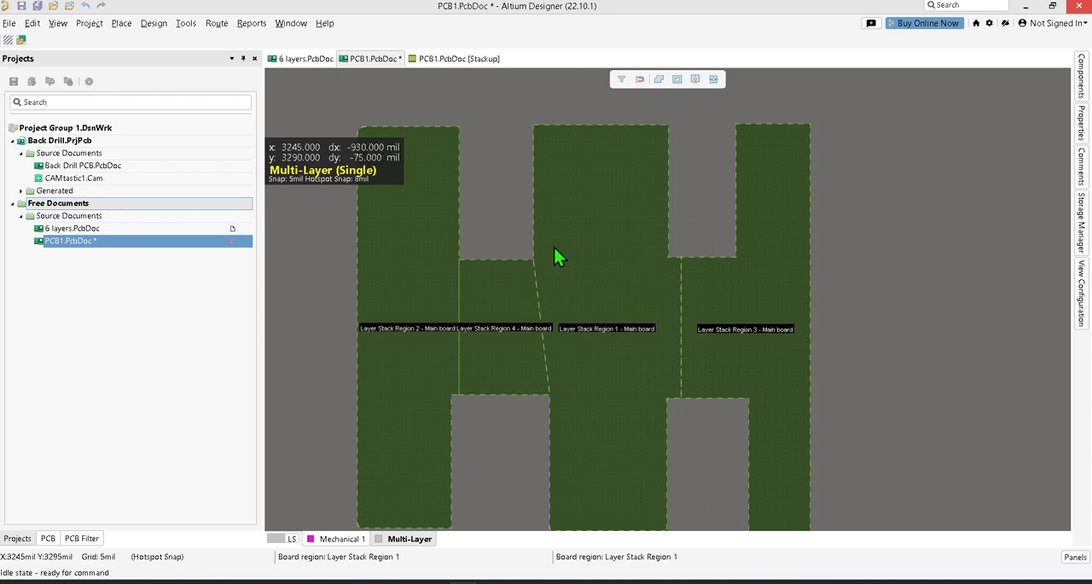
Examine the region boundaries and outline corners around both bridges and along the board's lower edge.
ctrl+scroll(537, 146, up, 1)
scroll(516, 204, down, 4)
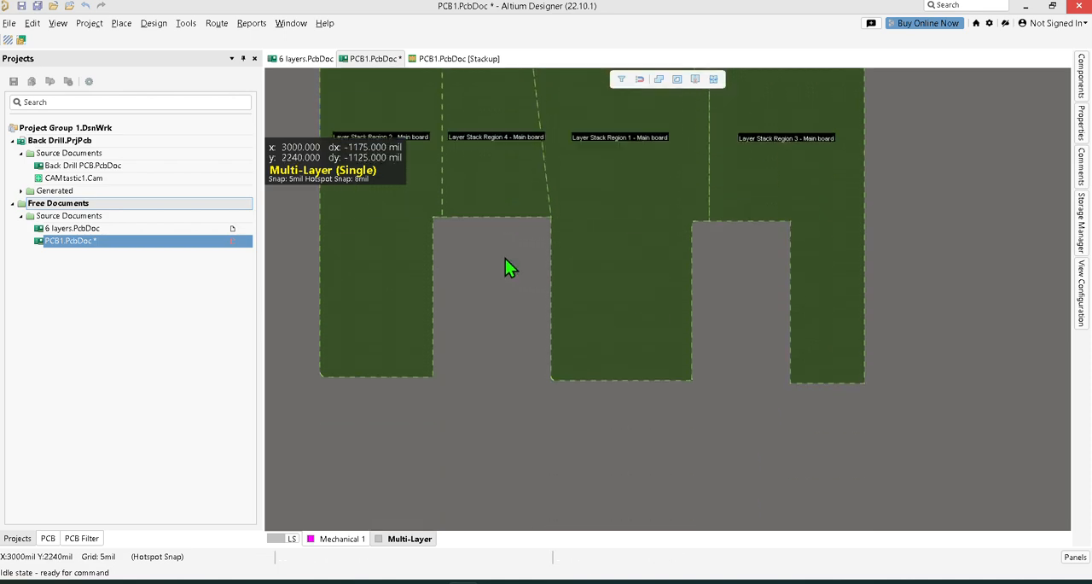
ctrl+scroll(535, 365, up, 6)
scroll(571, 366, down, 2)
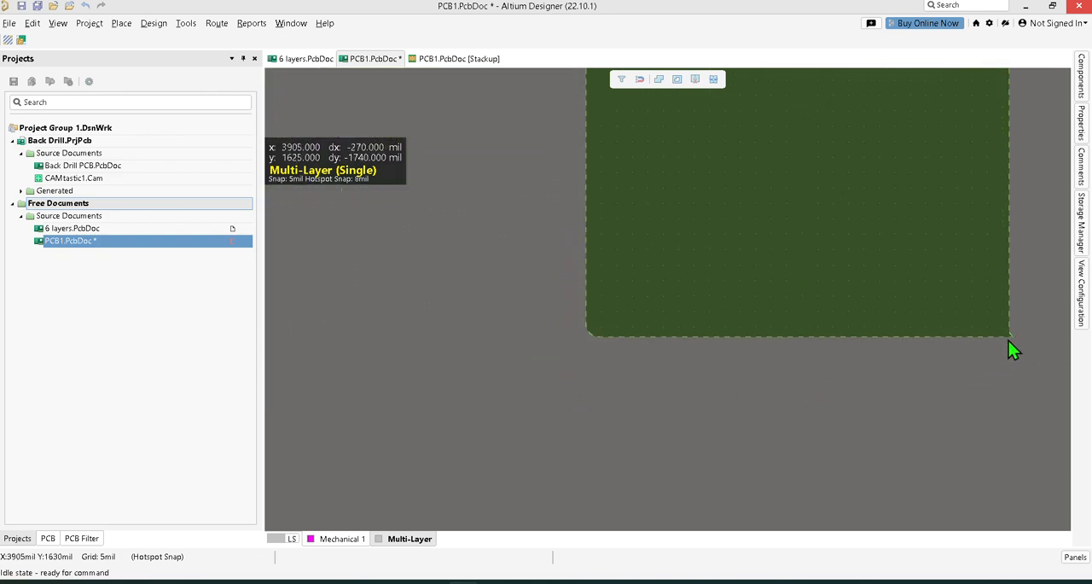
ctrl+scroll(1009, 340, up, 4)
ctrl+scroll(1005, 321, down, 8)
right_drag(957, 239, 782, 319)
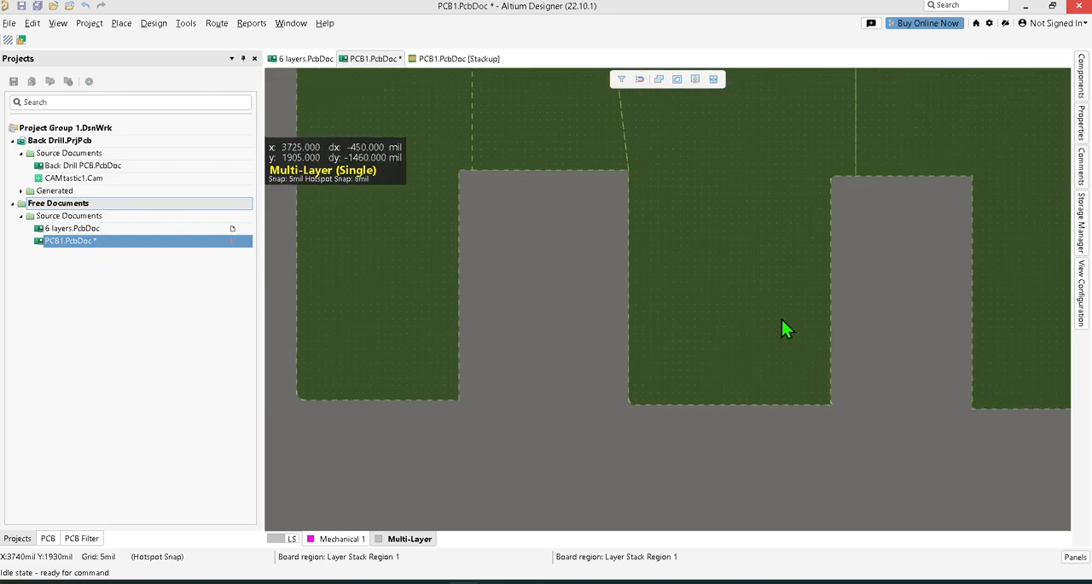
right_drag(822, 229, 680, 313)
scroll(767, 290, up, 2)
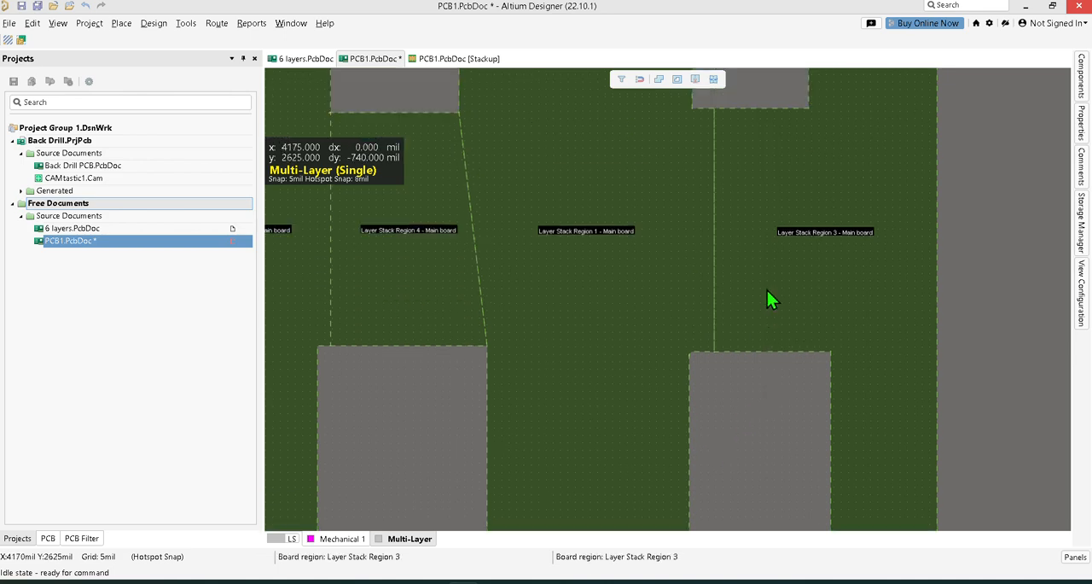
scroll(720, 355, up, 3)
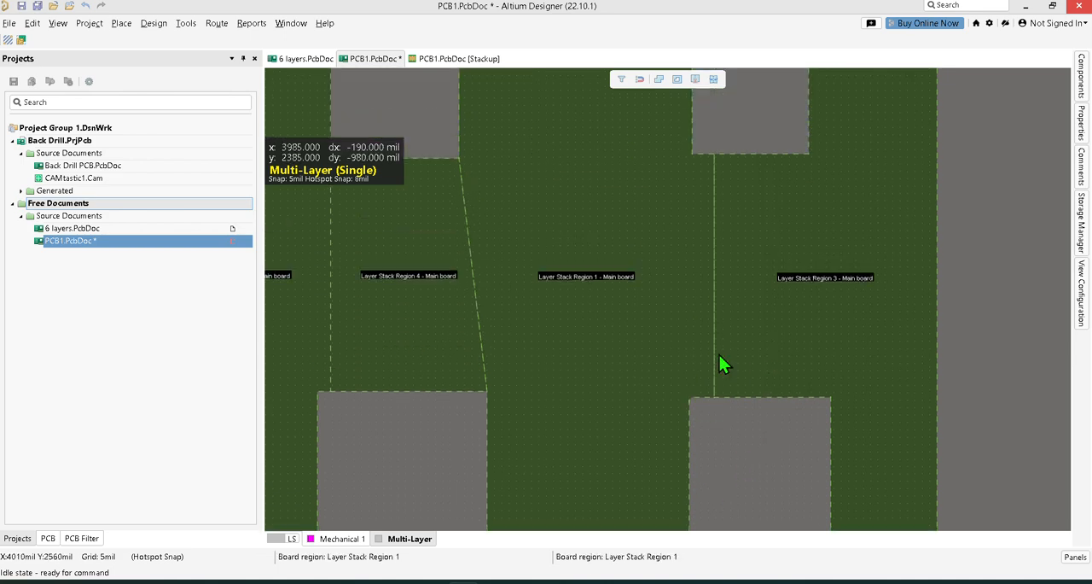
Check the extents of the central, right, left arm and first bridge regions by selecting each in turn.
click(566, 284)
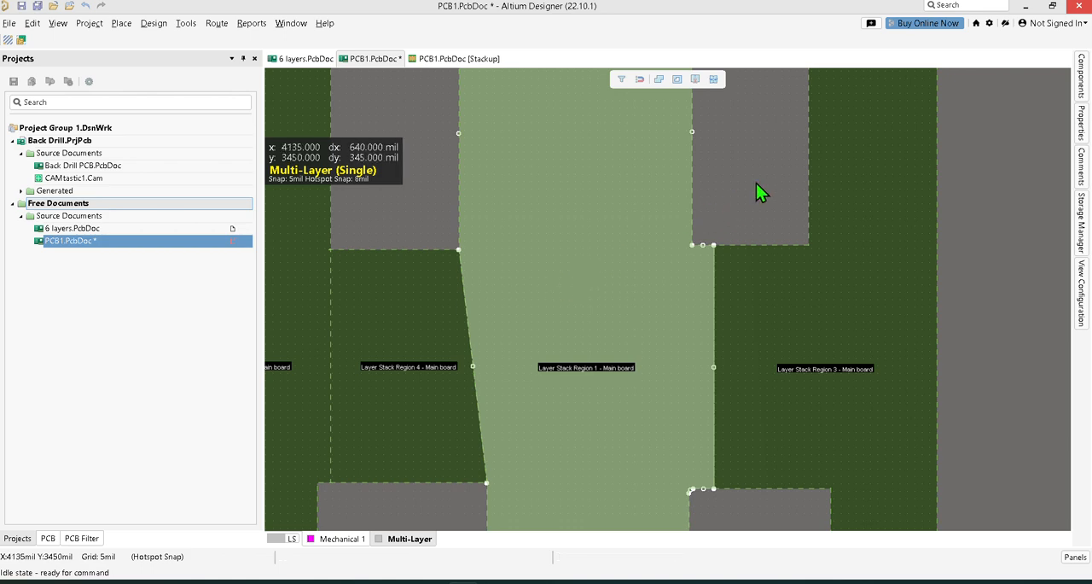
click(799, 351)
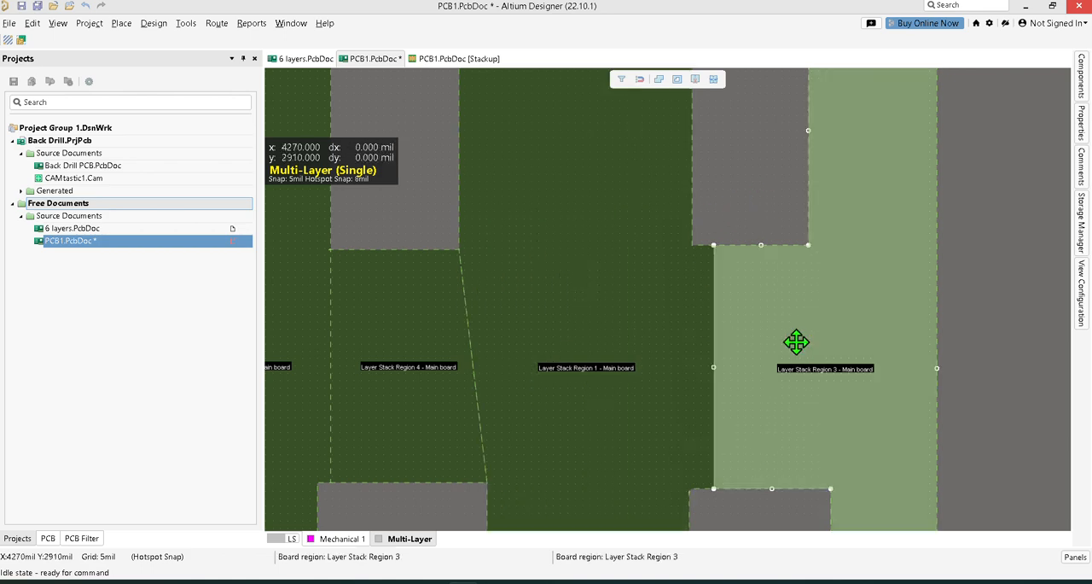
click(282, 323)
click(411, 331)
click(576, 324)
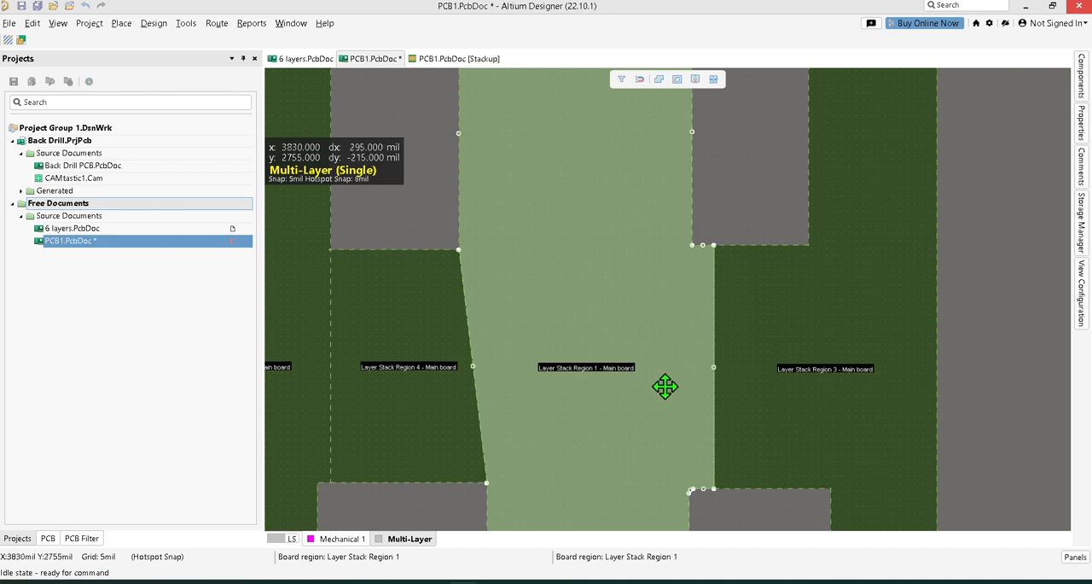
ctrl+scroll(666, 386, down, 3)
key(shift+e)
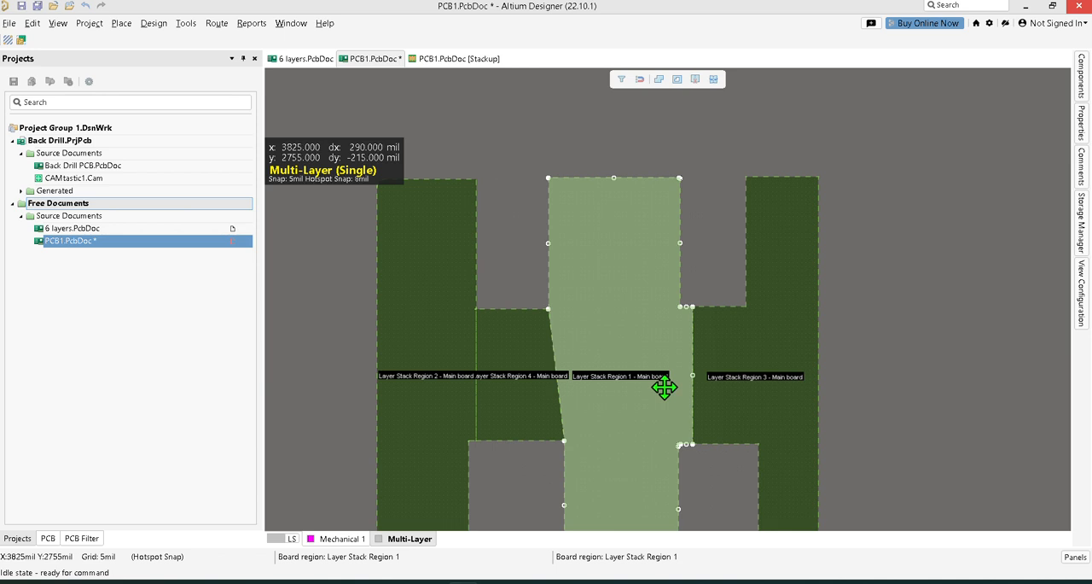
Begin slicing the right region at the second bridge's upper outer corner, flip the 90-degree corner, and run the cut vertically past the arm's lower end.
click(726, 358)
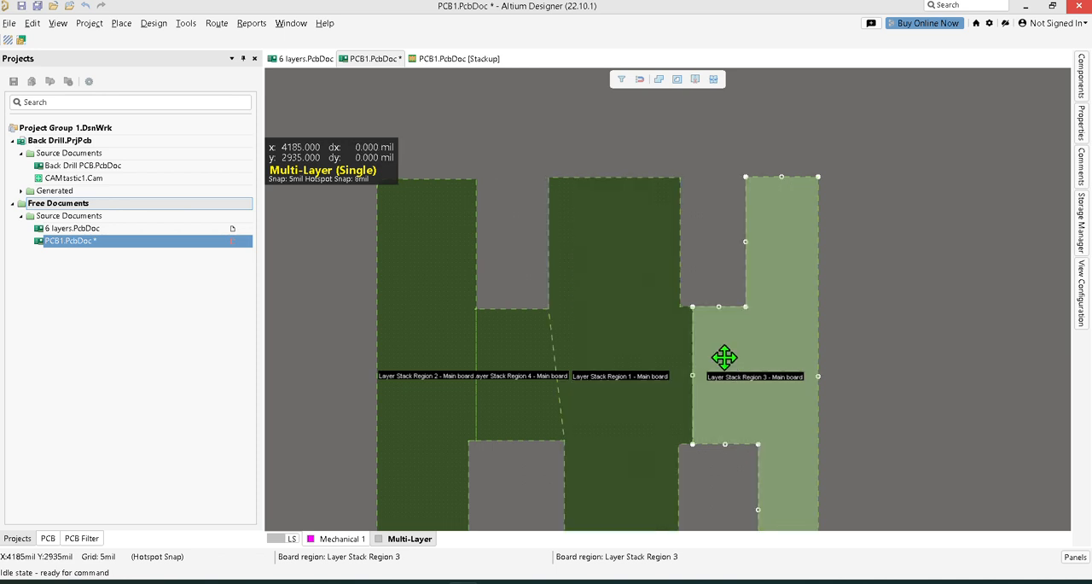
click(695, 80)
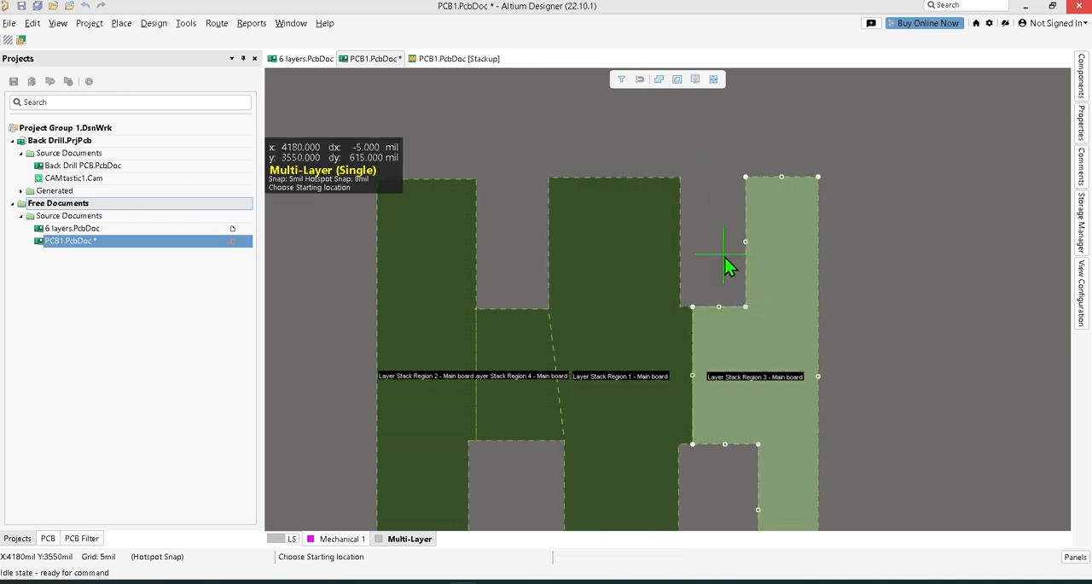
click(747, 308)
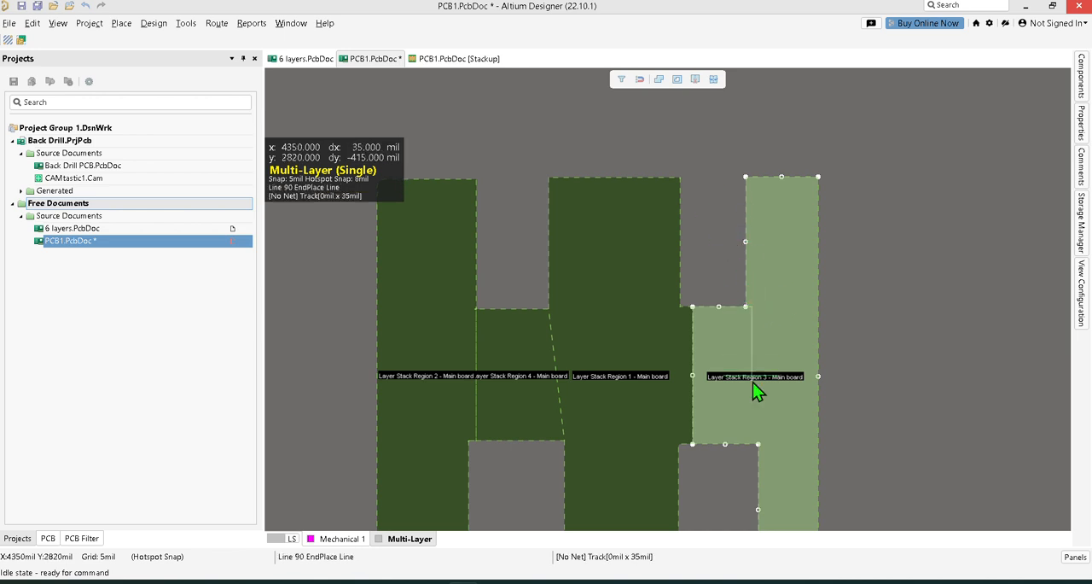
click(756, 433)
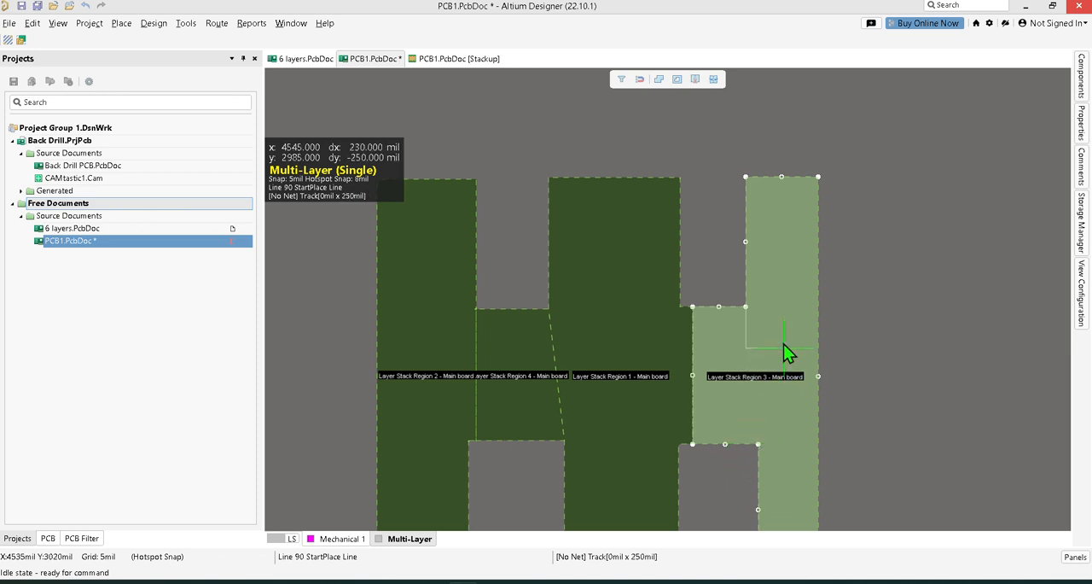
key(space)
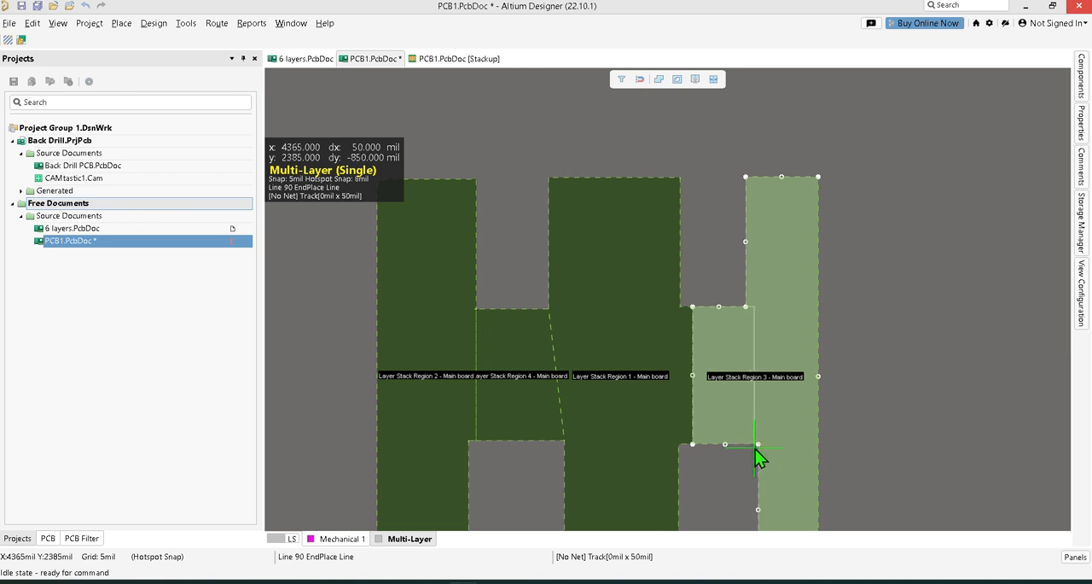
scroll(748, 504, down, 2)
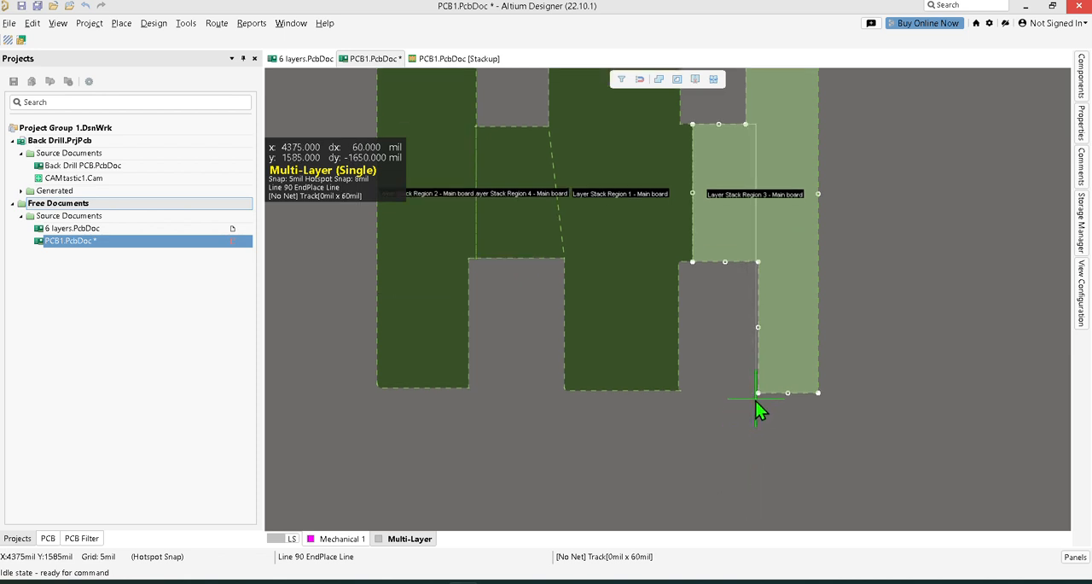
click(750, 414)
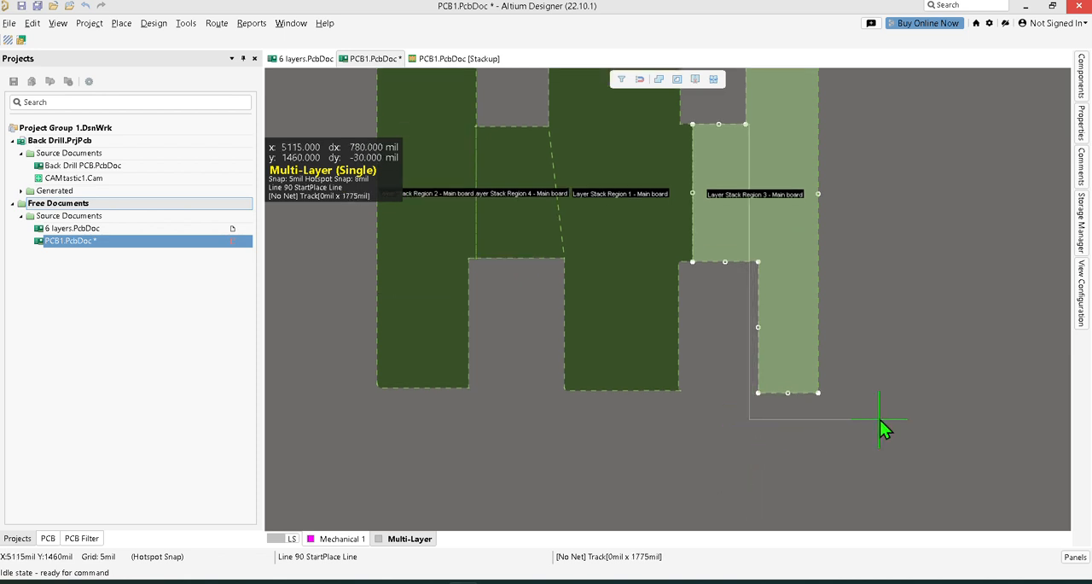
Carry the cut line around the outside of the right arm back to its starting corner and split the arm from the second bridge.
click(843, 406)
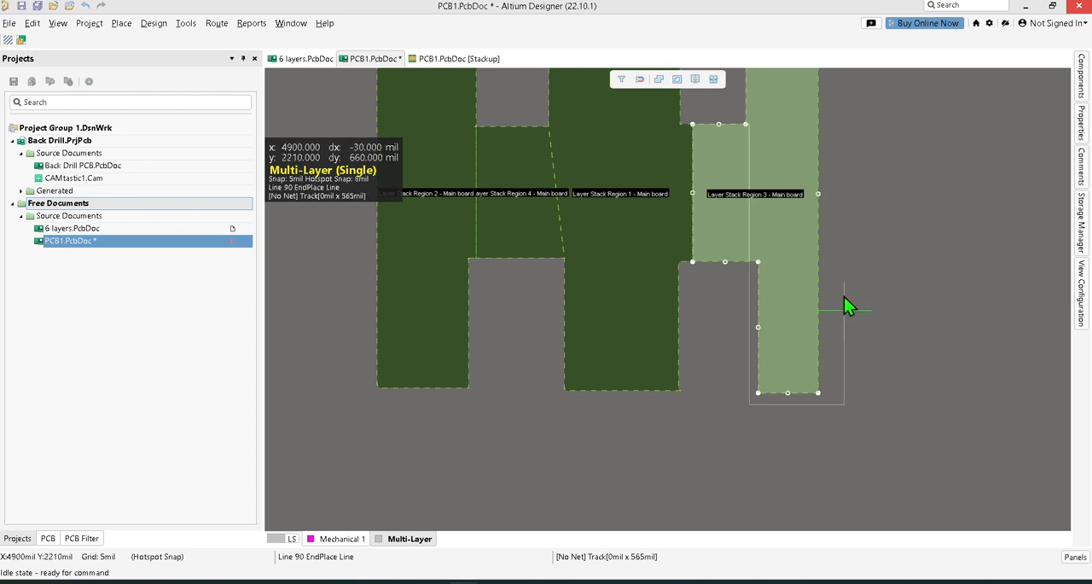
click(836, 157)
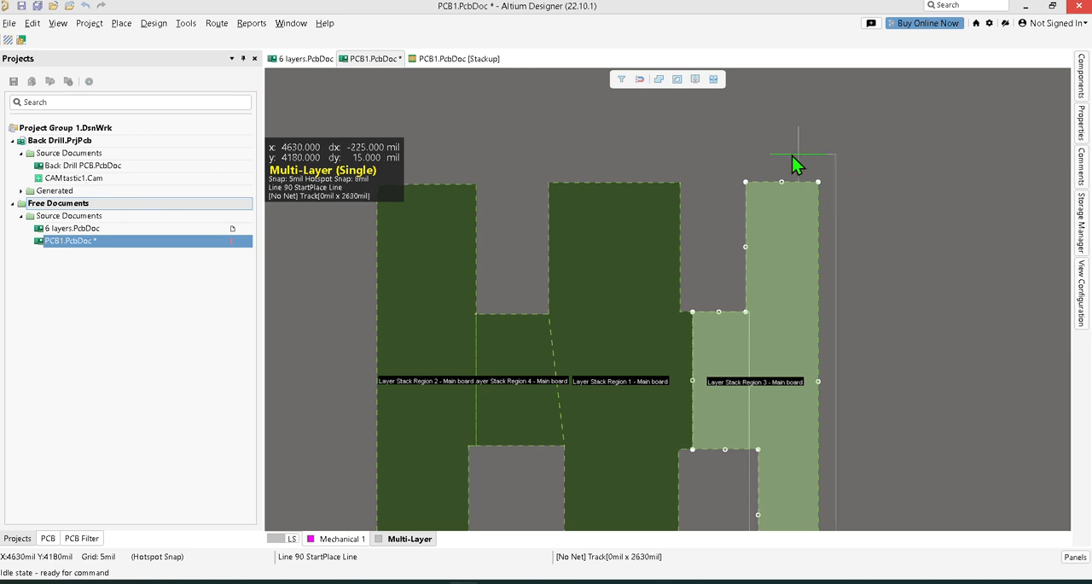
click(741, 155)
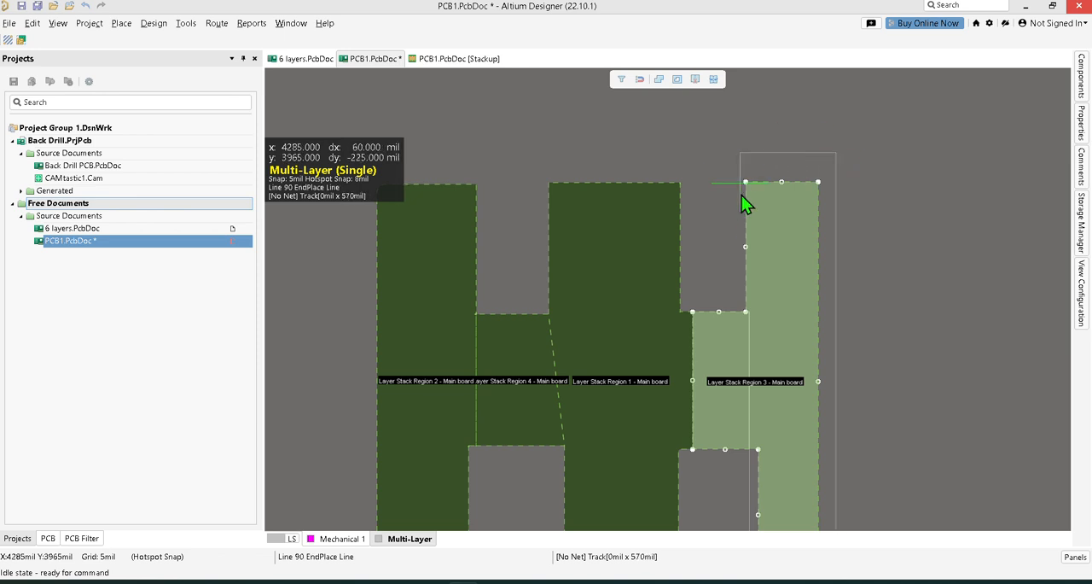
click(746, 313)
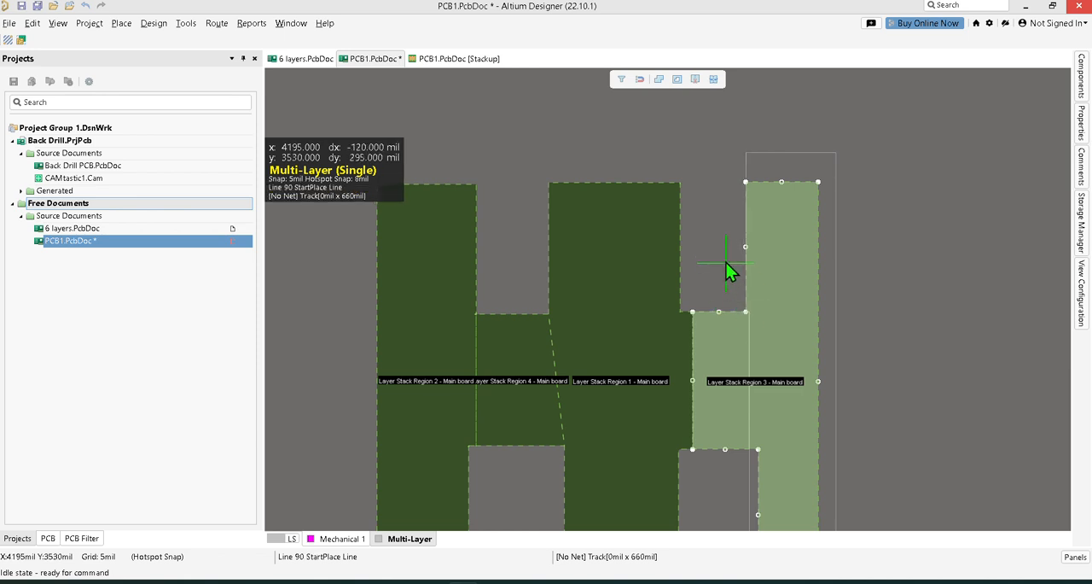
right_click(719, 238)
right_click(718, 237)
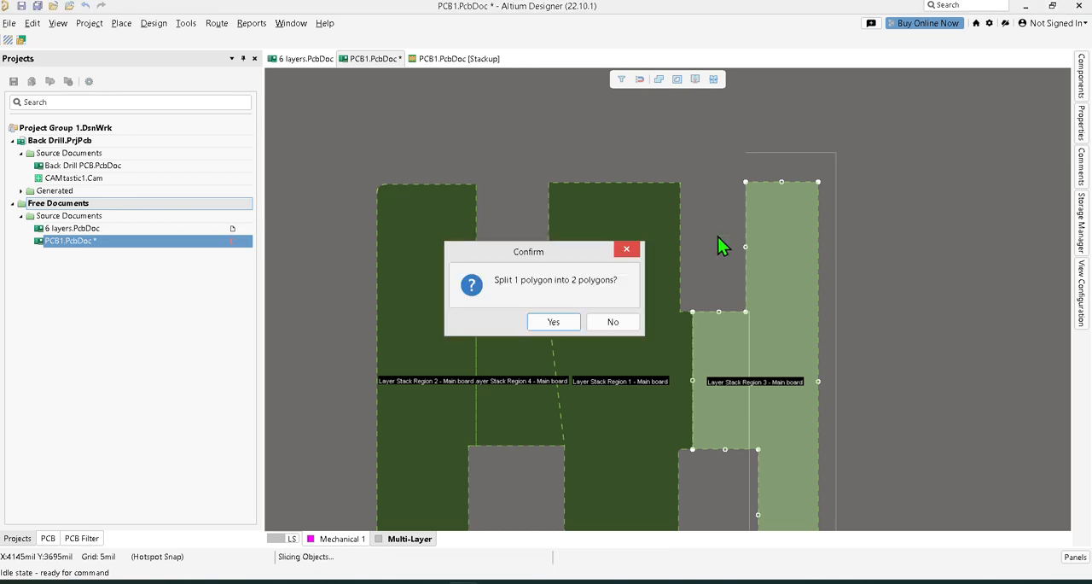
click(554, 323)
Check the separated second bridge and right arm regions by selecting each one.
click(724, 371)
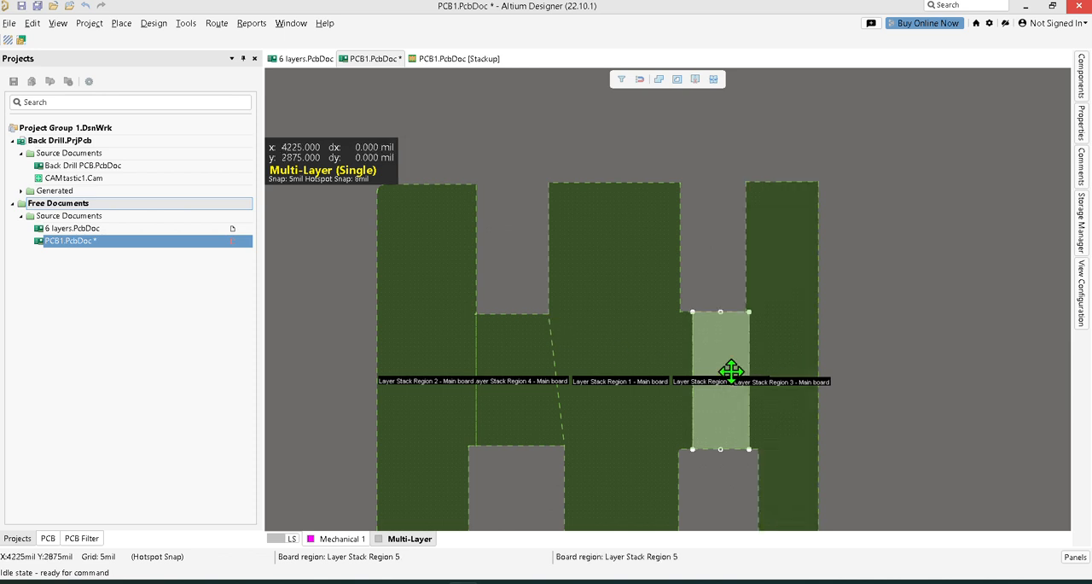
click(784, 363)
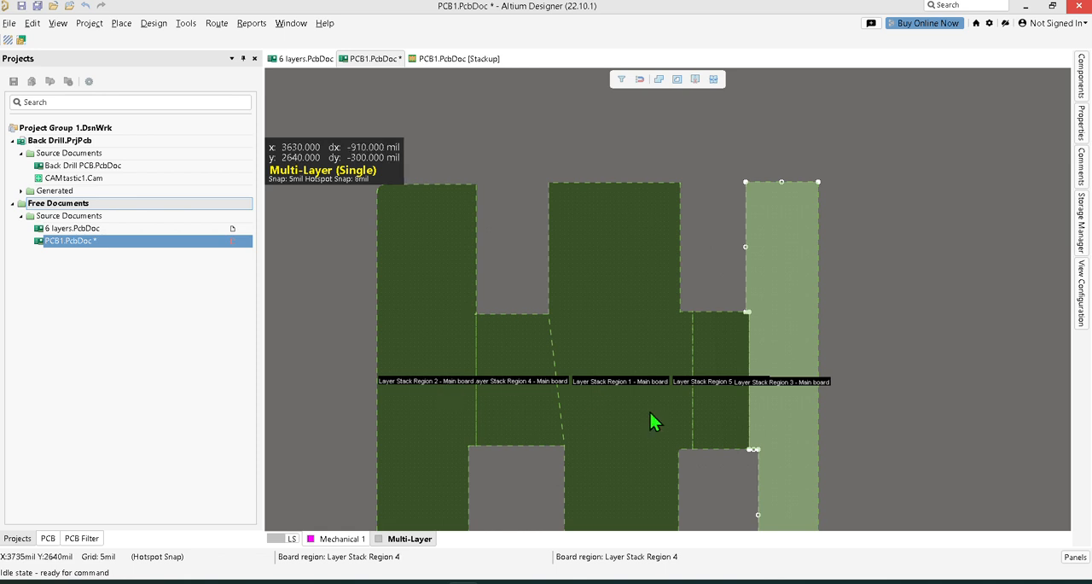
click(719, 406)
click(790, 402)
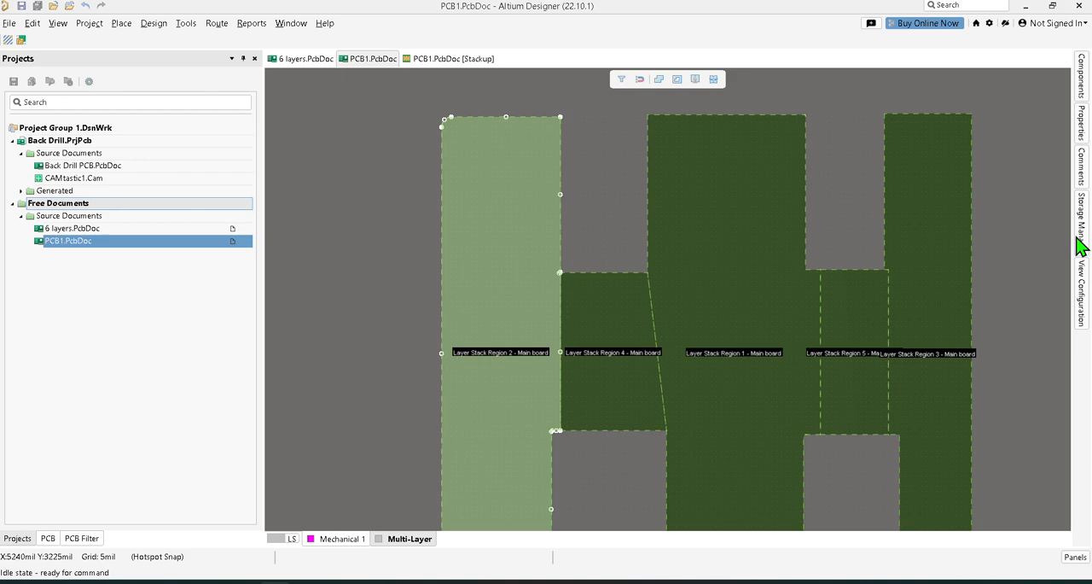
Review the layer stack choices offered for the left arm and right arm regions, ending with the central region selected.
click(1083, 136)
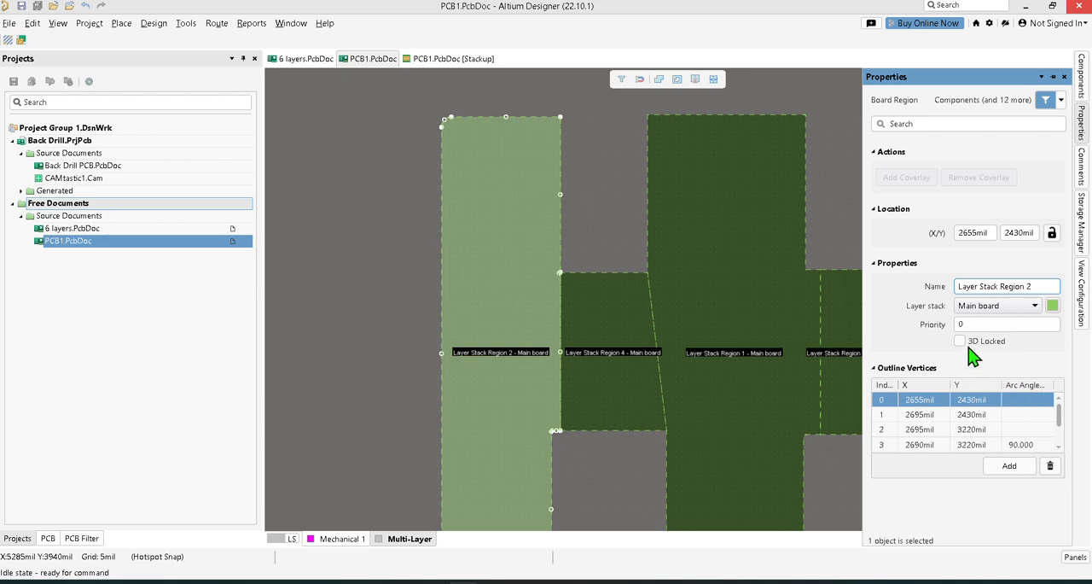
ctrl+scroll(807, 262, down, 1)
ctrl+scroll(808, 262, down, 1)
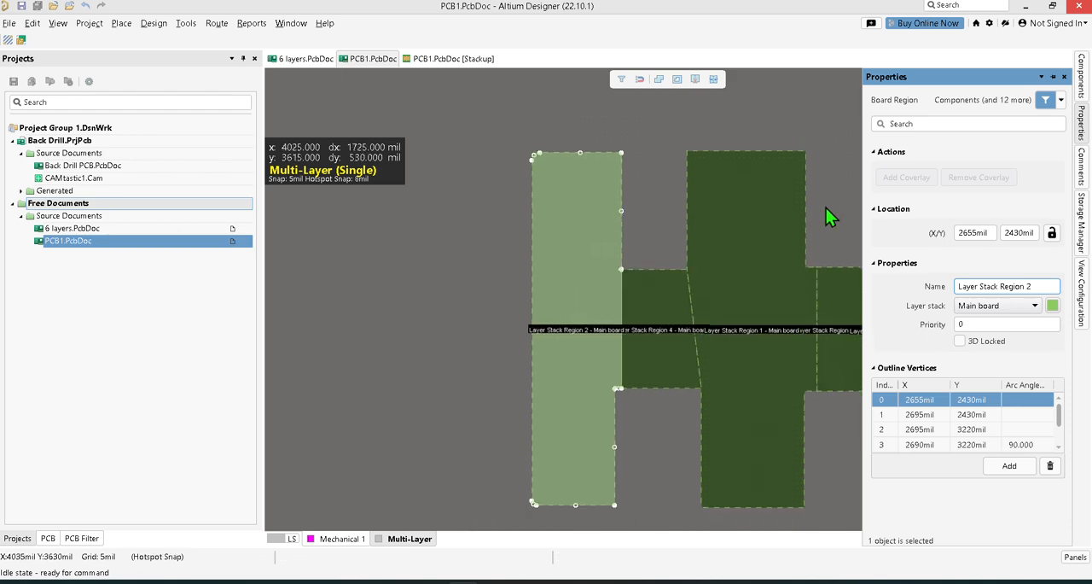
right_drag(826, 208, 566, 166)
click(656, 245)
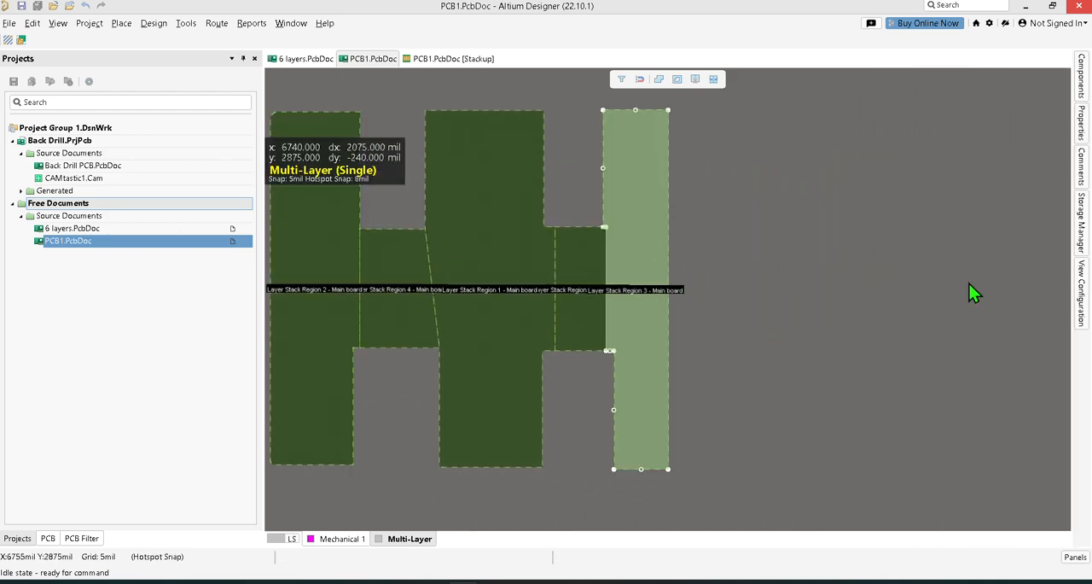
click(1080, 137)
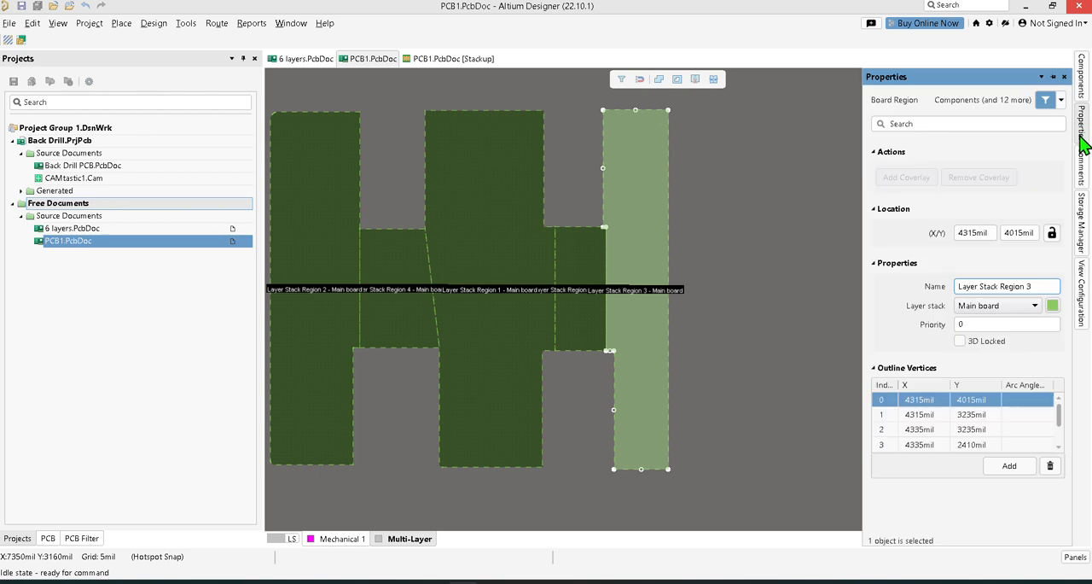
click(1036, 305)
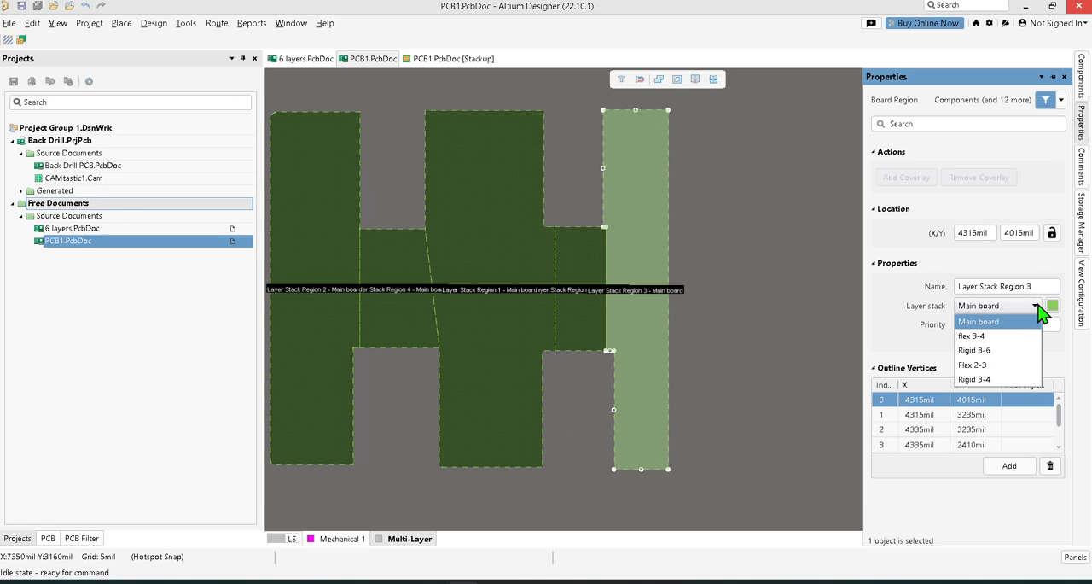
click(758, 228)
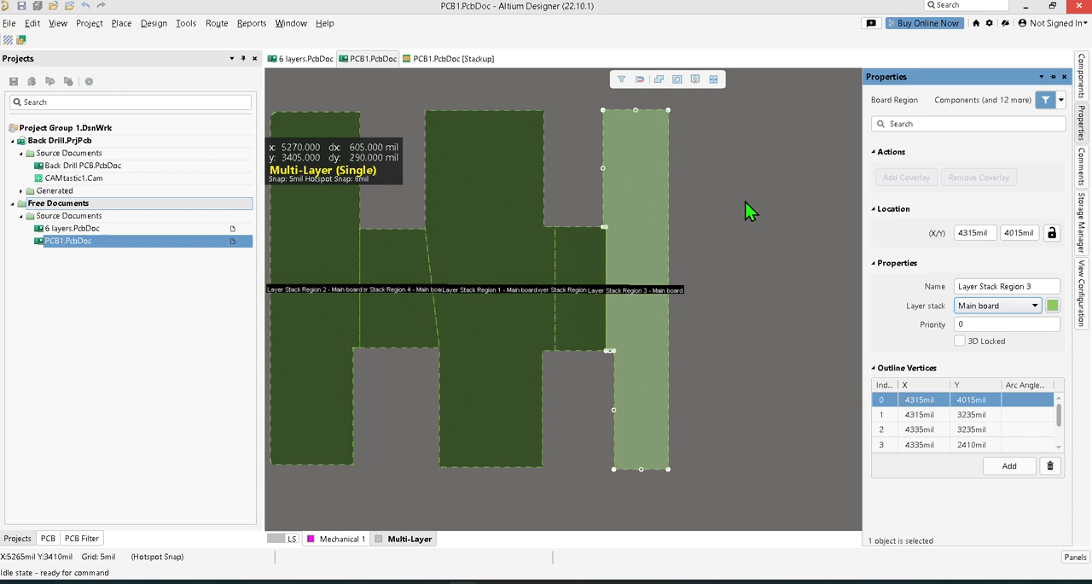
right_drag(739, 200, 927, 236)
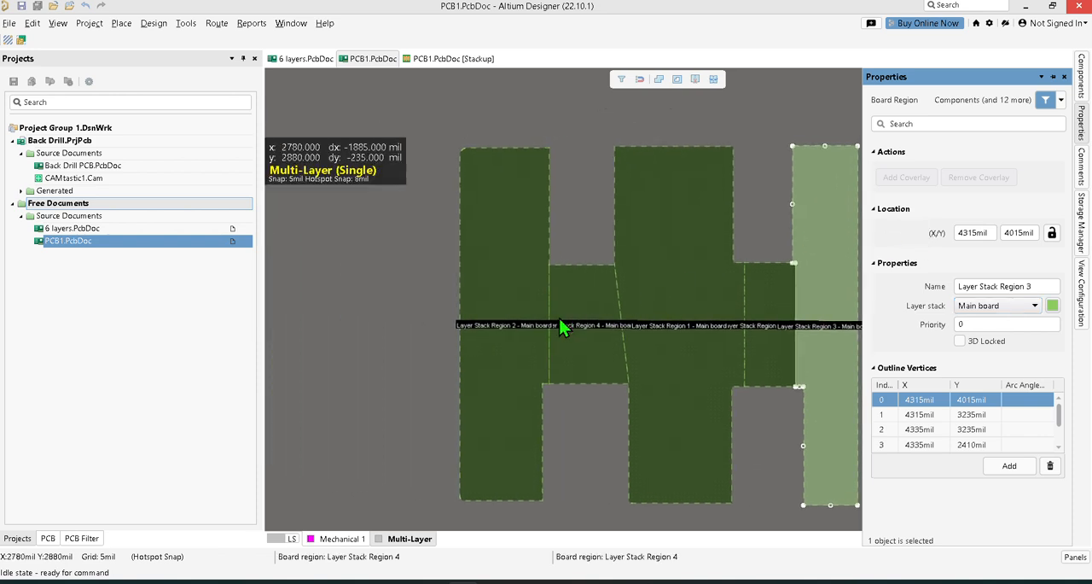
click(527, 304)
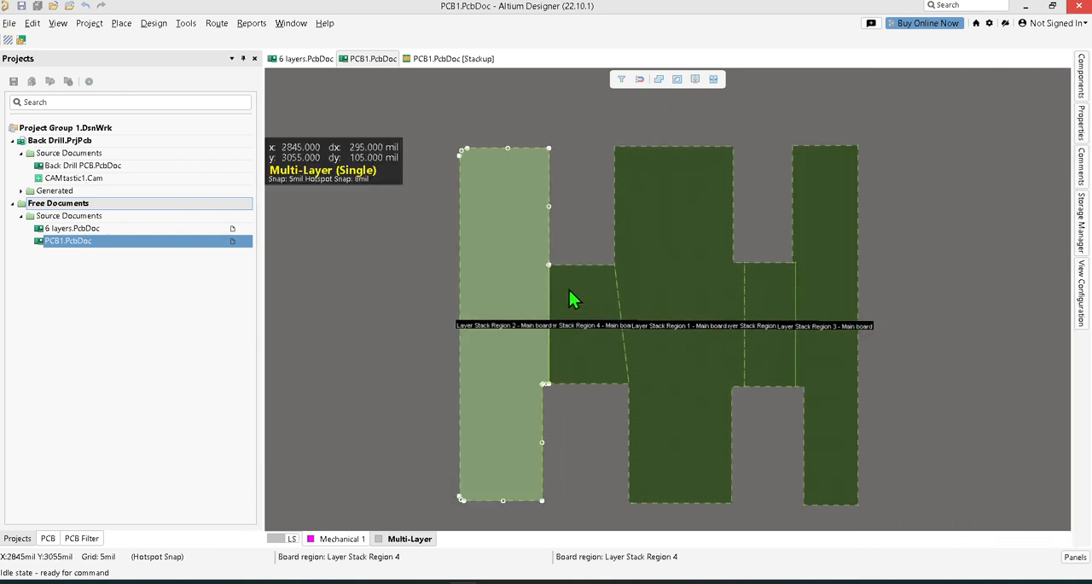
click(1080, 137)
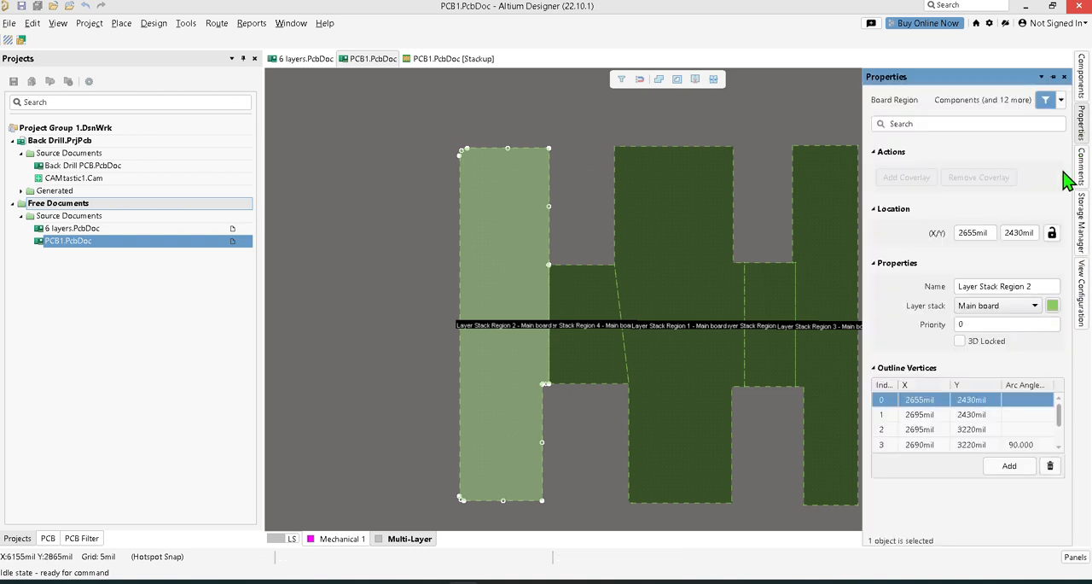
click(1036, 306)
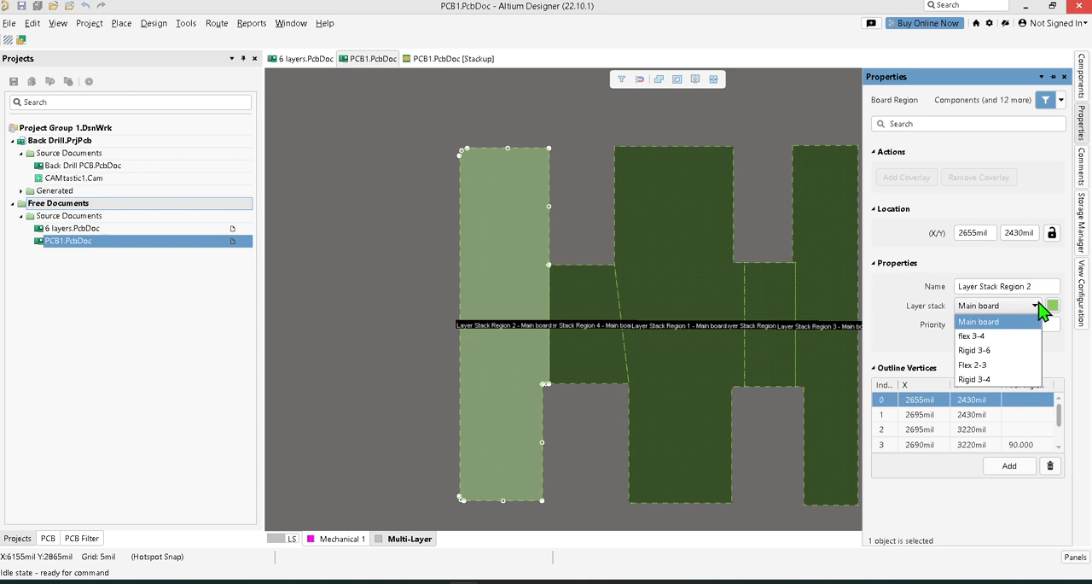
click(675, 317)
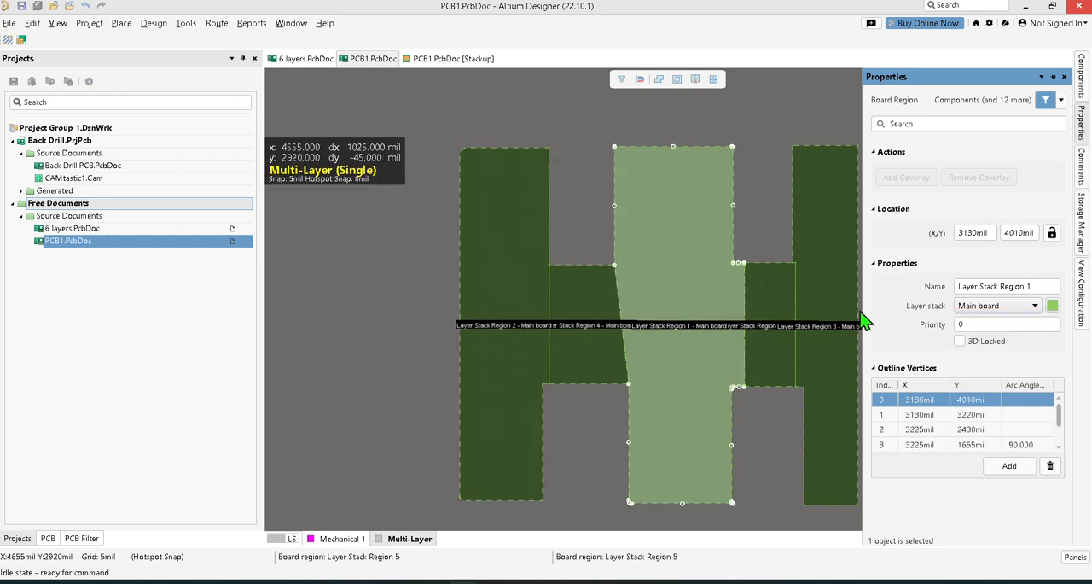
Assign the flex 3-4 substack to the first bridge region and Rigid 3-4 to the left arm region.
click(578, 333)
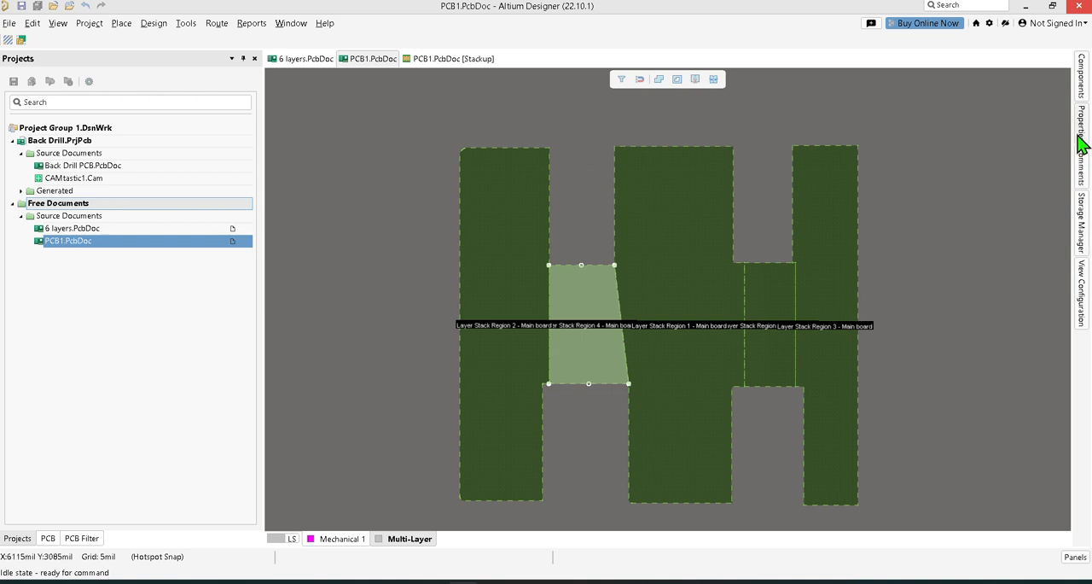
mouse_move(1082, 145)
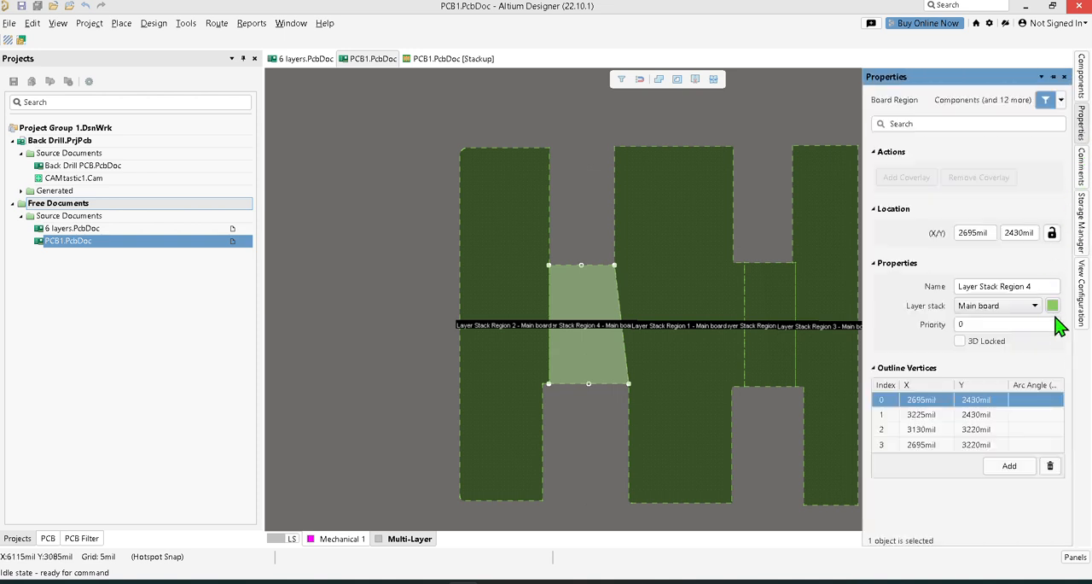
click(1037, 307)
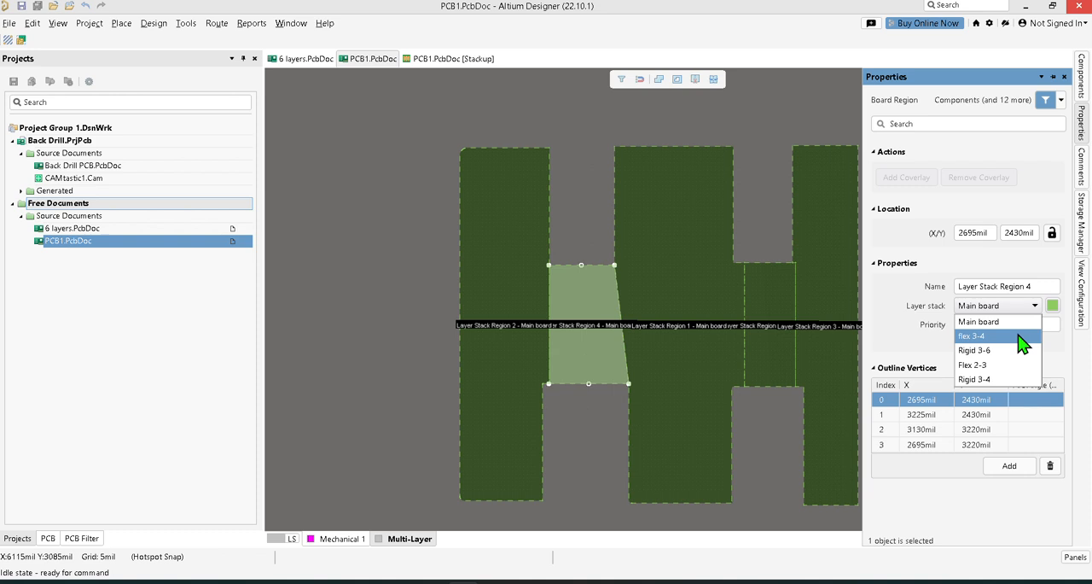
click(1022, 338)
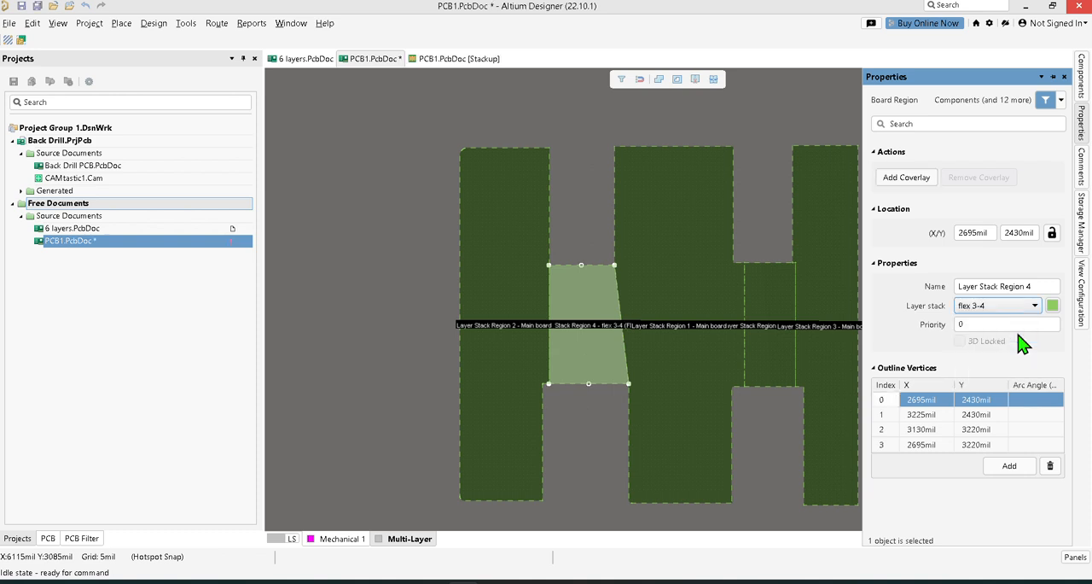
click(518, 322)
click(1035, 307)
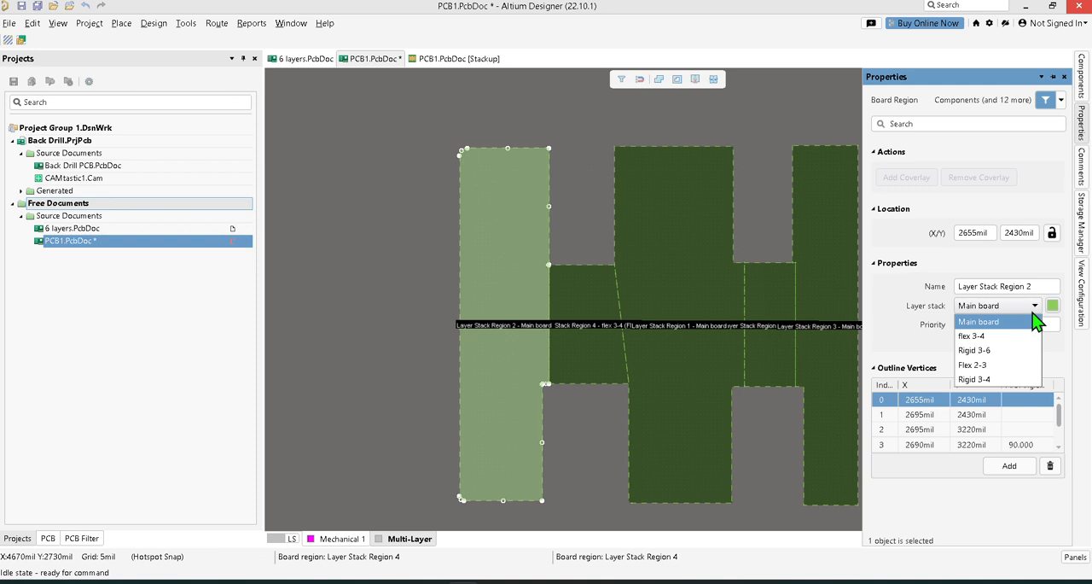
click(1020, 379)
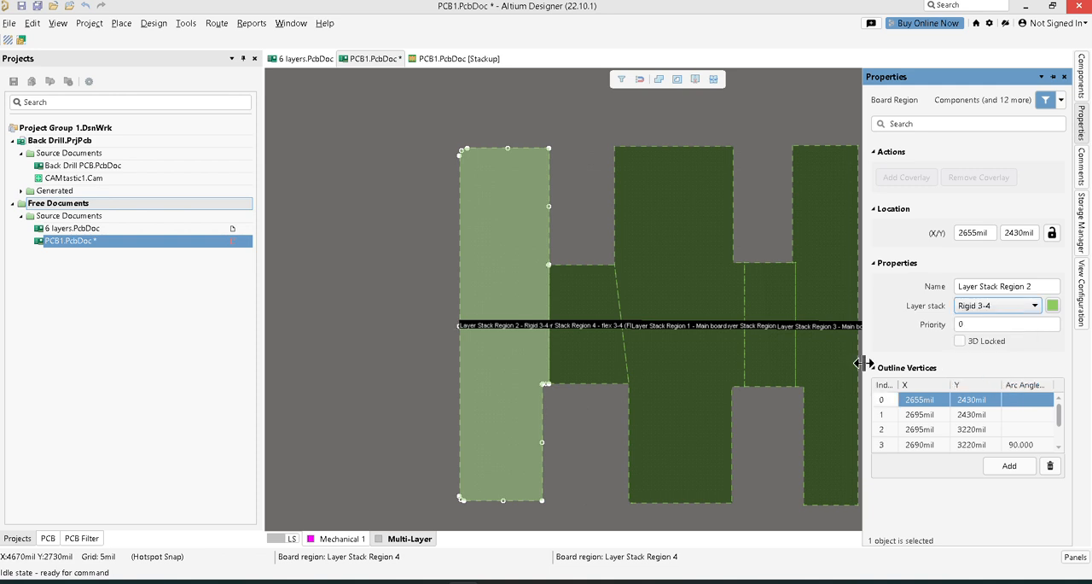
Assign the Flex 2-3 substack to the second bridge region and Rigid 3-6 to the right arm region.
click(775, 332)
click(1026, 313)
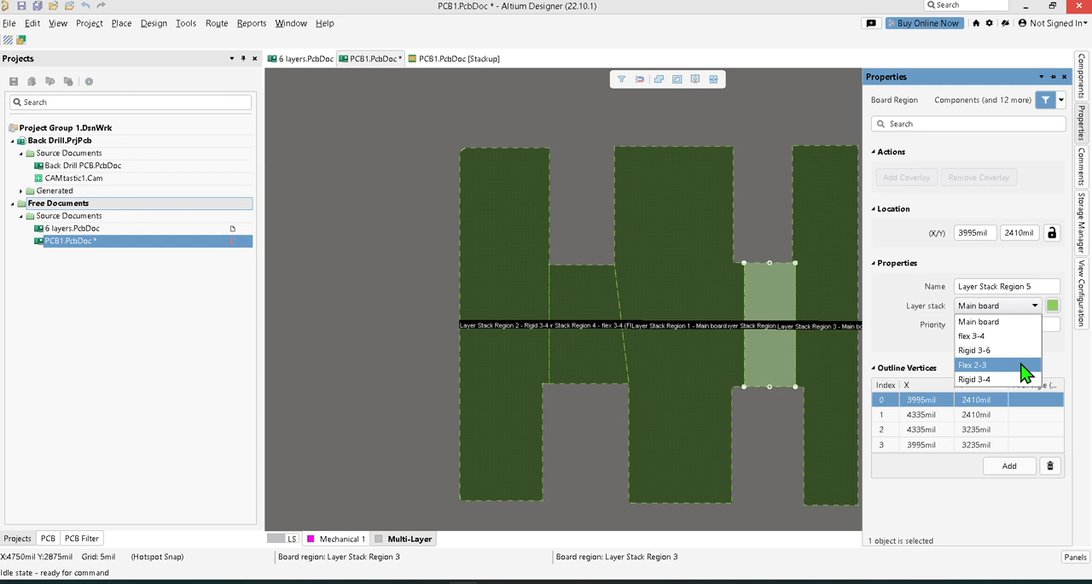
click(1022, 365)
click(840, 307)
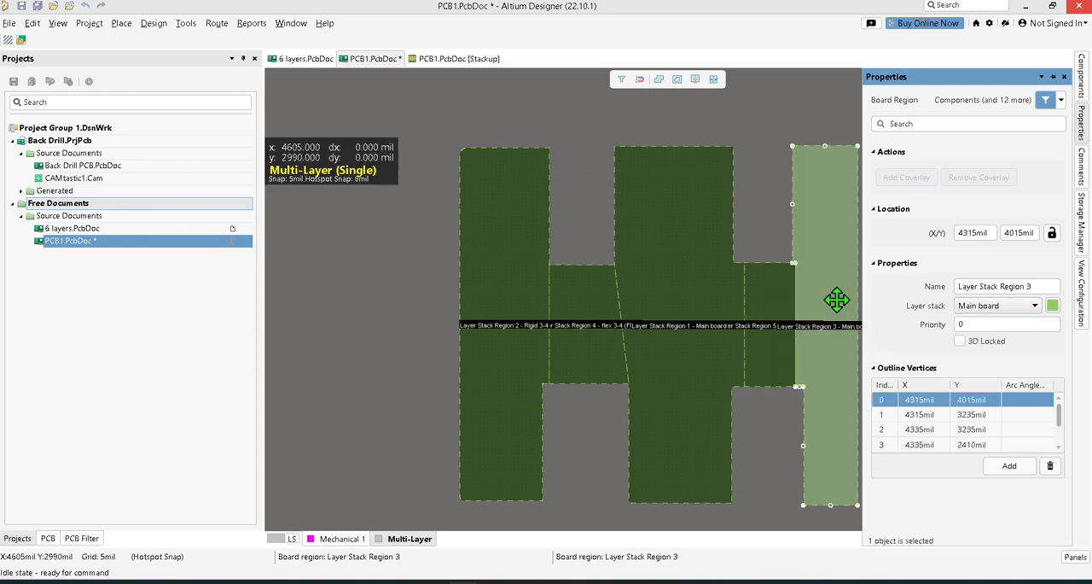
click(1036, 308)
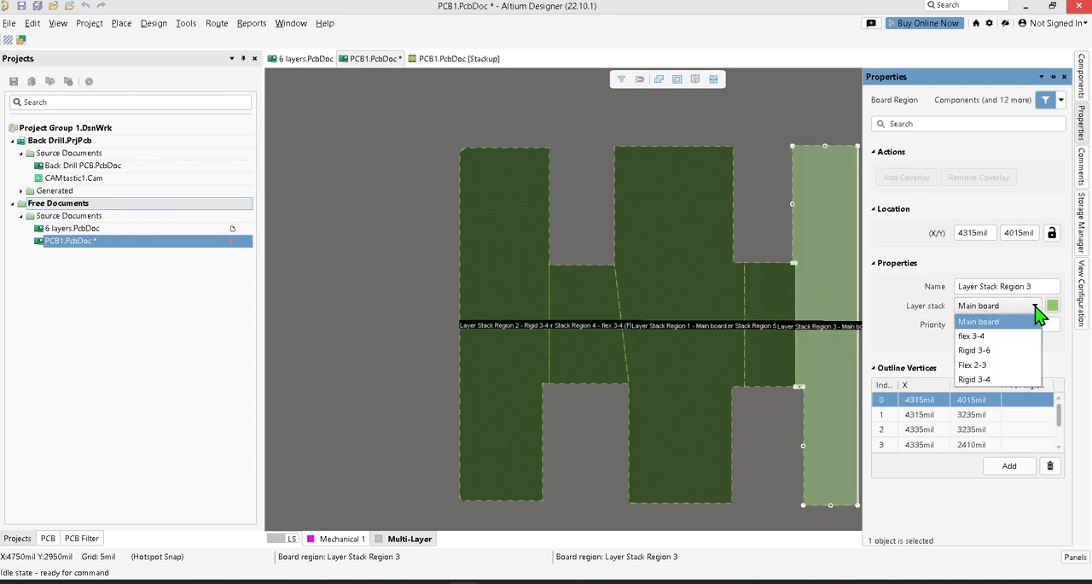
click(1026, 352)
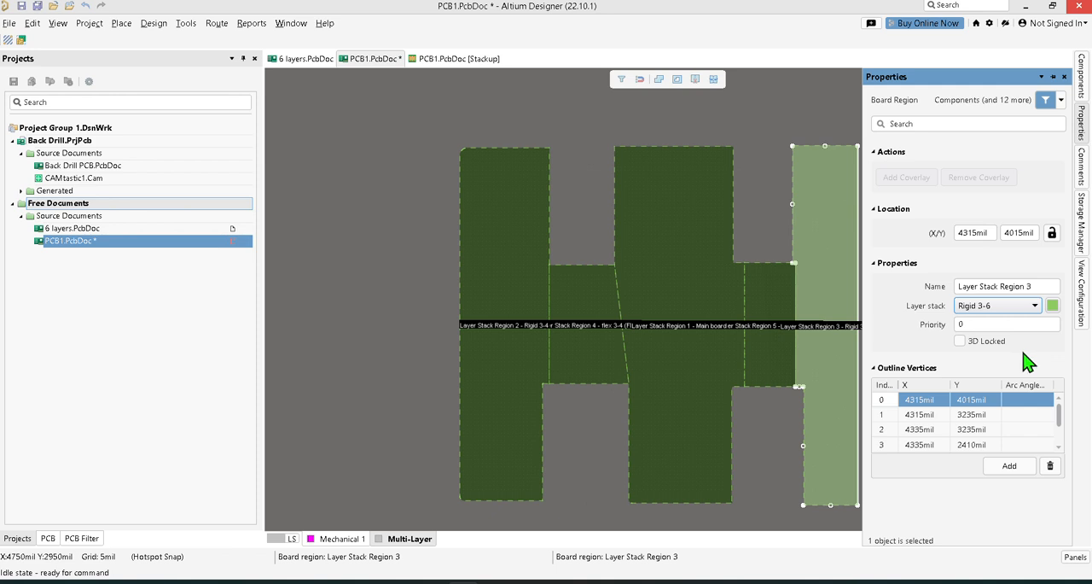
Inspect the board with its assigned substacks in 3D and return to the board planning view.
click(585, 212)
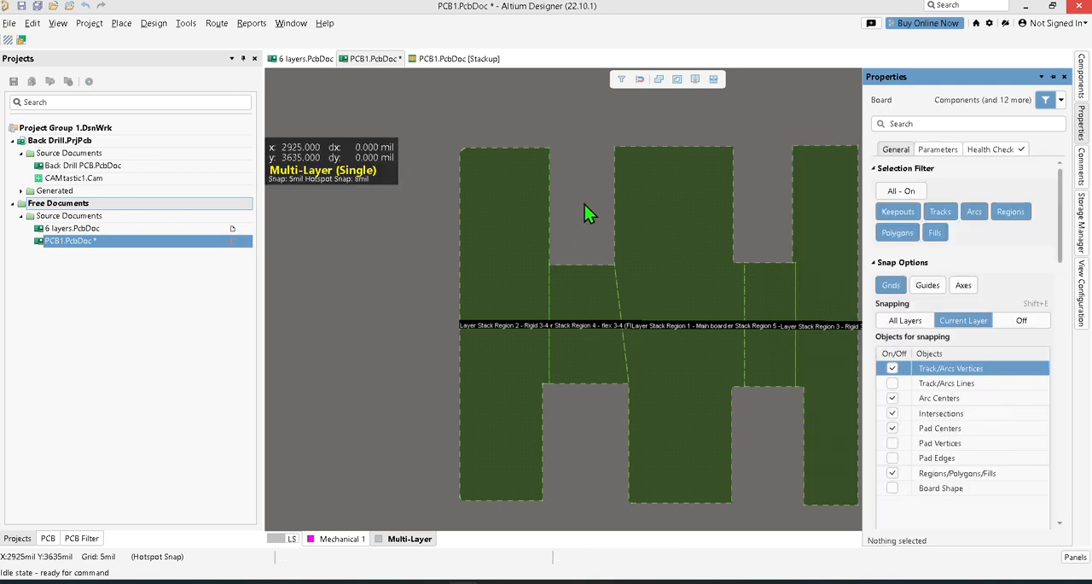
key(3)
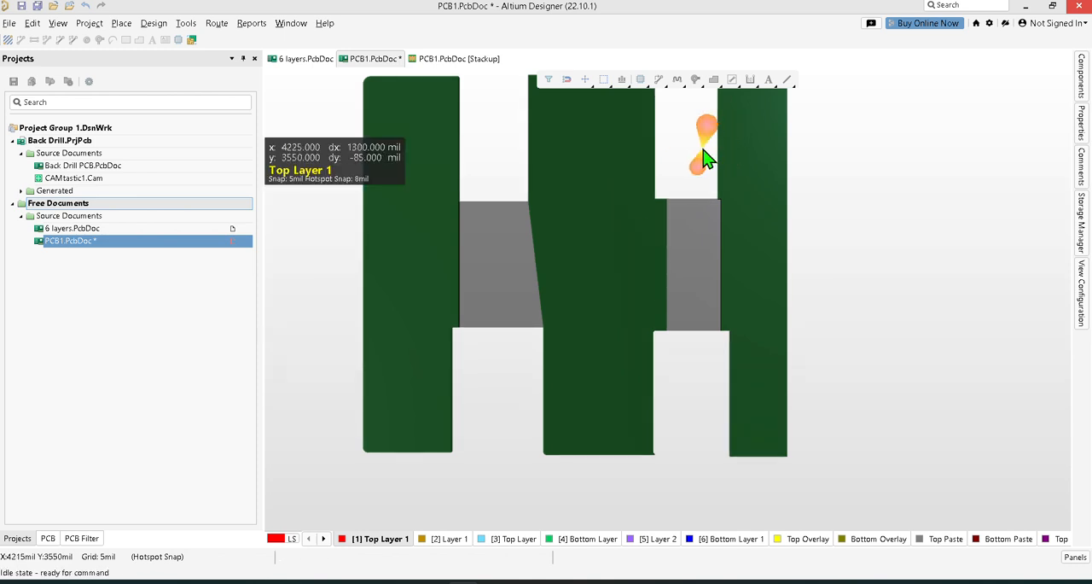
key(1)
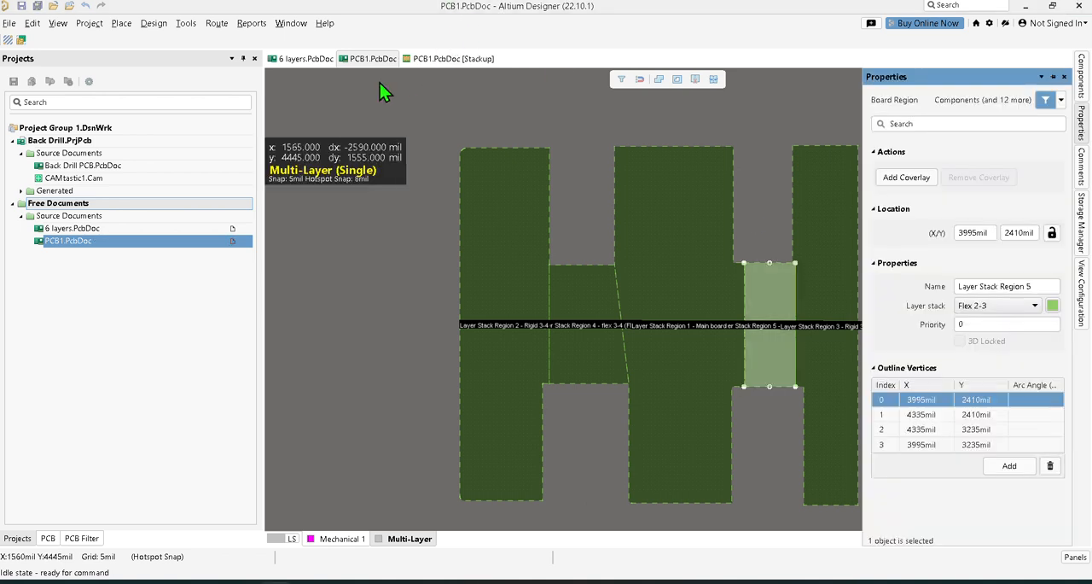
Add a coverlay to the Flex 2-3 bridge region, check it in 3D, and return to the board planning view.
click(761, 169)
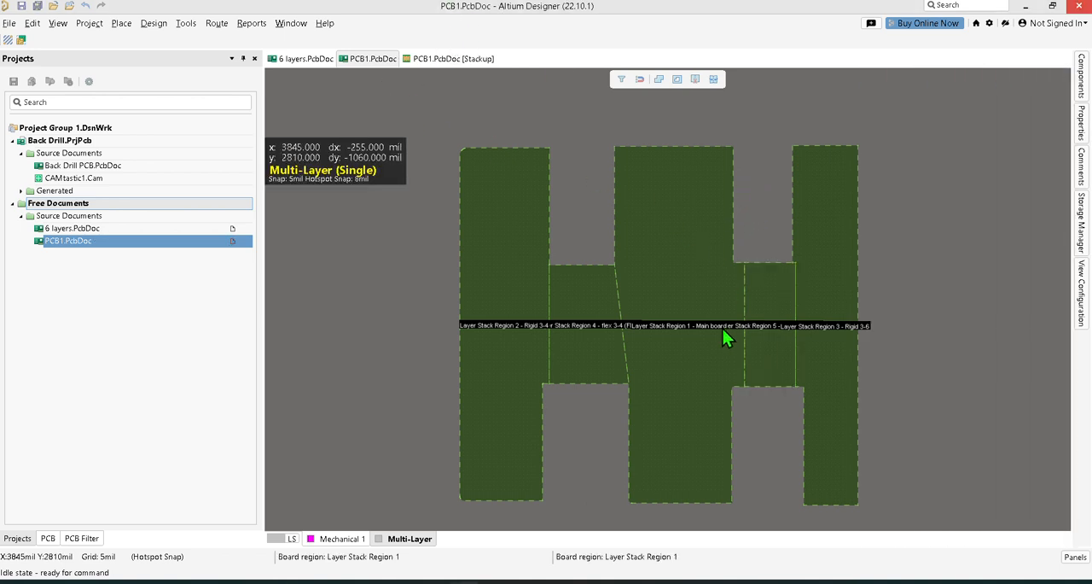
click(766, 312)
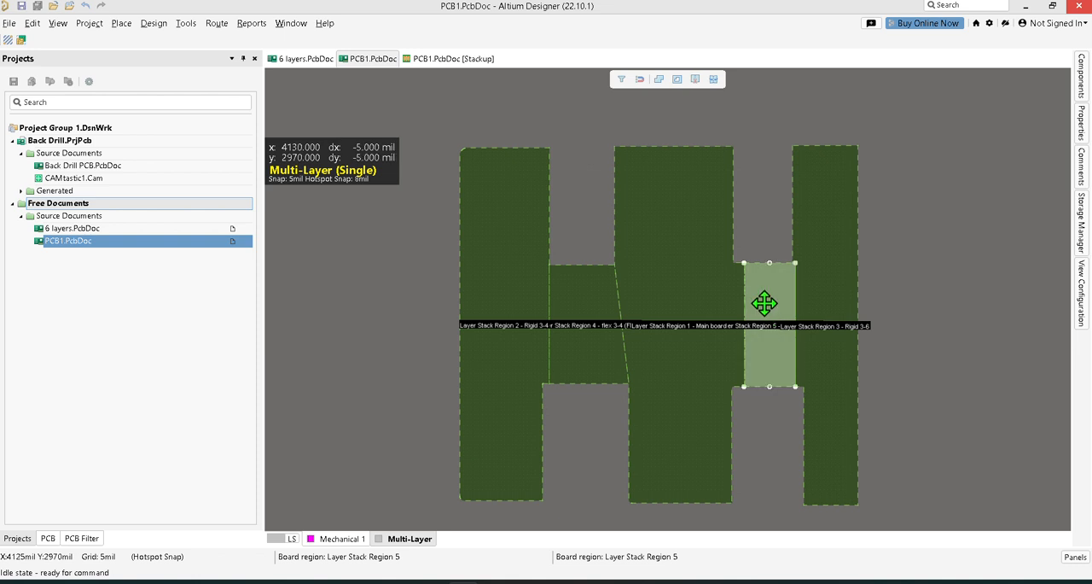
click(1082, 124)
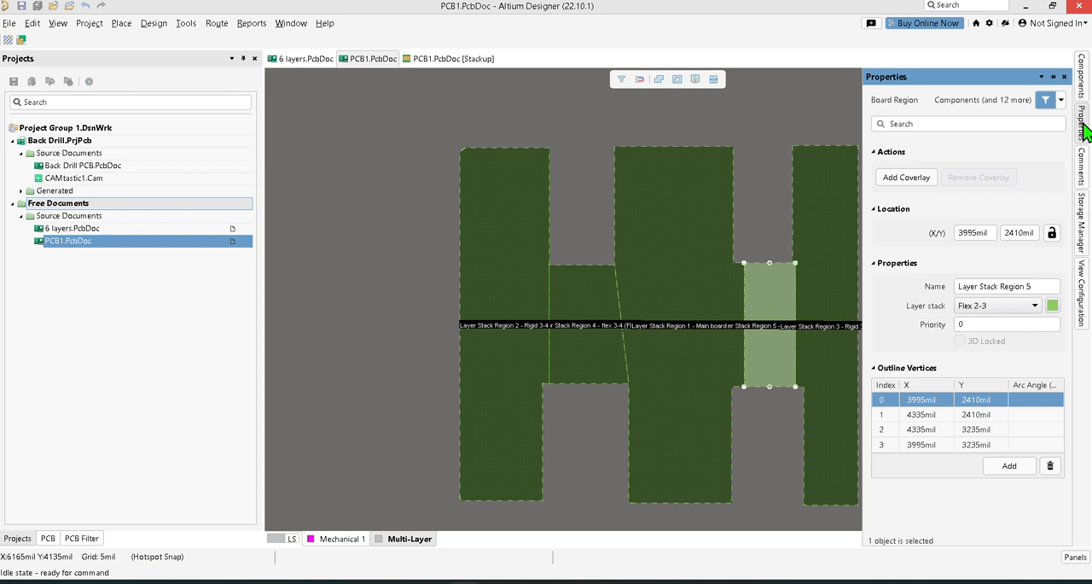
click(907, 177)
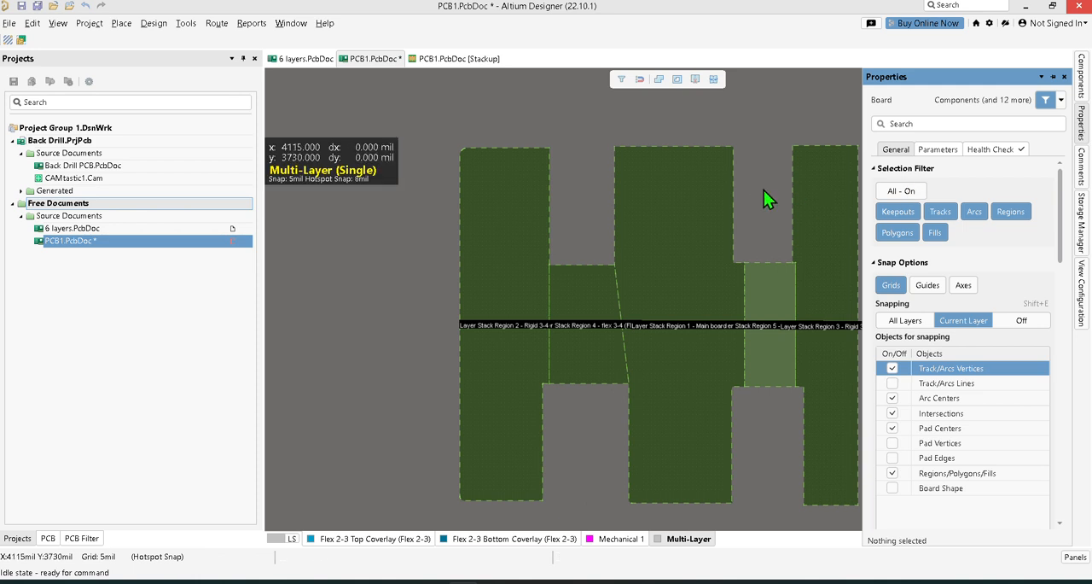
key(3)
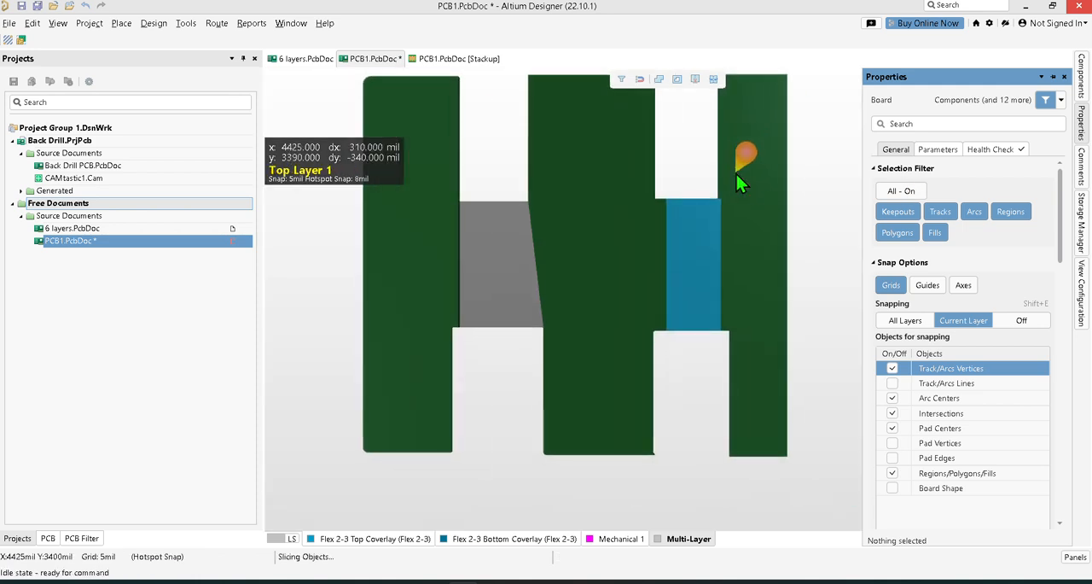
key(2)
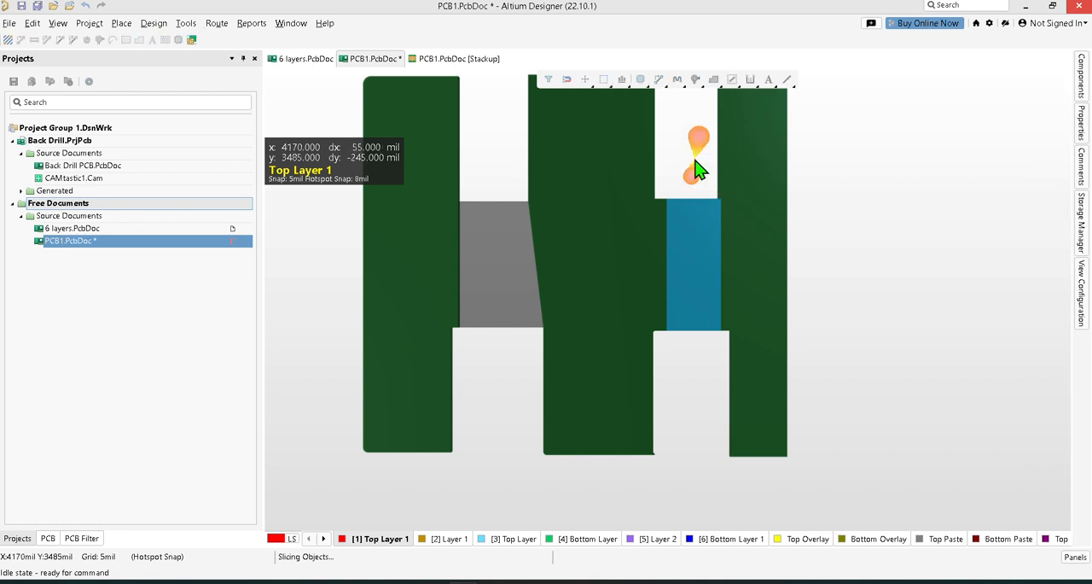
key(1)
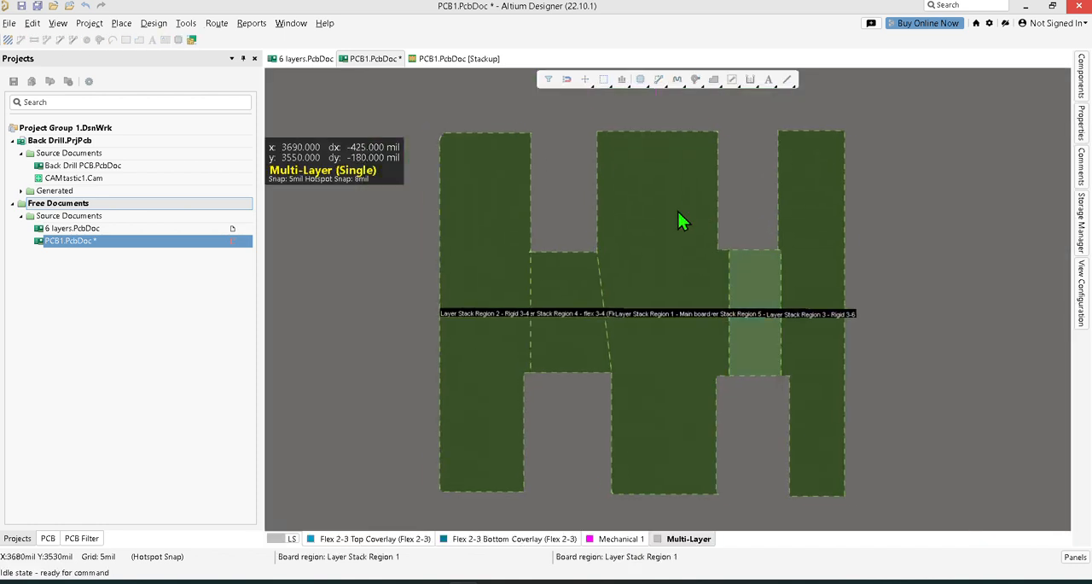
Add a coverlay to the flex 3-4 bridge region and check the board in 3D.
click(584, 305)
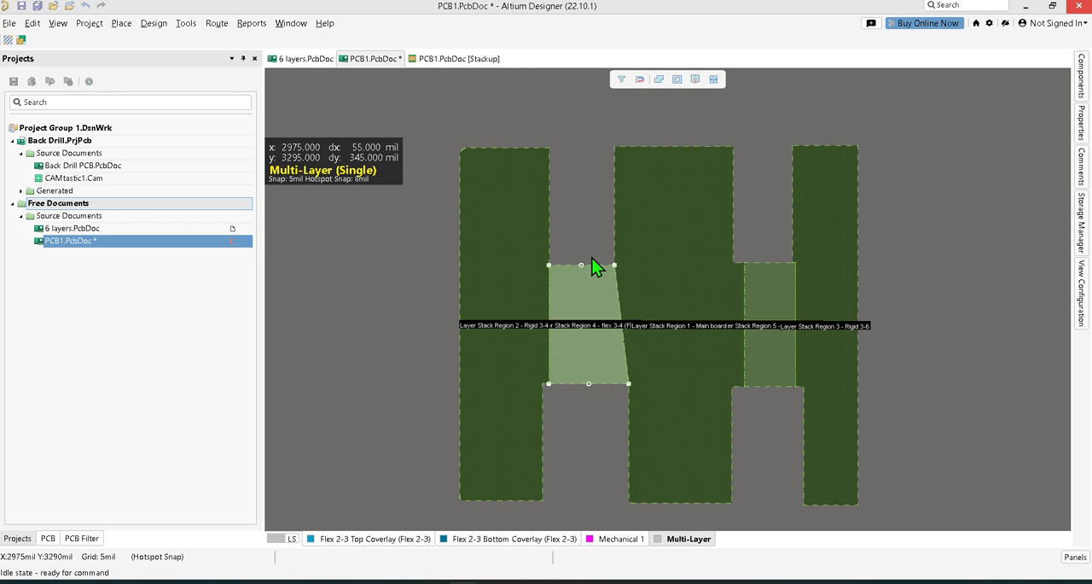
click(1081, 124)
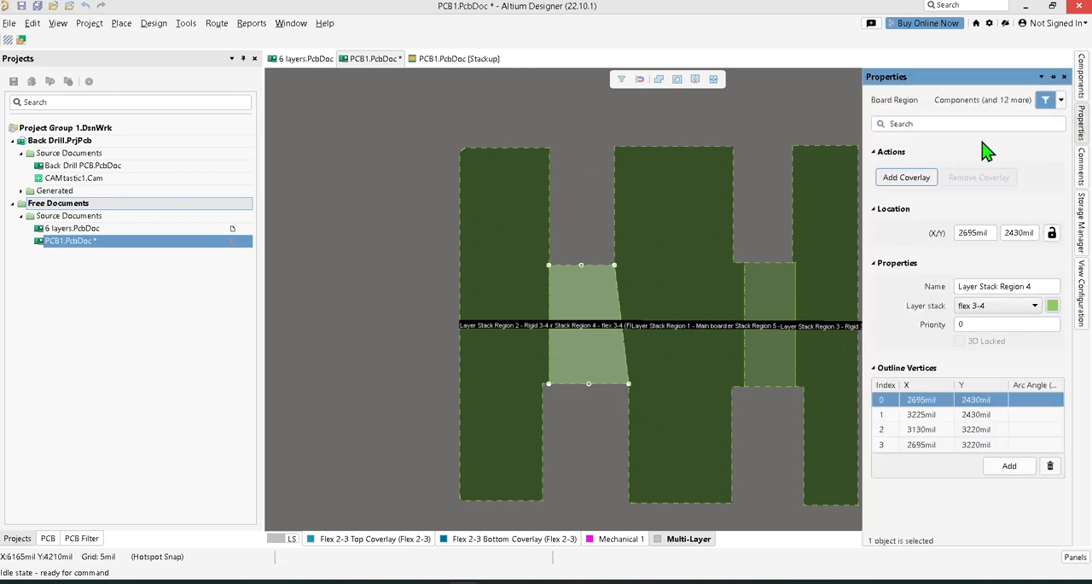
click(905, 178)
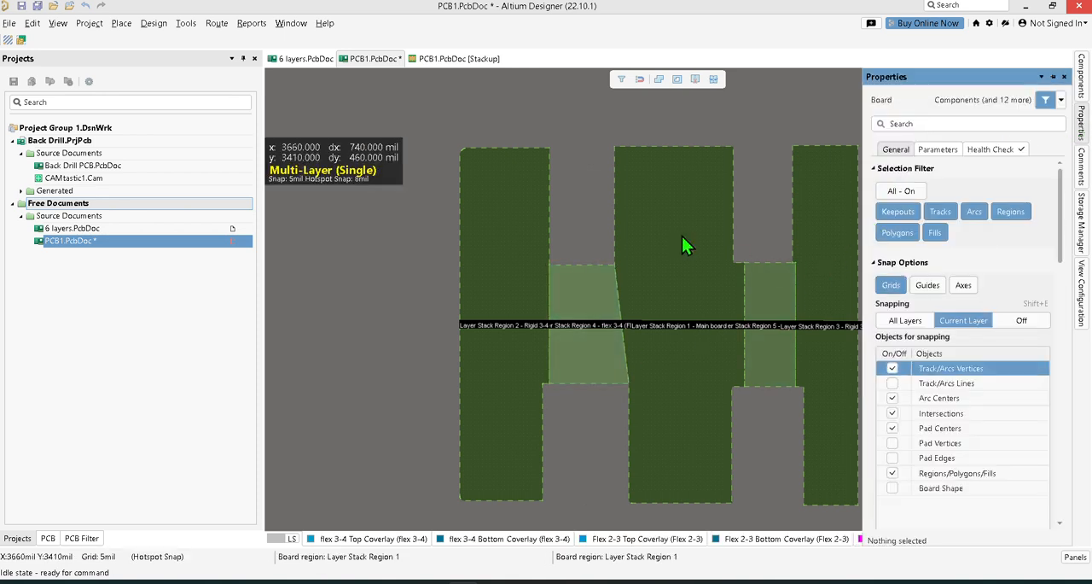
key(2)
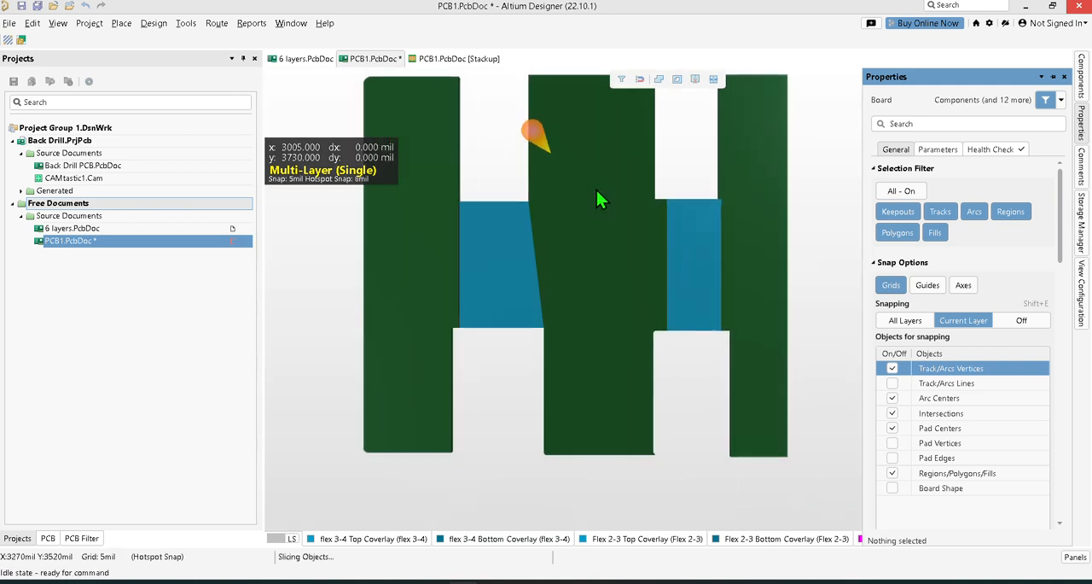
In board planning view, place a bending line about 790 mil long down the middle of the flex 3-4 bridge region, spanning its full height.
key(1)
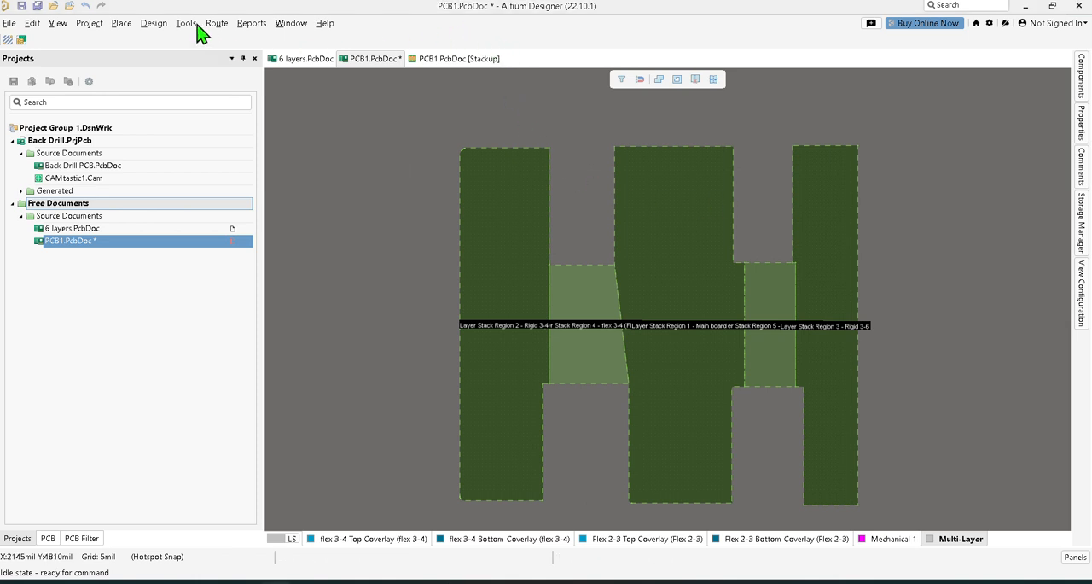
click(158, 25)
mouse_move(184, 27)
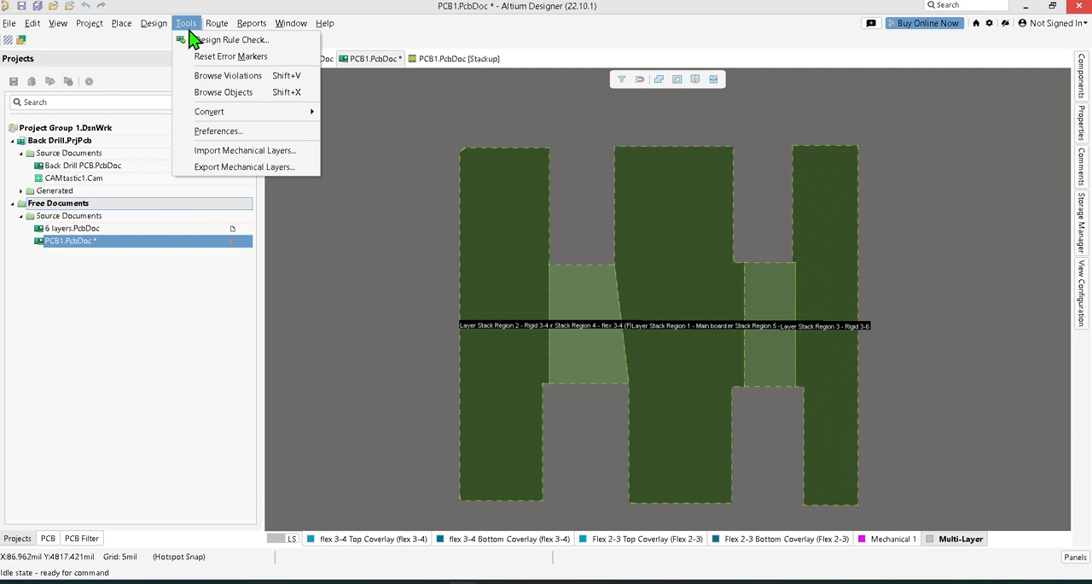
mouse_move(112, 27)
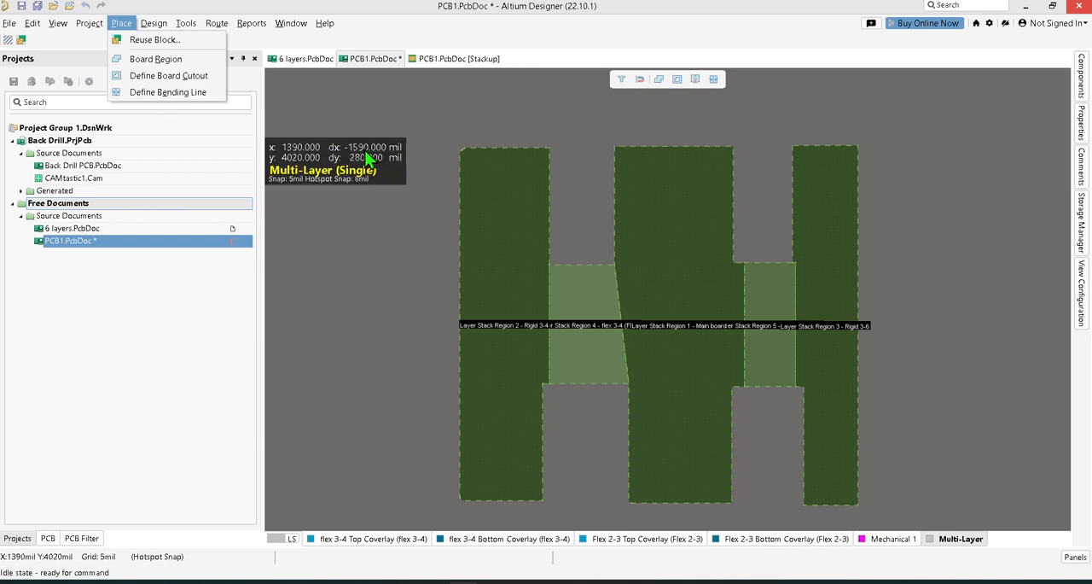
click(166, 94)
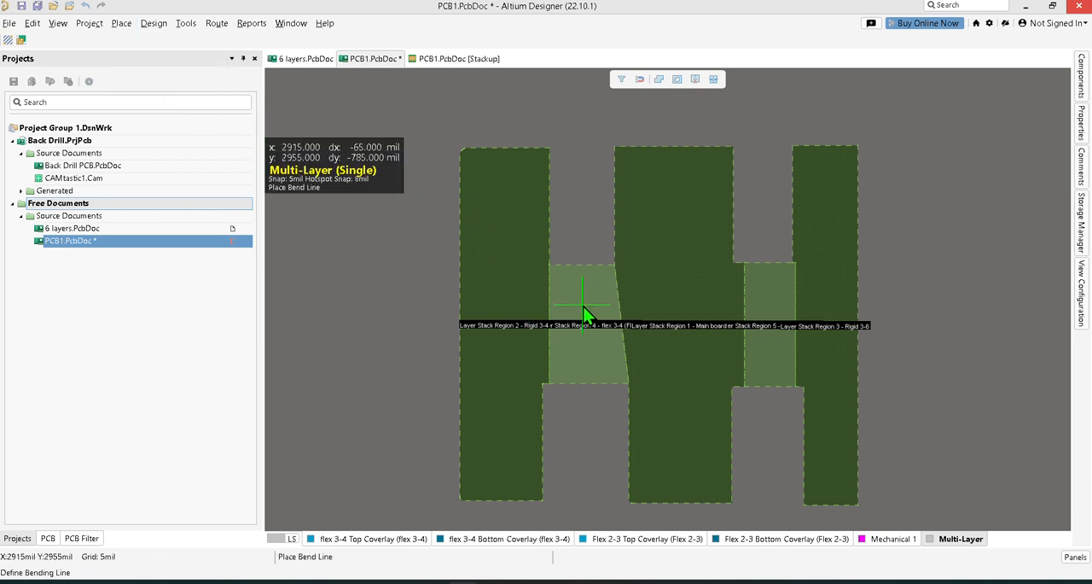
ctrl+scroll(583, 307, up, 5)
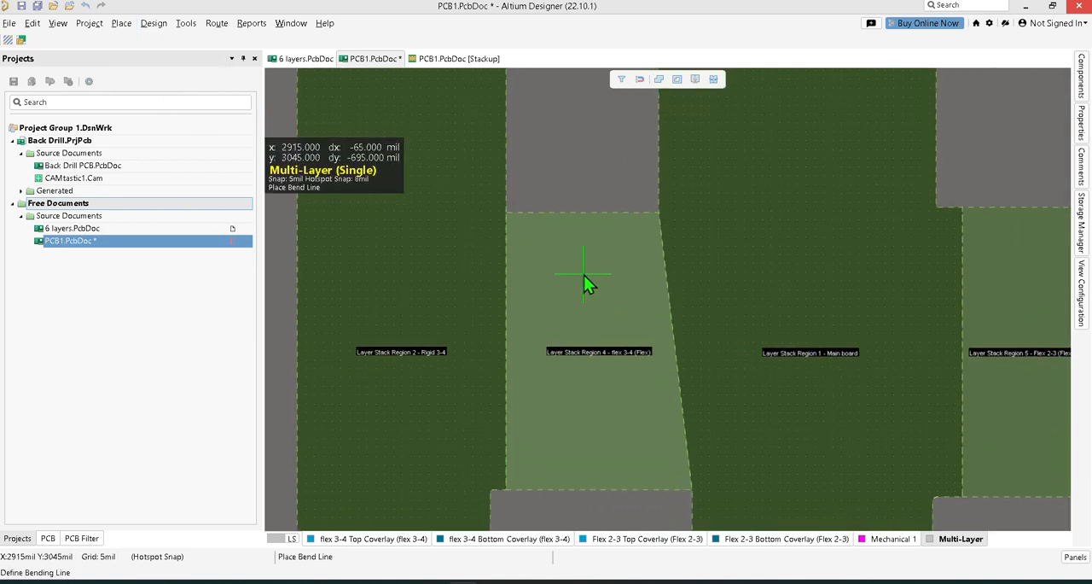
click(587, 212)
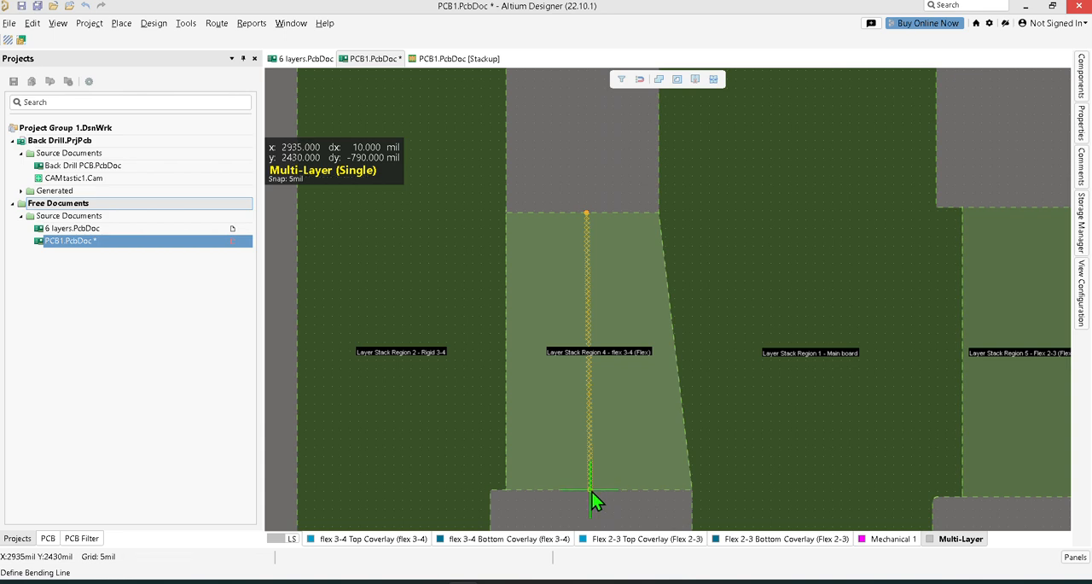
ctrl+scroll(592, 491, up, 5)
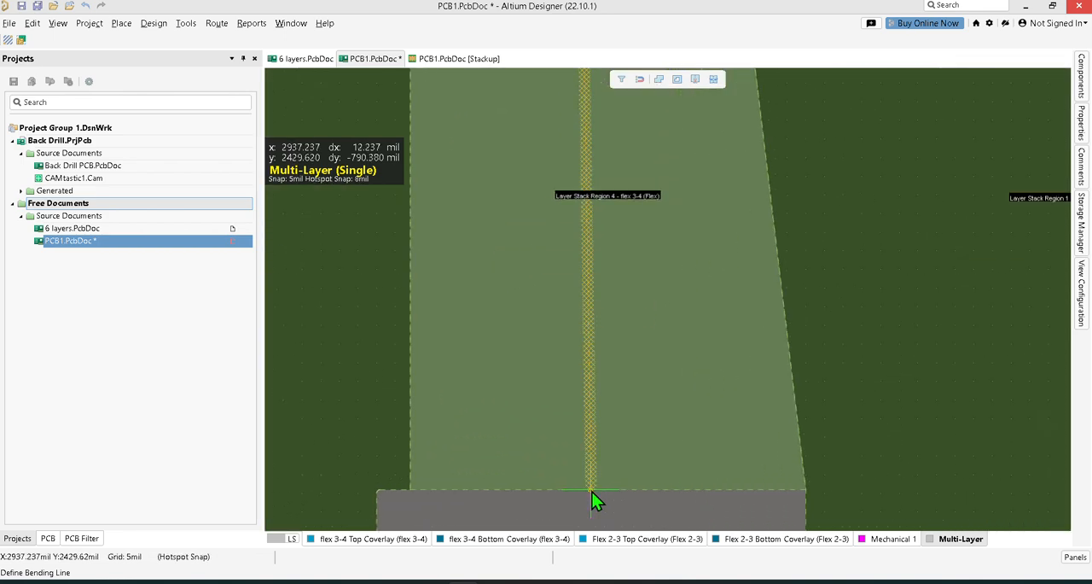
click(591, 491)
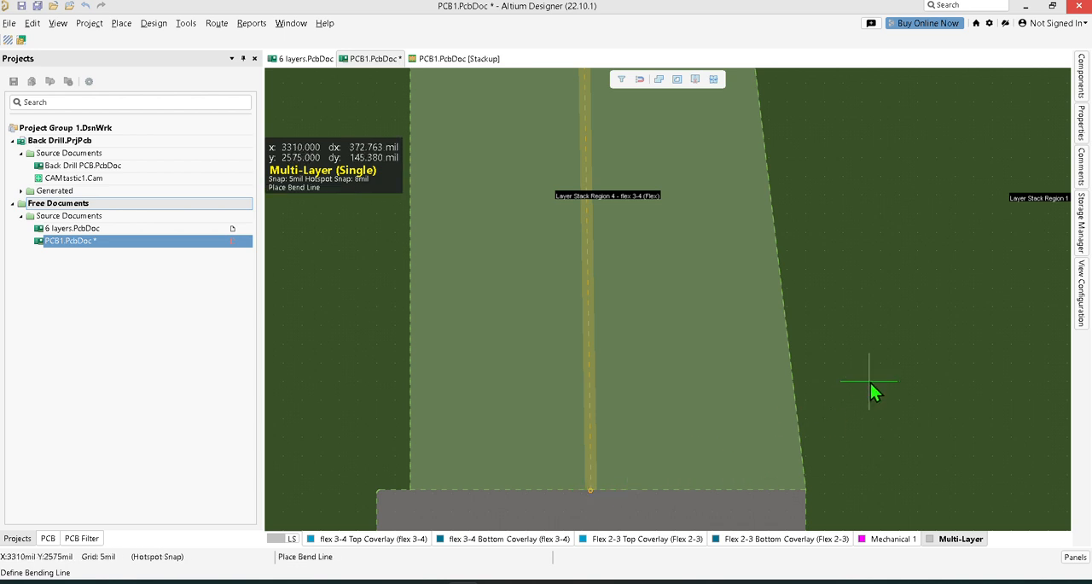
ctrl+scroll(871, 383, down, 3)
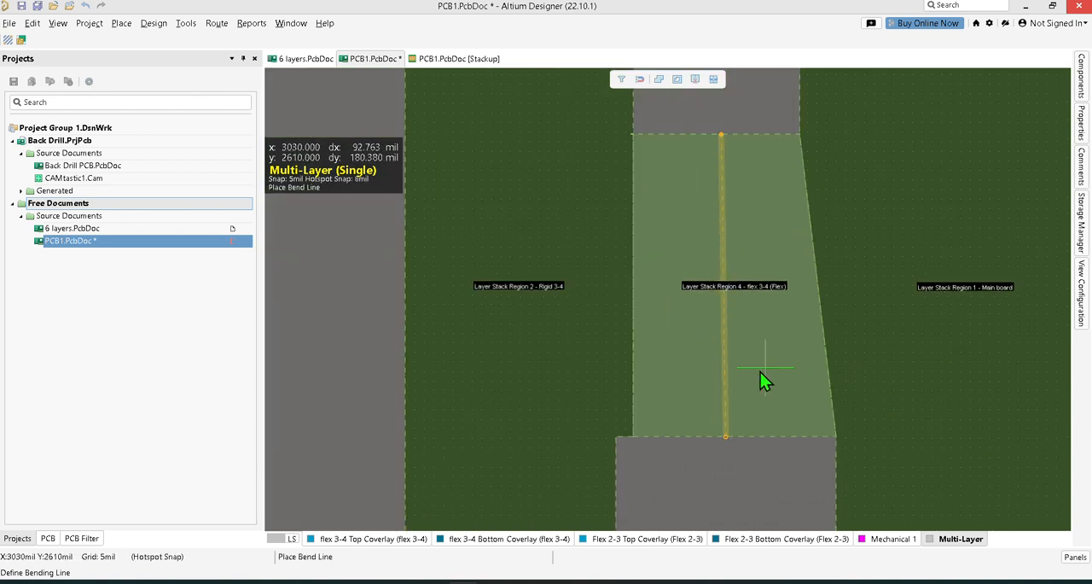
Set the bend zone radius of the flex 3-4 region's bending line to 70 mil.
click(726, 464)
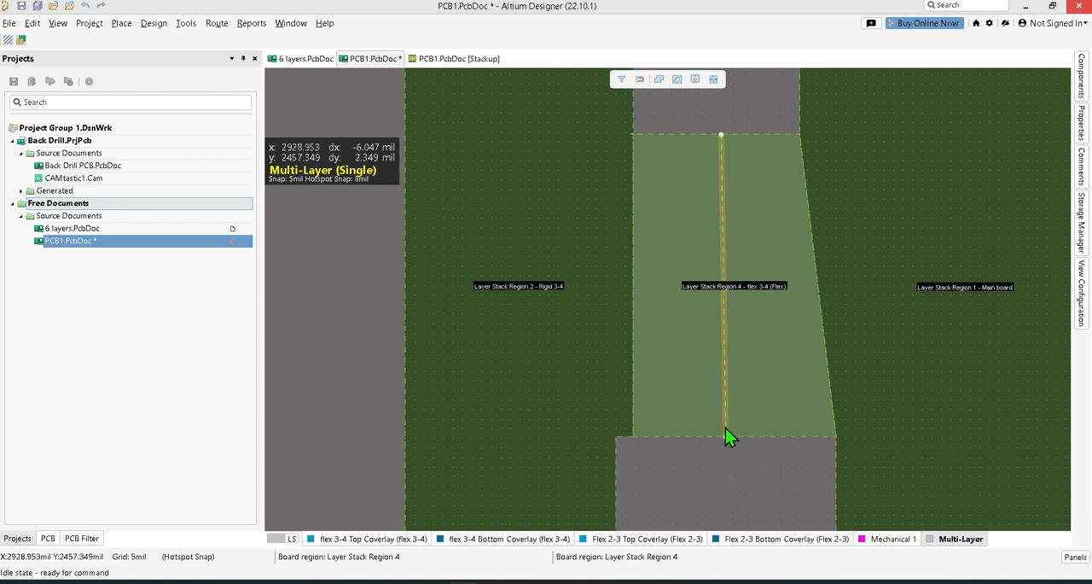
click(1084, 136)
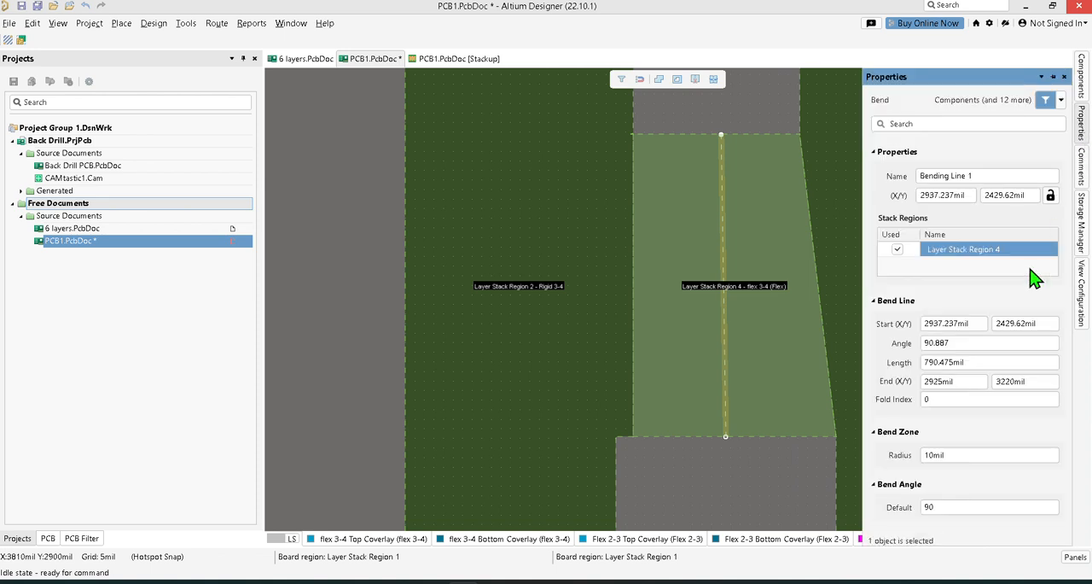
click(934, 455)
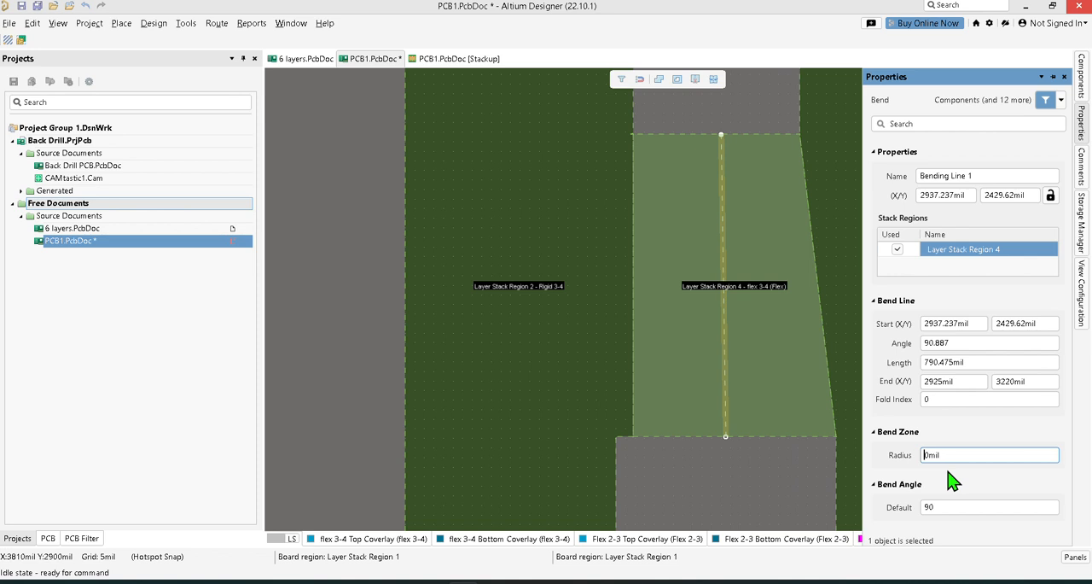
text(5)
key(Return)
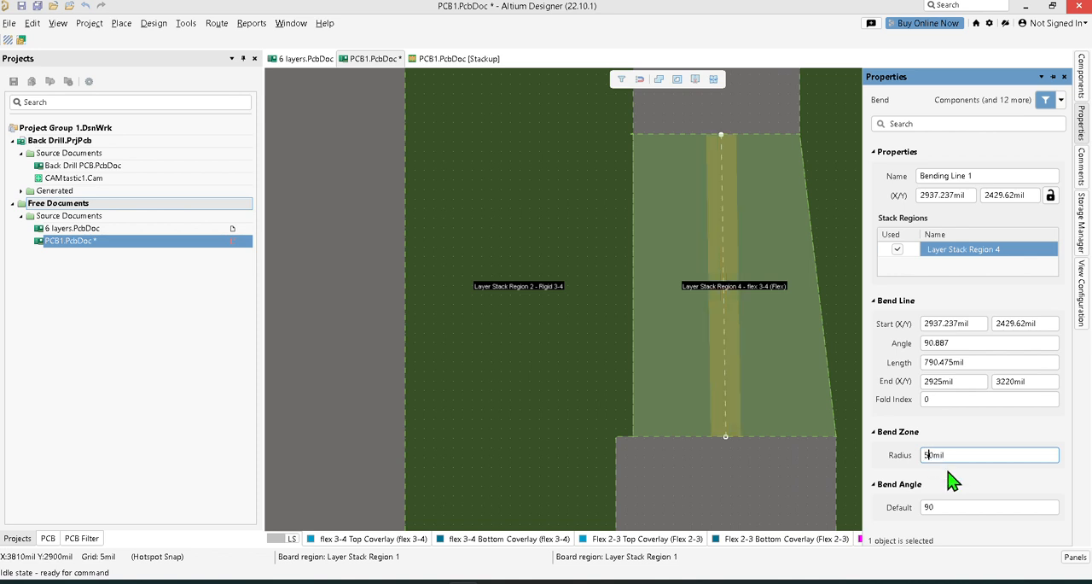
key(Return)
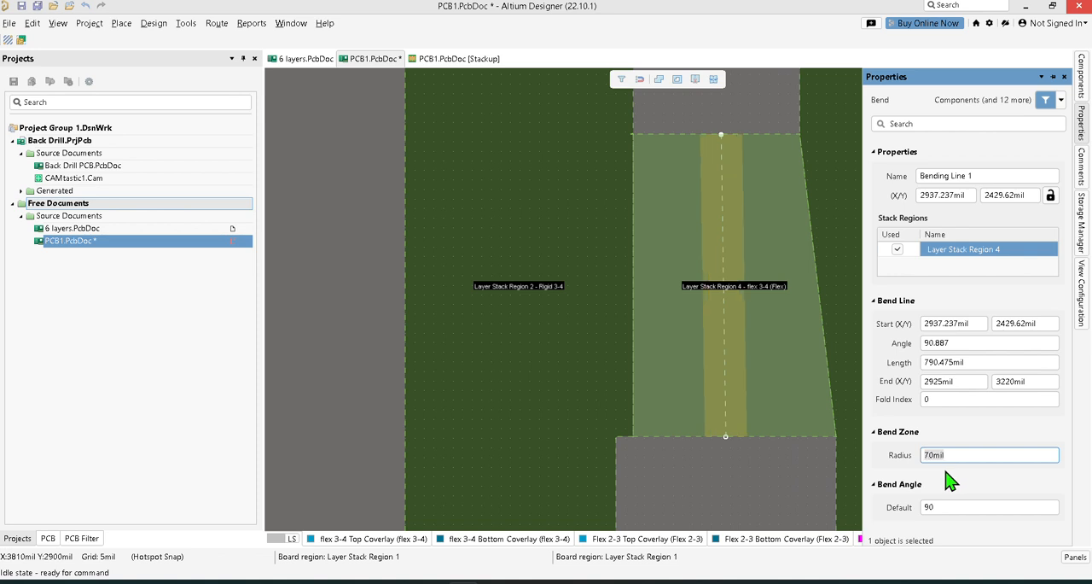
click(742, 489)
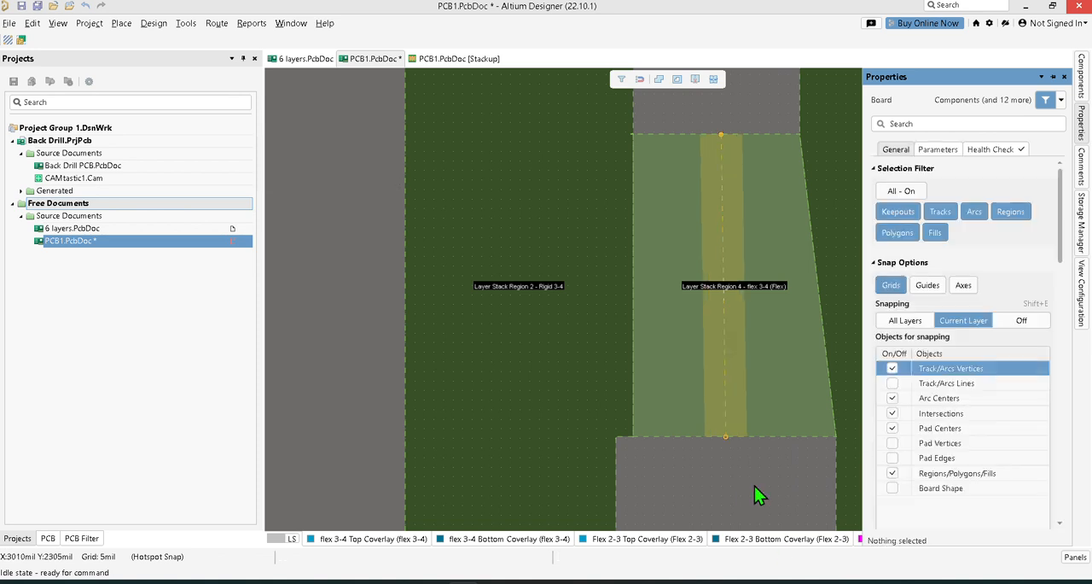
Place a vertical bending line about 825 mil long through the middle of the Flex 2-3 bridge region, from edge to edge.
ctrl+scroll(754, 486, down, 3)
right_drag(966, 221, 798, 182)
click(121, 23)
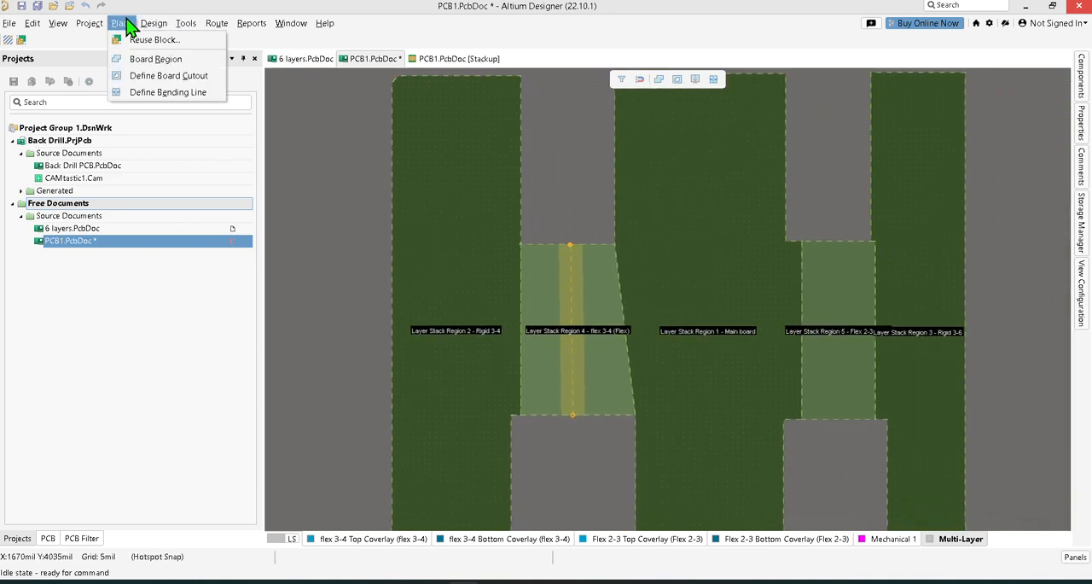
click(152, 92)
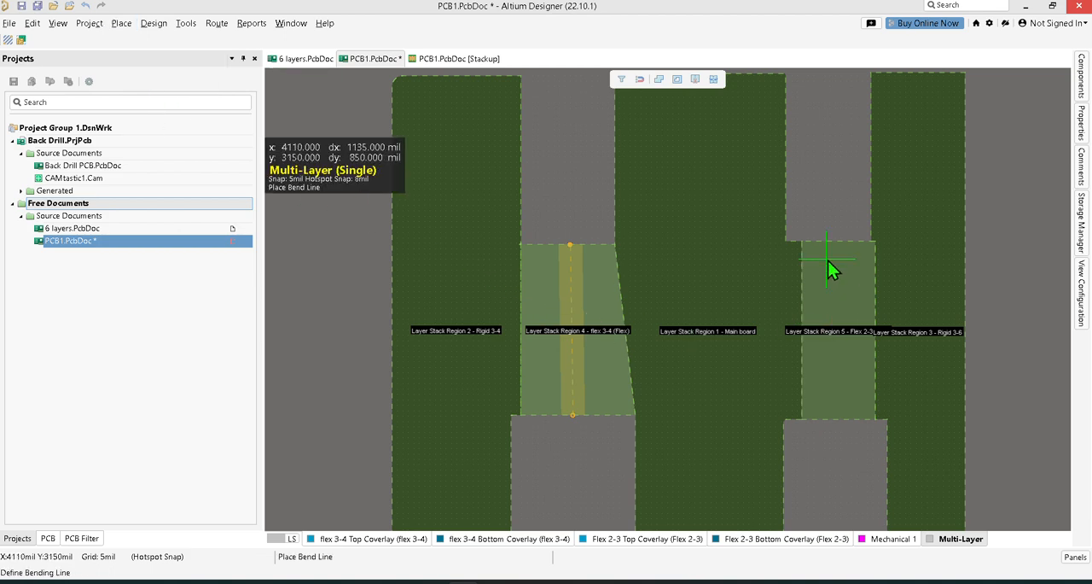
ctrl+scroll(838, 249, up, 2)
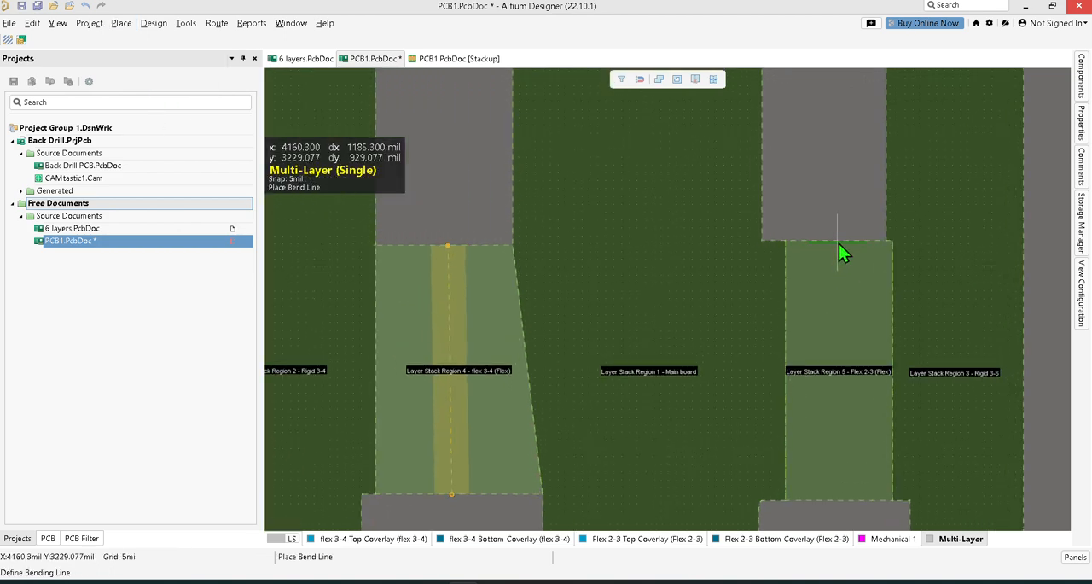
click(839, 242)
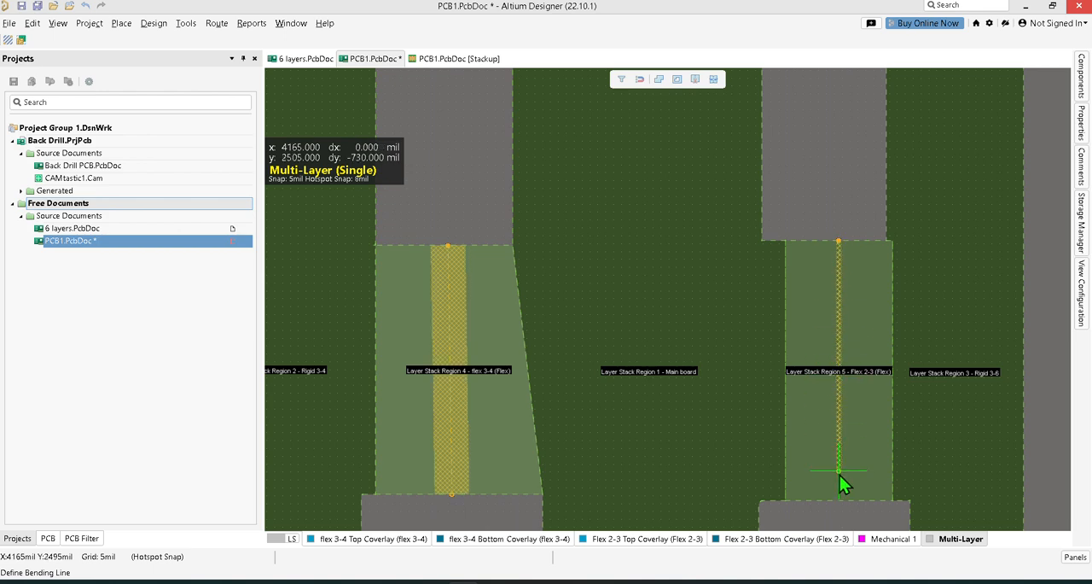
click(840, 504)
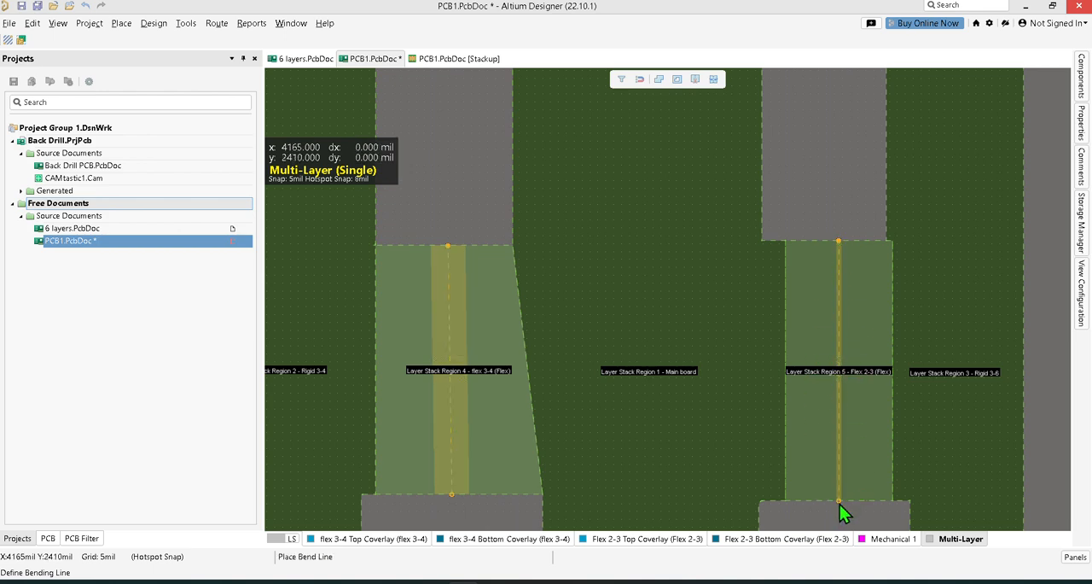
right_click(850, 507)
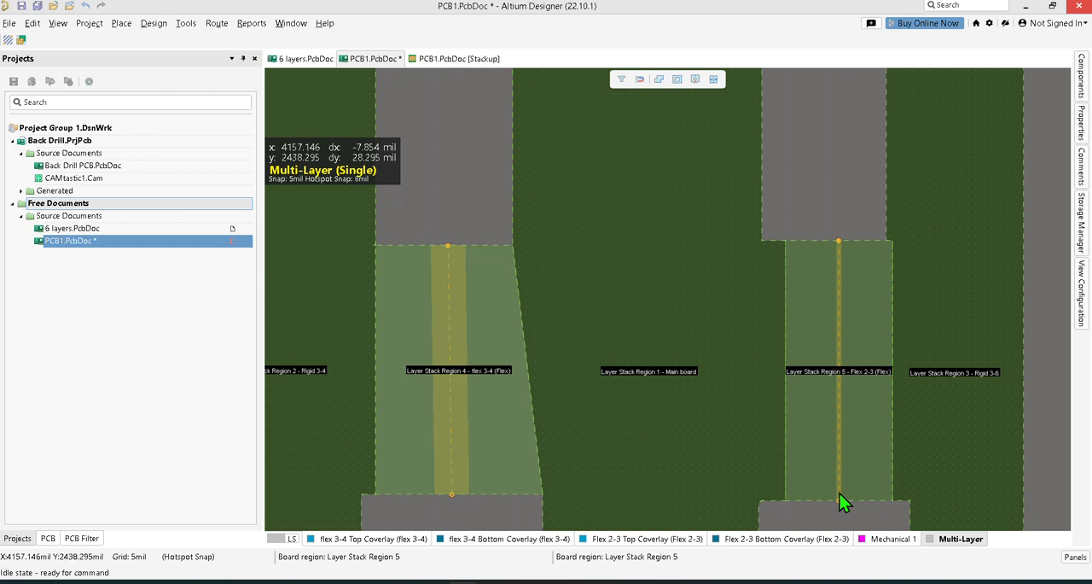
Set the bend zone radius of the Flex 2-3 region's bending line to 70 mil and save the board.
click(839, 490)
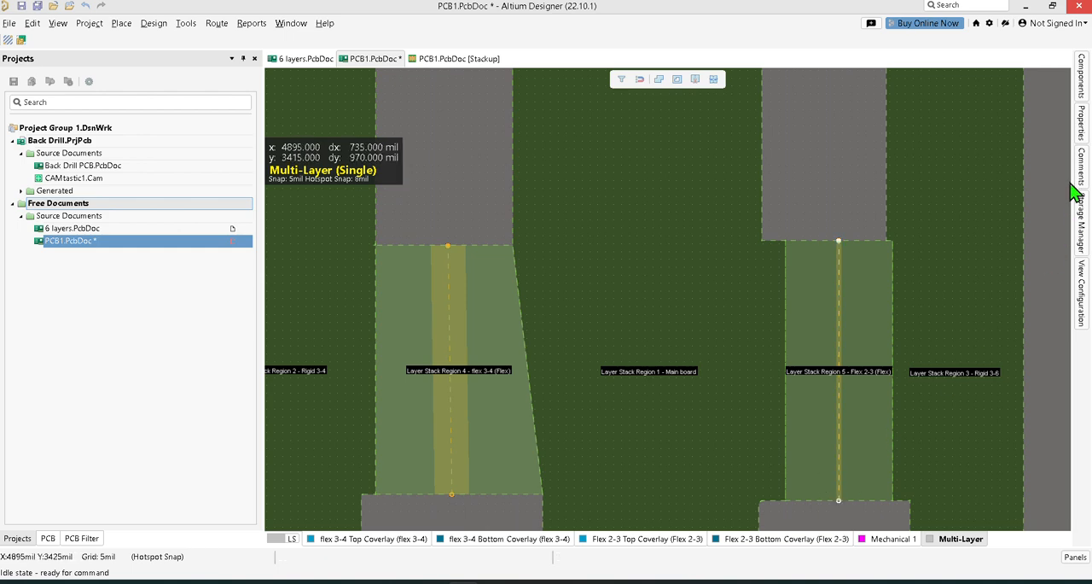
click(1082, 132)
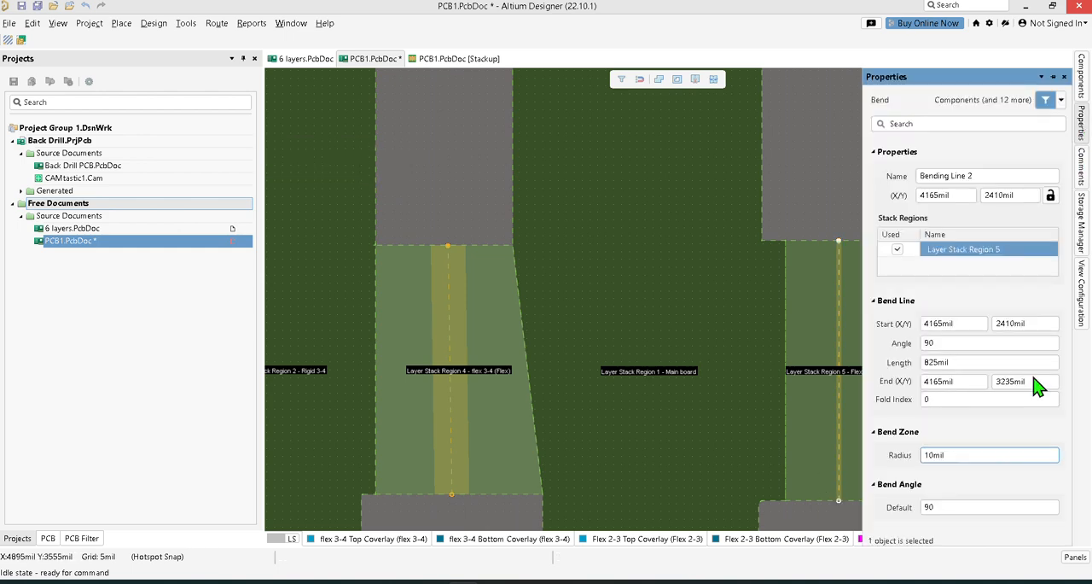
click(934, 455)
key(Return)
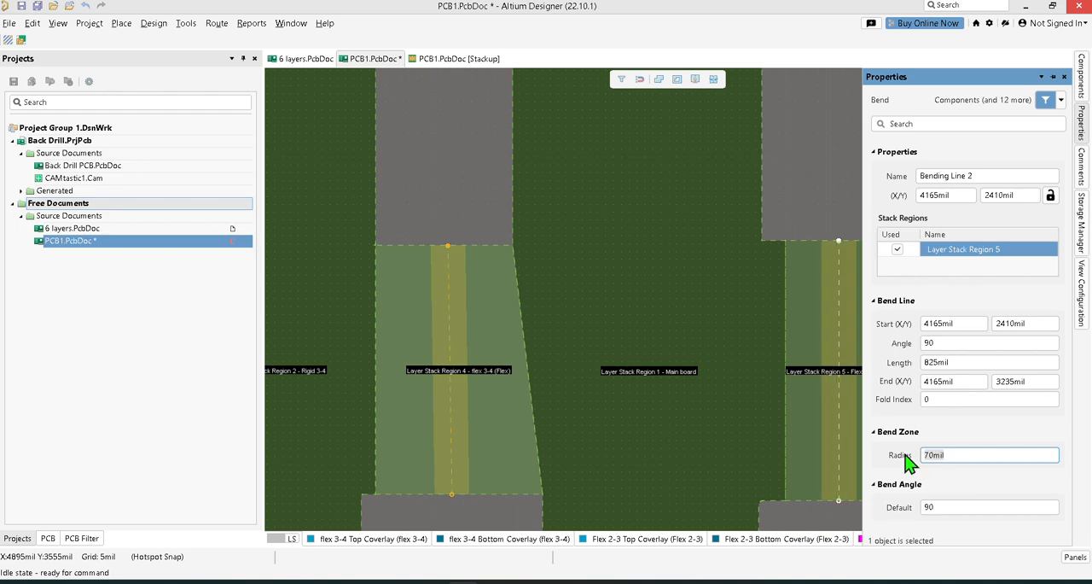
click(817, 183)
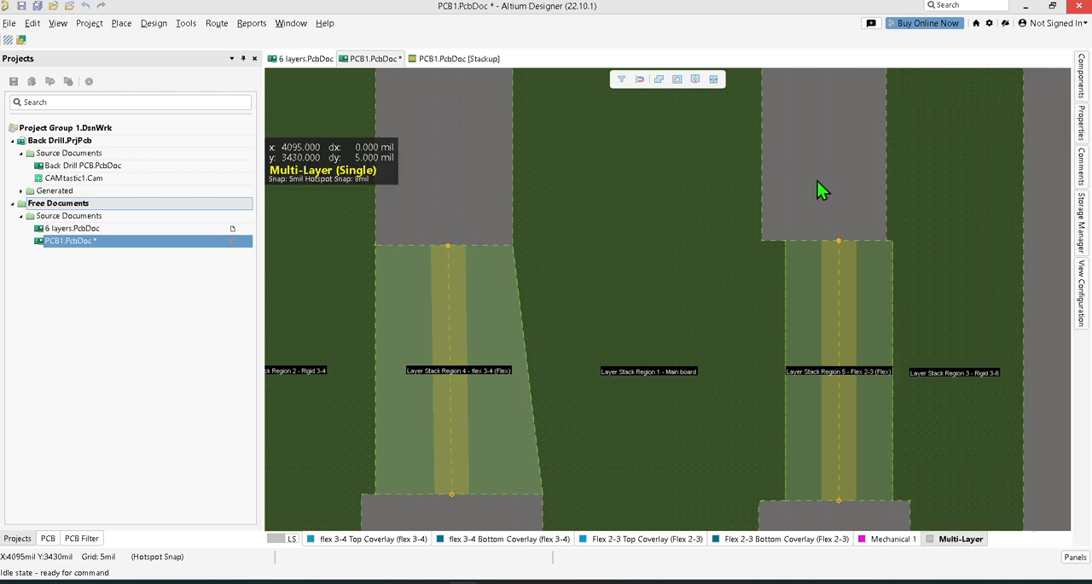
click(38, 7)
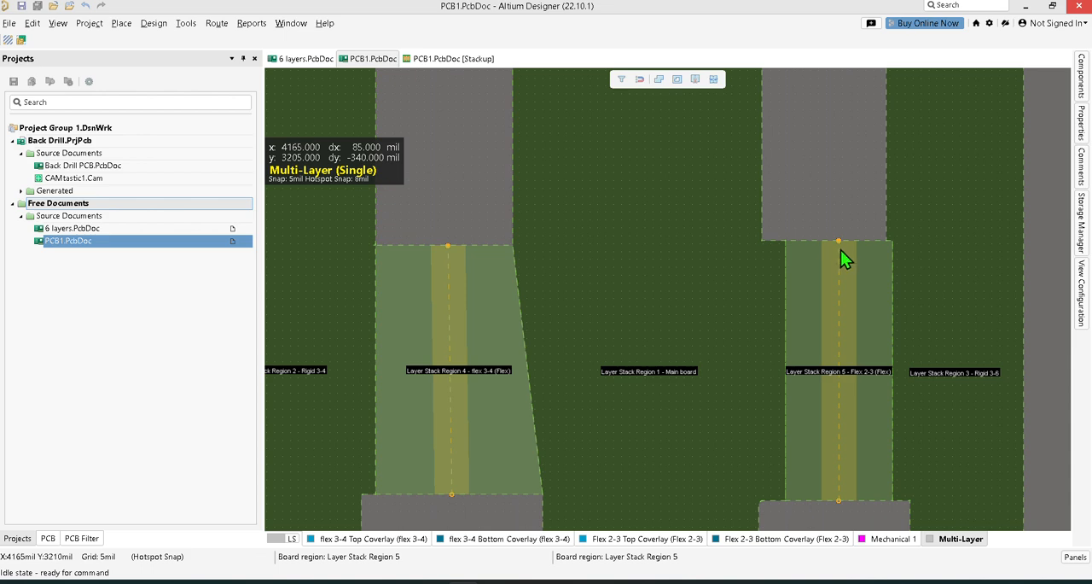
Orbit the board in 3D and toggle between its folded and flat states to check both bends.
key(3)
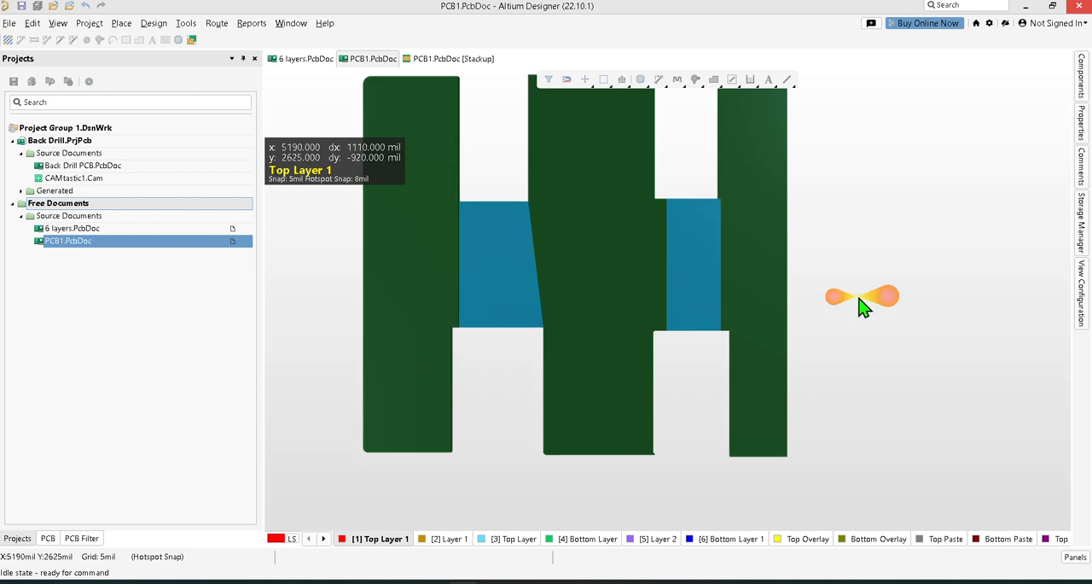
key(shift)
shift+right_drag(833, 274, 882, 61)
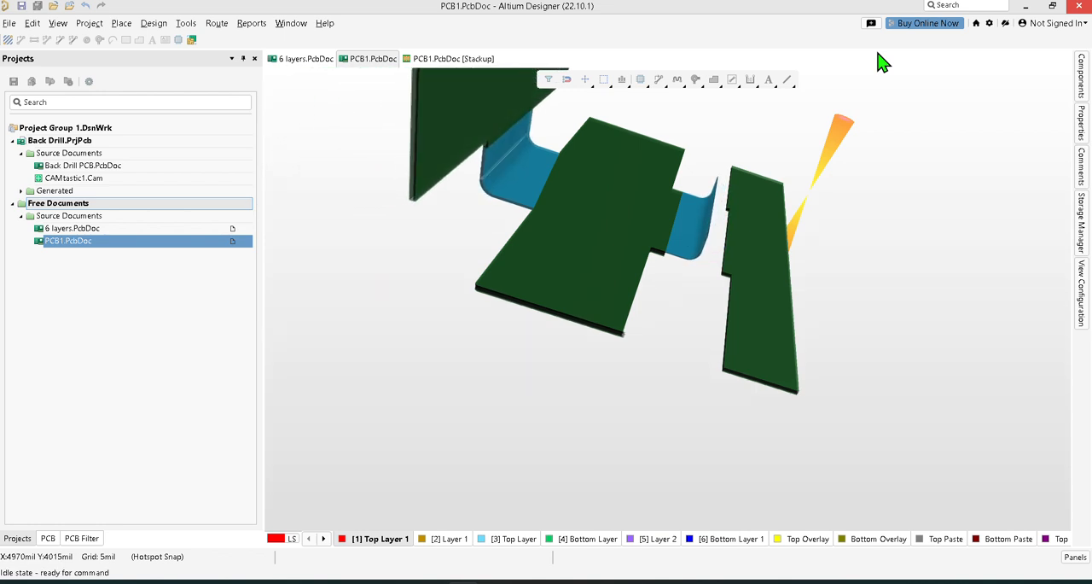
key(5)
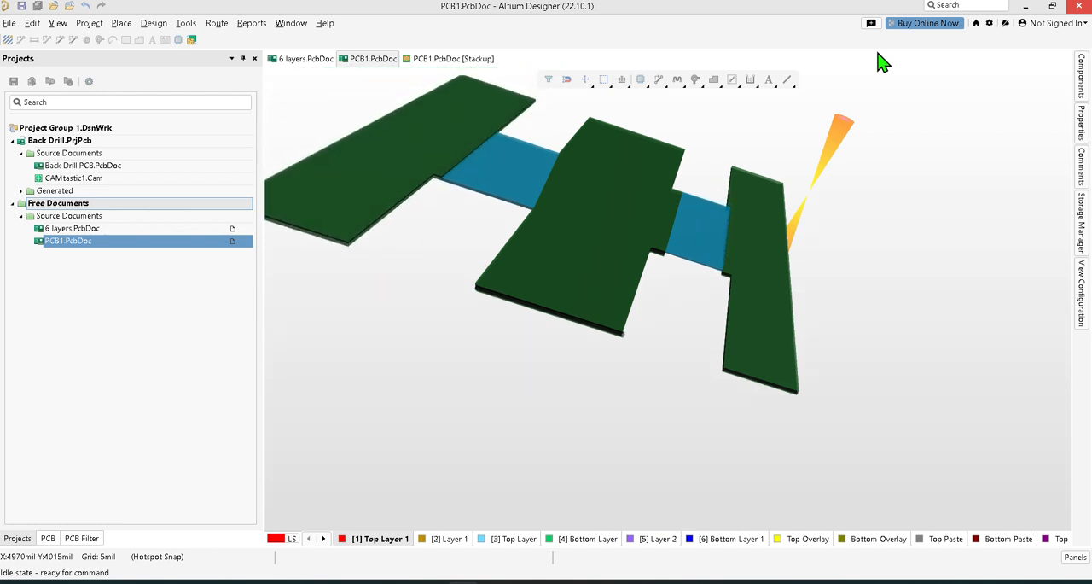
key(5)
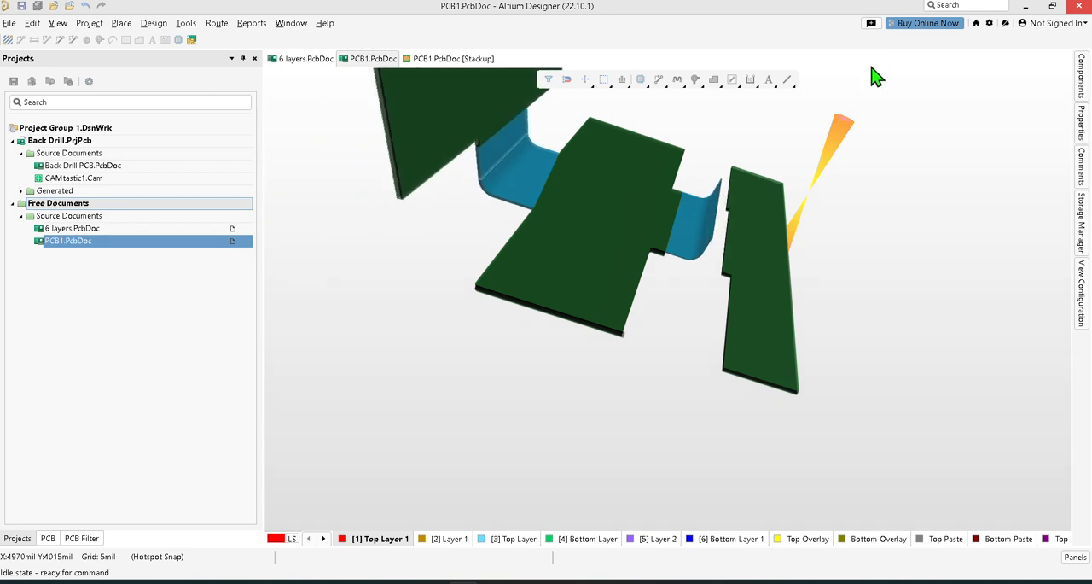
key(5)
Compare the board's 2D layout with its folded and flat 3D states, and return to the board planning view.
key(2)
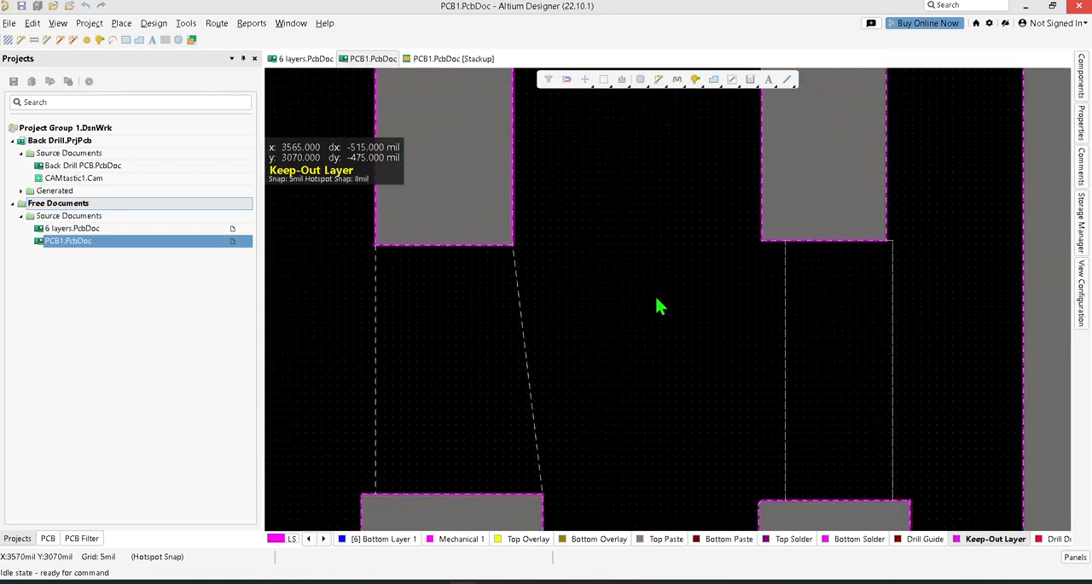
click(856, 339)
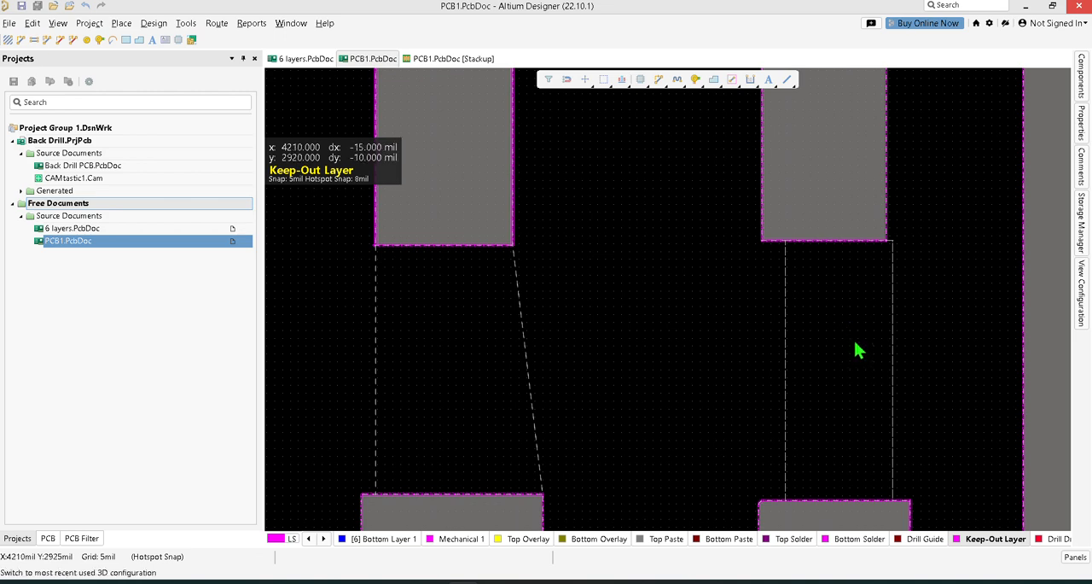
key(3)
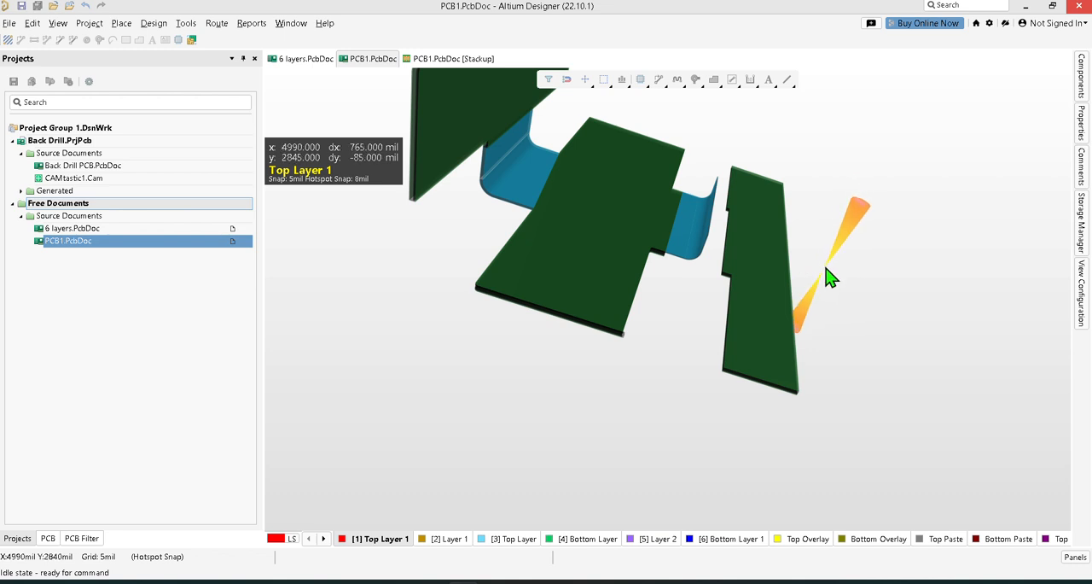
key(5)
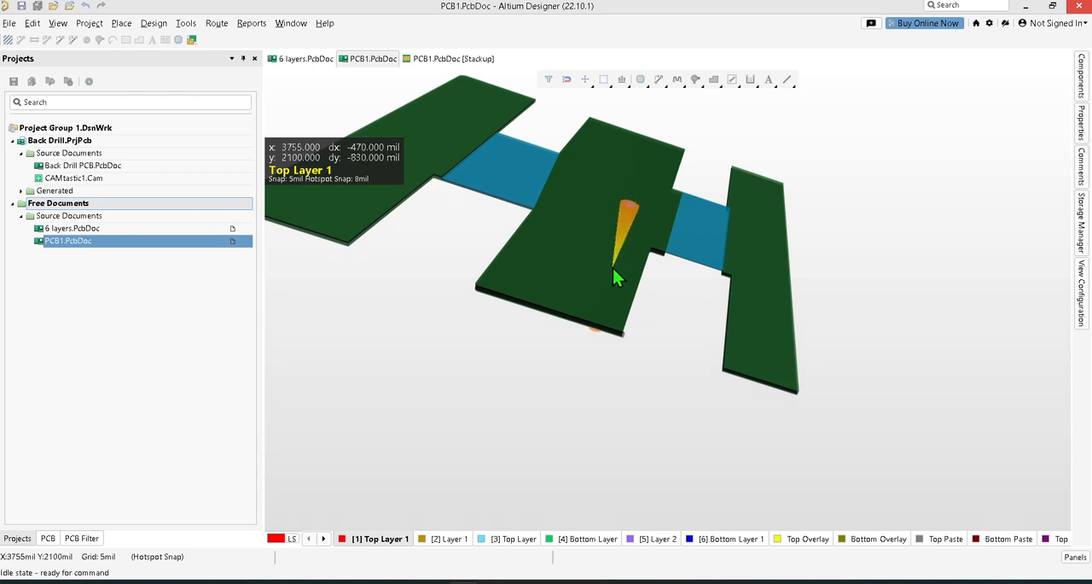
key(1)
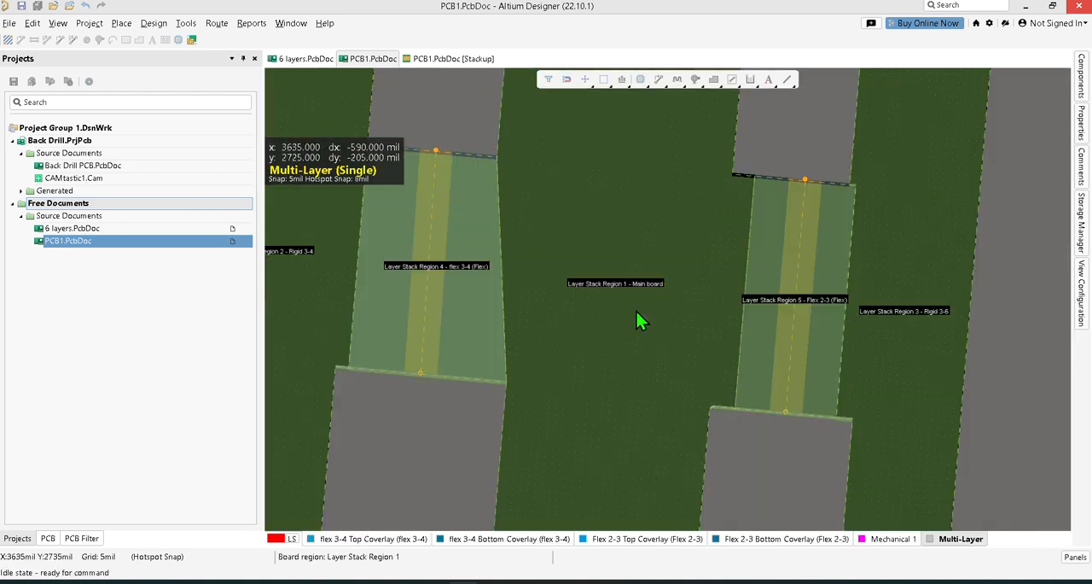